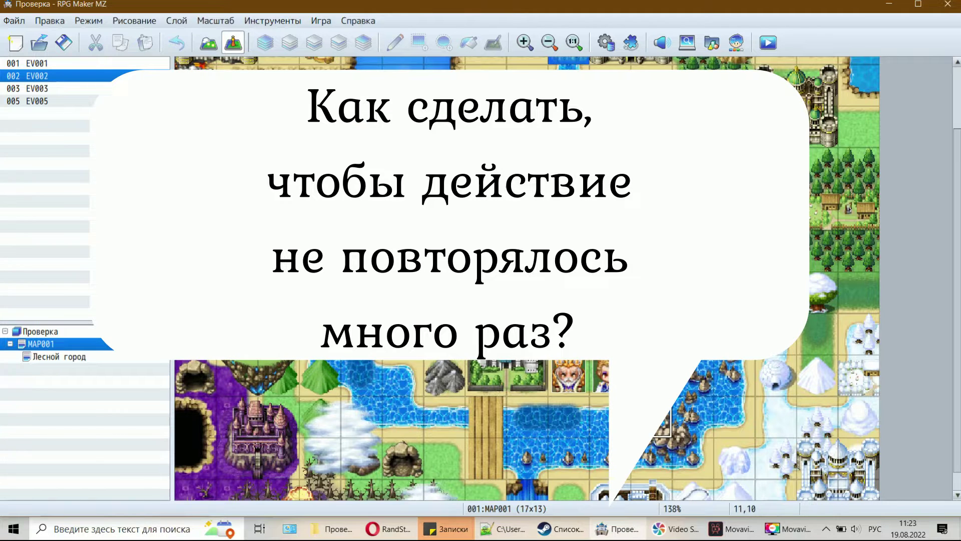
# Step: Add a Change Items command at the end of event EV002 that increases Зелье by 1
pyautogui.doubleClick(650, 415)
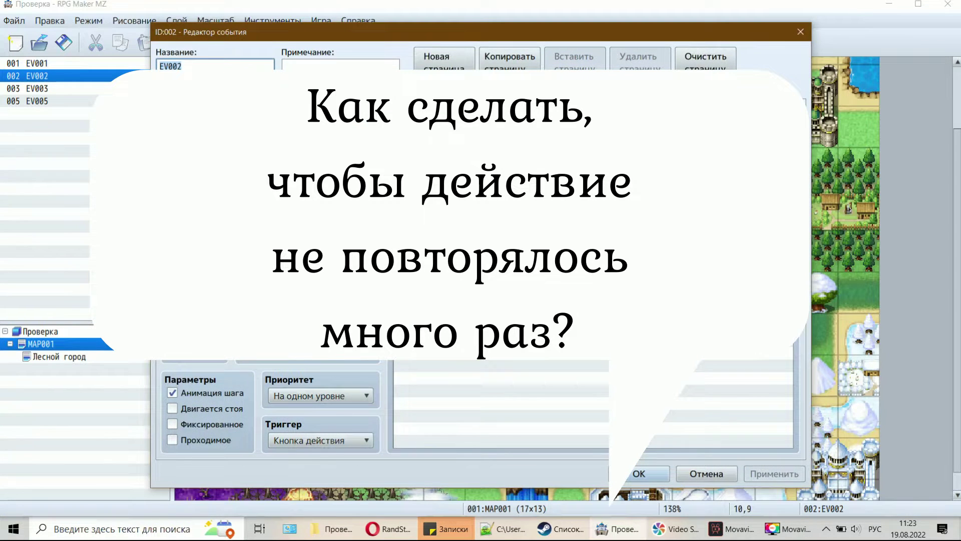
pyautogui.doubleClick(405, 177)
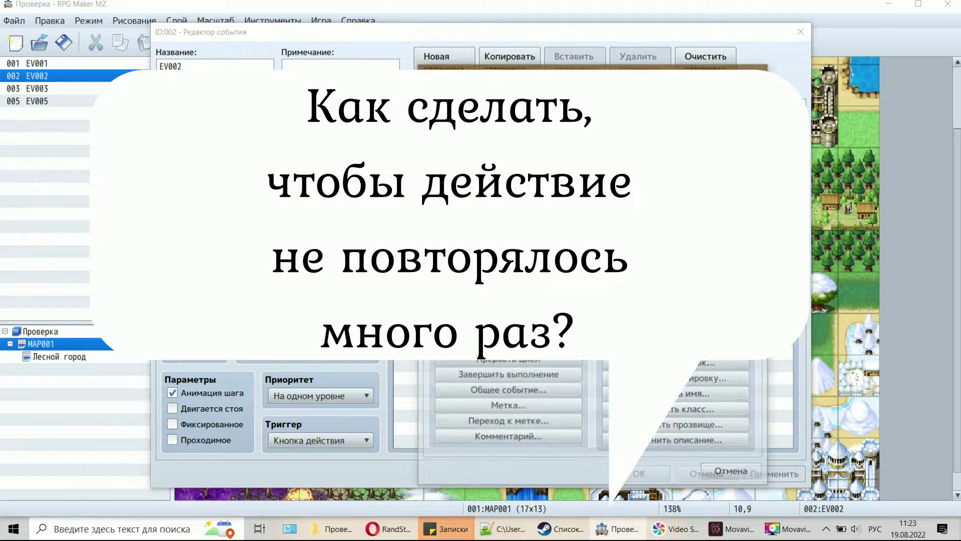
pyautogui.click(701, 149)
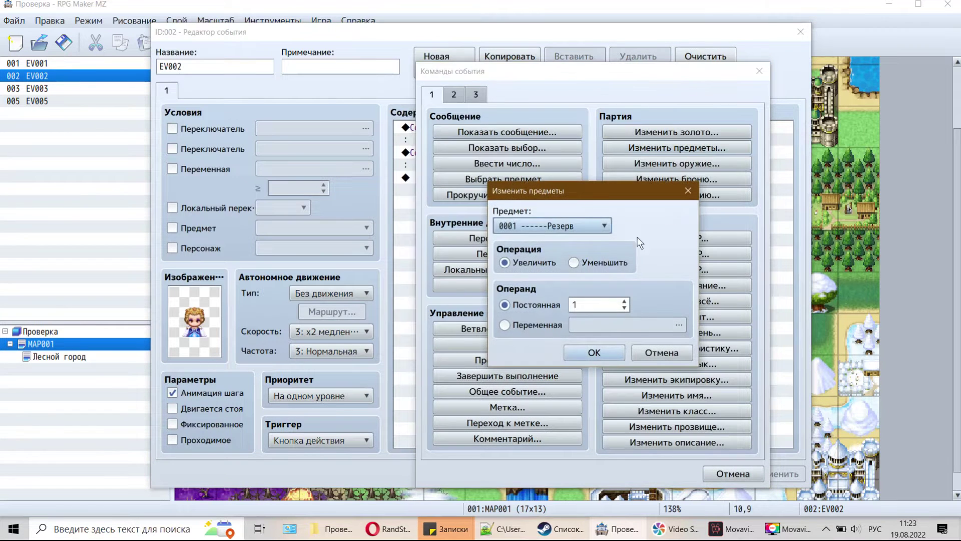
pyautogui.click(583, 227)
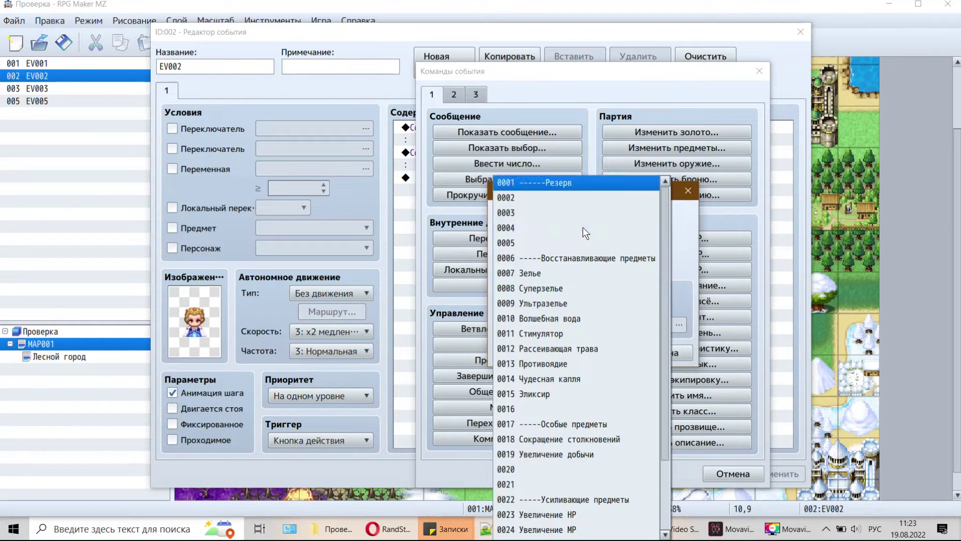
pyautogui.click(566, 273)
pyautogui.click(591, 352)
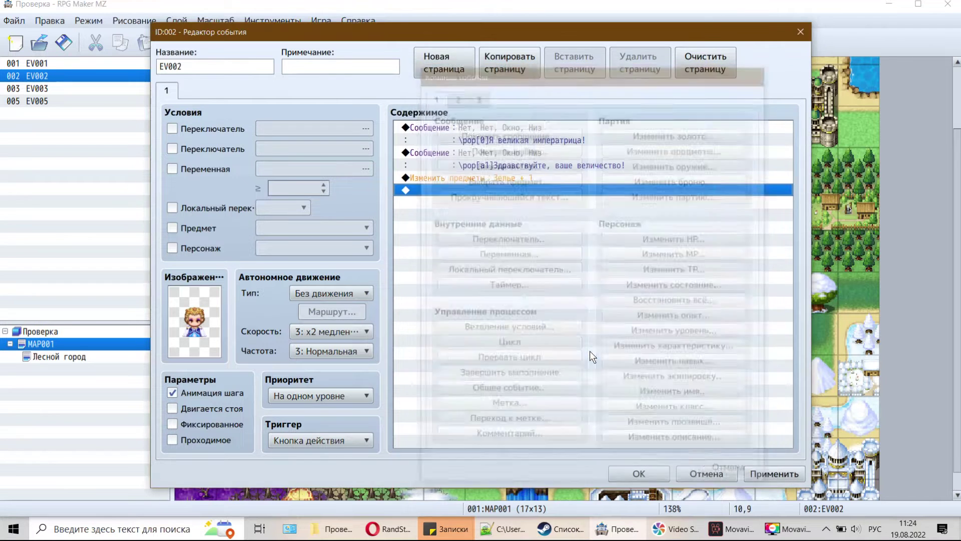
# Step: Copy the first message, "Я великая императрица!", and paste it directly before the Change Items command
pyautogui.click(523, 142)
pyautogui.click(526, 166)
pyautogui.click(510, 205)
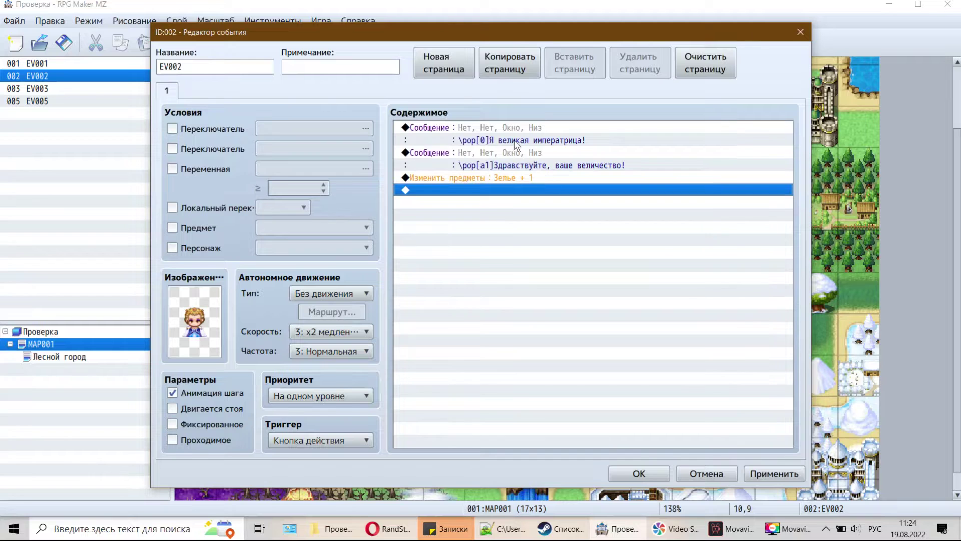
pyautogui.click(519, 126)
pyautogui.click(522, 179)
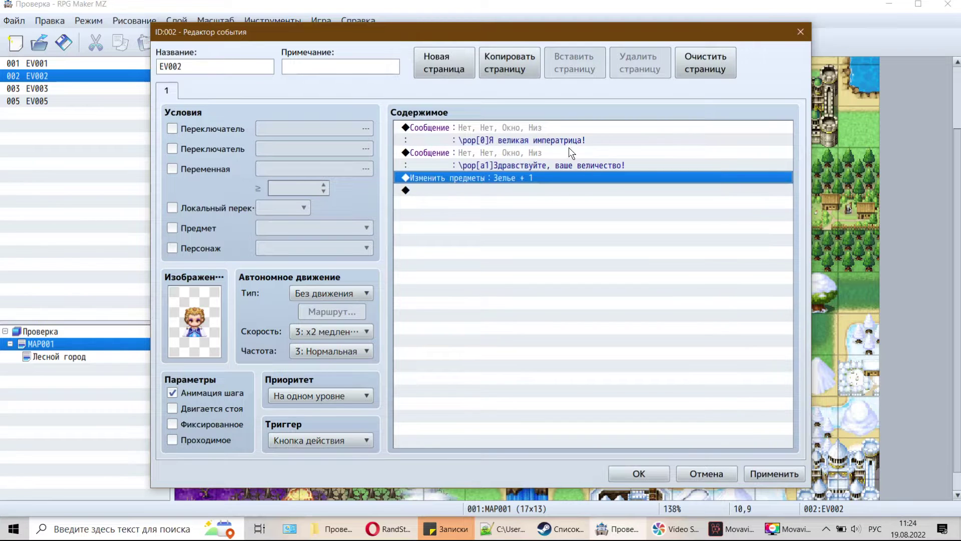
pyautogui.rightClick(552, 128)
pyautogui.click(596, 190)
pyautogui.rightClick(525, 177)
pyautogui.click(590, 253)
# Step: Change the pasted message's text to "\pop[0]Возьми зелье в дорожку."
pyautogui.rightClick(512, 179)
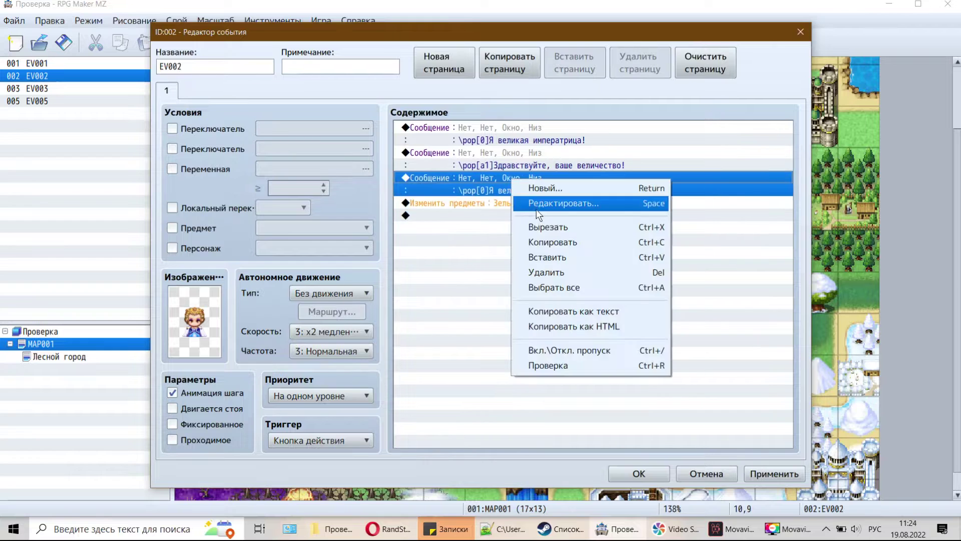
pyautogui.click(536, 208)
pyautogui.moveTo(514, 238); pyautogui.dragTo(677, 254)
pyautogui.press('BackSpace')
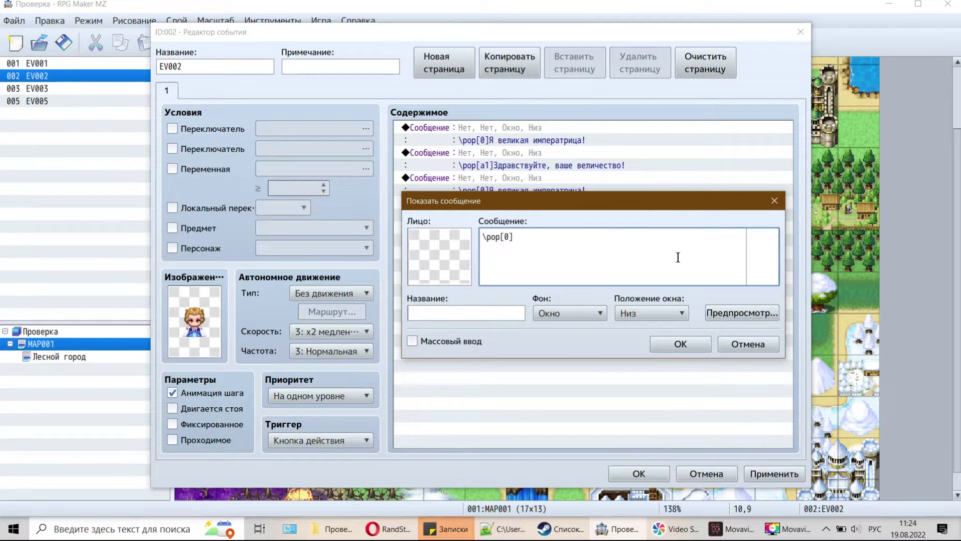
pyautogui.write('Возьми зелье в')
pyautogui.click(680, 344)
pyautogui.press('Down')
pyautogui.press('Down')
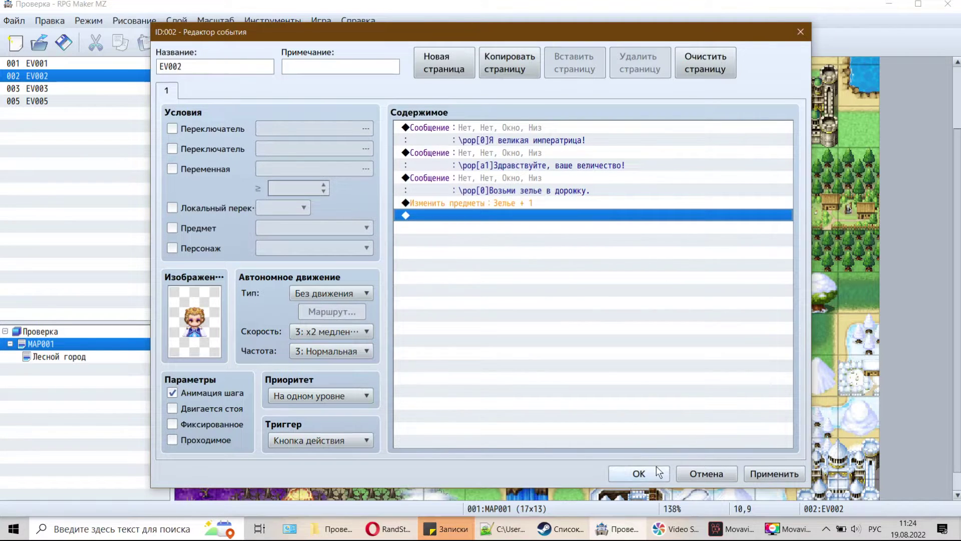
# Step: Add a command after the item change that sets switch 0001, named "Дали зелье", to ВКЛ
pyautogui.moveTo(563, 173); pyautogui.dragTo(610, 281)
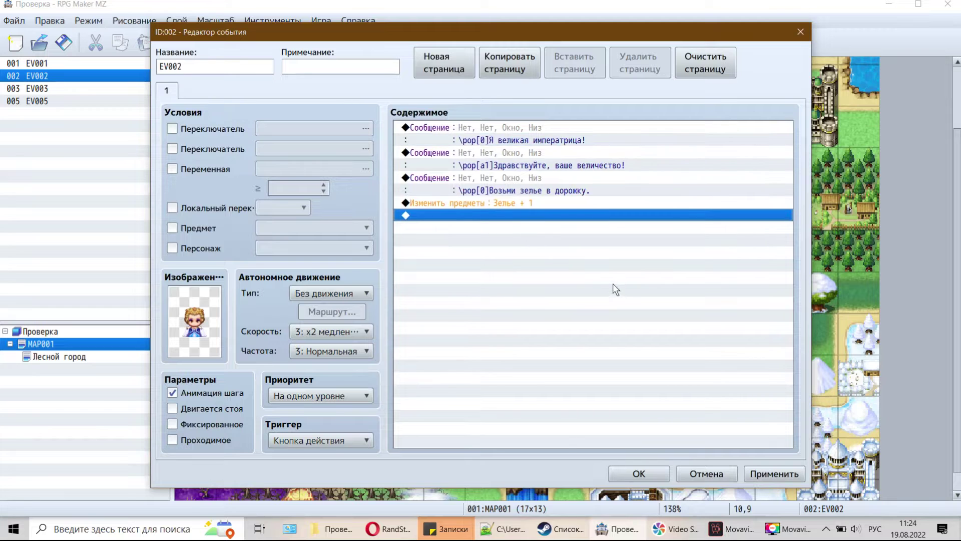
pyautogui.doubleClick(473, 260)
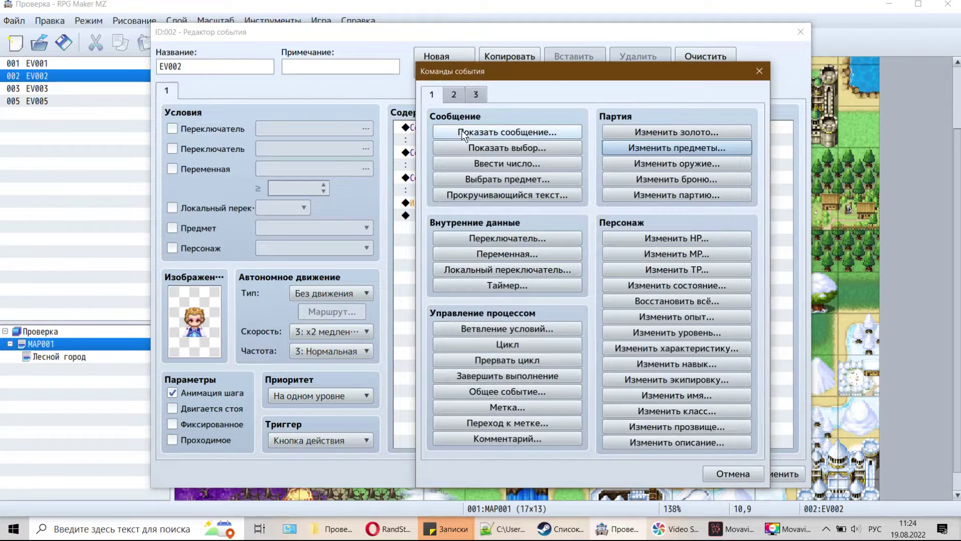
pyautogui.click(535, 243)
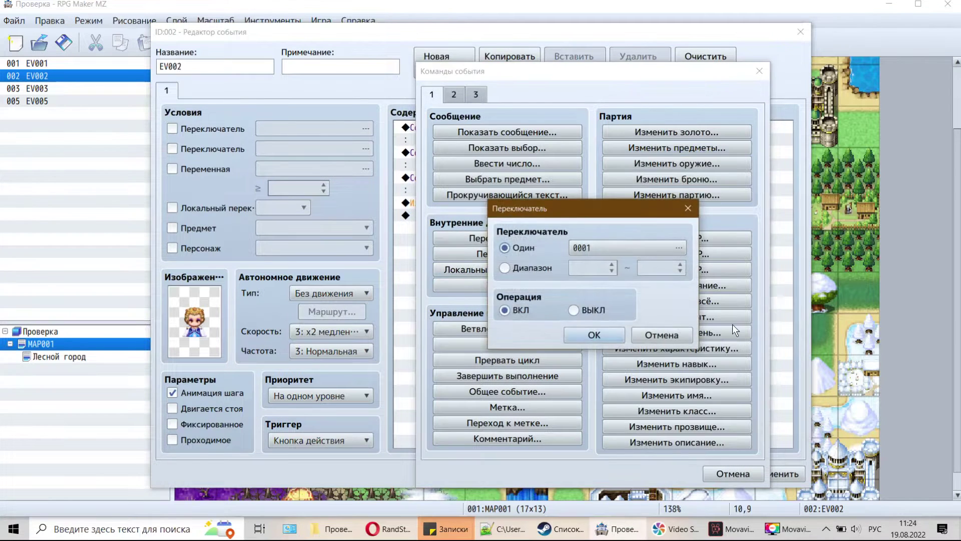
pyautogui.click(576, 244)
pyautogui.click(638, 403)
pyautogui.write('Дали зелье')
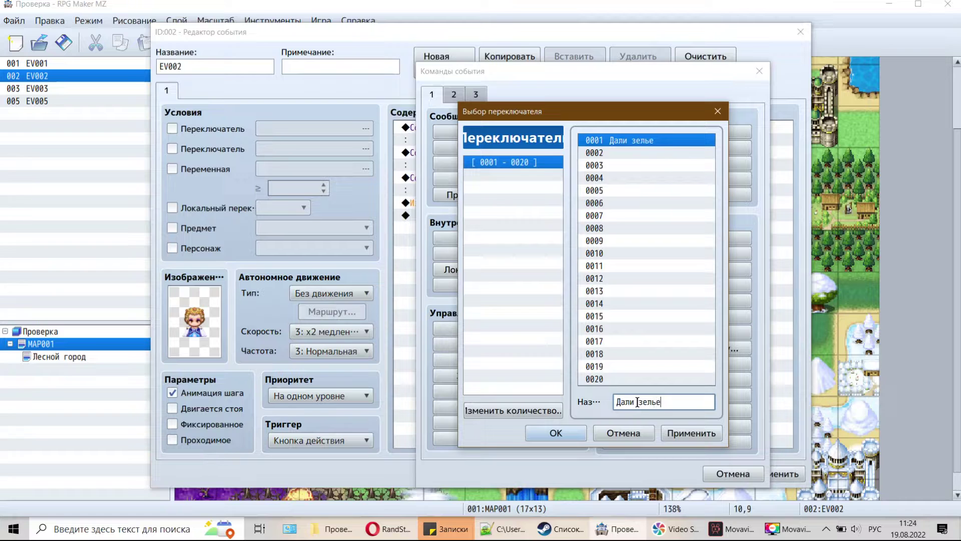
pyautogui.click(571, 439)
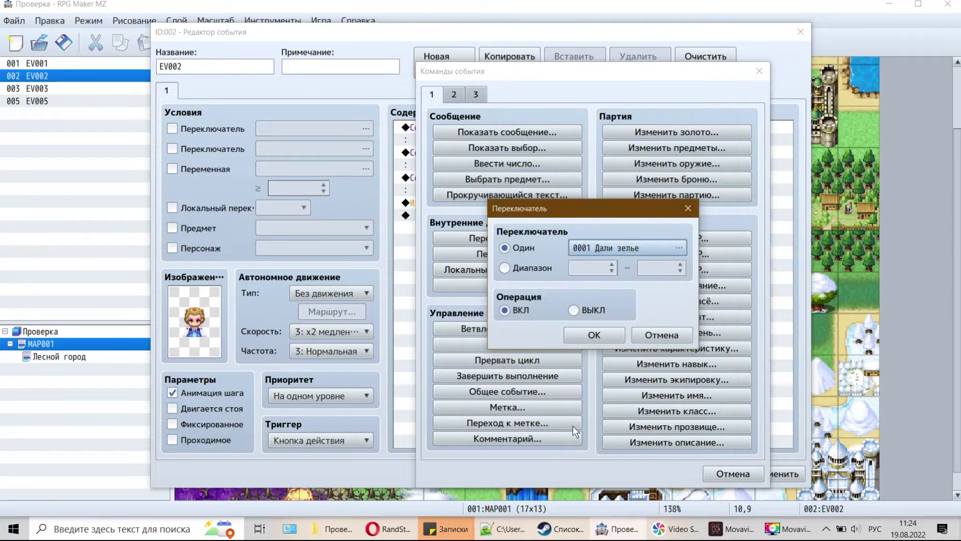
pyautogui.click(600, 335)
pyautogui.click(551, 203)
pyautogui.click(548, 217)
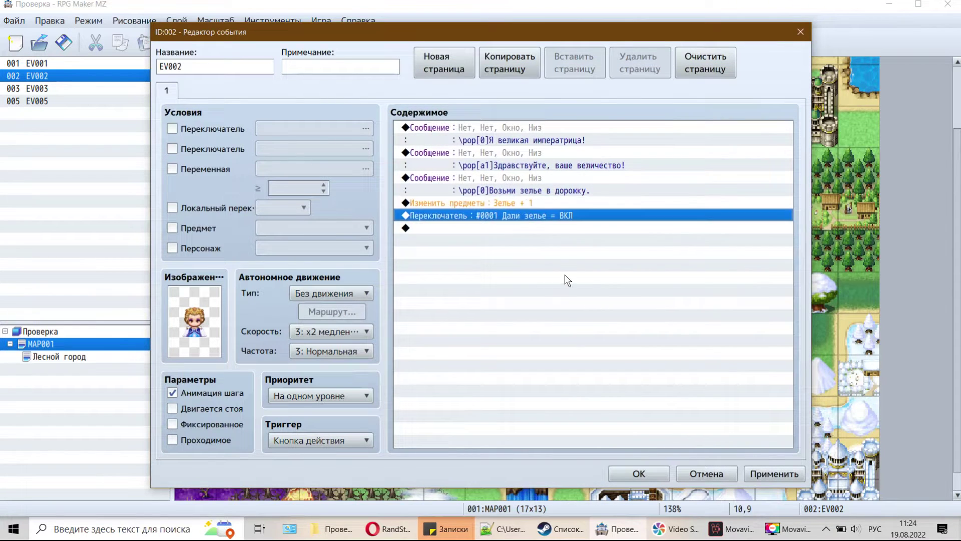
pyautogui.press('Down')
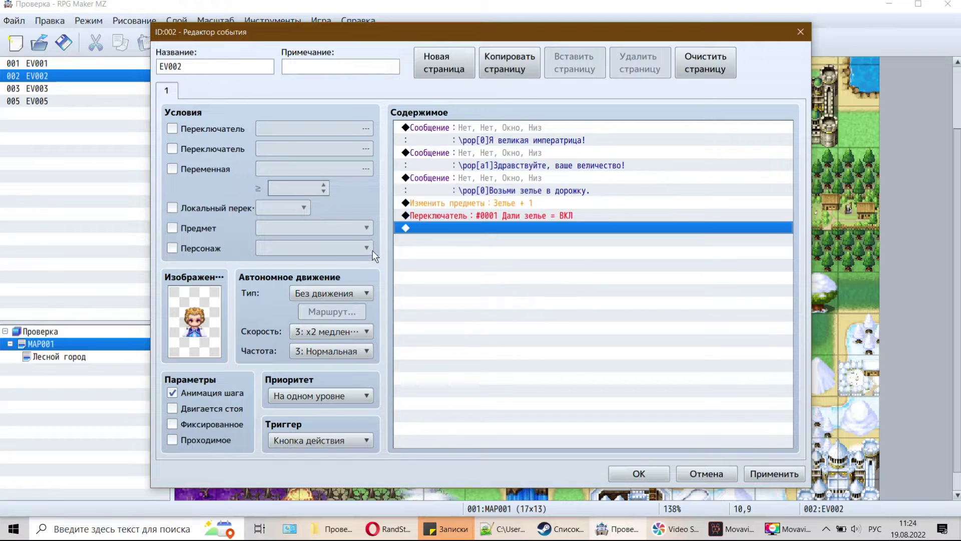
# Step: Duplicate the event page as page 2 and make page 2 conditional on switch 0001 Дали зелье
pyautogui.click(510, 62)
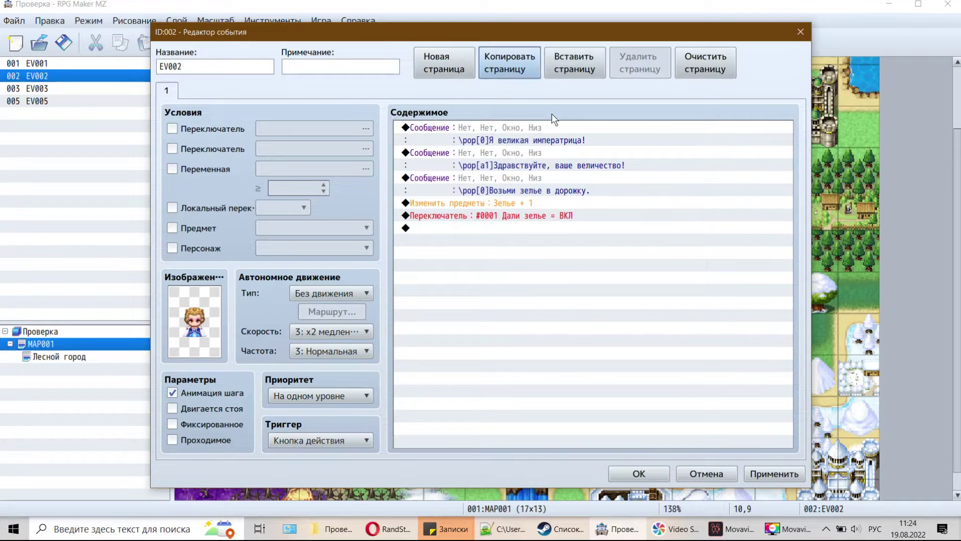
pyautogui.click(580, 67)
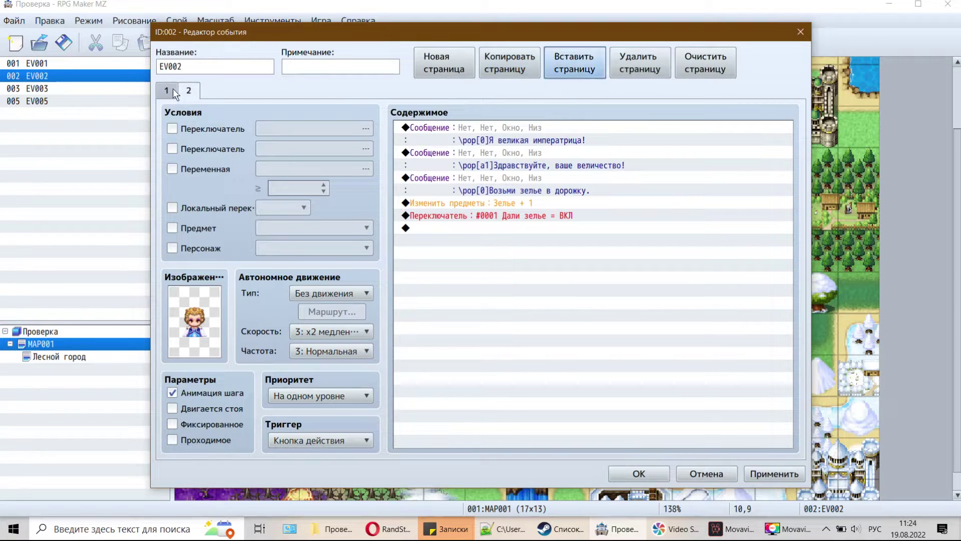
pyautogui.click(190, 90)
pyautogui.click(220, 129)
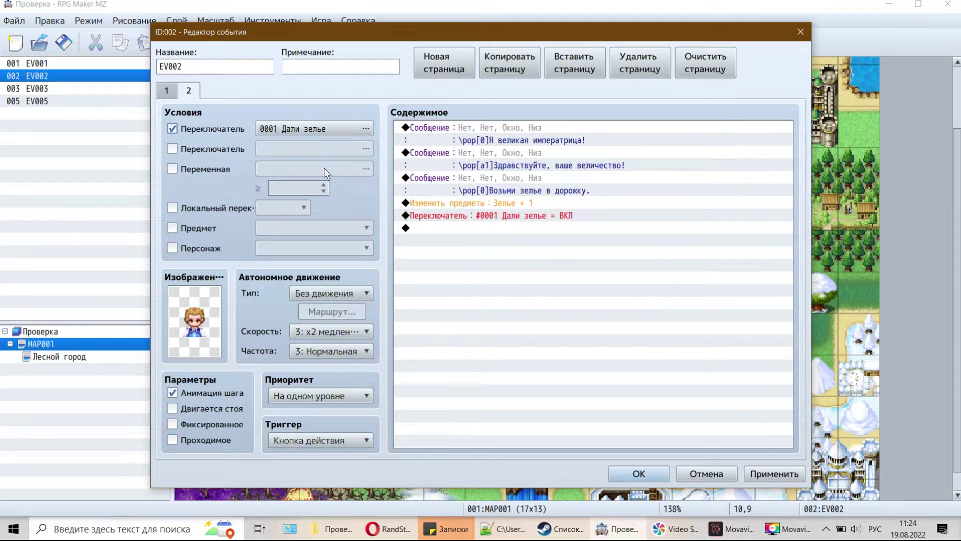
# Step: Delete every command on page 2 except the first message
pyautogui.click(475, 126)
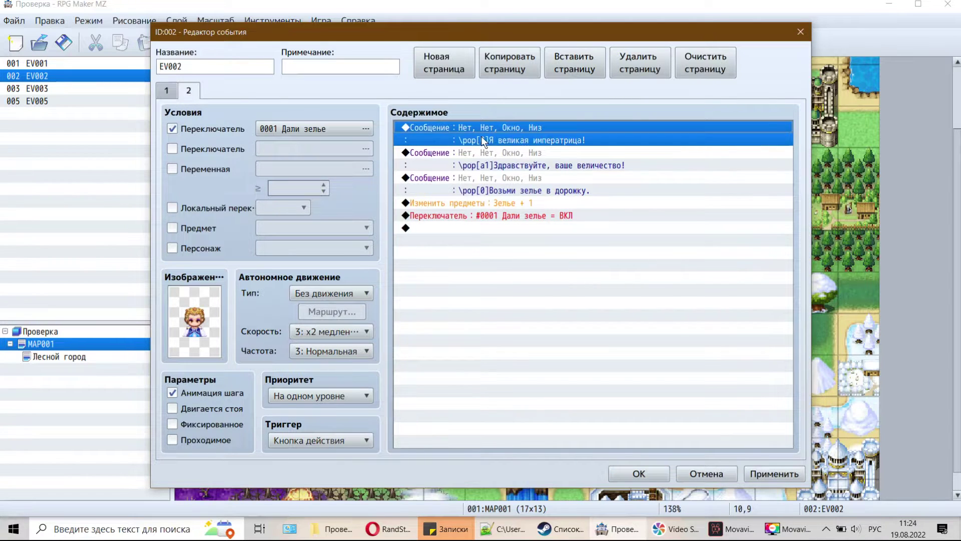
pyautogui.click(484, 154)
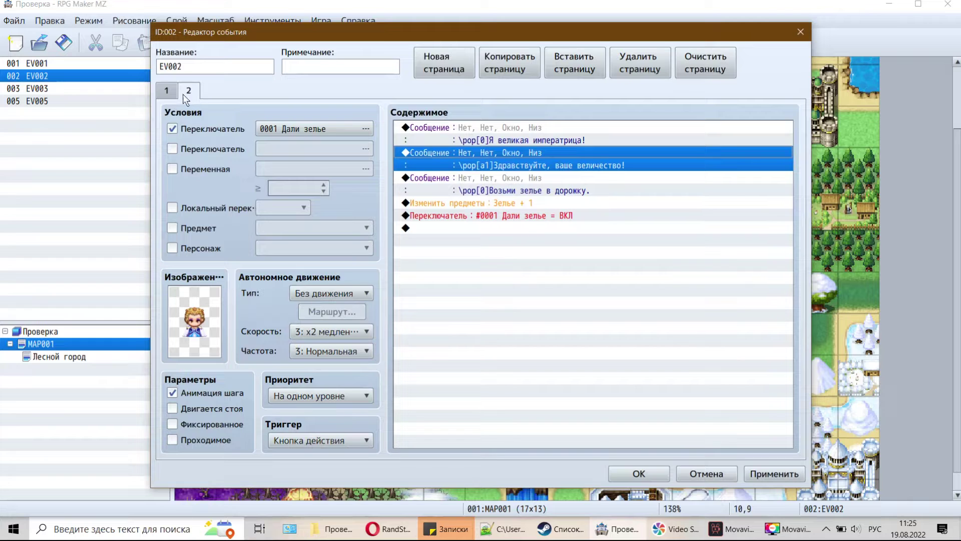
pyautogui.click(486, 150)
pyautogui.press('Delete')
pyautogui.press('Delete')
pyautogui.press('Delete')
pyautogui.press('Delete')
# Step: Change the remaining message on page 2 to "\pop[0]Я уже дала тебе зелье."
pyautogui.click(519, 127)
pyautogui.rightClick(519, 127)
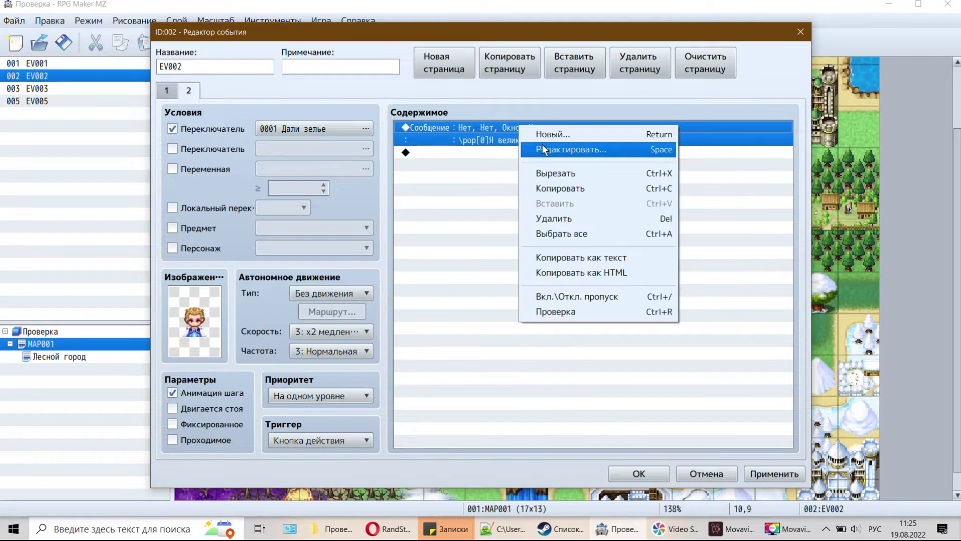
pyautogui.click(544, 150)
pyautogui.moveTo(523, 236); pyautogui.dragTo(661, 255)
pyautogui.write('уже дала тебе зель')
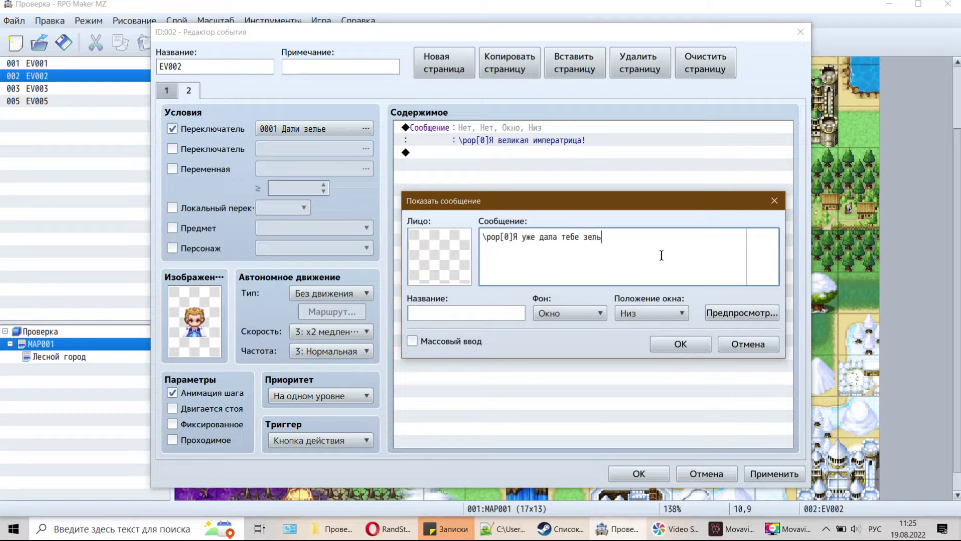
pyautogui.click(680, 343)
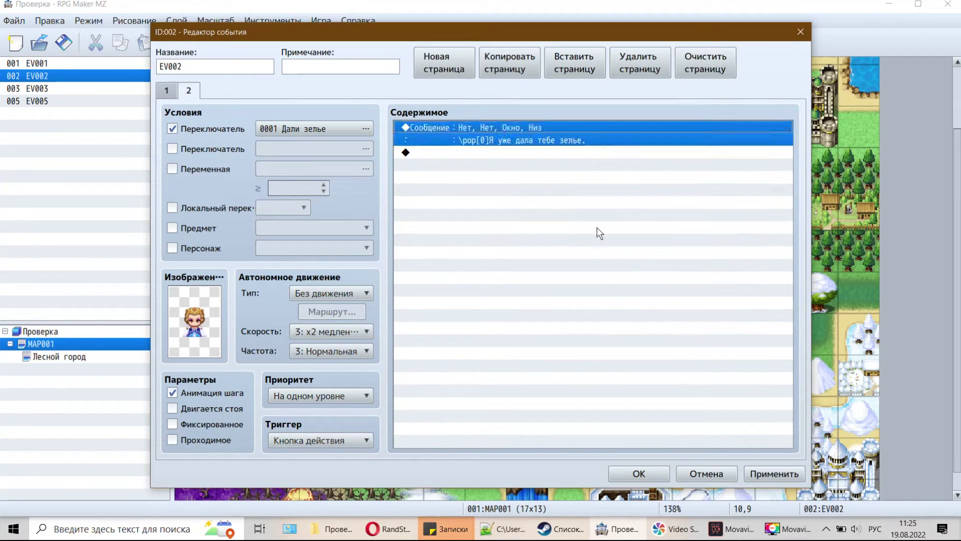
pyautogui.press('Down')
pyautogui.click(169, 92)
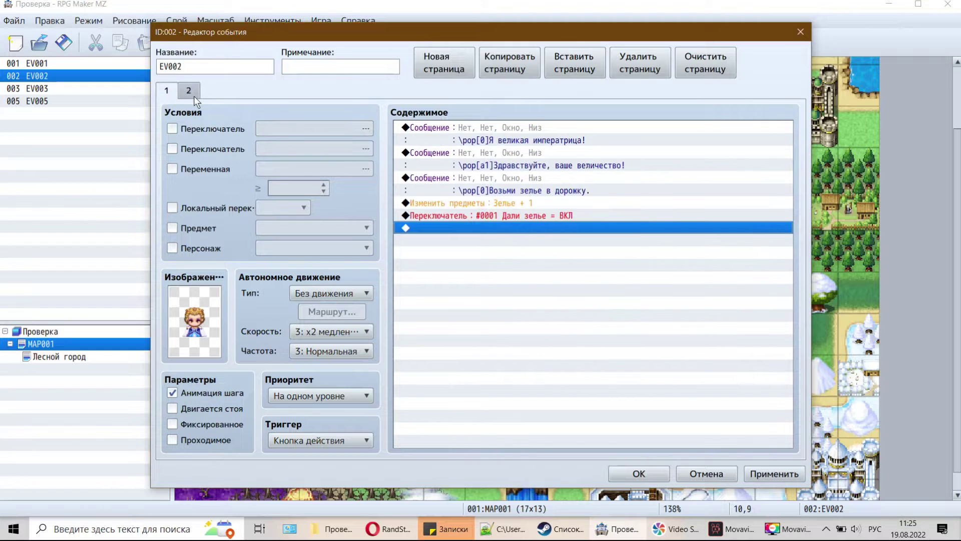
pyautogui.click(194, 96)
pyautogui.click(167, 91)
pyautogui.doubleClick(526, 239)
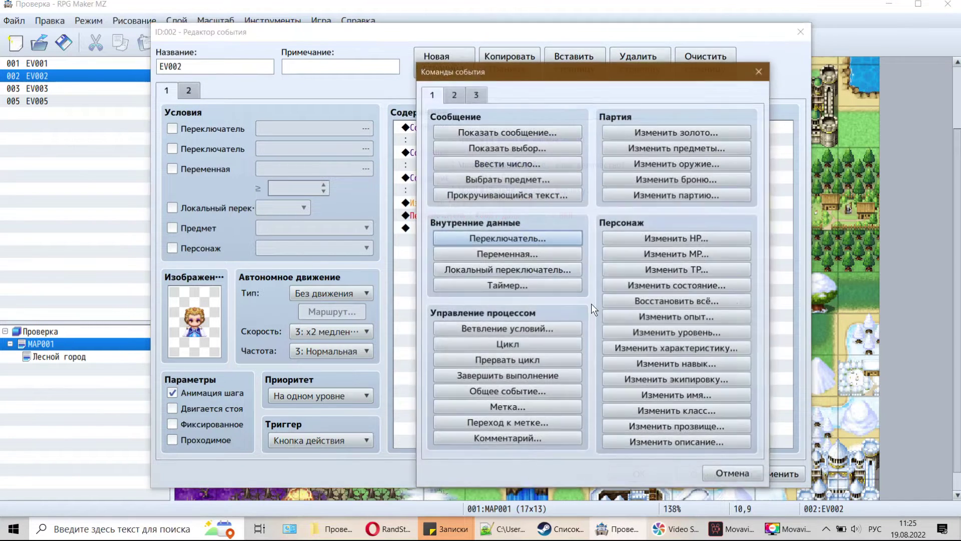
pyautogui.click(526, 270)
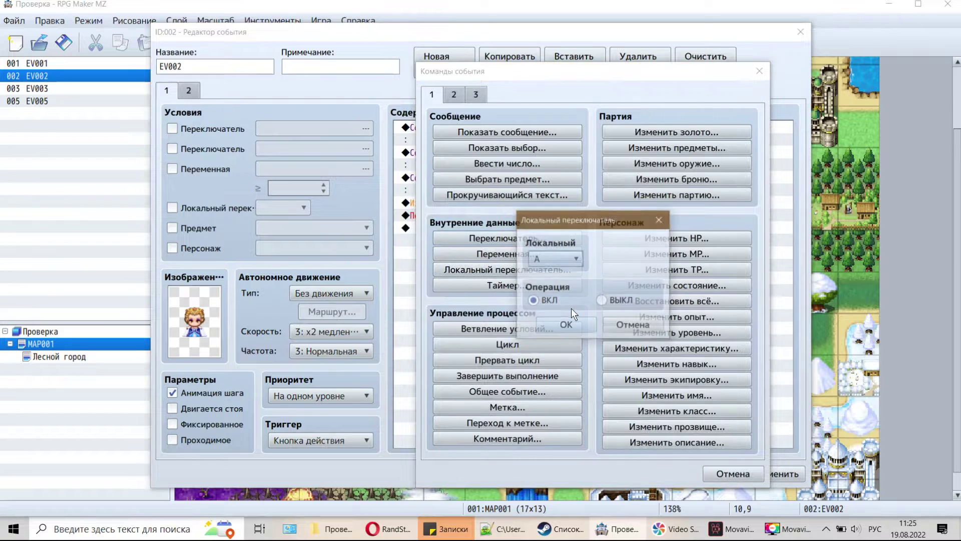
pyautogui.click(556, 259)
pyautogui.click(617, 252)
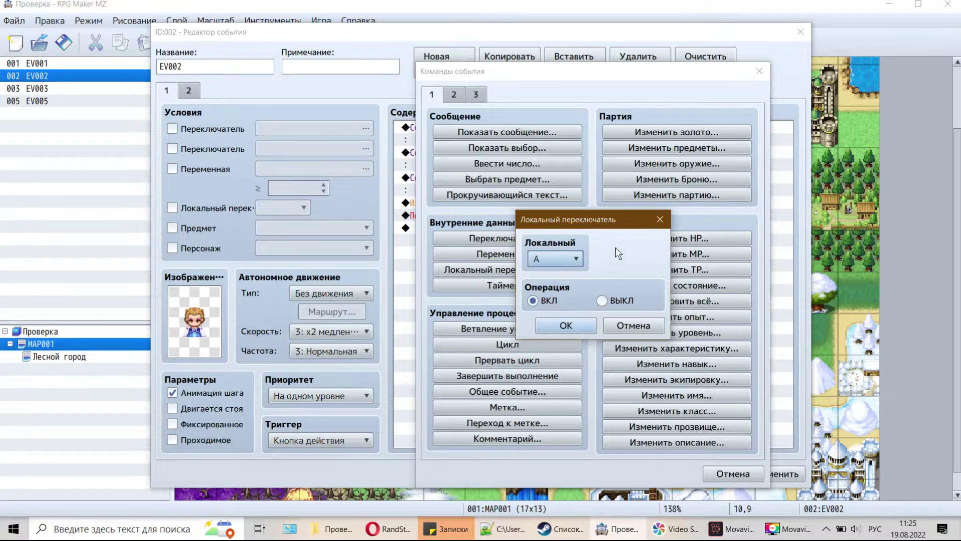
pyautogui.click(659, 219)
pyautogui.click(759, 75)
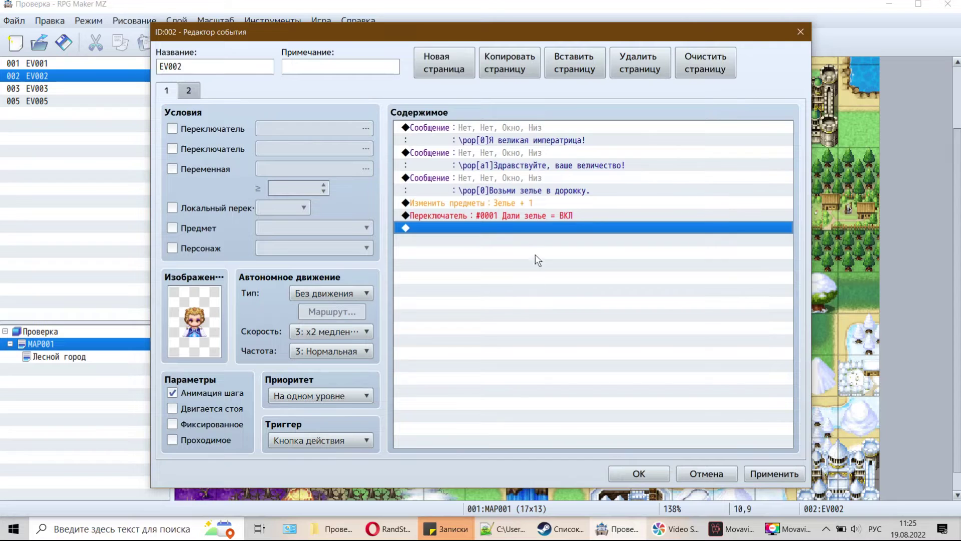
# Step: Check both pages of event EV002 and save its changes, closing the event editor
pyautogui.click(196, 93)
pyautogui.click(167, 93)
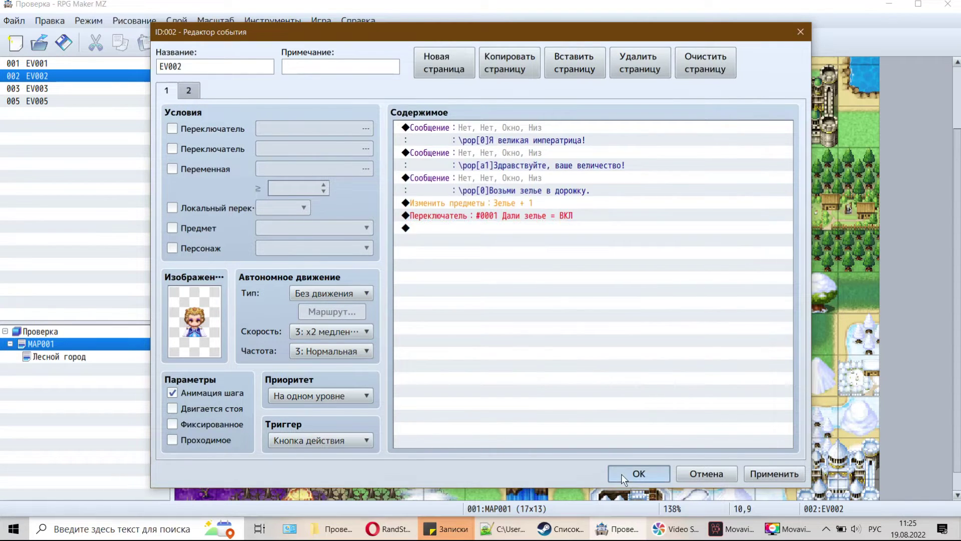
pyautogui.click(621, 474)
# Step: Add a conditional branch to the king's event EV001 for switch 0001 Дали зелье being ВКЛ, with an "Иначе" branch
pyautogui.click(571, 387)
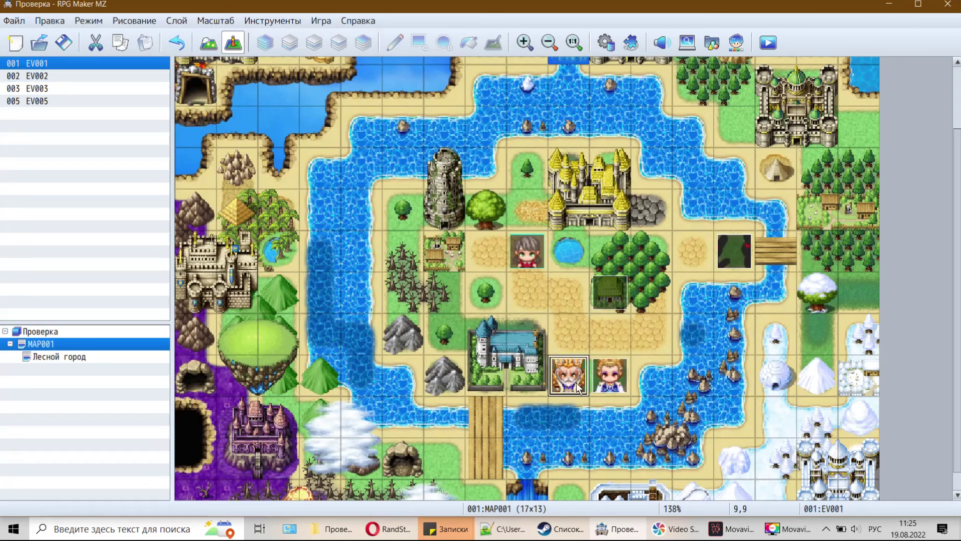
pyautogui.doubleClick(573, 379)
pyautogui.click(475, 232)
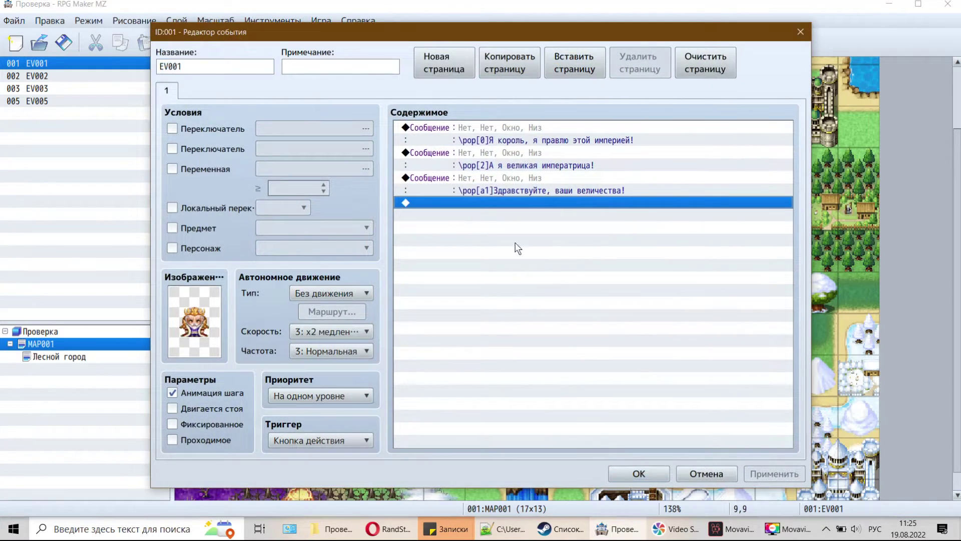
pyautogui.doubleClick(500, 223)
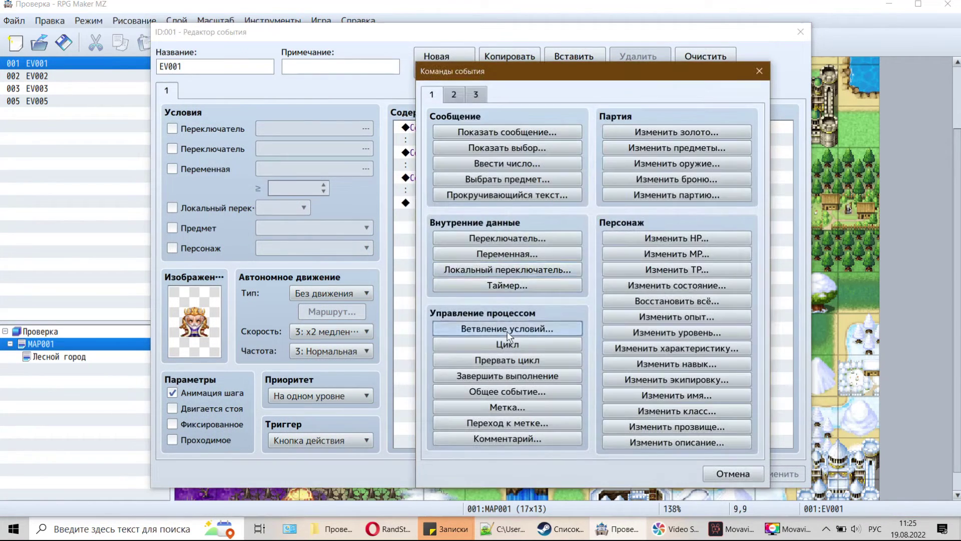
pyautogui.click(531, 328)
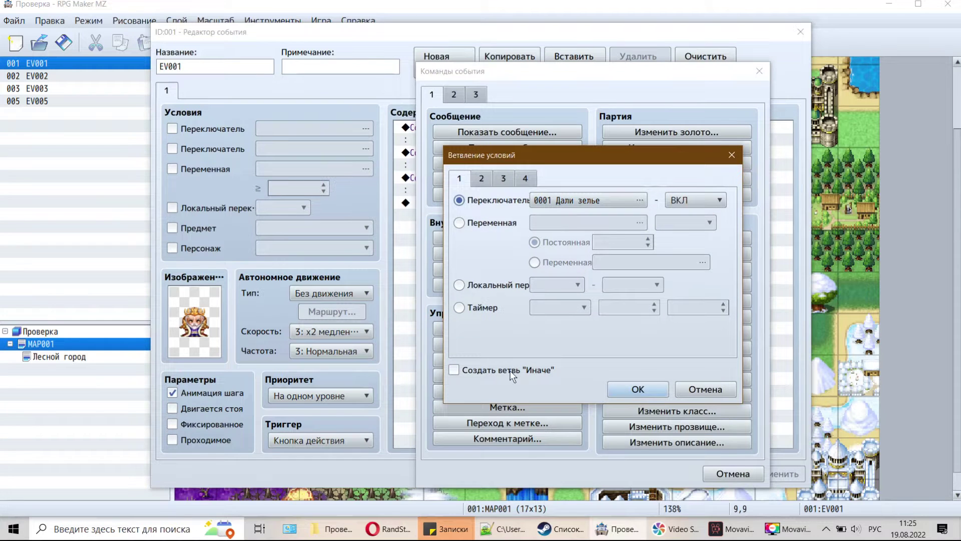
pyautogui.click(453, 369)
pyautogui.click(637, 390)
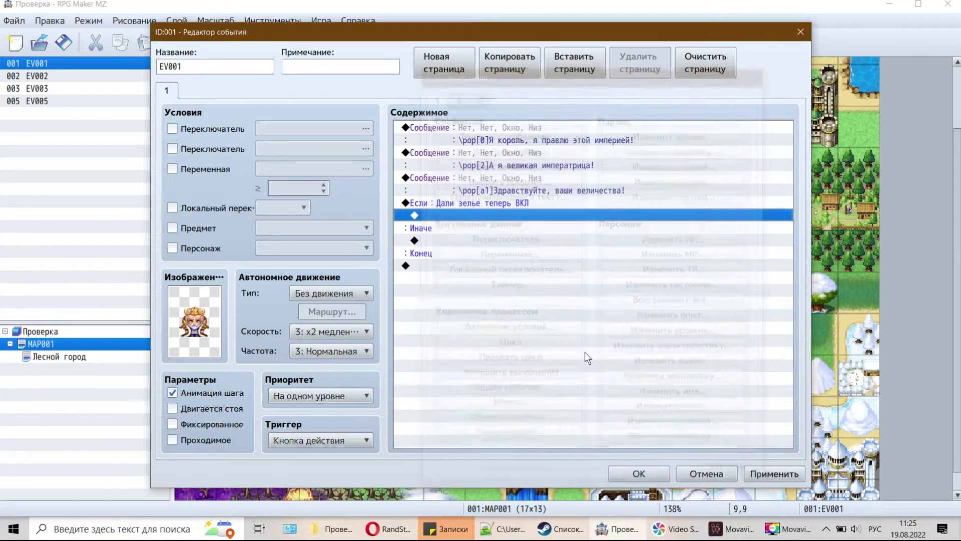
# Step: Copy the king's first message into the "Если" branch of the Дали зелье condition
pyautogui.click(584, 178)
pyautogui.click(552, 155)
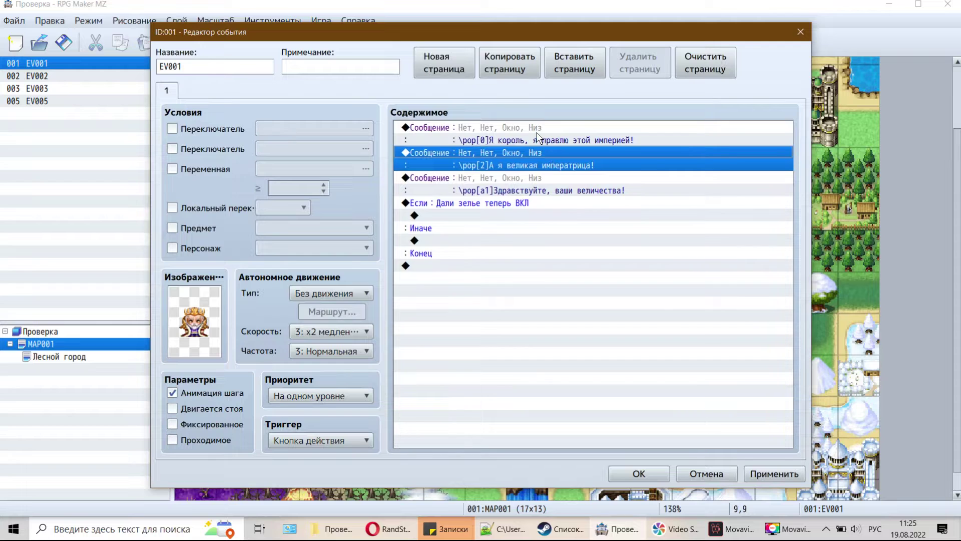
pyautogui.click(536, 132)
pyautogui.rightClick(539, 136)
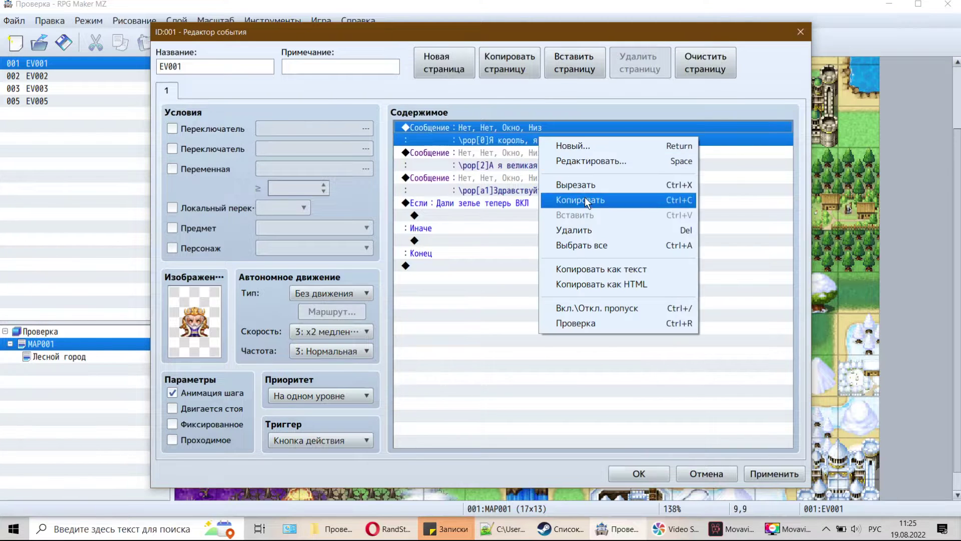
pyautogui.click(580, 201)
pyautogui.rightClick(471, 222)
pyautogui.click(501, 296)
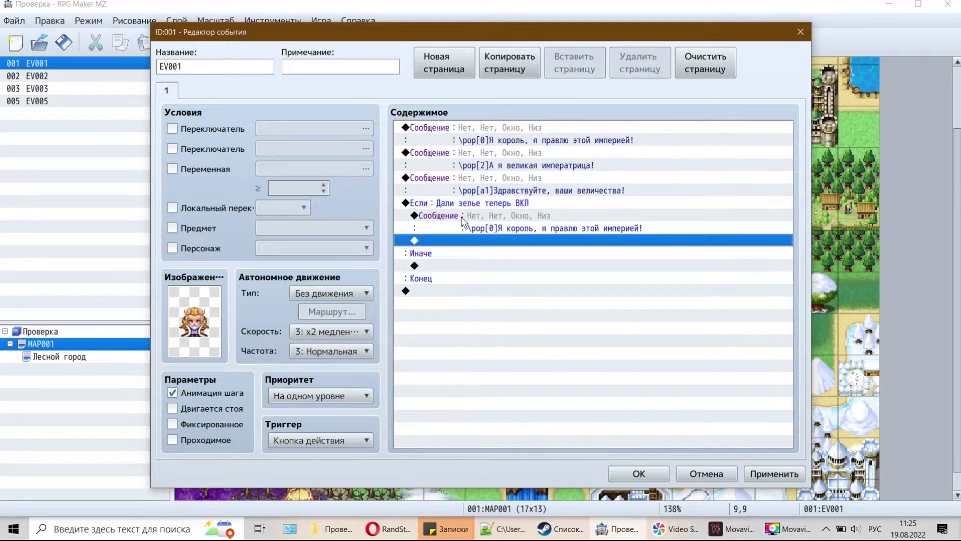
# Step: Change the copied message in the branch to "\pop[0]Обратись к королеве, она даст тебе зелье."
pyautogui.rightClick(461, 217)
pyautogui.click(506, 241)
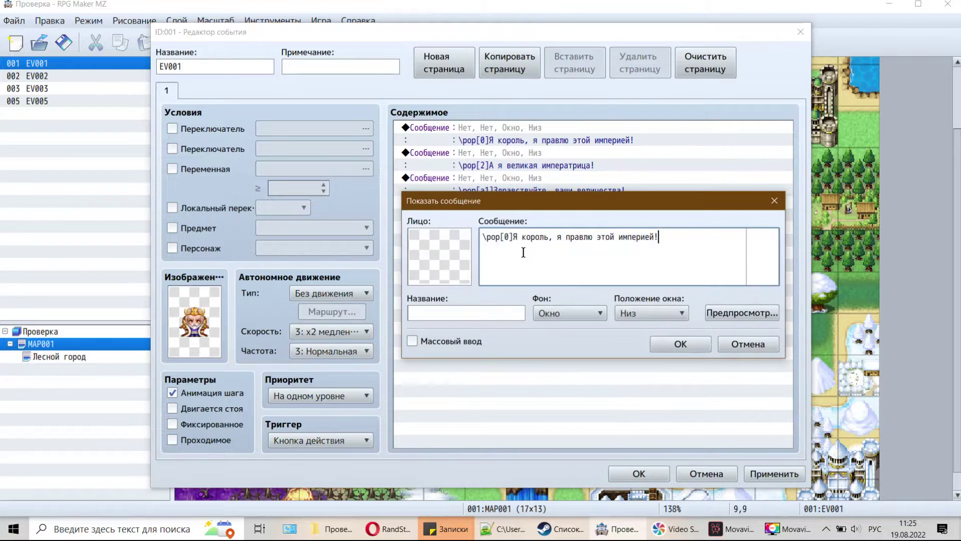
pyautogui.moveTo(518, 237); pyautogui.dragTo(698, 259)
pyautogui.press('BackSpace')
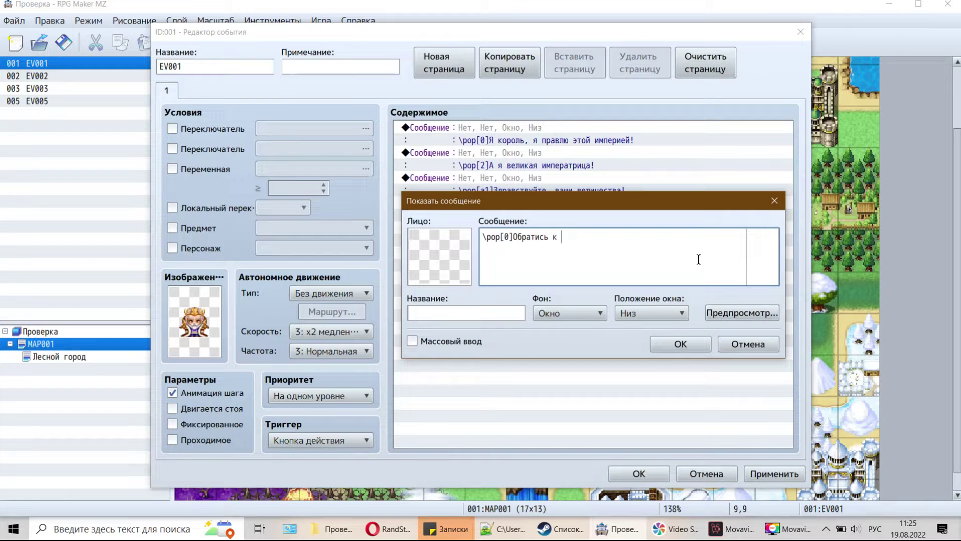
pyautogui.write('Обратись к королеве, она даст тебе зель')
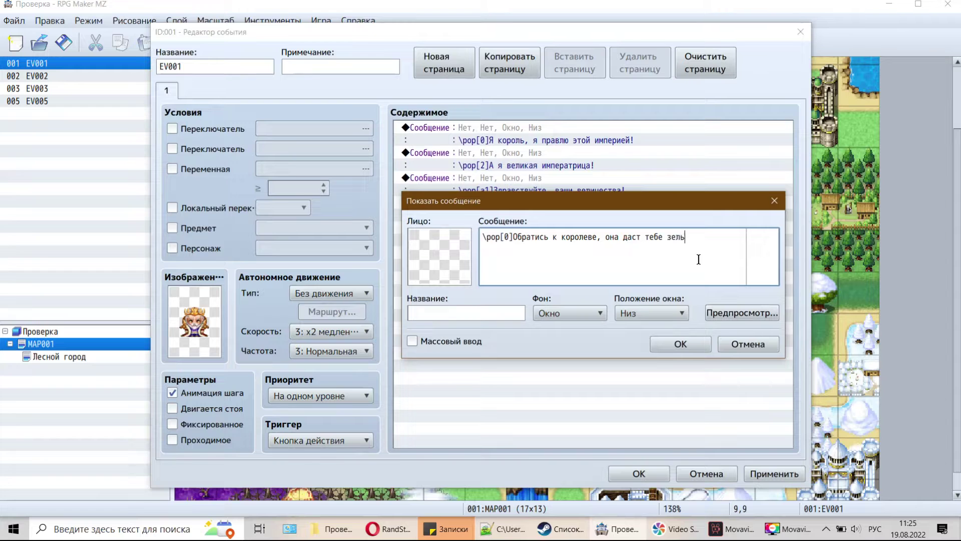
pyautogui.write('е.')
pyautogui.click(671, 345)
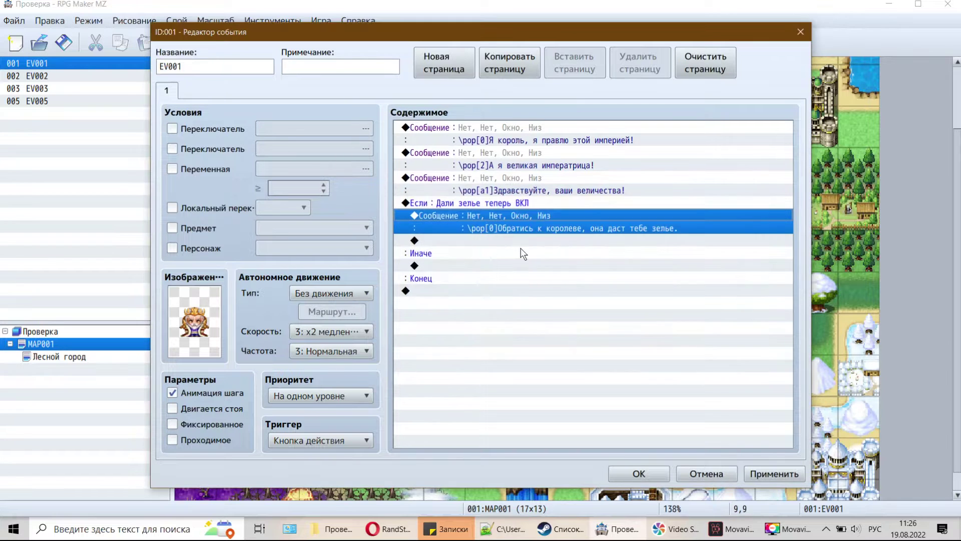
# Step: Move the message about the queen from the "Если" branch to the "Иначе" branch
pyautogui.rightClick(512, 215)
pyautogui.click(545, 262)
pyautogui.click(432, 243)
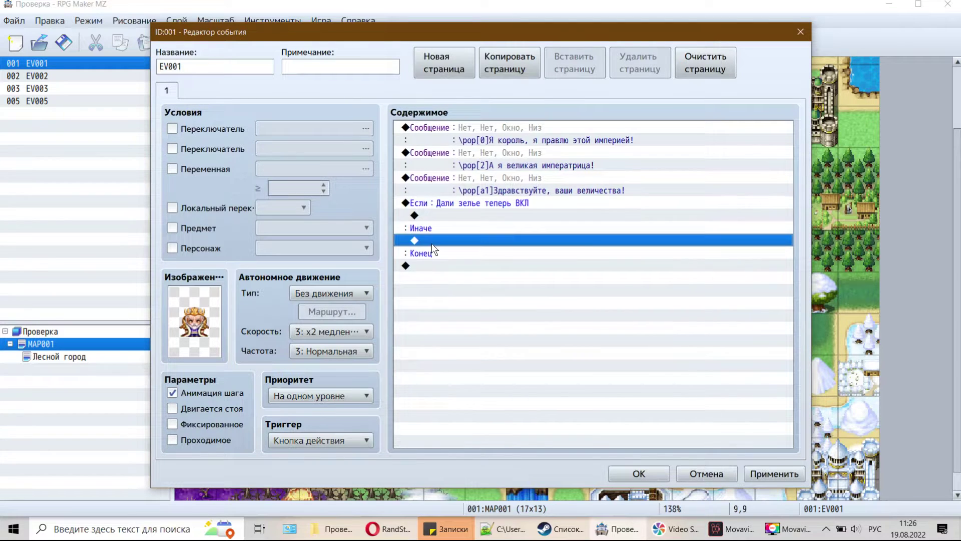
pyautogui.rightClick(432, 243)
pyautogui.click(497, 320)
# Step: Review both branches of the Дали зелье condition and save event EV001, closing its editor
pyautogui.click(505, 205)
pyautogui.click(505, 242)
pyautogui.click(509, 206)
pyautogui.click(443, 215)
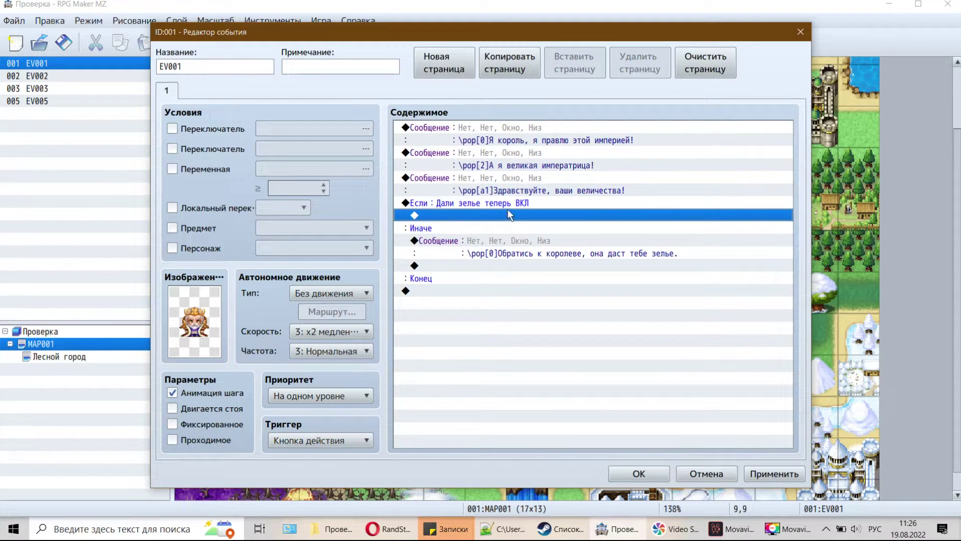
pyautogui.click(464, 203)
pyautogui.click(443, 279)
pyautogui.click(451, 290)
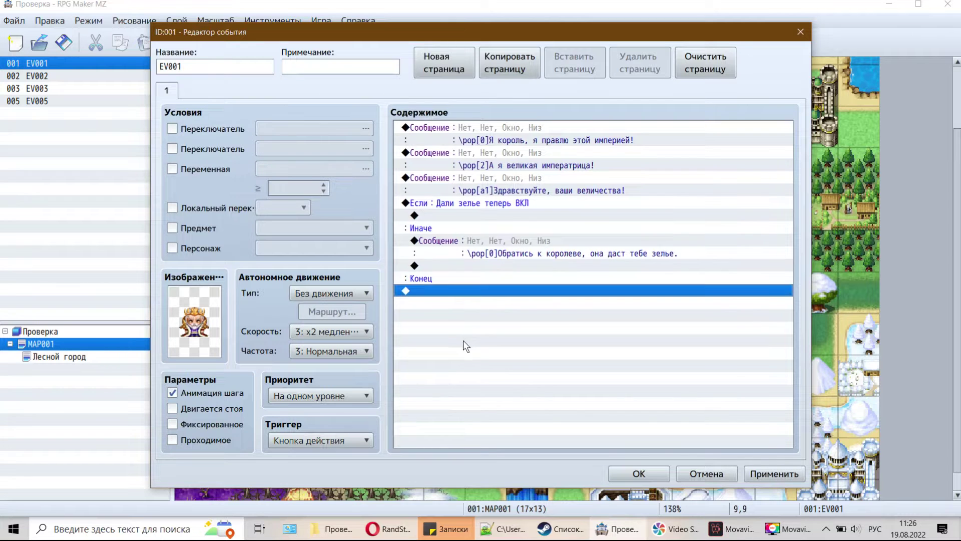
pyautogui.click(502, 203)
pyautogui.click(569, 401)
pyautogui.click(639, 474)
# Step: Start a playtest of the game, saving the project changes
pyautogui.click(608, 376)
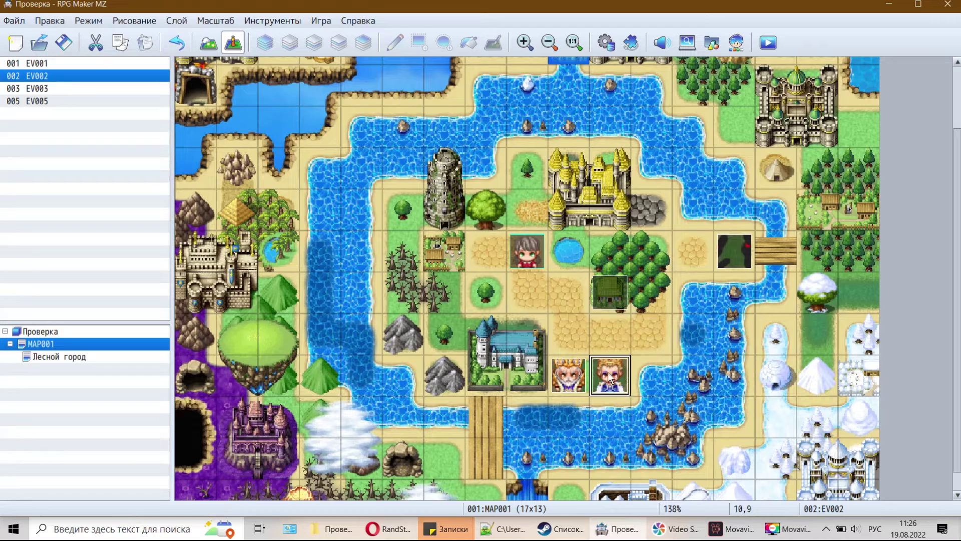
pyautogui.click(769, 43)
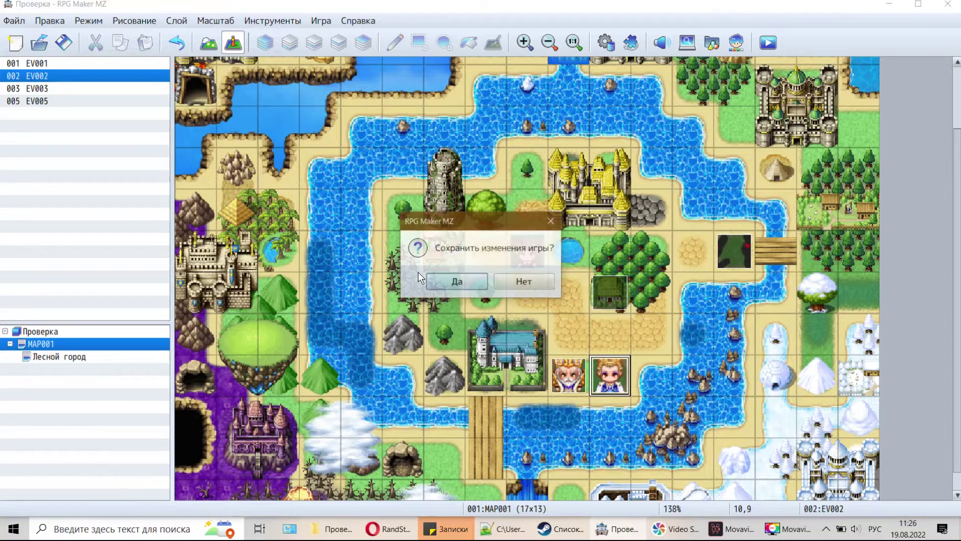
pyautogui.click(453, 281)
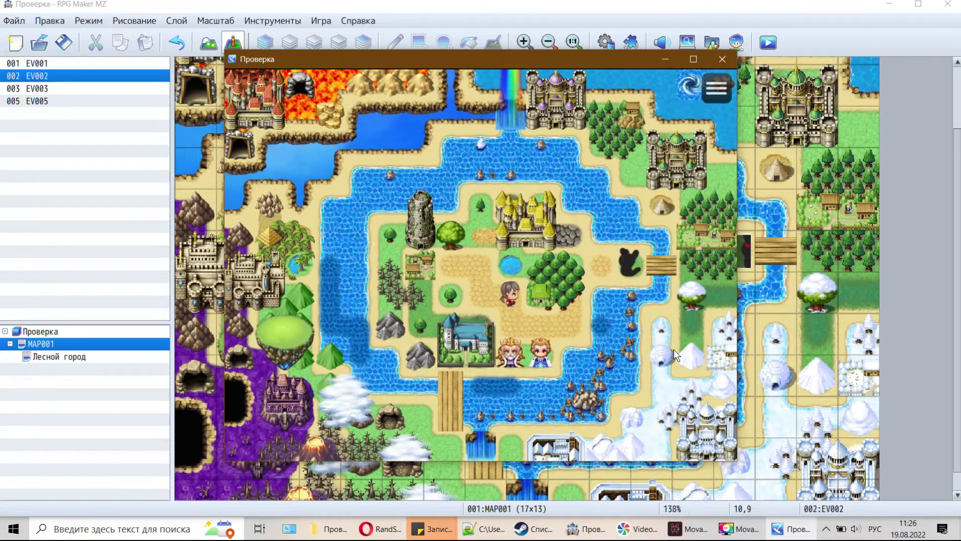
# Step: Walk the character to the king and go through his whole dialogue in the playtest
pyautogui.press('Left')
pyautogui.press('Down')
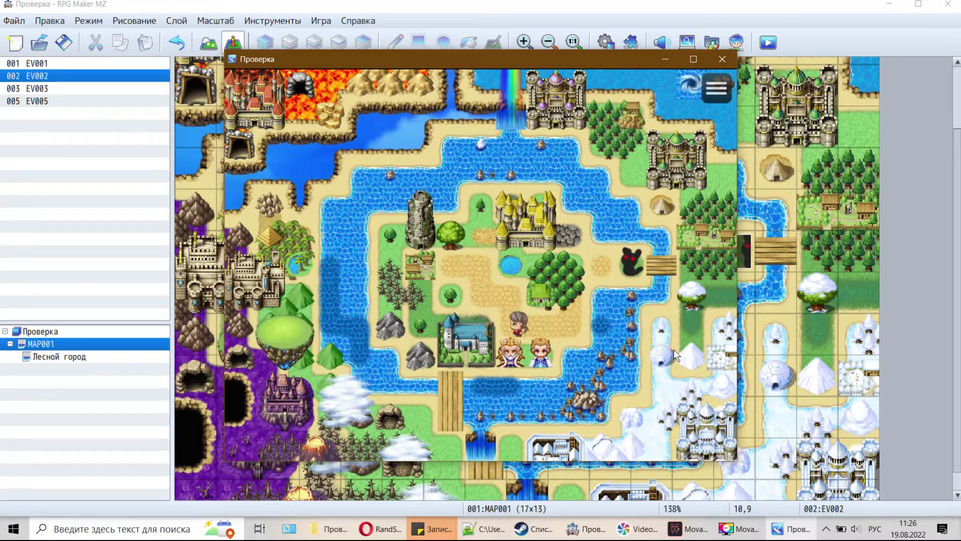
pyautogui.press('Return')
pyautogui.press('Return')
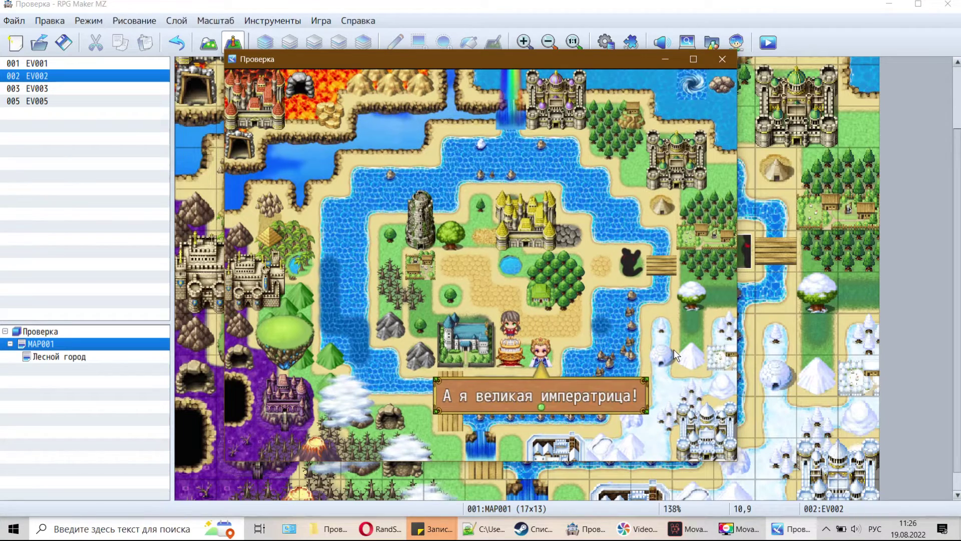
pyautogui.press('Return')
pyautogui.press('Return')
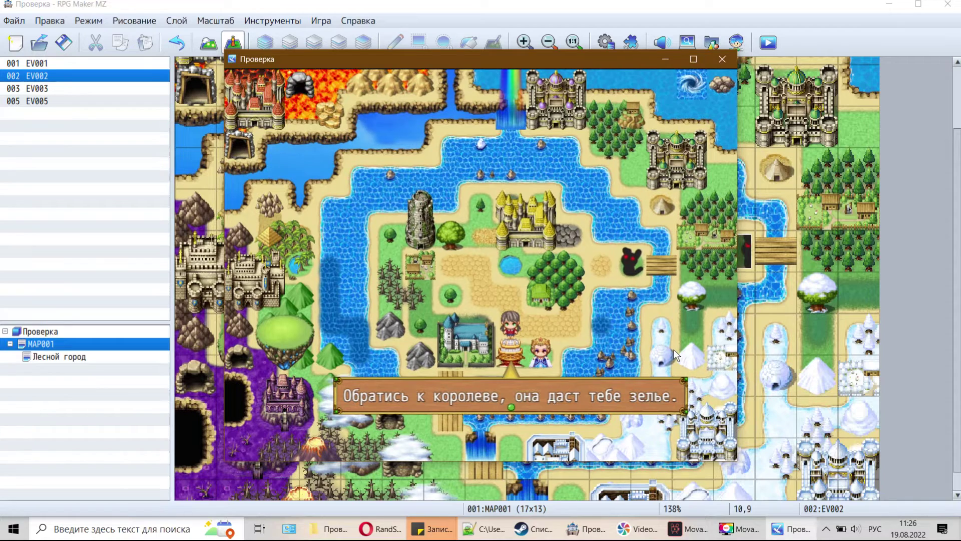
pyautogui.press('Return')
# Step: Walk to the queen and go through the dialogue in which she gives the potion
pyautogui.press('Right')
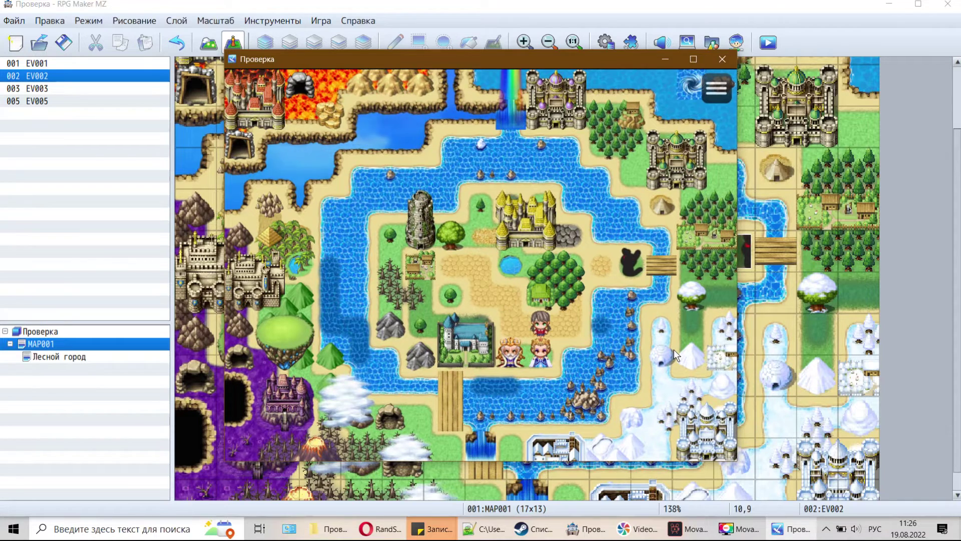
pyautogui.press('Down')
pyautogui.press('Return')
pyautogui.press('Return')
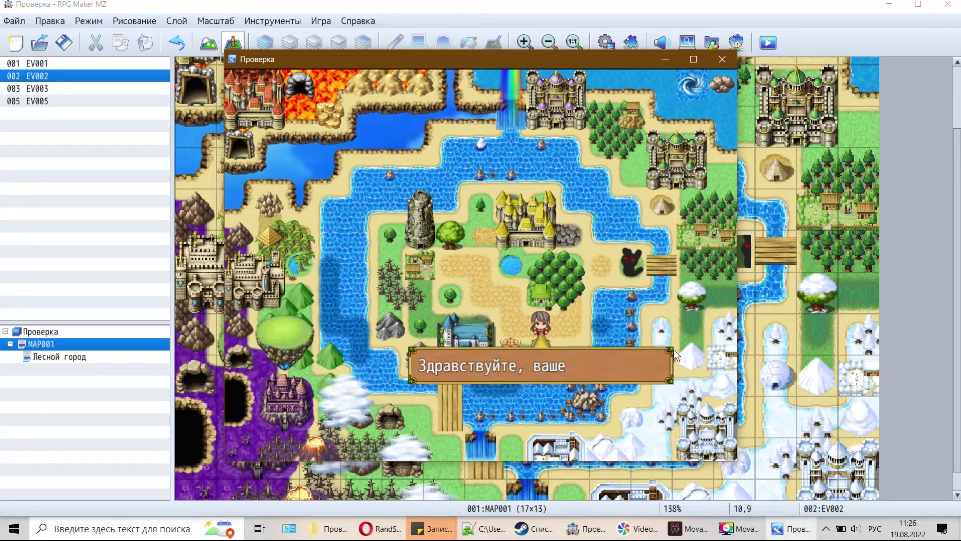
pyautogui.press('Return')
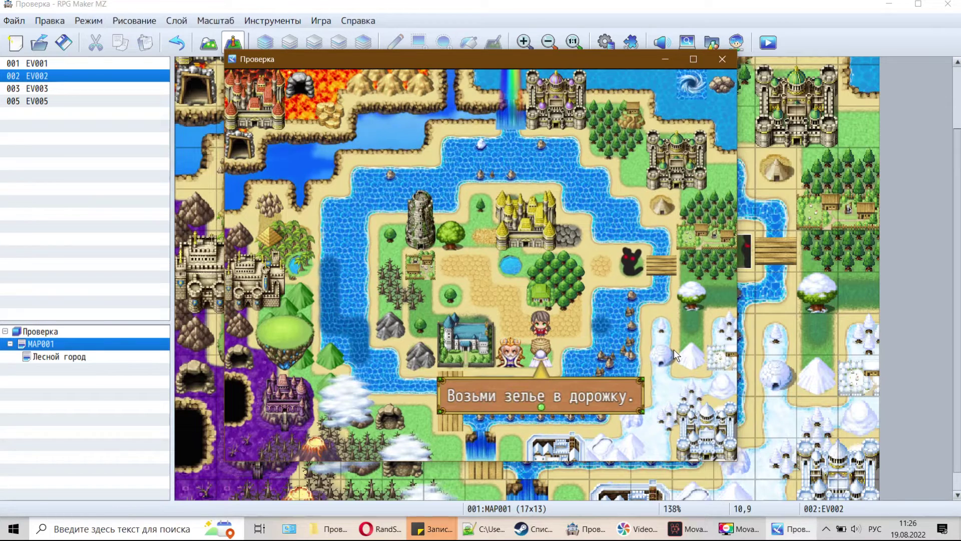
pyautogui.press('Return')
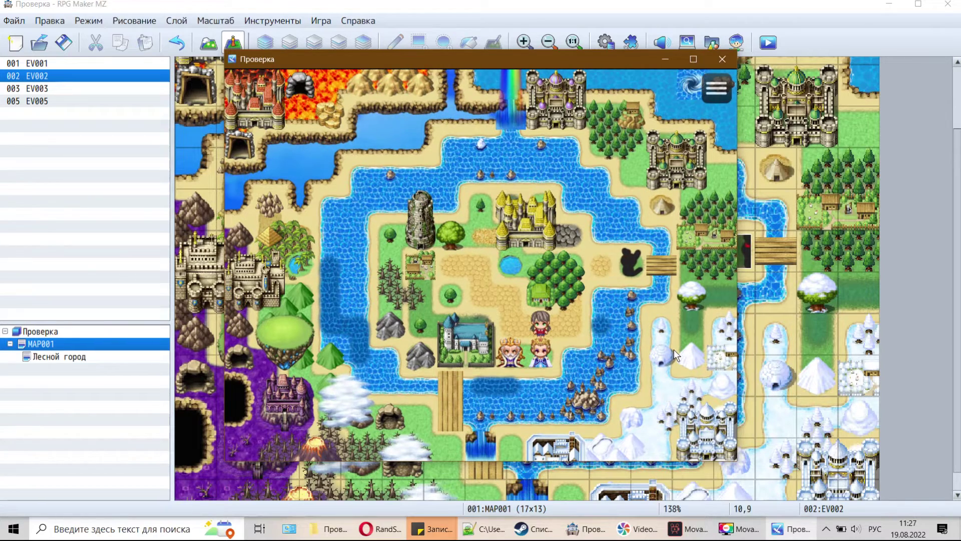
# Step: Check the party's item inventory for the potion and return to the map
pyautogui.press('Escape')
pyautogui.press('Return')
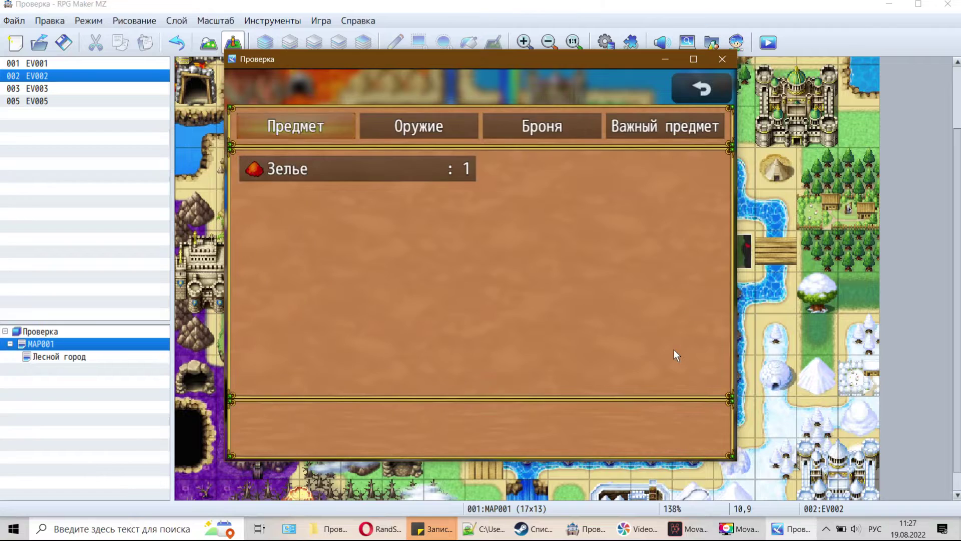
pyautogui.press('Escape')
pyautogui.press('Escape')
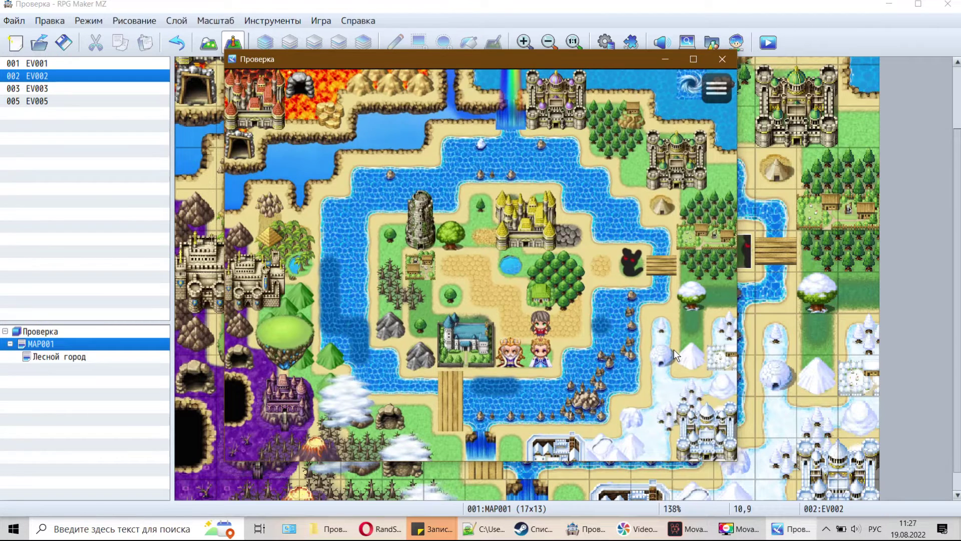
# Step: Talk to the queen again to test her repeat dialogue, and close the playtest
pyautogui.press('Return')
pyautogui.press('Return')
pyautogui.press('Return')
pyautogui.press('Return')
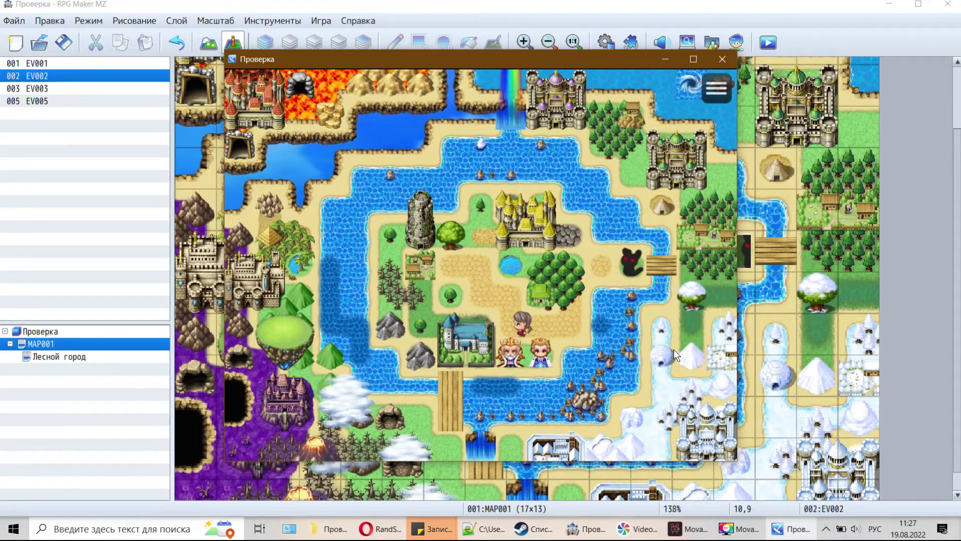
pyautogui.click(723, 59)
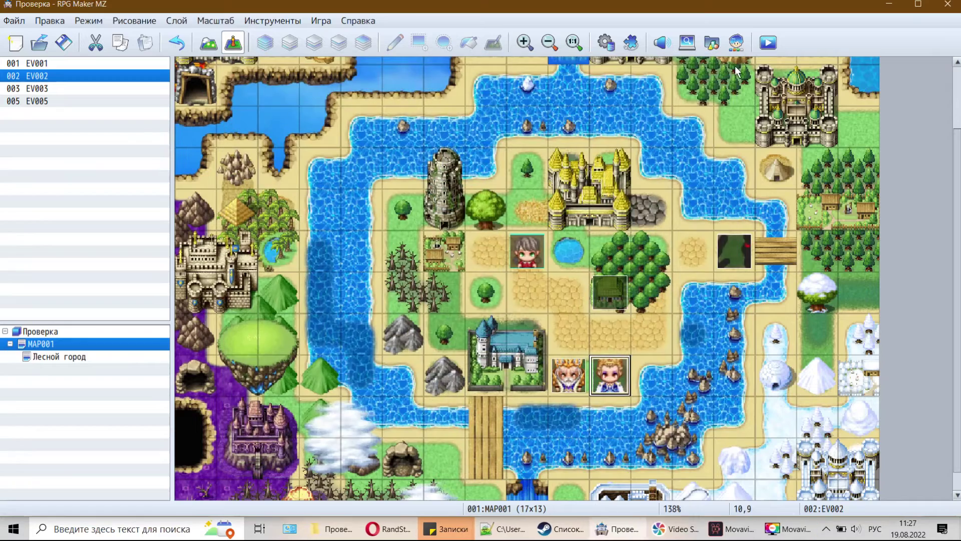
# Step: Examine the switch command on page 1 of the queen's event EV002 and the contents of page 2
pyautogui.doubleClick(620, 380)
pyautogui.click(526, 183)
pyautogui.doubleClick(527, 228)
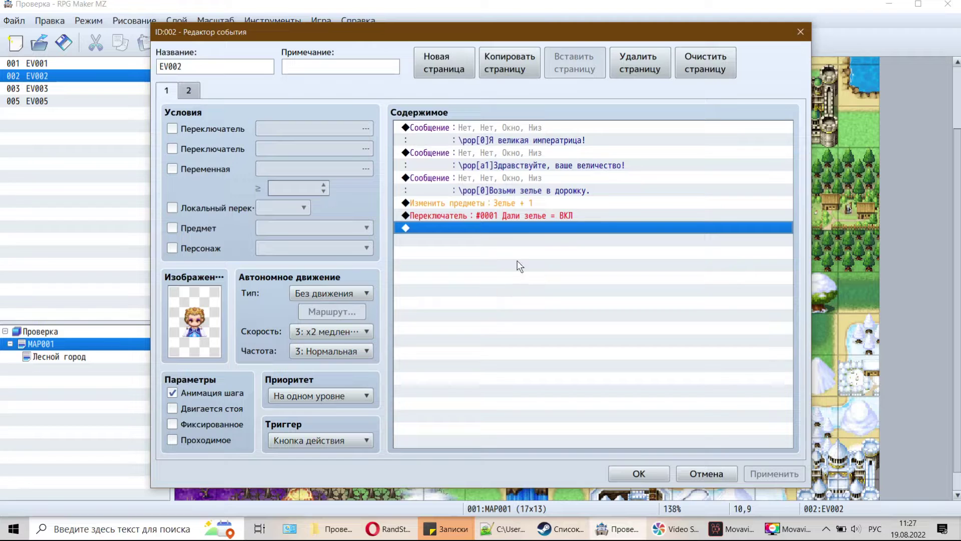
pyautogui.click(536, 214)
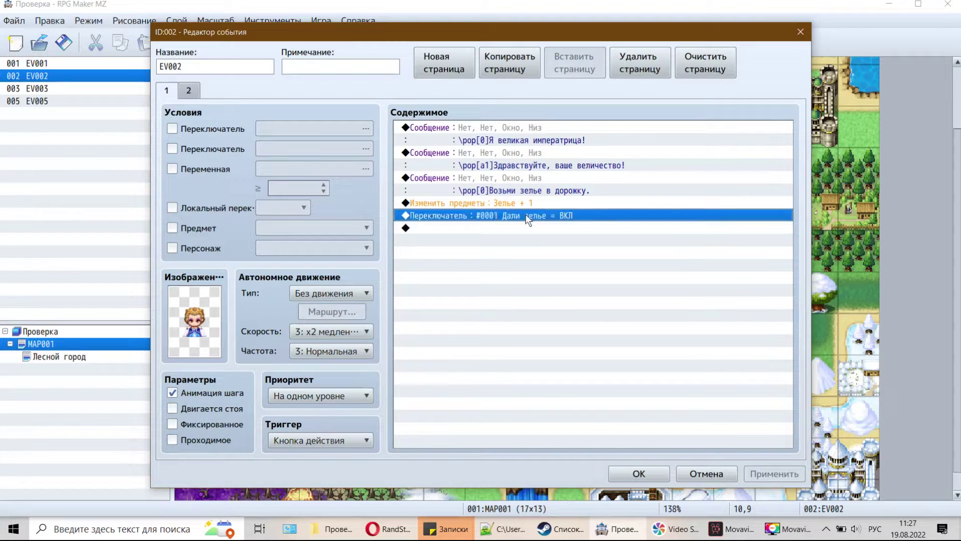
pyautogui.click(500, 228)
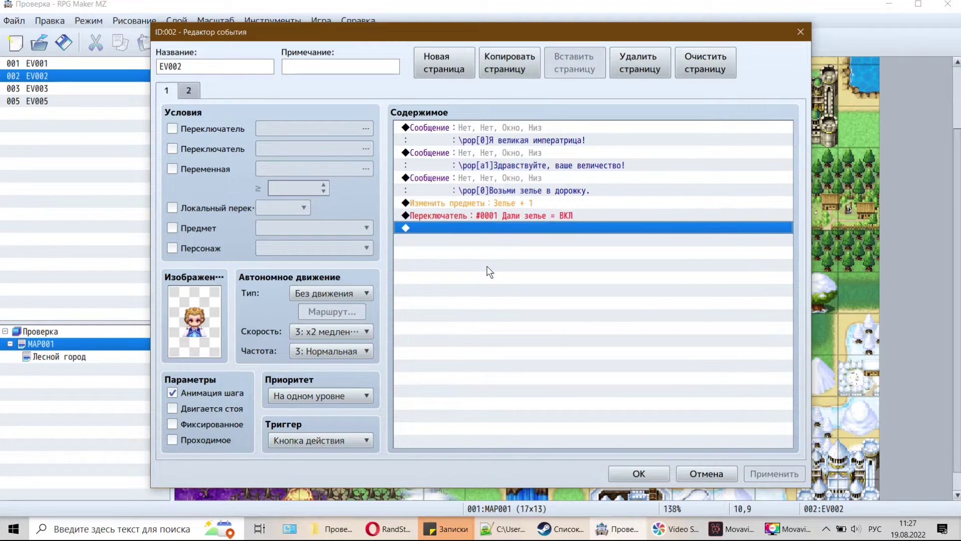
pyautogui.click(189, 90)
pyautogui.click(529, 133)
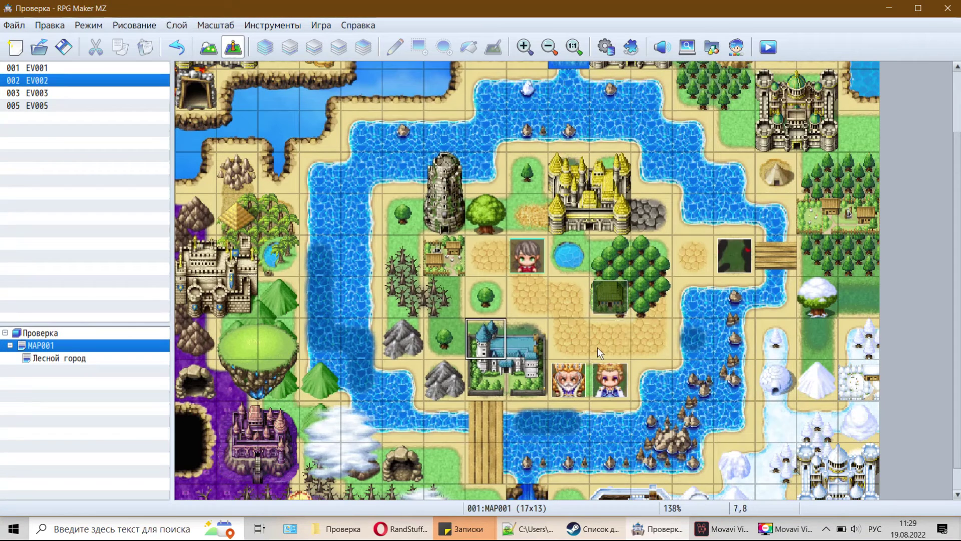
# Step: Create a new event on the free map tile 11,8, diagonally above the queen
pyautogui.click(617, 344)
pyautogui.click(617, 389)
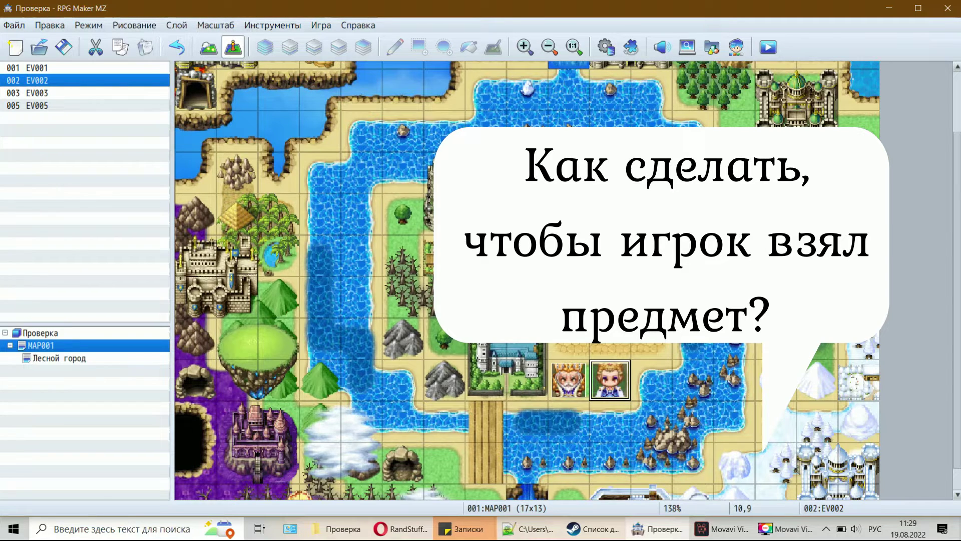
pyautogui.click(529, 174)
pyautogui.click(651, 346)
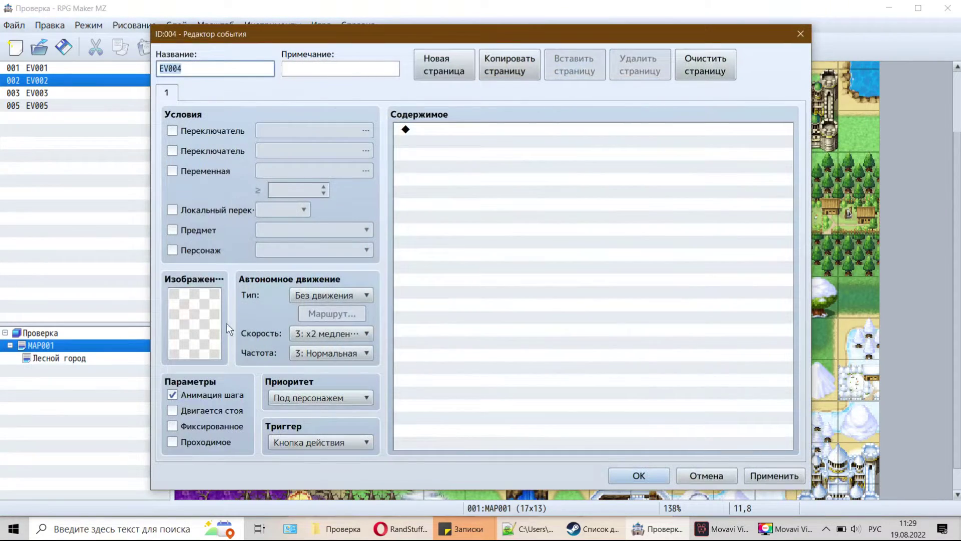
# Step: Set the new event's image to the sword from the !Weapon character set and save the event
pyautogui.doubleClick(207, 314)
pyautogui.moveTo(386, 179); pyautogui.dragTo(318, 363)
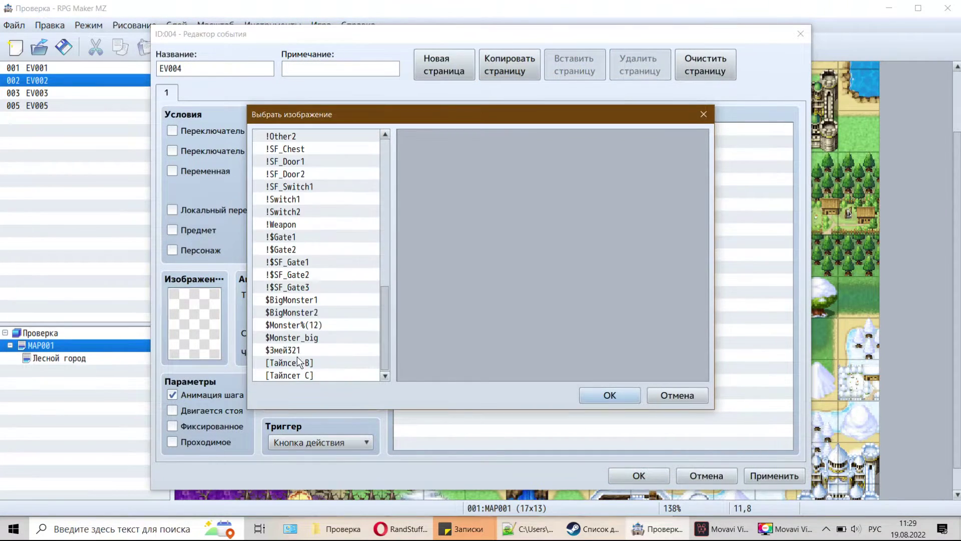
pyautogui.click(291, 360)
pyautogui.click(294, 349)
pyautogui.click(292, 301)
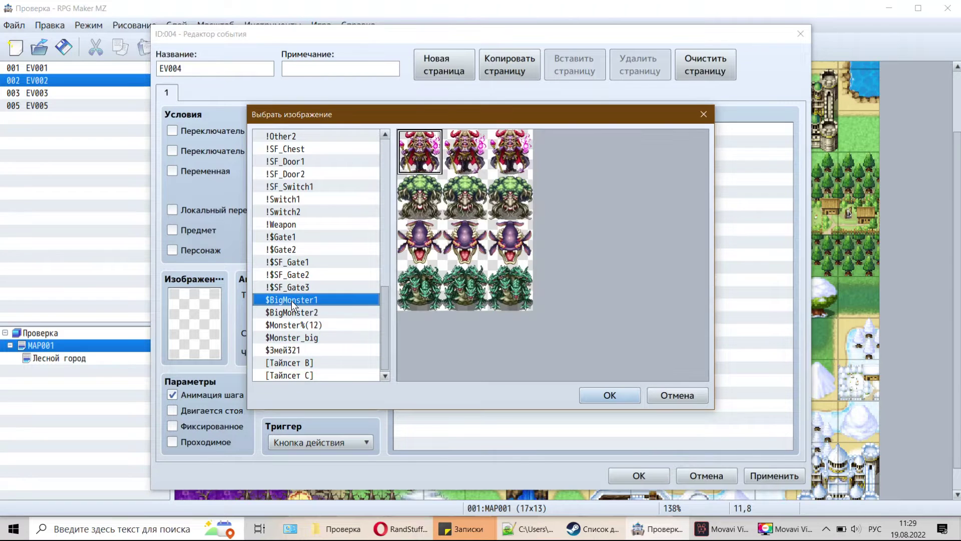
pyautogui.click(297, 288)
pyautogui.click(297, 276)
pyautogui.click(296, 263)
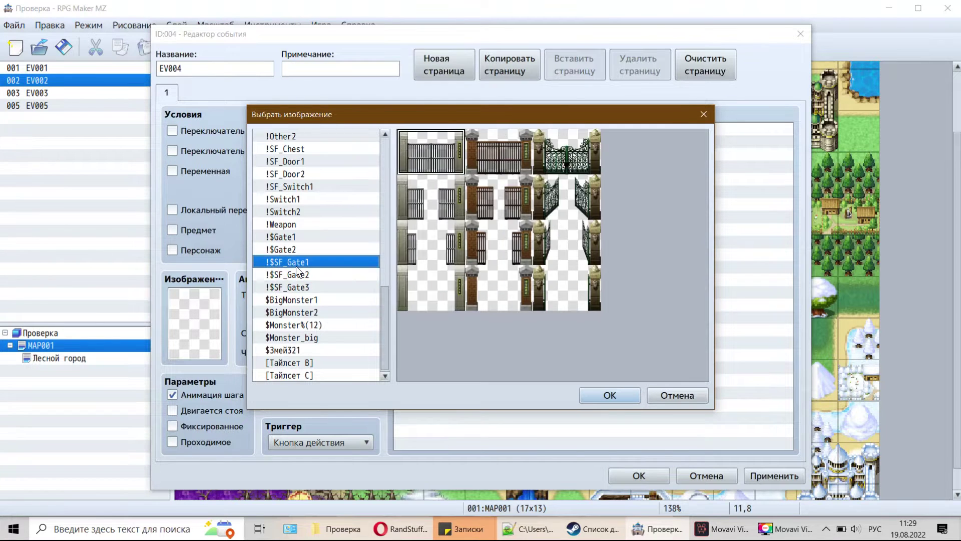
pyautogui.click(293, 249)
pyautogui.click(293, 238)
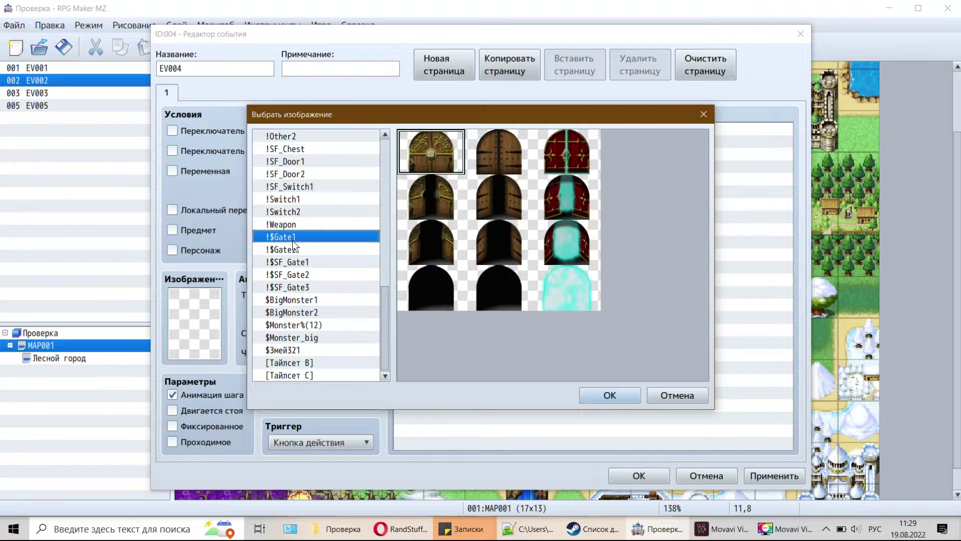
pyautogui.doubleClick(295, 229)
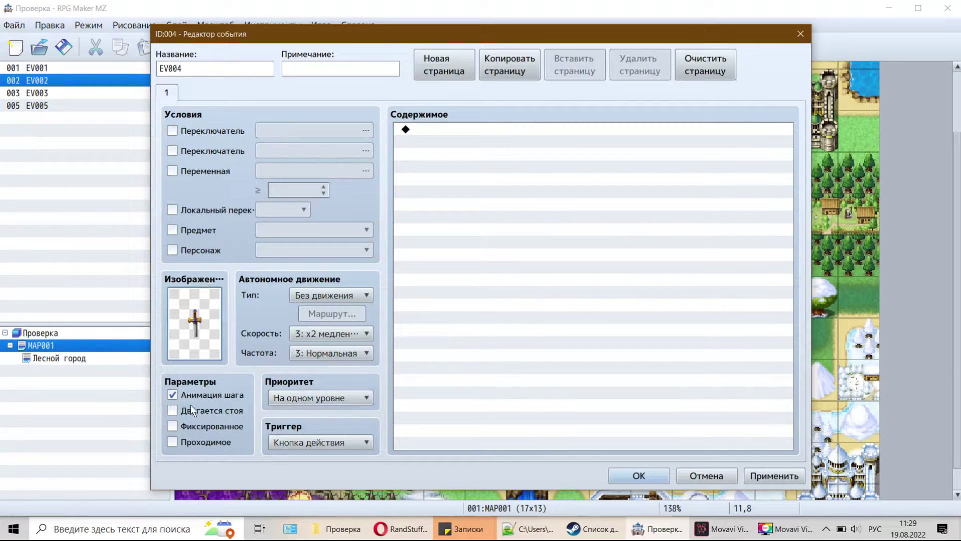
pyautogui.click(624, 471)
pyautogui.moveTo(654, 340)
pyautogui.mouseDown()
pyautogui.moveTo(613, 339)
pyautogui.moveTo(650, 336)
pyautogui.mouseUp()
pyautogui.doubleClick(654, 336)
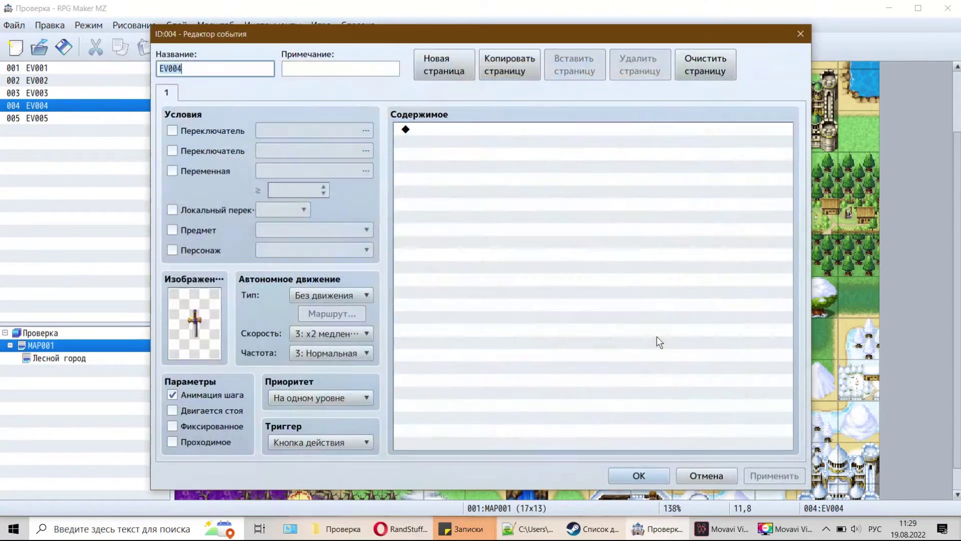
pyautogui.click(633, 477)
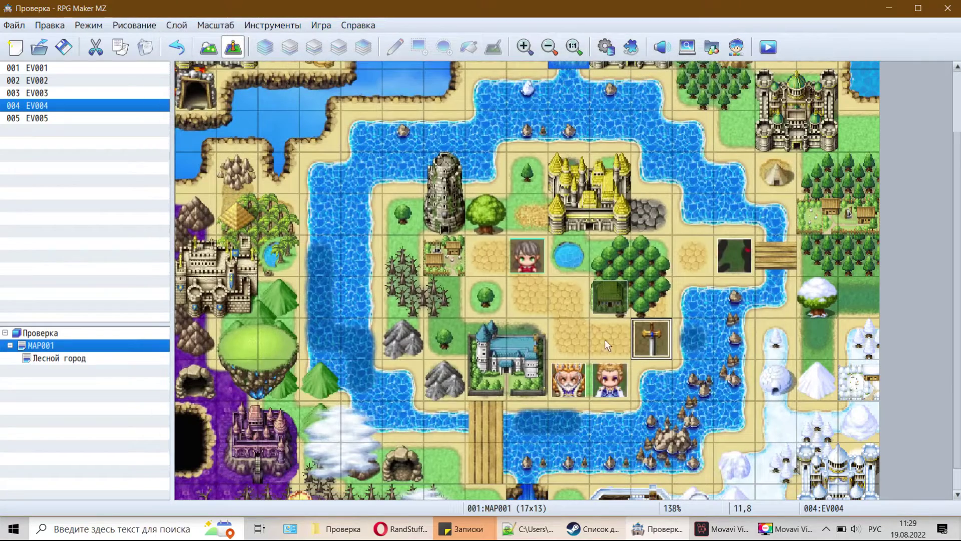
pyautogui.click(610, 383)
pyautogui.click(658, 347)
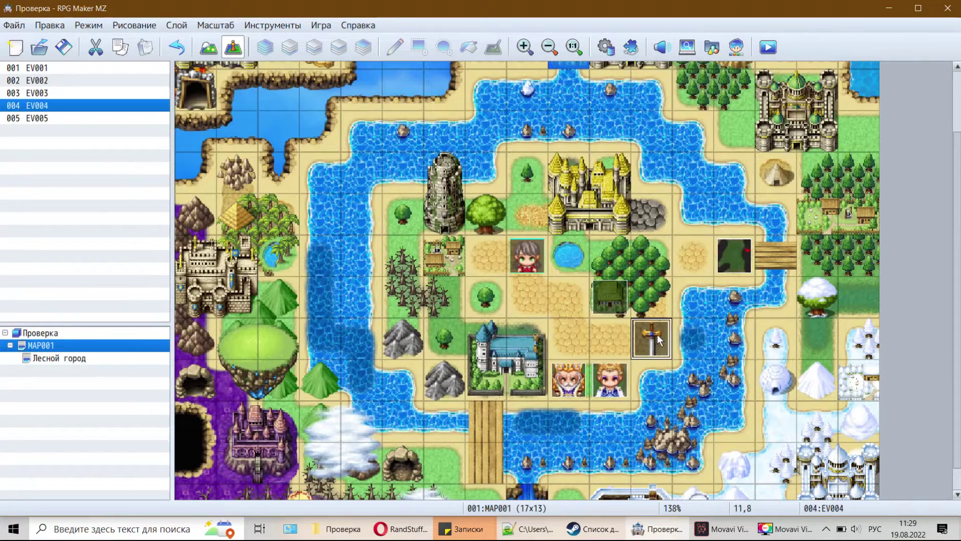
# Step: Open the sword event EV004 and begin adding a command to its contents
pyautogui.doubleClick(657, 333)
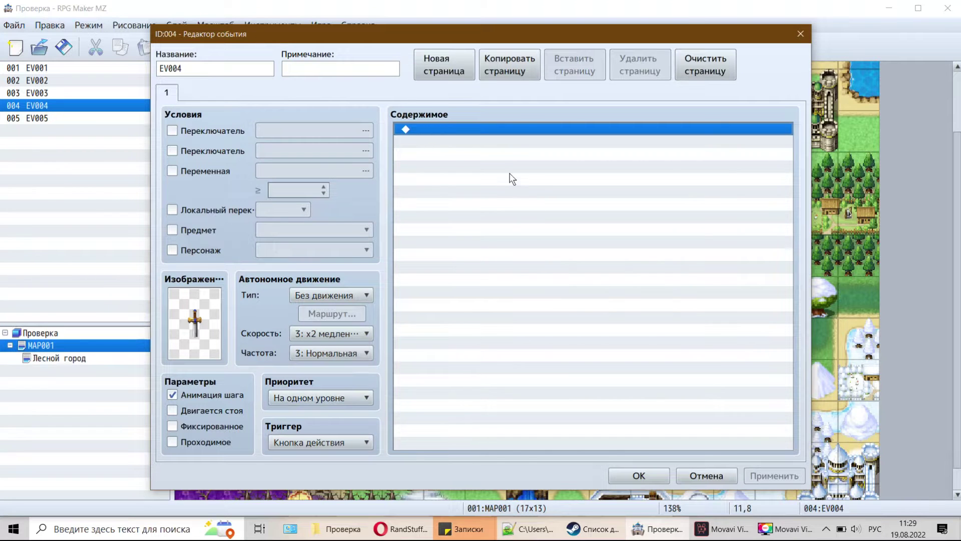
pyautogui.doubleClick(453, 158)
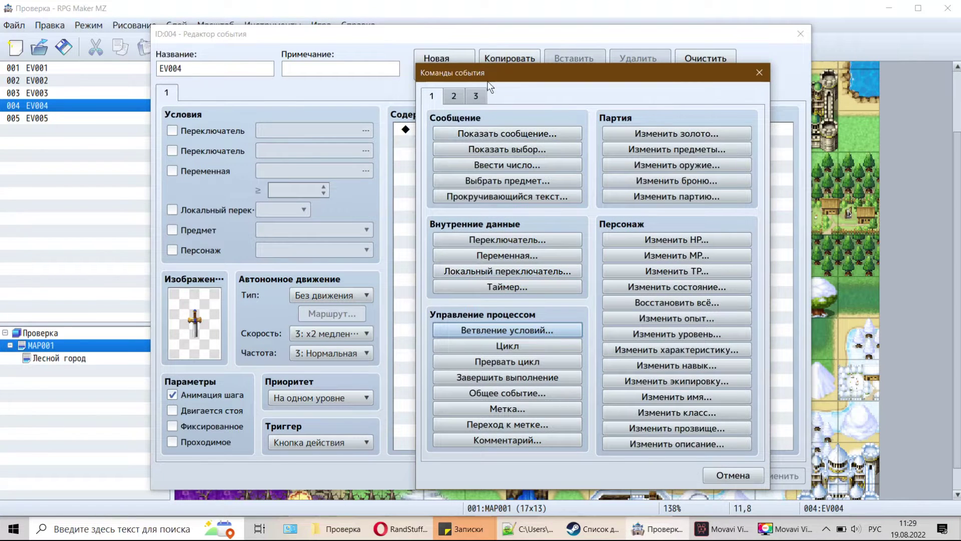
pyautogui.moveTo(488, 80); pyautogui.dragTo(513, 81)
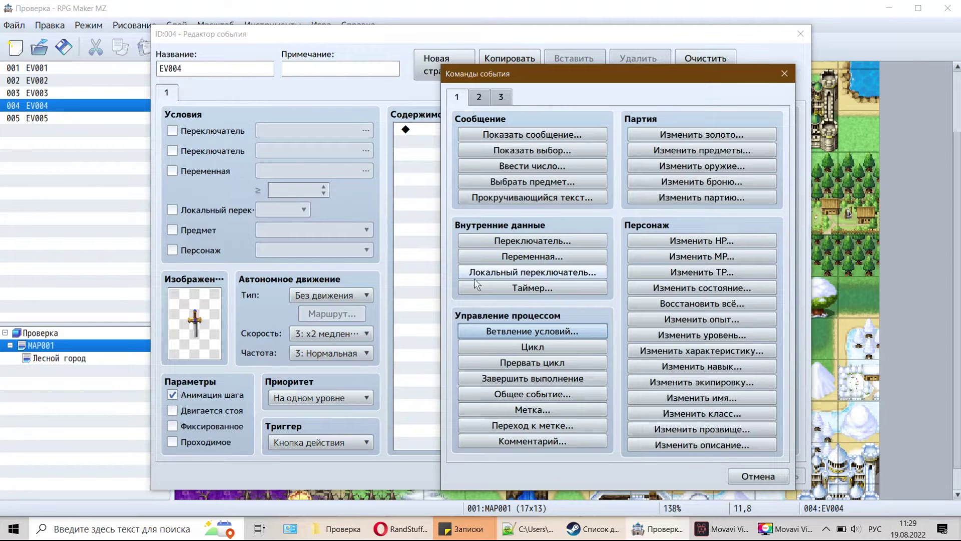
pyautogui.click(723, 151)
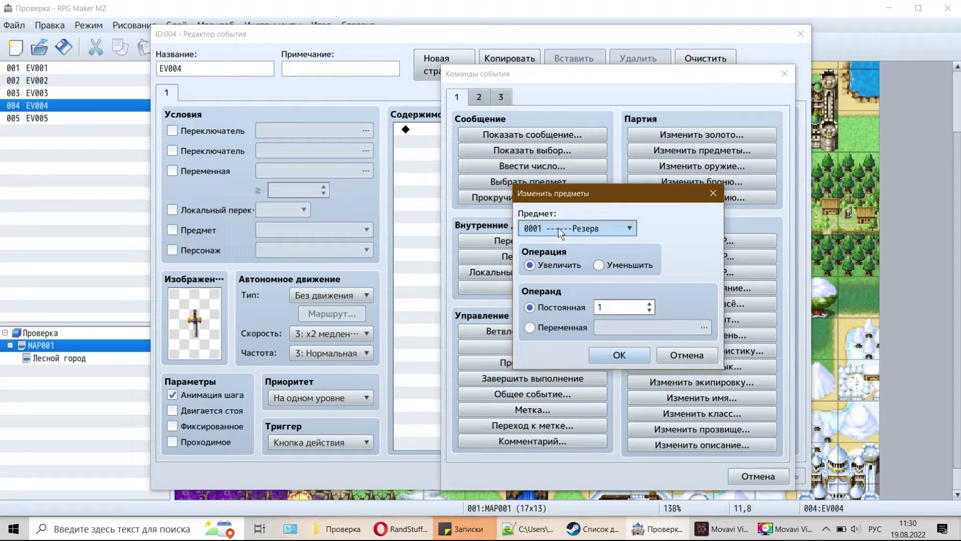
pyautogui.click(557, 227)
pyautogui.click(700, 200)
pyautogui.click(713, 192)
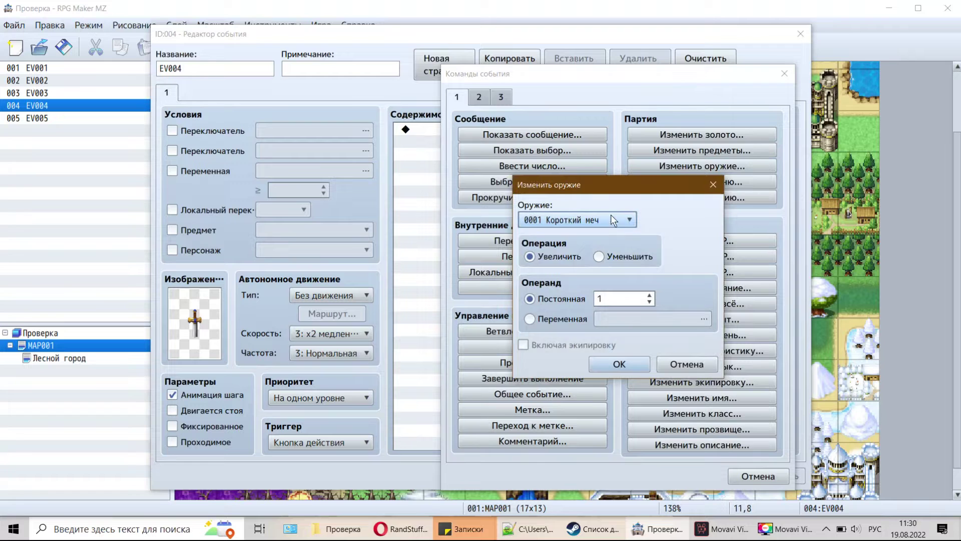
# Step: Add a Change Weapon command to EV004 that increases Мифриловый меч by a constant 1
pyautogui.click(606, 221)
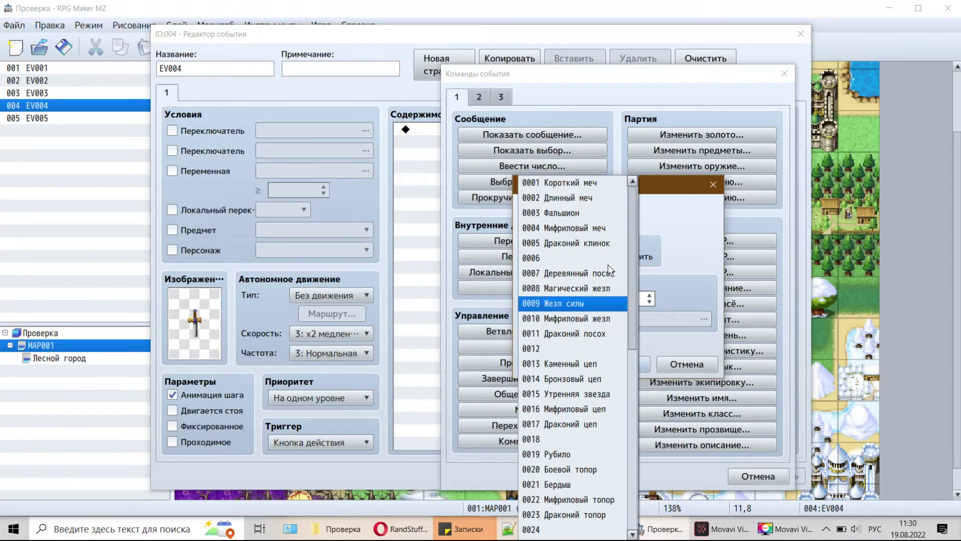
pyautogui.click(569, 227)
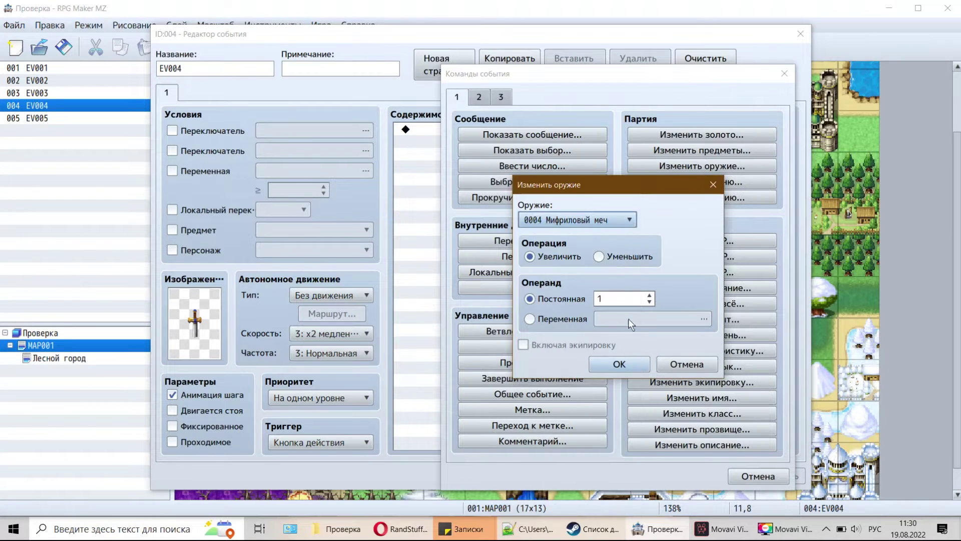
pyautogui.click(614, 363)
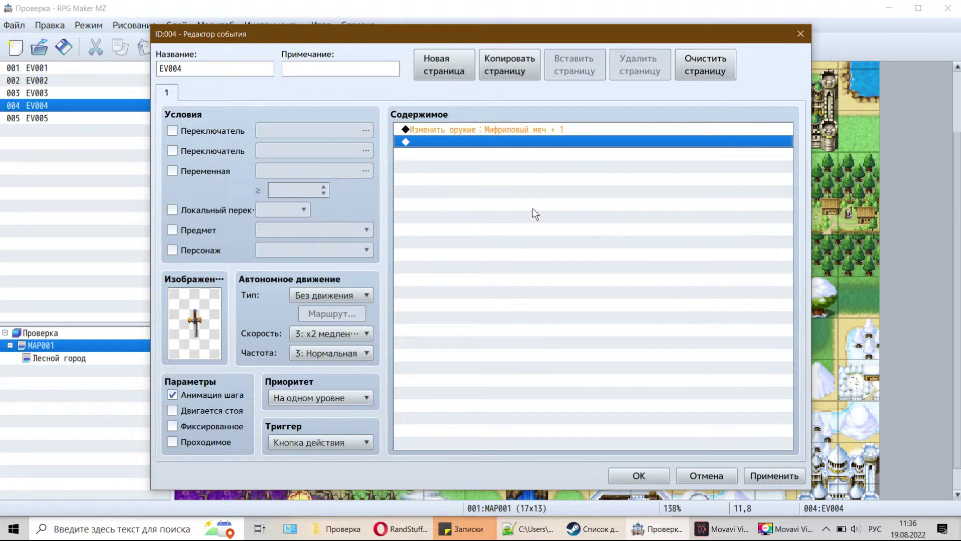
# Step: Add a command below the weapon change that turns local switch A on (ВКЛ)
pyautogui.doubleClick(485, 183)
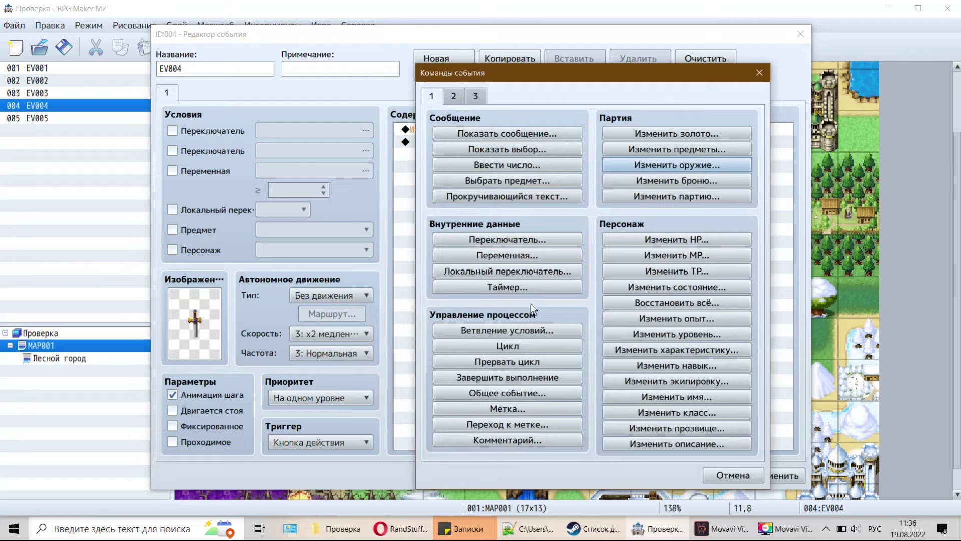
pyautogui.click(527, 270)
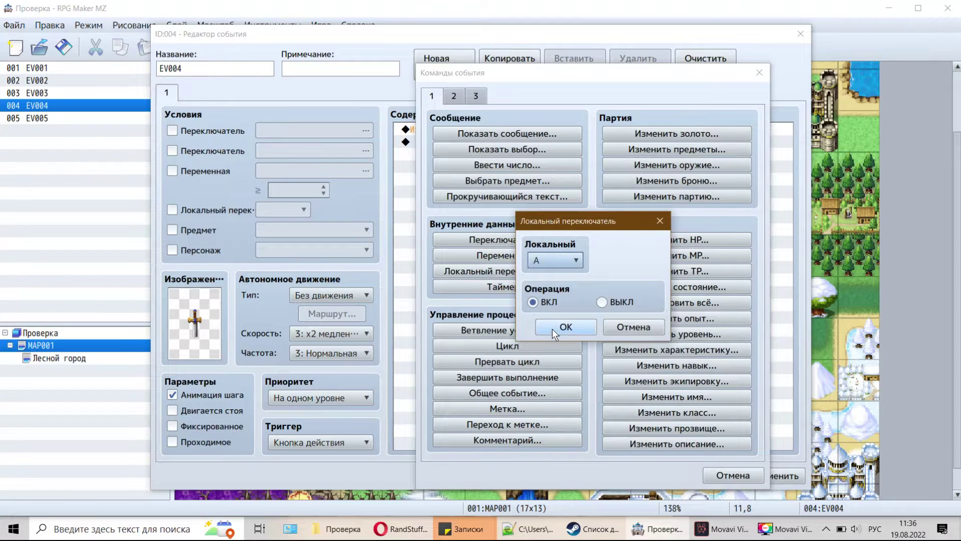
pyautogui.click(553, 328)
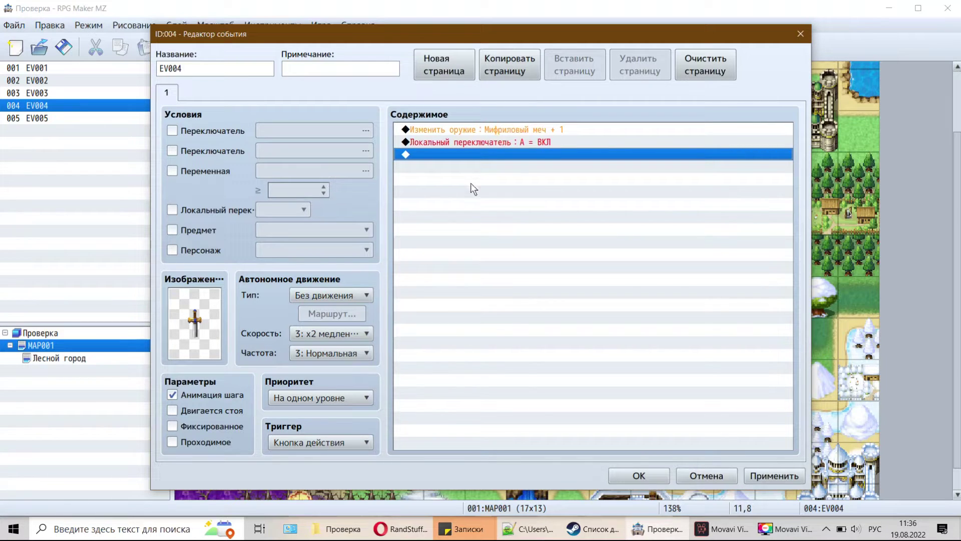
# Step: Add an empty second page to EV004 conditioned on local switch A, and save the event
pyautogui.click(446, 65)
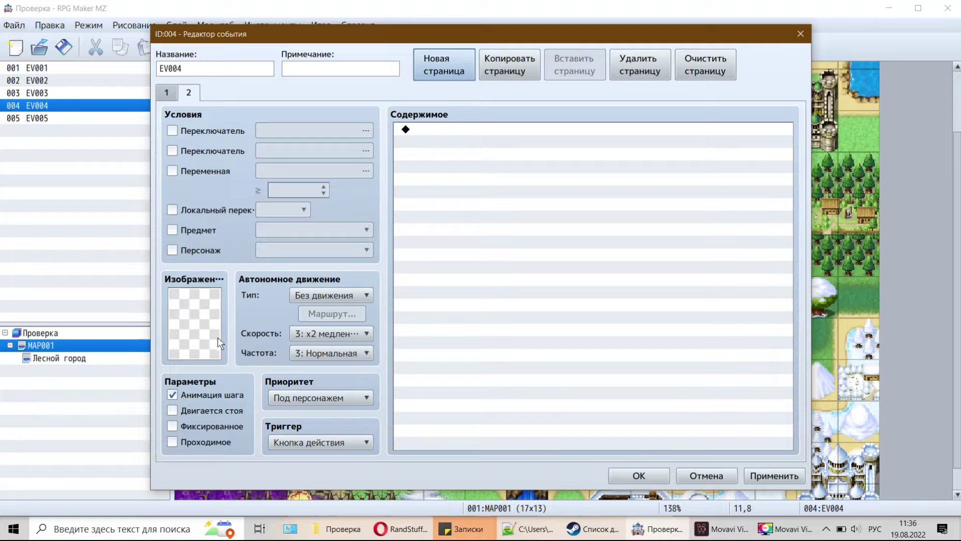
pyautogui.click(224, 211)
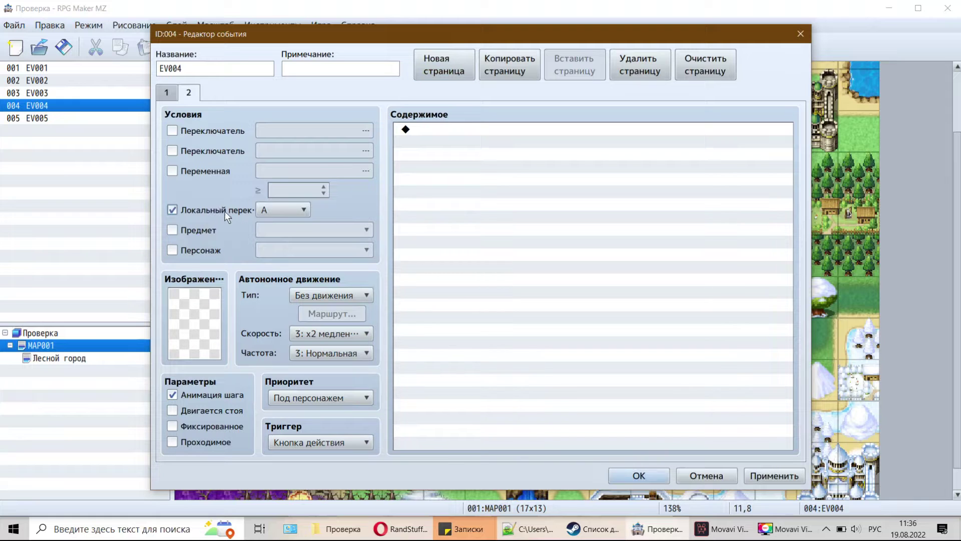
pyautogui.click(167, 92)
pyautogui.click(539, 331)
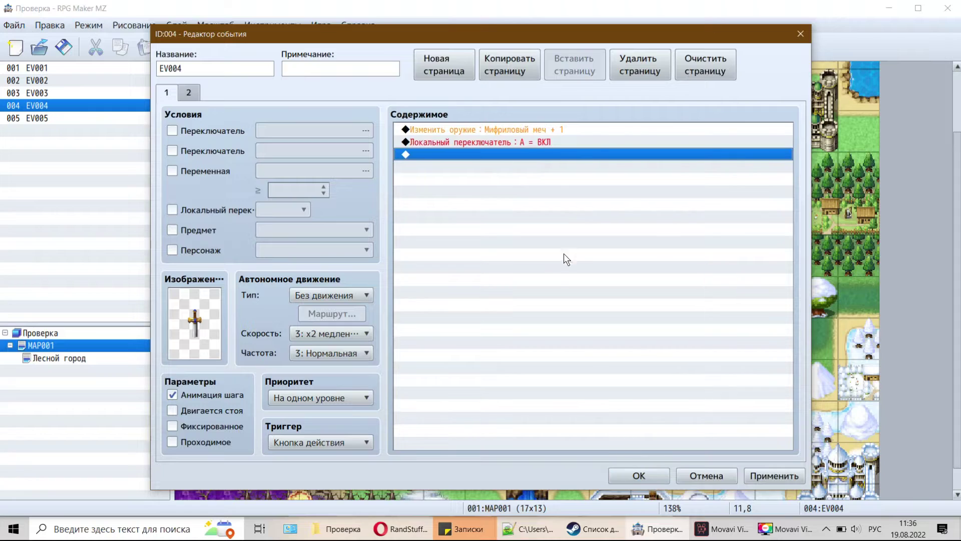
pyautogui.click(639, 475)
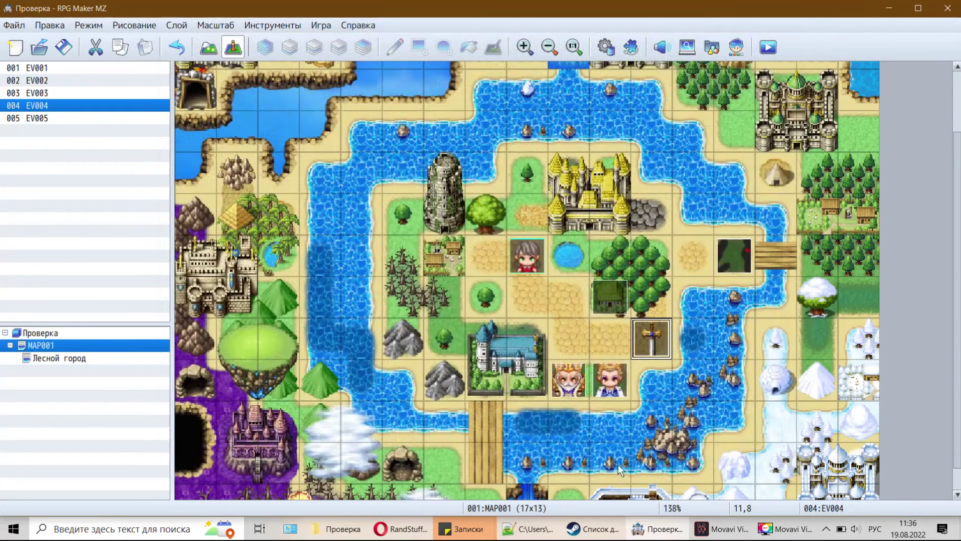
# Step: Copy the first message command from page 1 of the queen's event EV002 and close that event
pyautogui.click(610, 388)
pyautogui.doubleClick(610, 388)
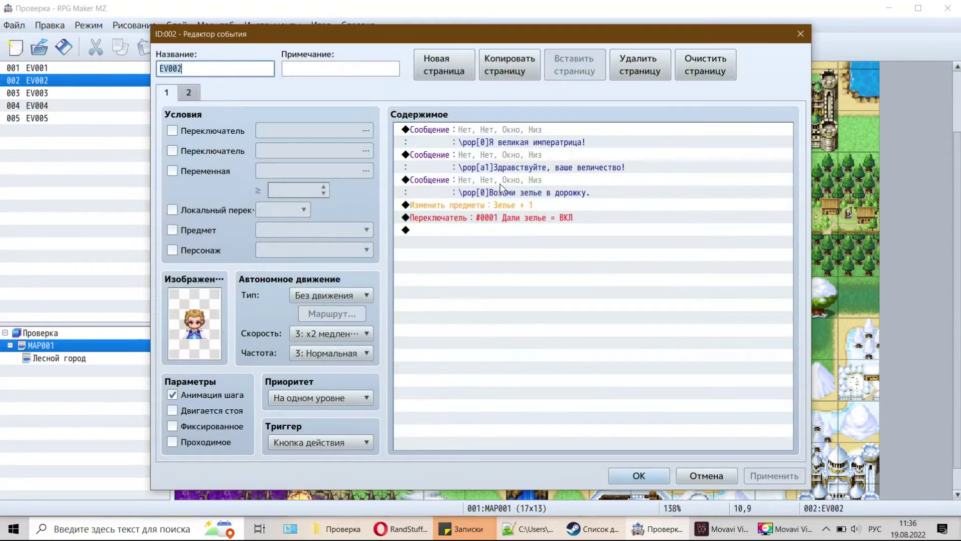
pyautogui.click(539, 131)
pyautogui.rightClick(540, 130)
pyautogui.click(590, 194)
pyautogui.click(641, 474)
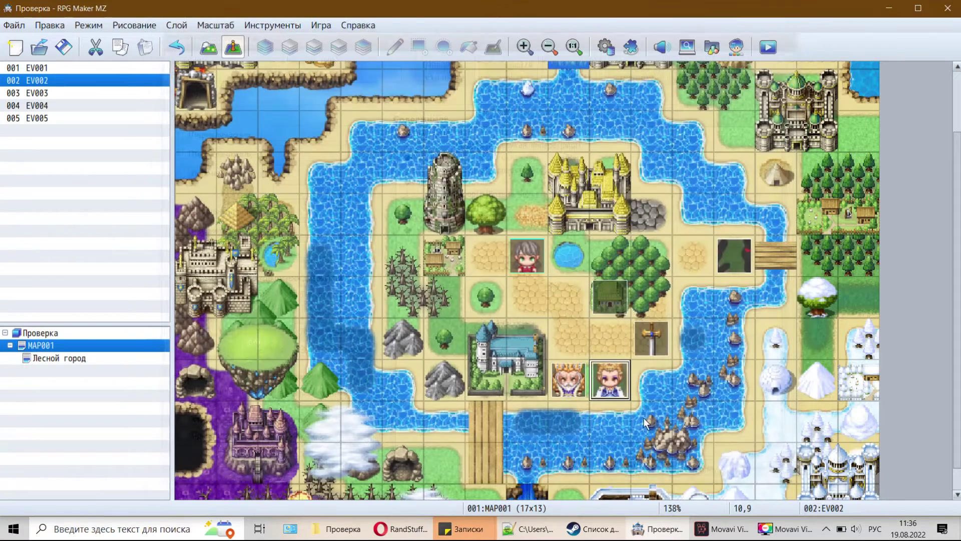
# Step: Paste the copied message above the Change Weapon command on page 1 of the sword event EV004
pyautogui.click(653, 337)
pyautogui.doubleClick(653, 338)
pyautogui.click(486, 131)
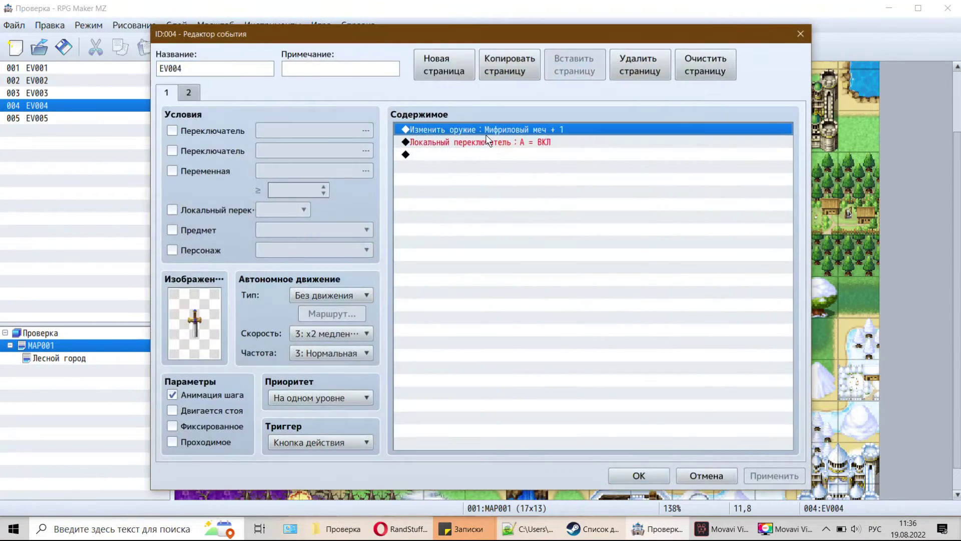
pyautogui.rightClick(485, 134)
pyautogui.click(563, 213)
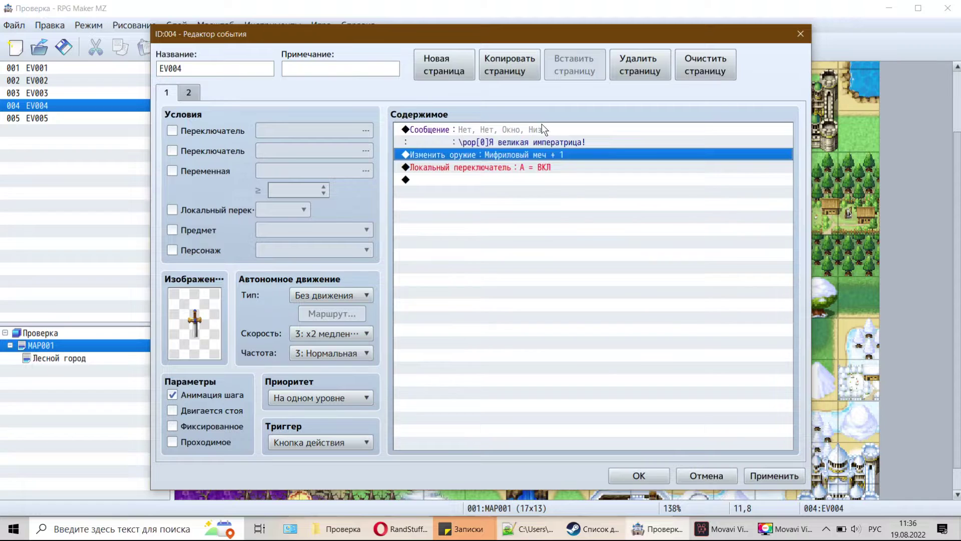
# Step: Change the pasted message to "\pop[0]О, какой меч! Сейчас возьму его!" and save the sword event
pyautogui.rightClick(542, 125)
pyautogui.click(603, 148)
pyautogui.moveTo(518, 239); pyautogui.dragTo(678, 244)
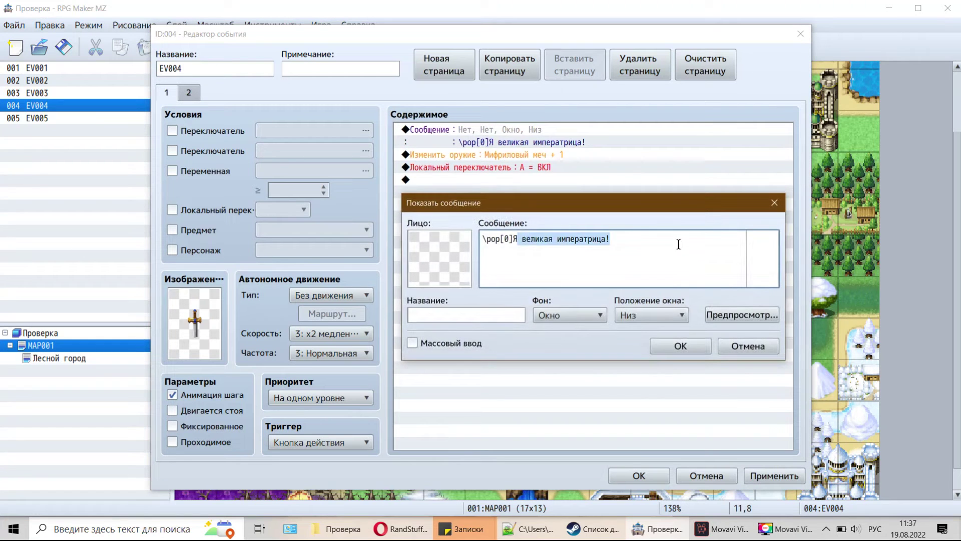
pyautogui.press('BackSpace')
pyautogui.press('BackSpace')
pyautogui.write('0]О, какой меч! Сей')
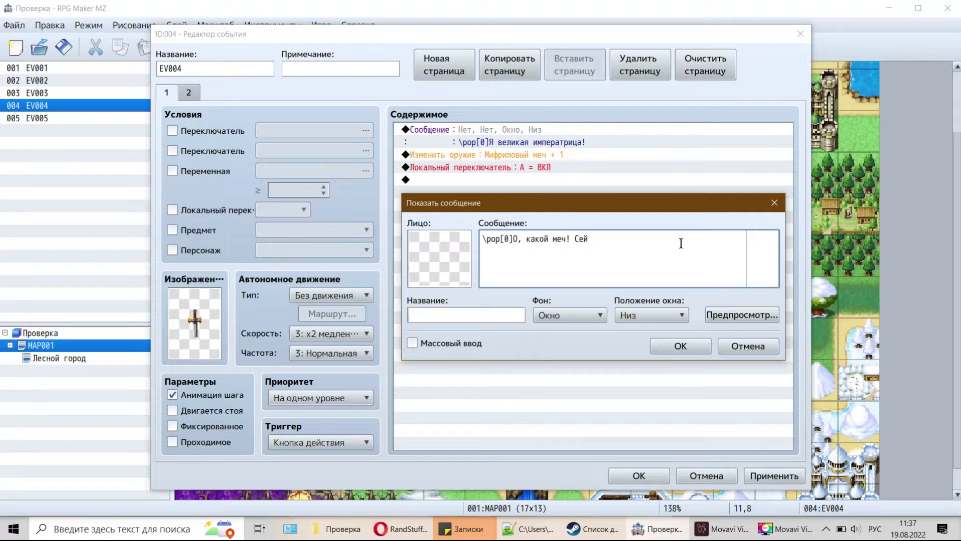
pyautogui.write('час возьму его')
pyautogui.click(676, 346)
pyautogui.click(523, 157)
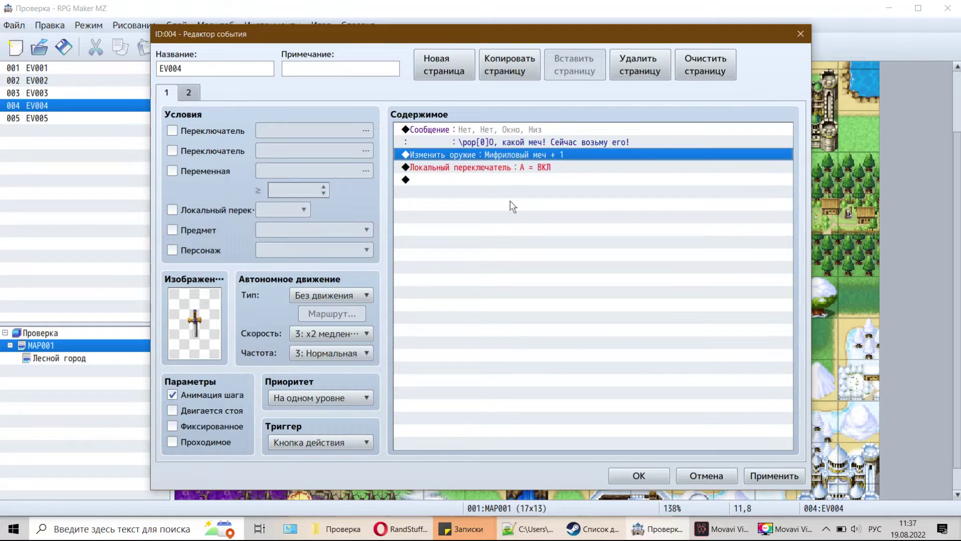
pyautogui.click(522, 223)
pyautogui.click(639, 476)
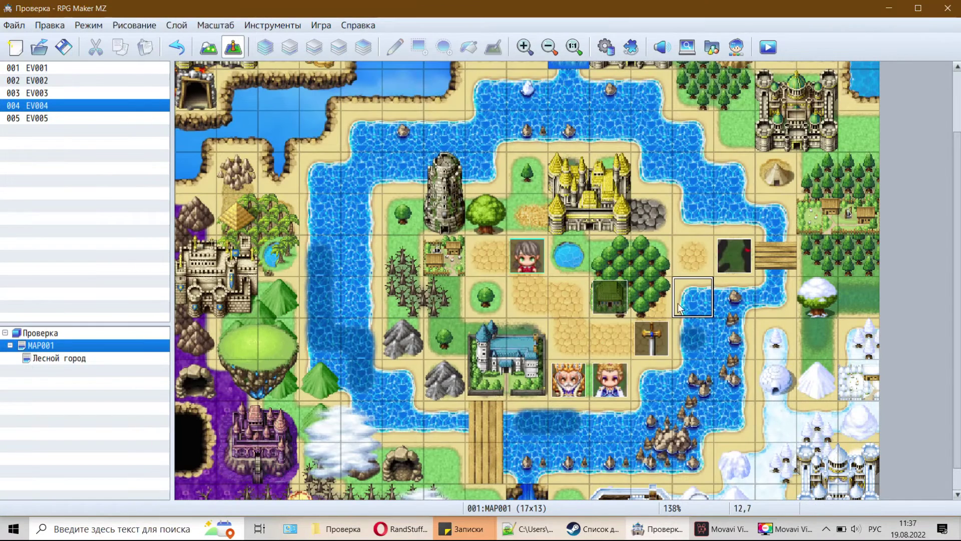
# Step: Save the game changes and start a playtest
pyautogui.click(768, 47)
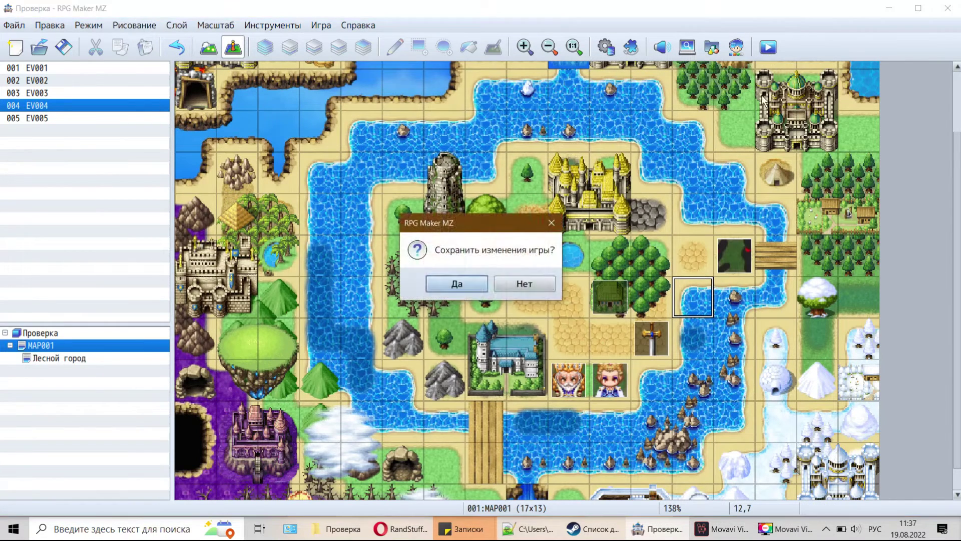
pyautogui.click(460, 288)
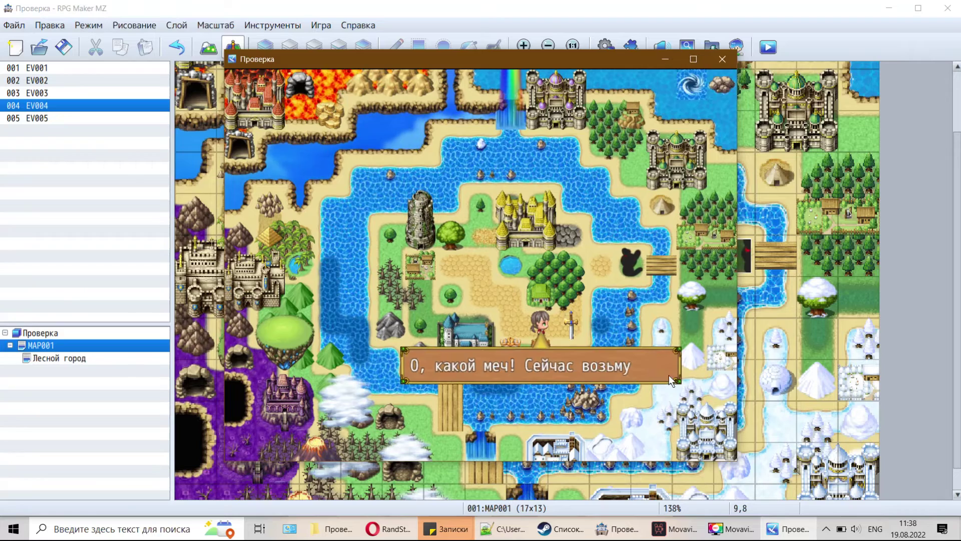
# Step: Dismiss the sword message to collect the sword in the playtest and close the playtest
pyautogui.click(669, 374)
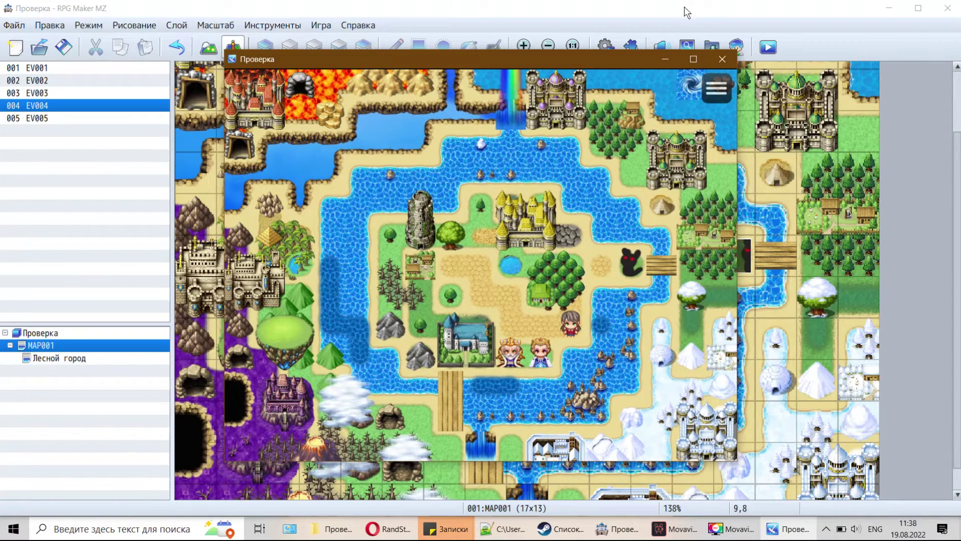
pyautogui.click(723, 59)
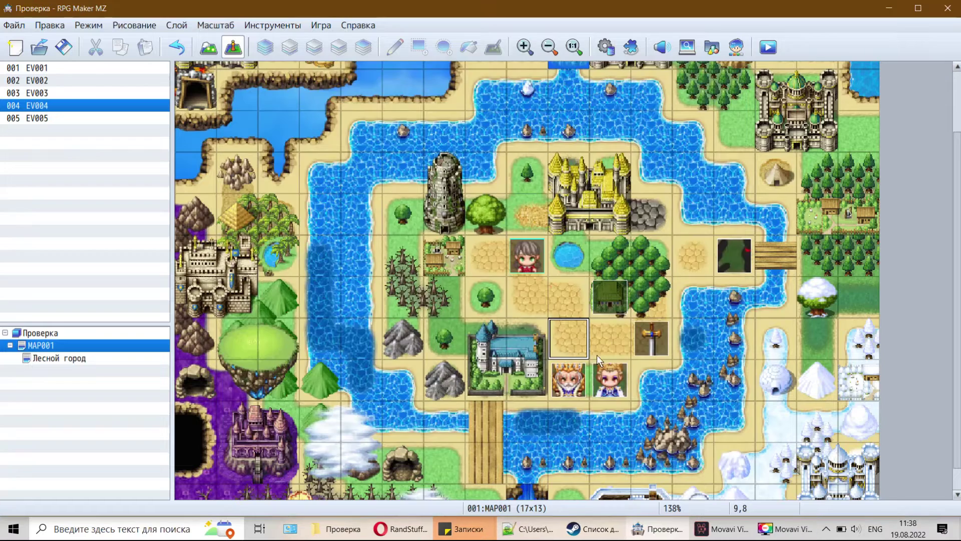
pyautogui.click(660, 342)
pyautogui.click(610, 379)
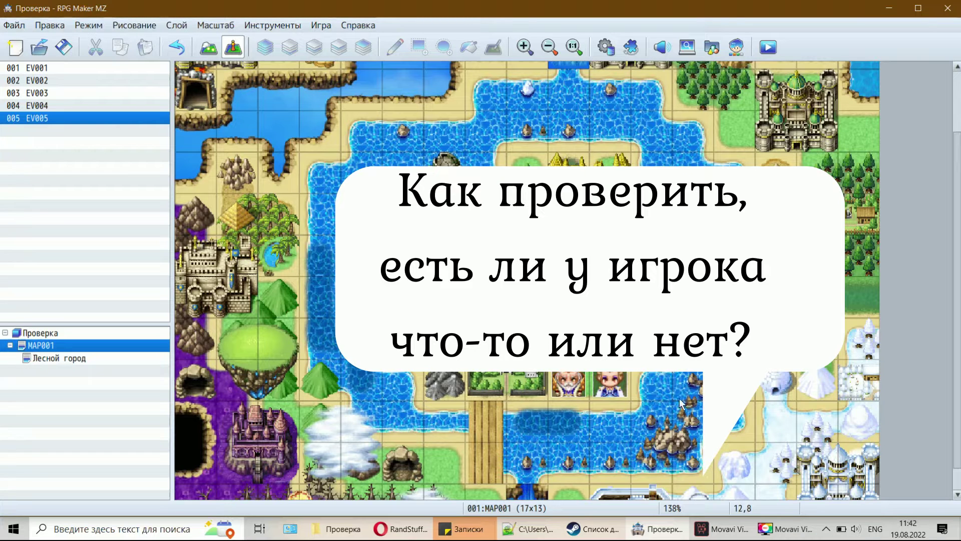
pyautogui.click(660, 342)
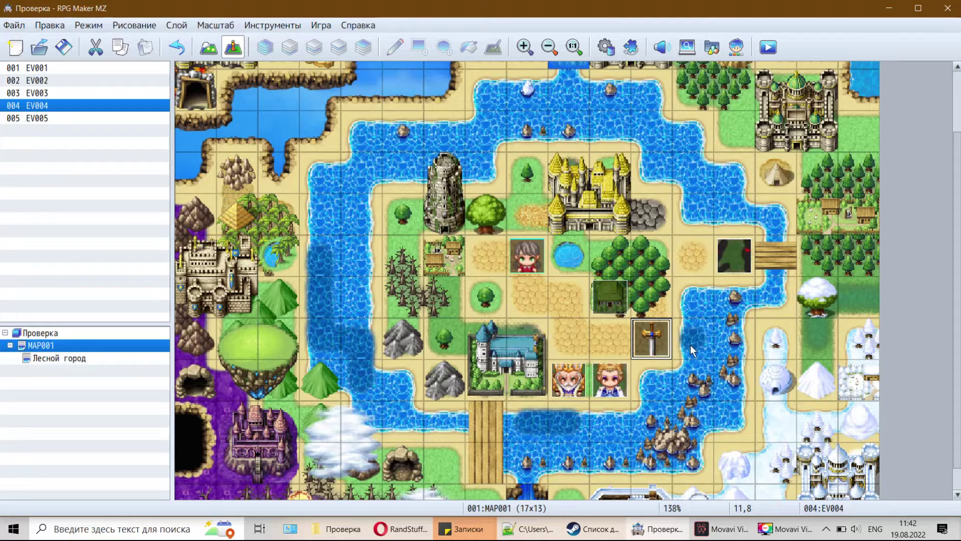
pyautogui.click(689, 256)
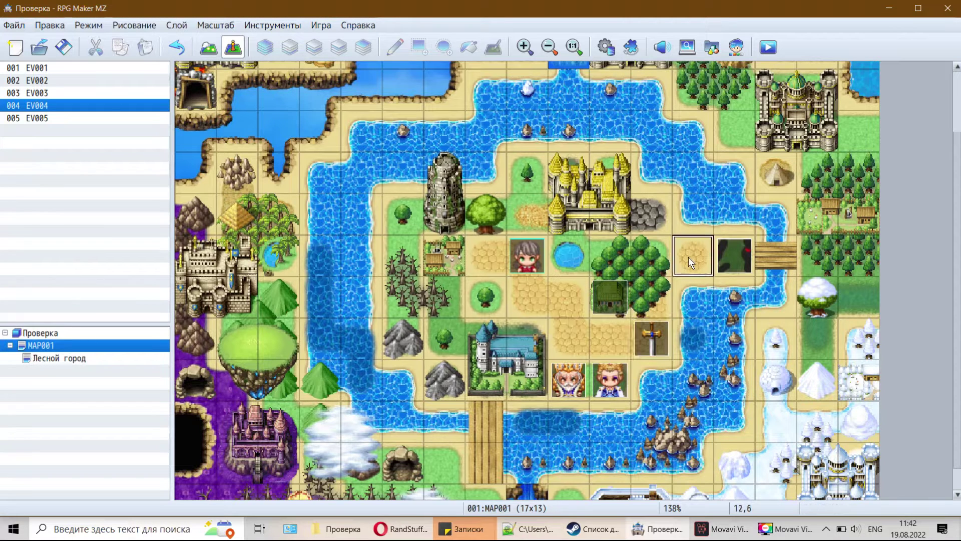
pyautogui.click(615, 260)
pyautogui.click(643, 263)
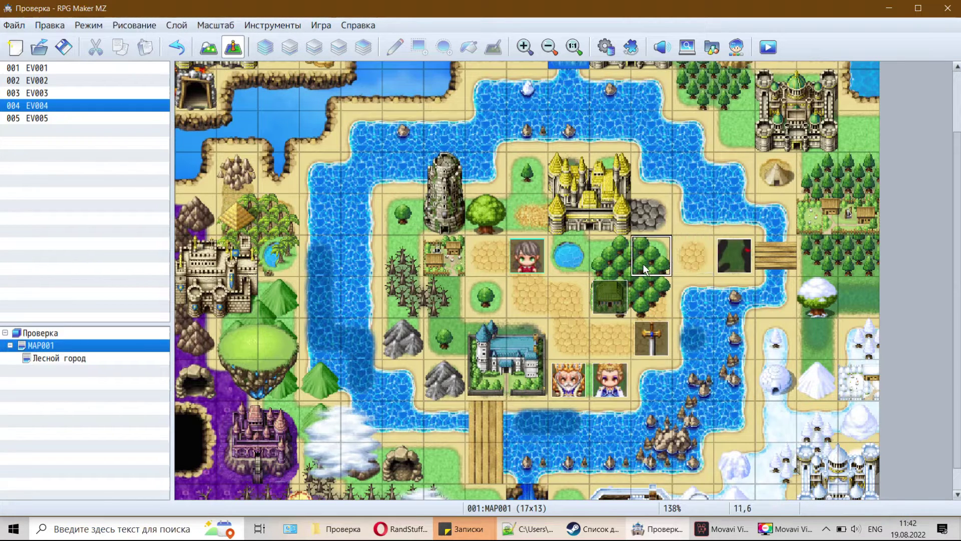
# Step: Open the cat event EV005 and start a new conditional branch above its Change Battle Background command
pyautogui.doubleClick(730, 262)
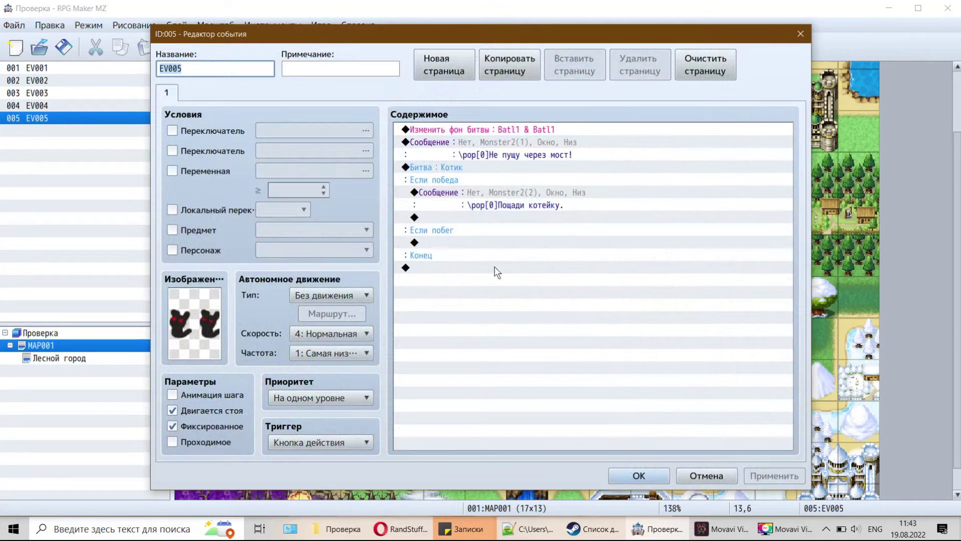
pyautogui.click(609, 129)
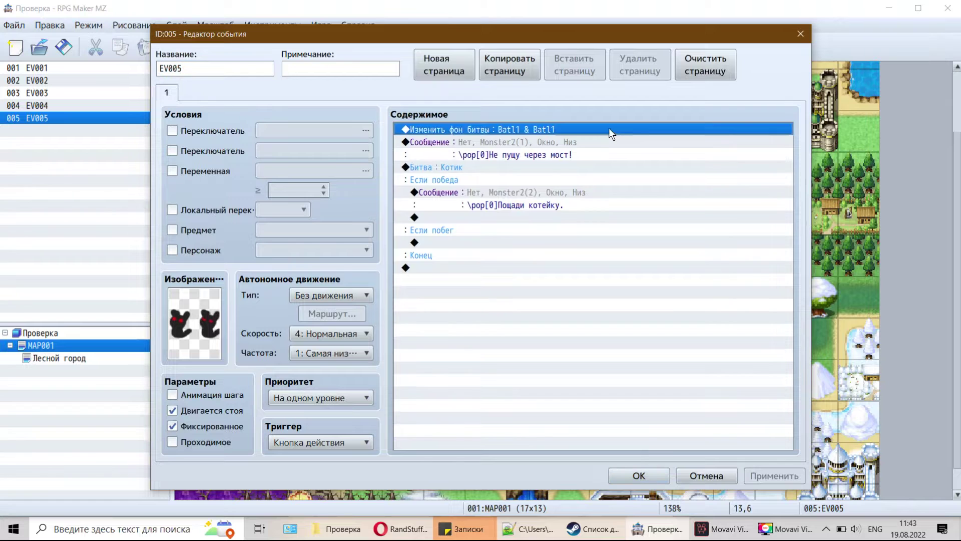
pyautogui.click(546, 167)
pyautogui.click(556, 130)
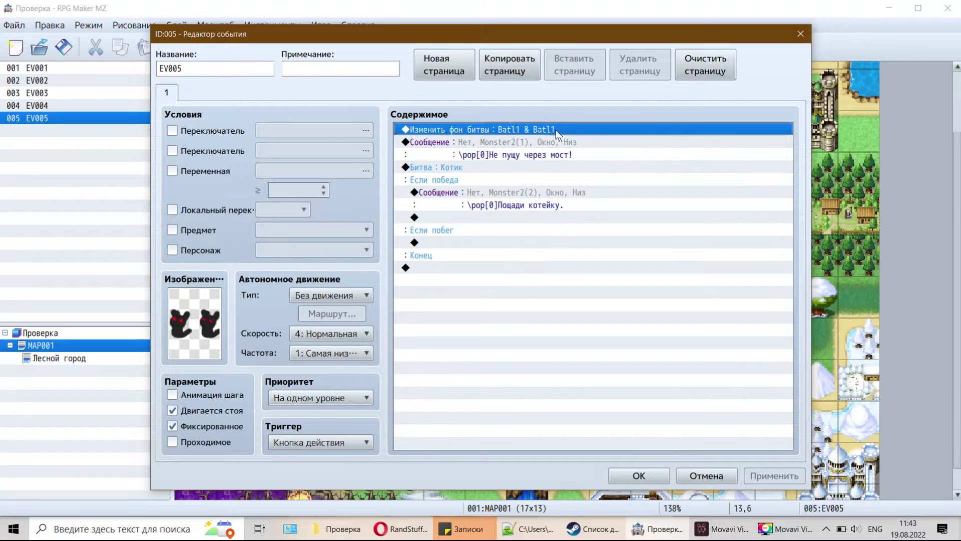
pyautogui.rightClick(616, 128)
pyautogui.click(633, 134)
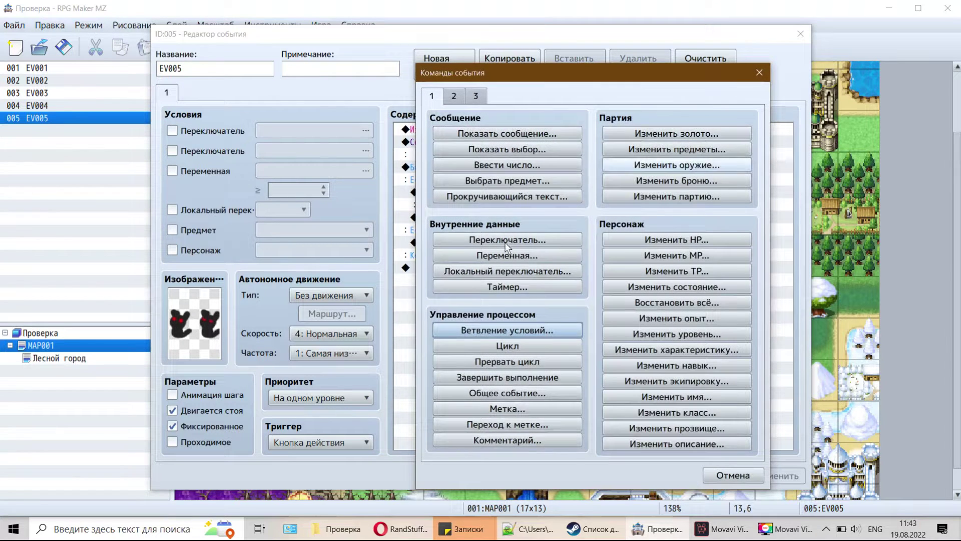
pyautogui.click(476, 332)
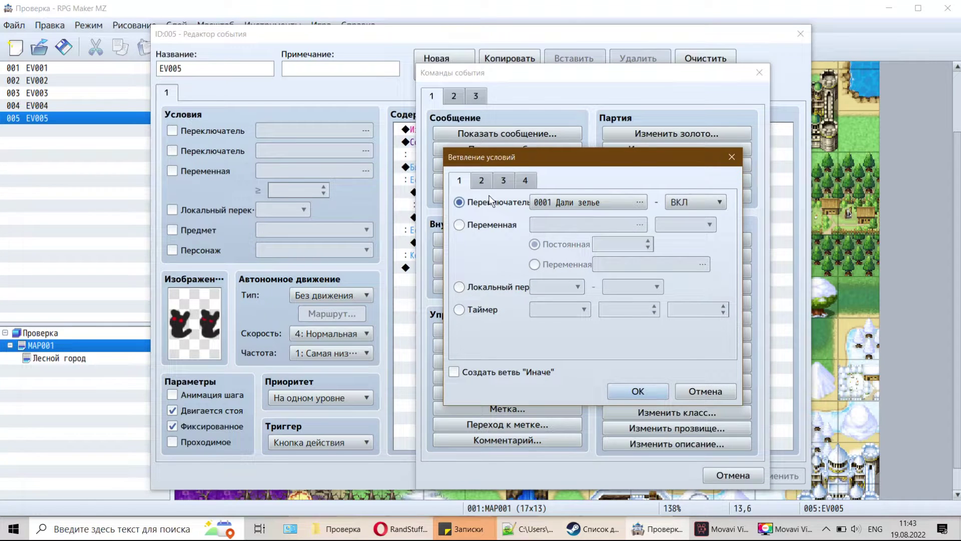
# Step: Make the branch check for weapon 0004 Мифриловый меч, including equipment, and create an Else branch
pyautogui.moveTo(633, 153); pyautogui.dragTo(752, 105)
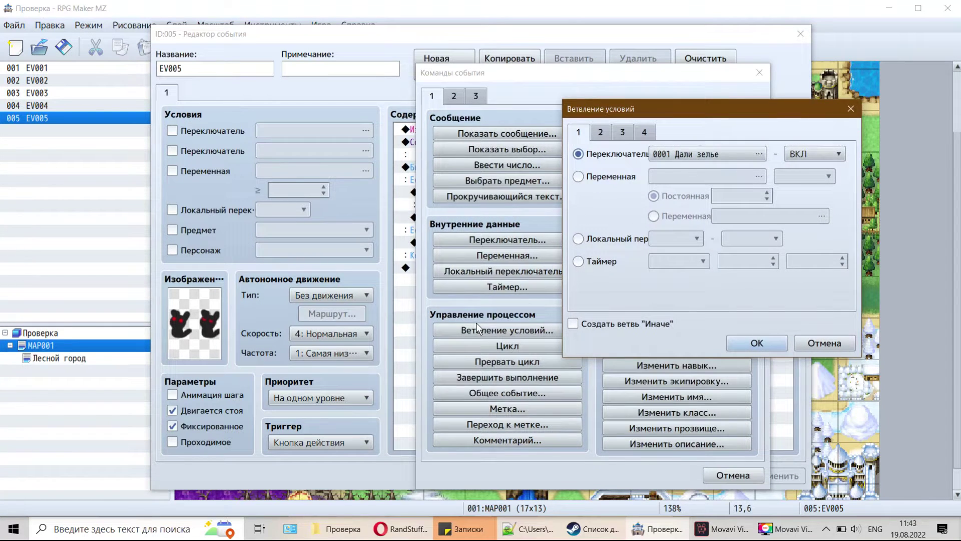
pyautogui.click(601, 133)
pyautogui.click(621, 133)
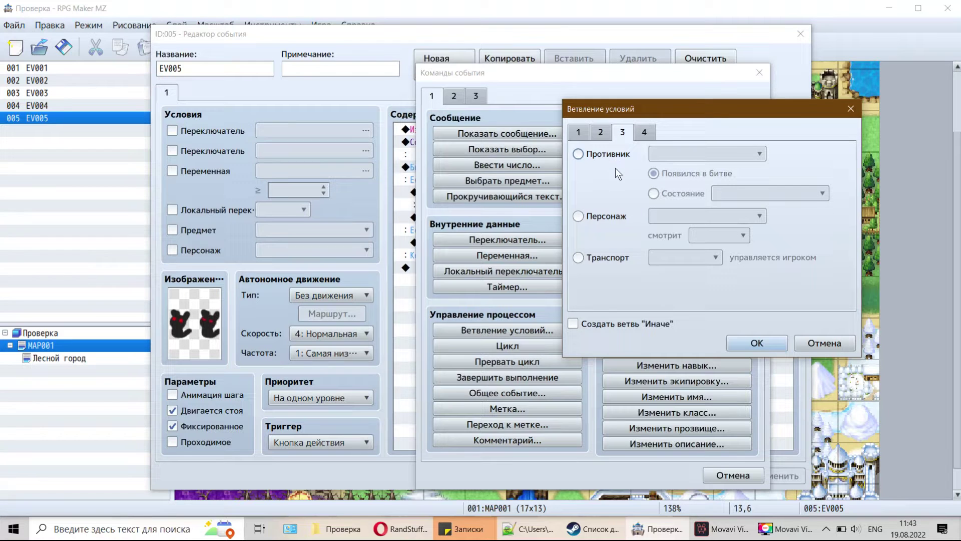
pyautogui.click(608, 217)
pyautogui.click(644, 132)
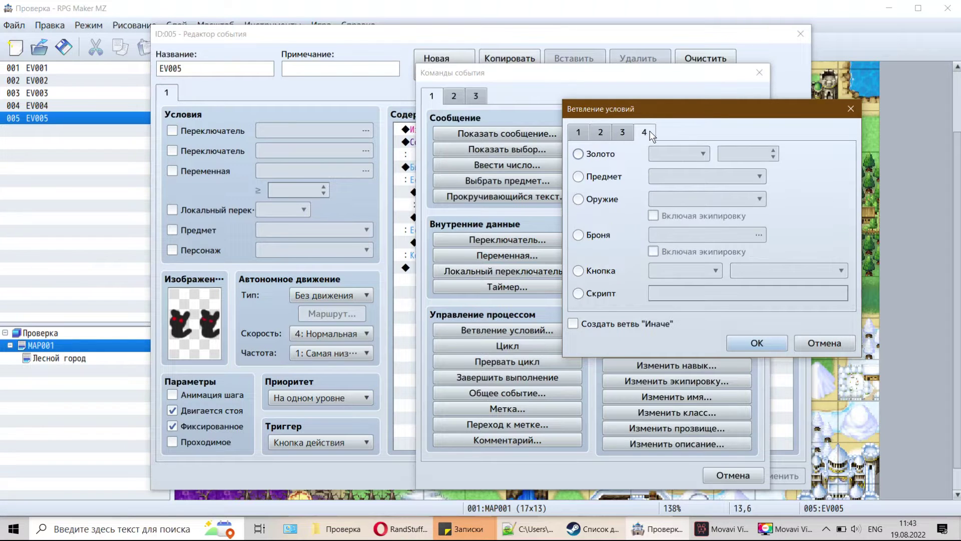
pyautogui.click(602, 199)
pyautogui.click(696, 199)
pyautogui.click(694, 232)
pyautogui.click(691, 217)
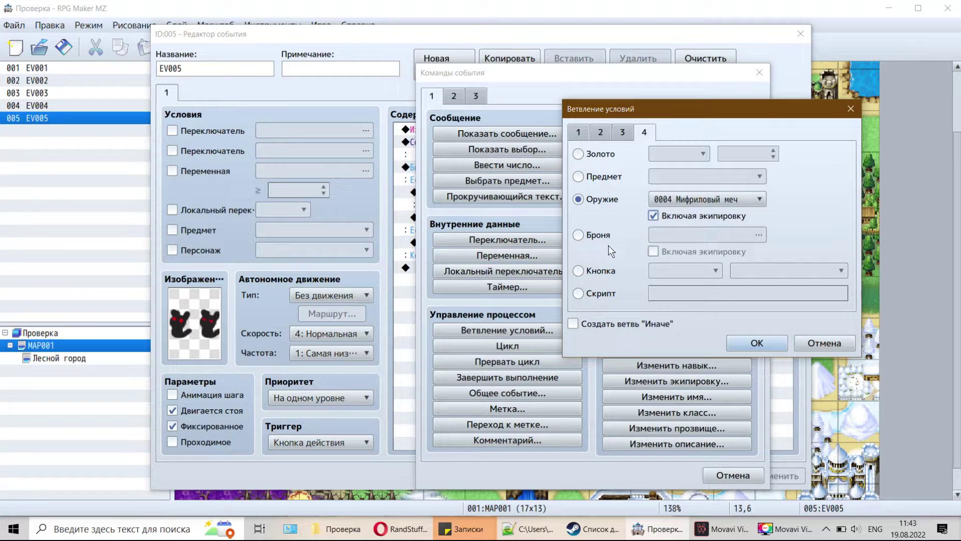
pyautogui.click(614, 326)
pyautogui.click(756, 343)
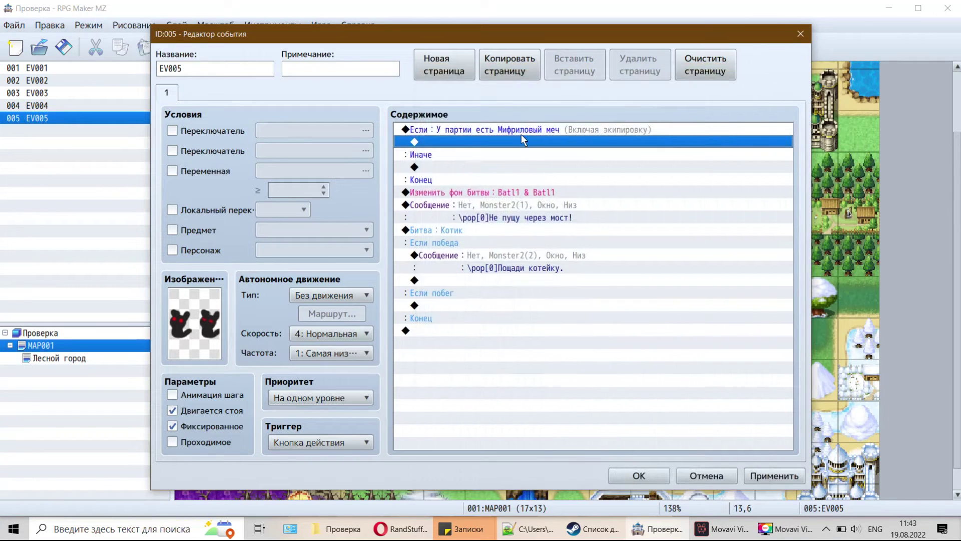
# Step: Cut the battle background, message and battle commands below the conditional branch and paste them into its Else branch
pyautogui.click(522, 131)
pyautogui.click(491, 197)
pyautogui.keyDown('shift'); pyautogui.click(495, 257); pyautogui.keyUp('shift')
pyautogui.rightClick(494, 257)
pyautogui.click(516, 288)
pyautogui.click(431, 165)
pyautogui.rightClick(430, 162)
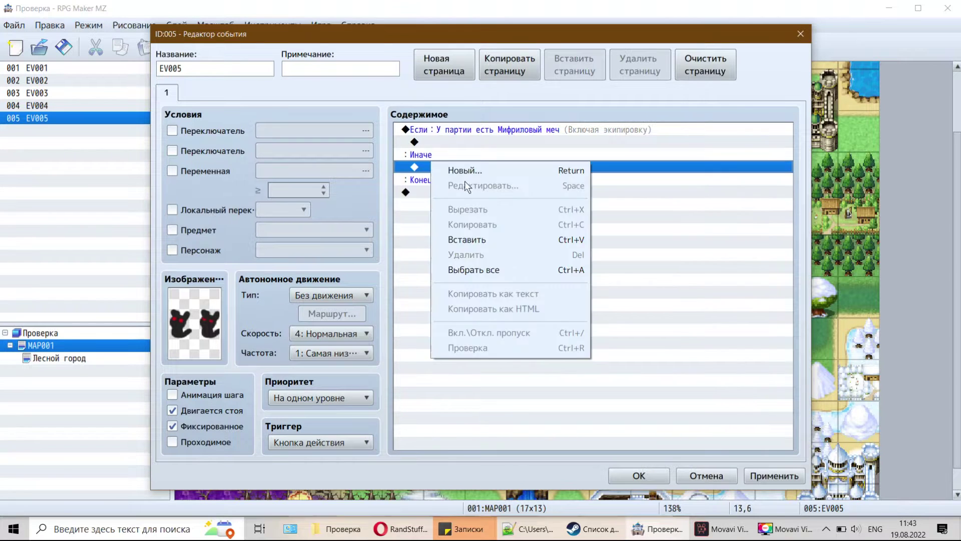
pyautogui.click(466, 239)
# Step: Copy the victory message "\pop[0]Пощади котейку." into the If branch for having the sword
pyautogui.click(511, 230)
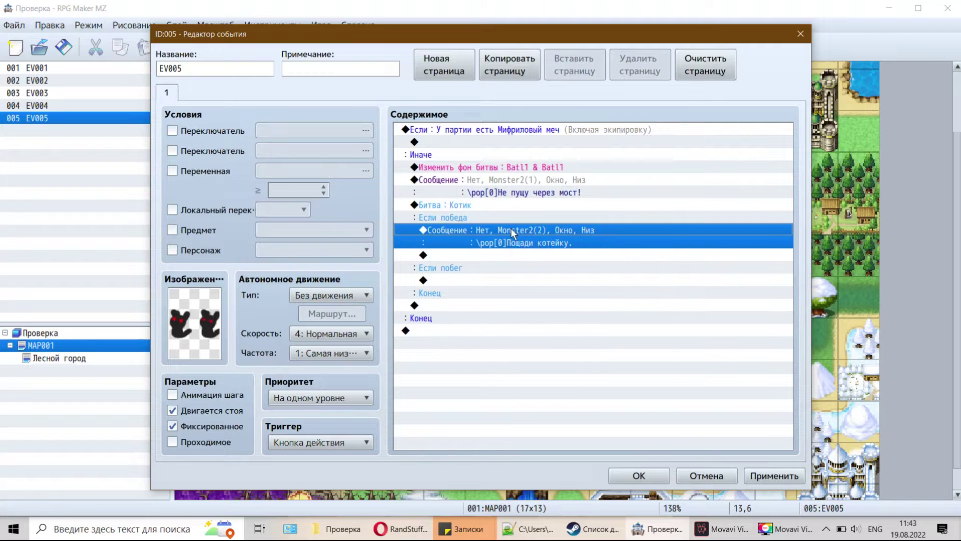
pyautogui.rightClick(511, 229)
pyautogui.click(573, 293)
pyautogui.click(468, 141)
pyautogui.rightClick(468, 141)
pyautogui.click(521, 218)
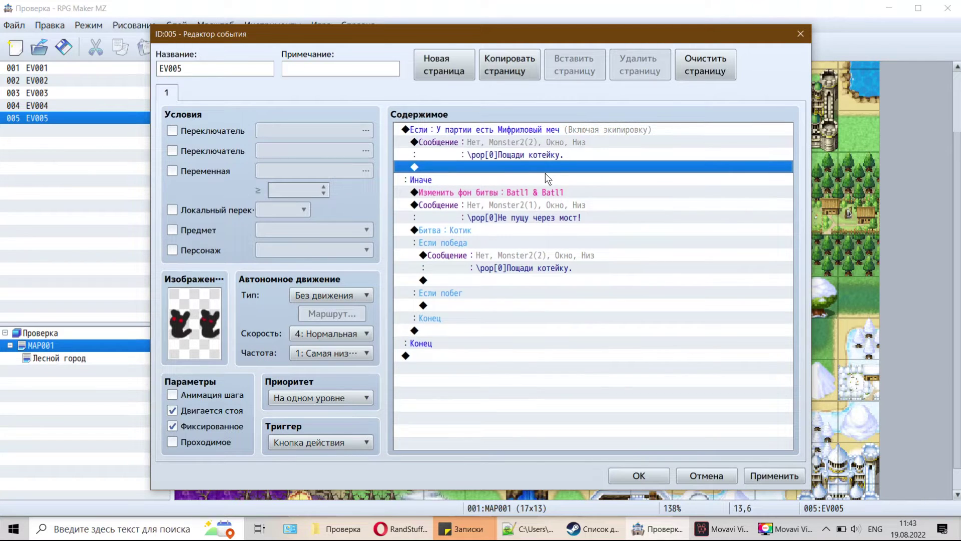
# Step: Add a movement route for this event after the If branch's message, with three steps to the right
pyautogui.doubleClick(521, 173)
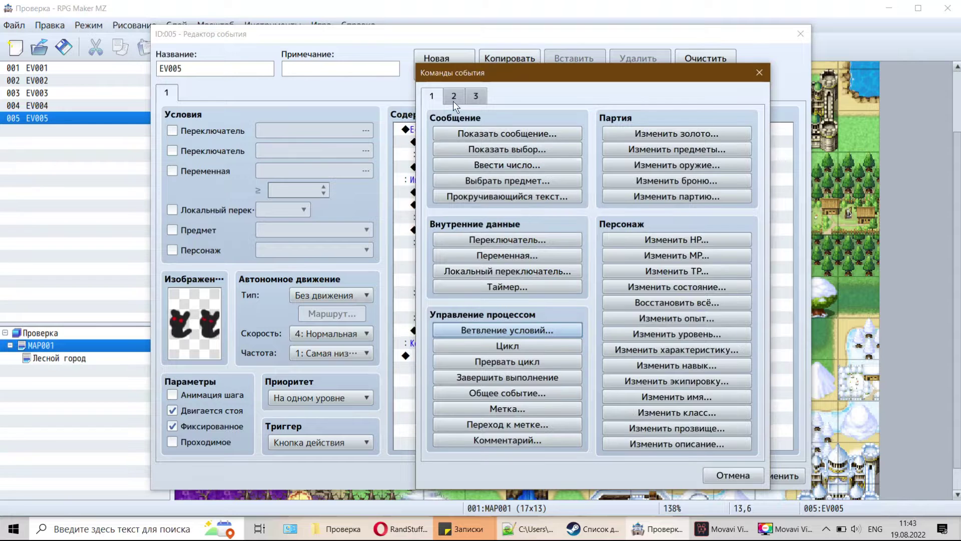
pyautogui.click(453, 97)
pyautogui.click(536, 196)
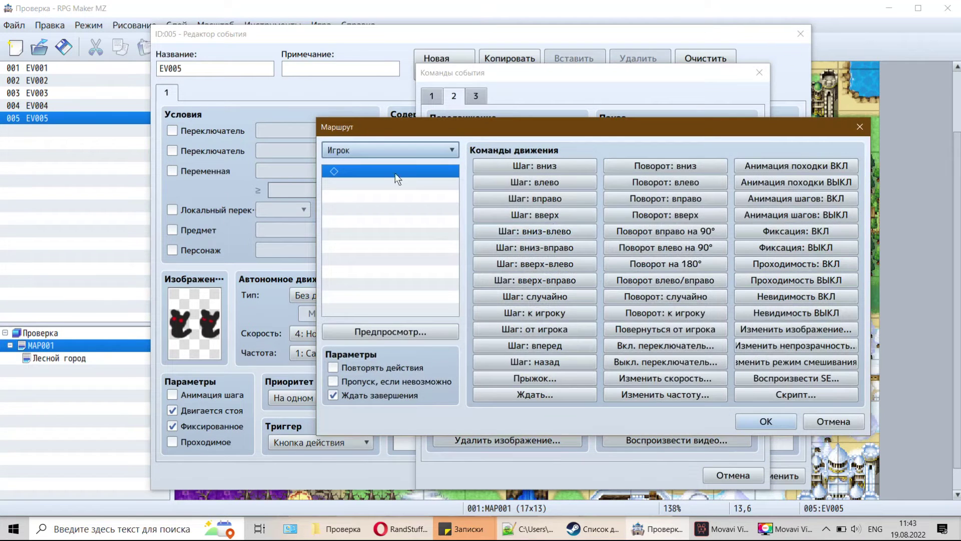
pyautogui.click(407, 145)
pyautogui.click(391, 180)
pyautogui.click(555, 197)
pyautogui.click(555, 197)
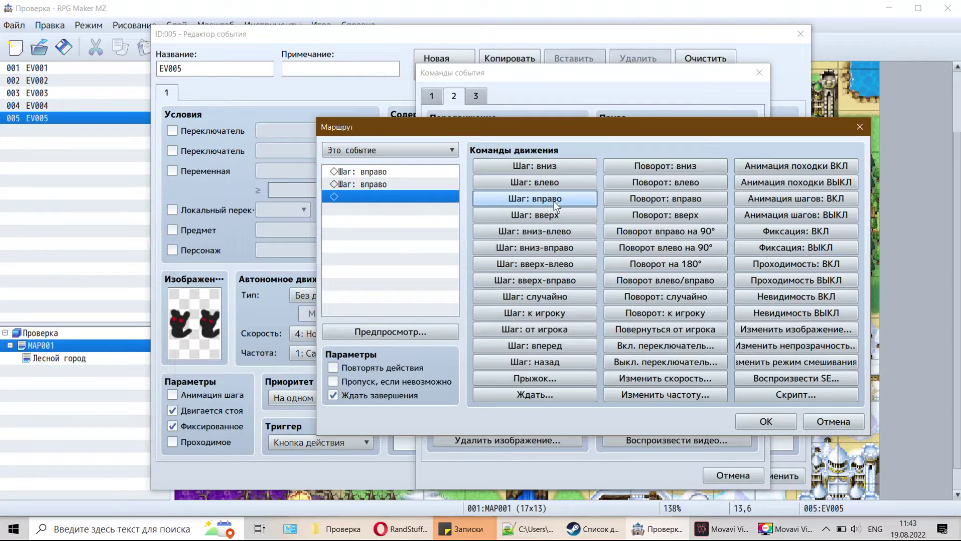
pyautogui.click(555, 200)
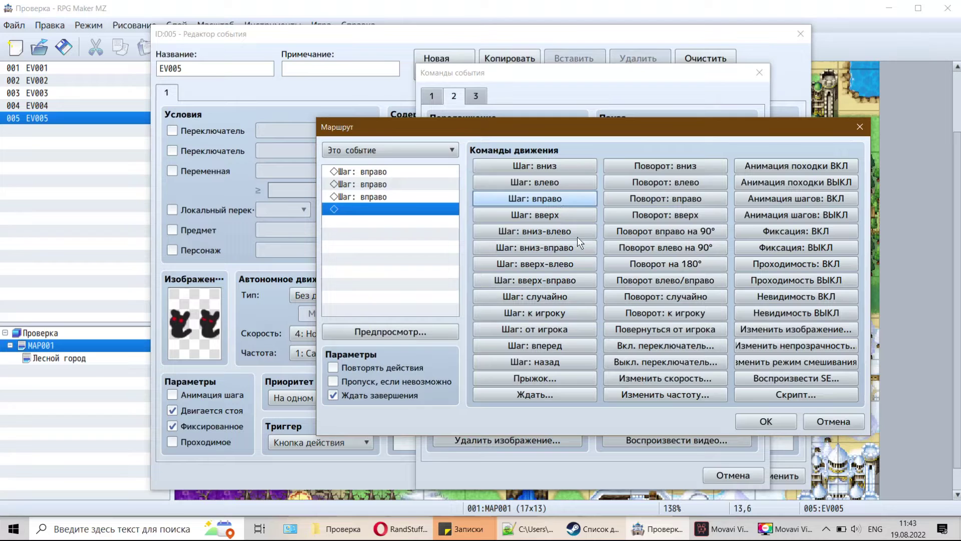
# Step: Insert Through ON before the route's steps and Through OFF after them, confirm the route and save the event
pyautogui.click(450, 172)
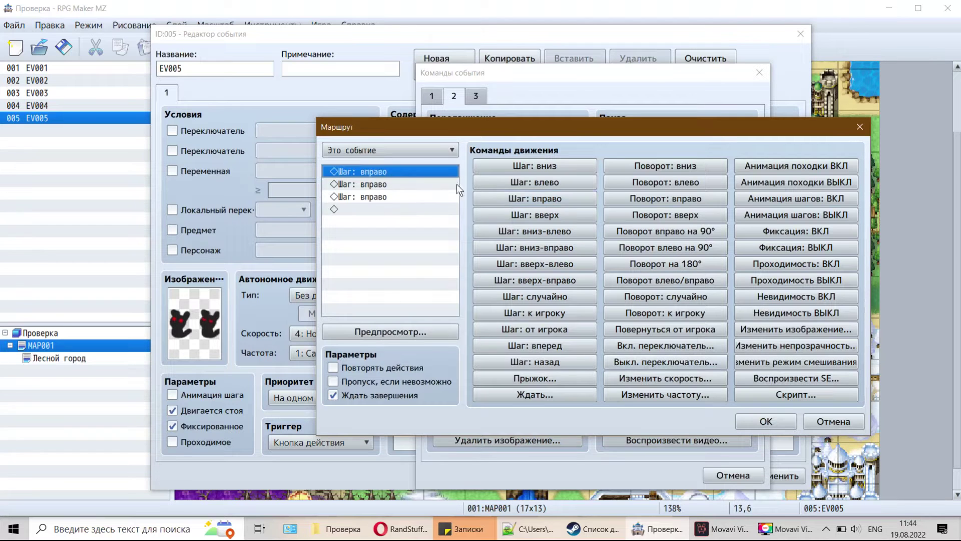
pyautogui.click(794, 264)
pyautogui.click(350, 221)
pyautogui.click(796, 280)
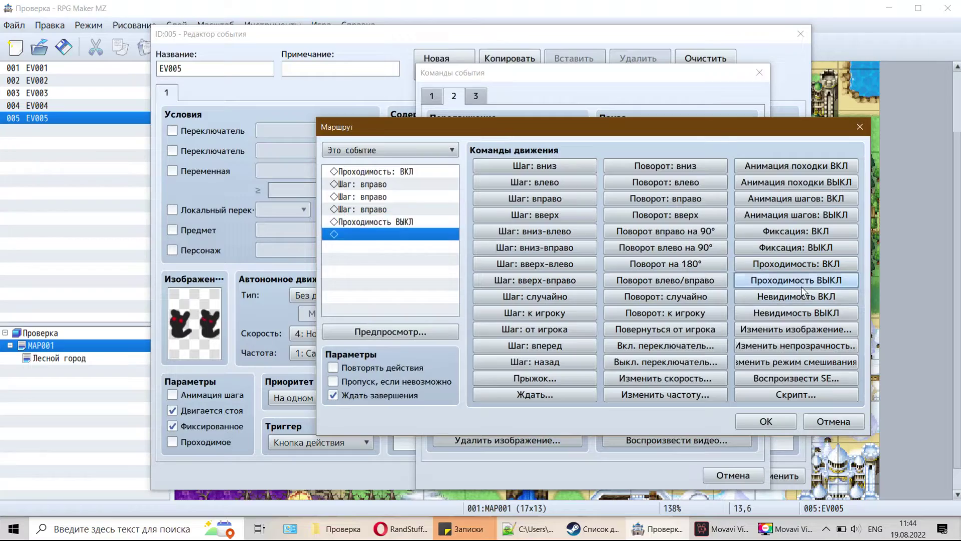
pyautogui.click(760, 422)
pyautogui.click(641, 475)
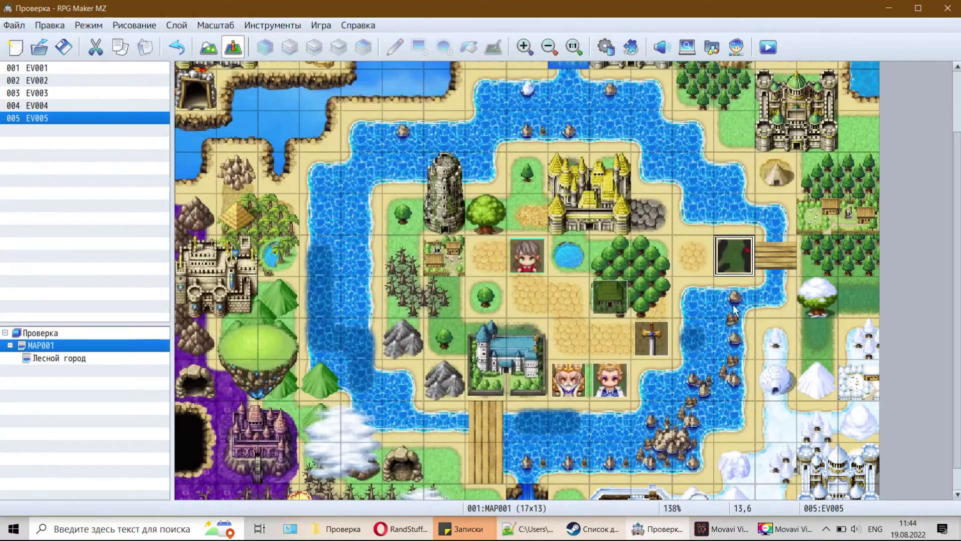
# Step: Playtest the map by taking the sword, talking to the cat and walking right across the bridge
pyautogui.hotkey('ctrl', 'r')
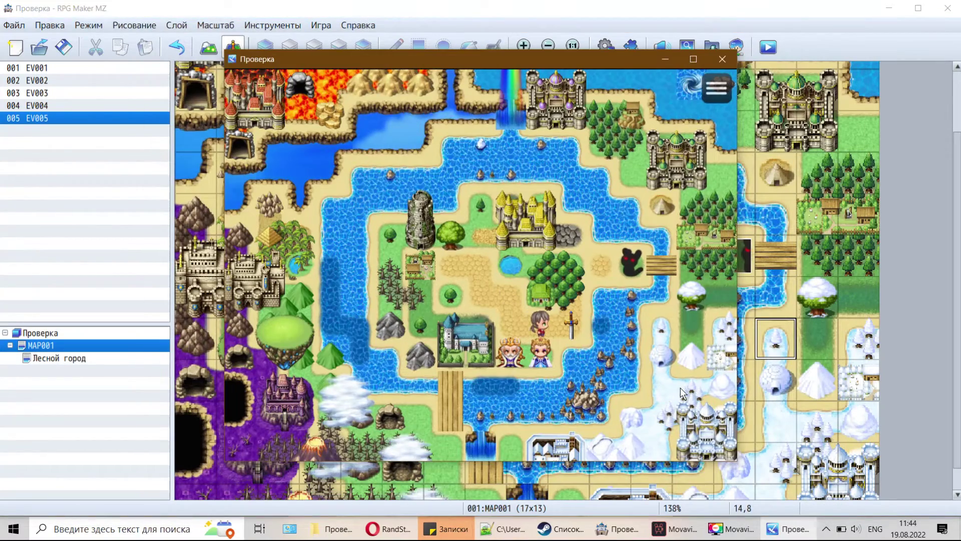
pyautogui.press('Return')
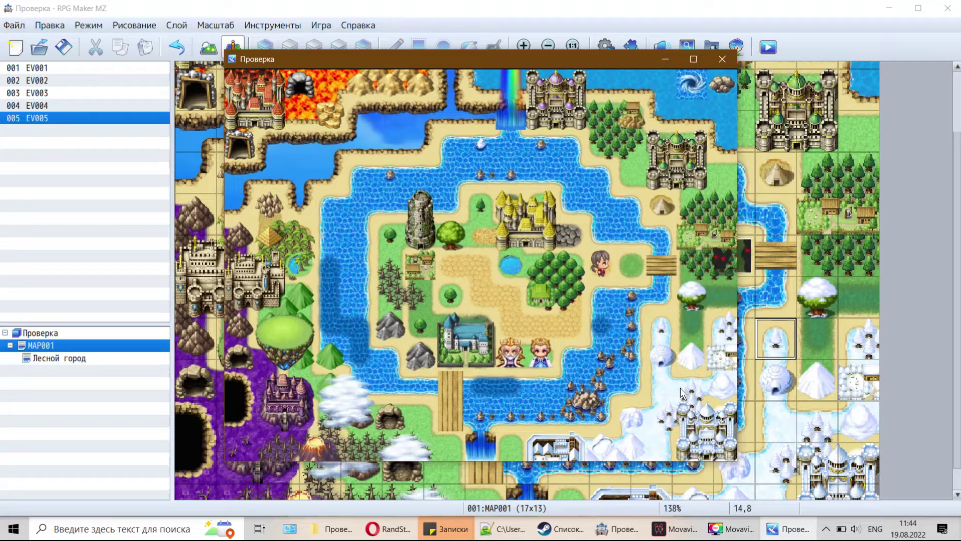
pyautogui.press('Right')
pyautogui.press('Right')
pyautogui.press('Right')
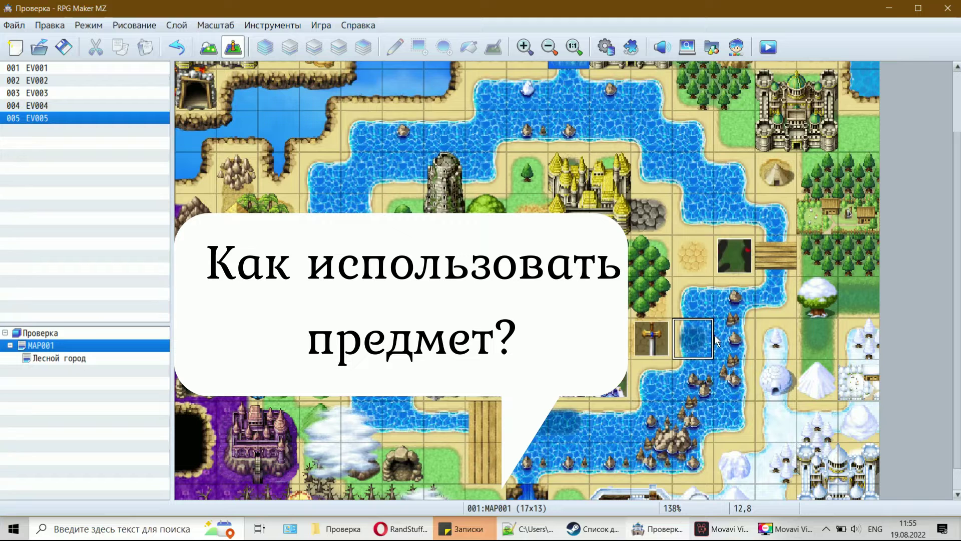
# Step: Open the cat event EV005 beside the bridge and duplicate its first page as page 2
pyautogui.click(689, 274)
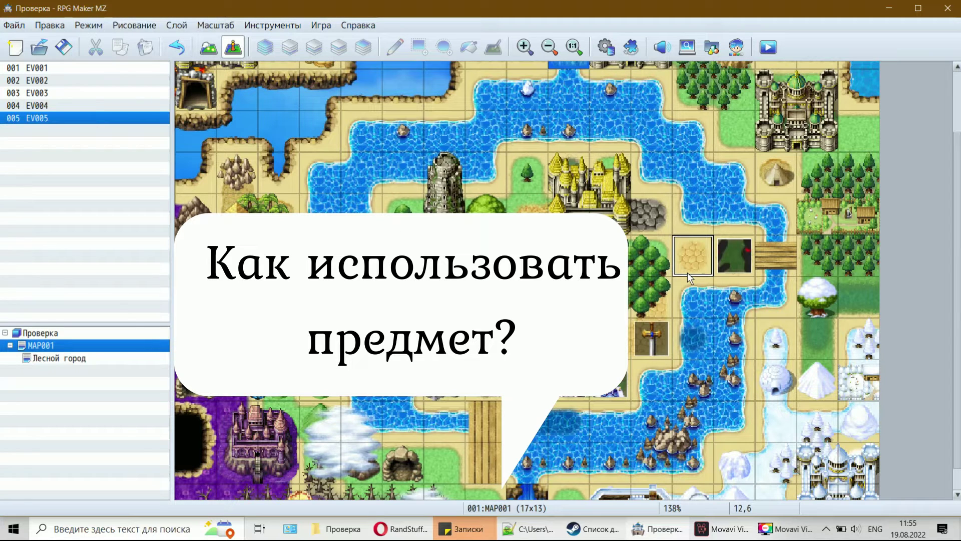
pyautogui.click(731, 257)
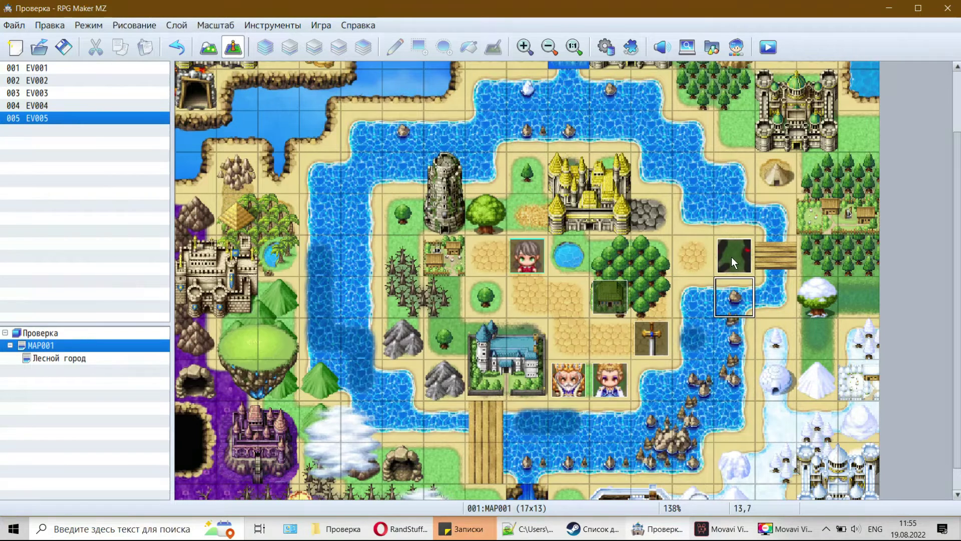
pyautogui.doubleClick(731, 257)
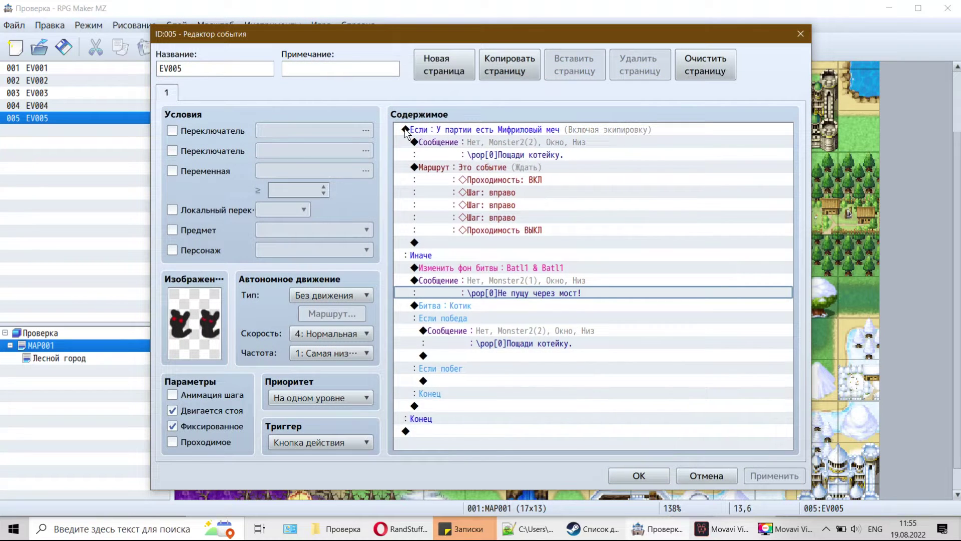
pyautogui.click(503, 70)
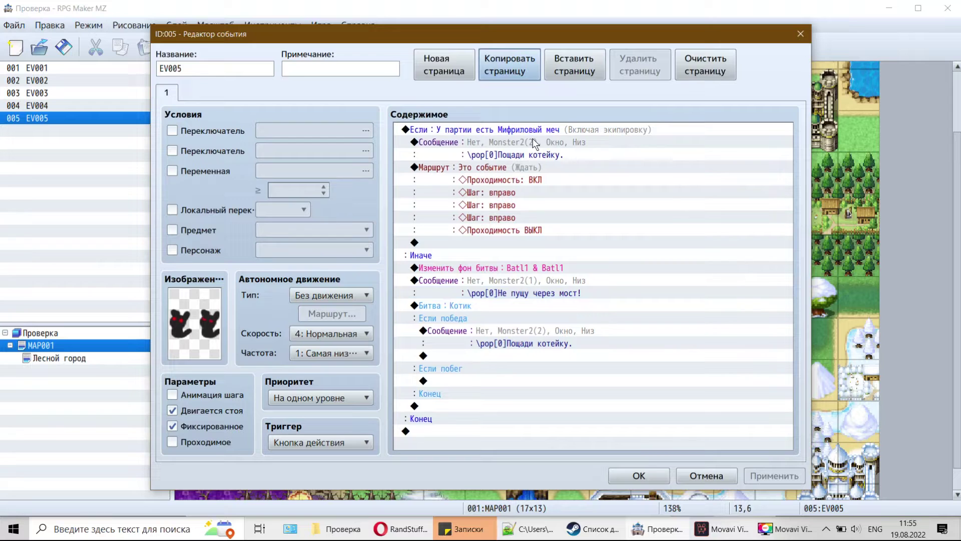
pyautogui.click(575, 65)
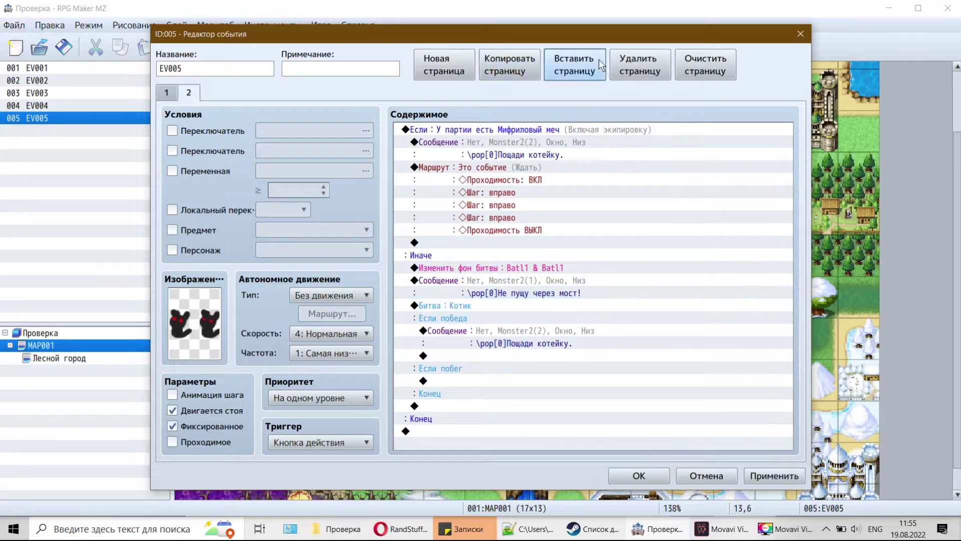
# Step: Give page 2 an Item condition of 0007 Зелье and compare its conditions with page 1
pyautogui.click(197, 230)
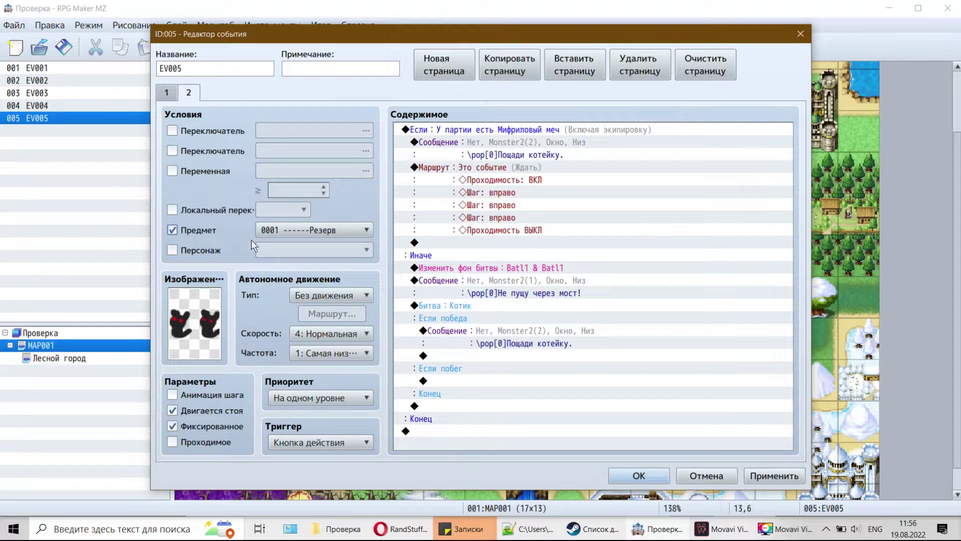
pyautogui.click(278, 230)
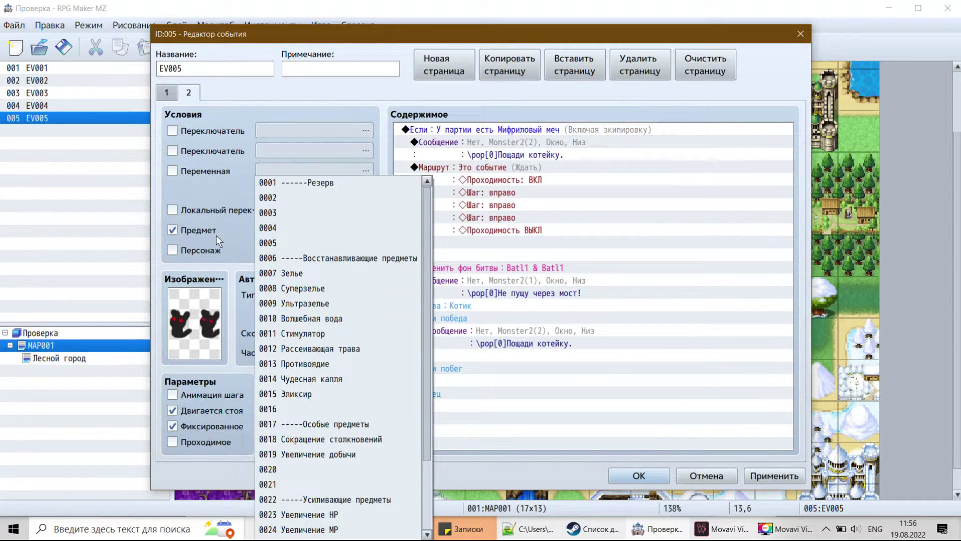
pyautogui.click(301, 273)
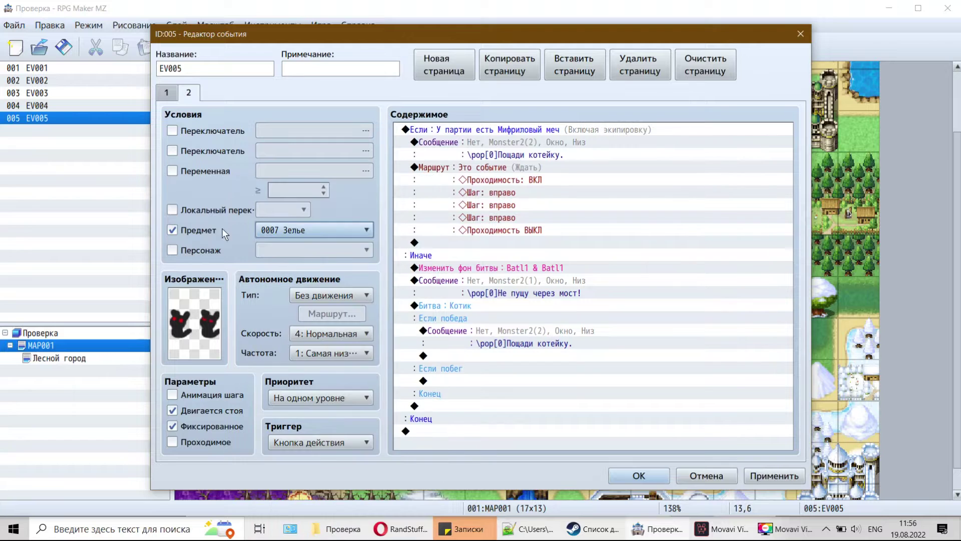
pyautogui.click(167, 93)
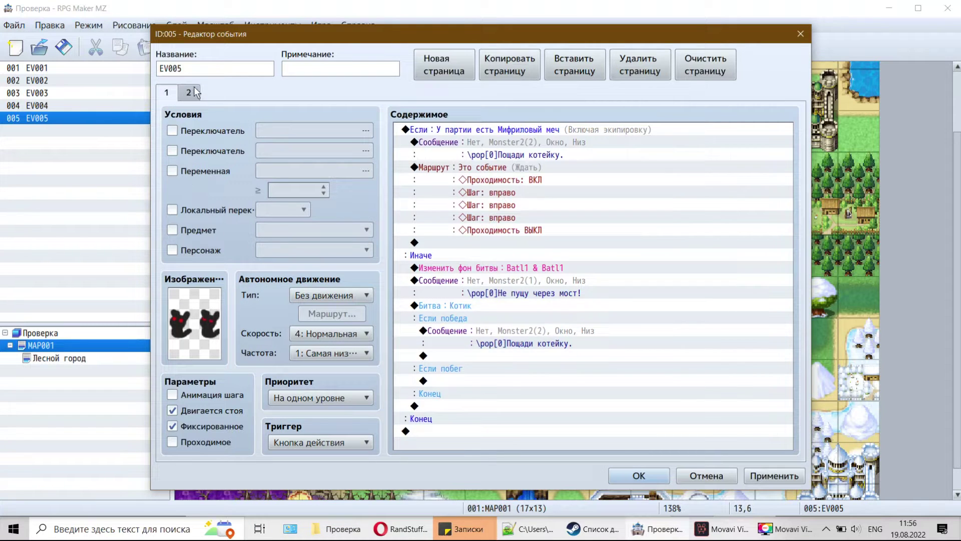
pyautogui.click(190, 93)
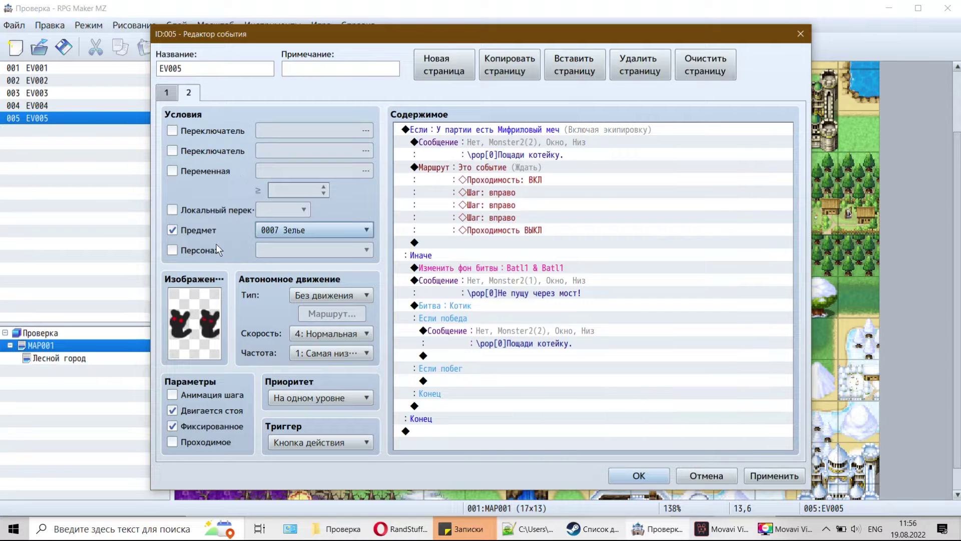
pyautogui.click(170, 93)
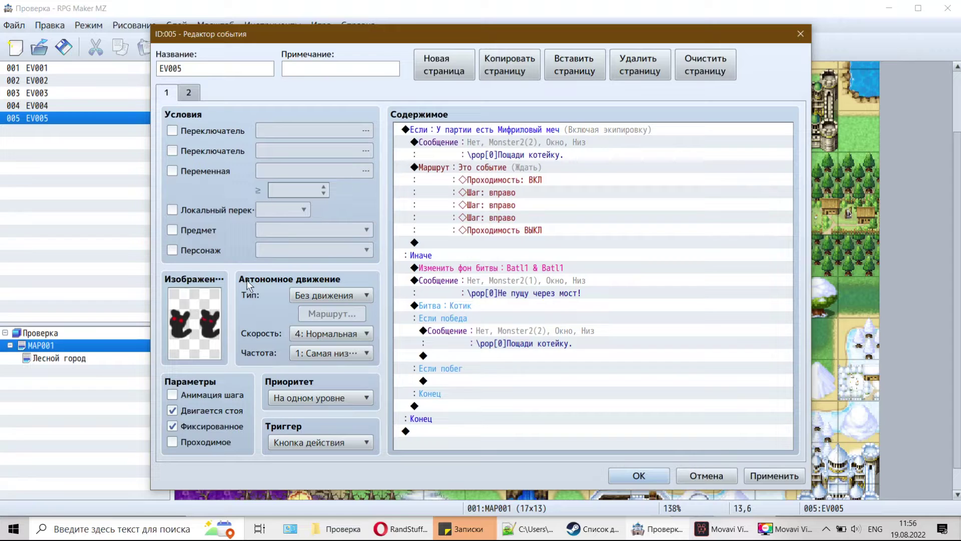
pyautogui.click(197, 98)
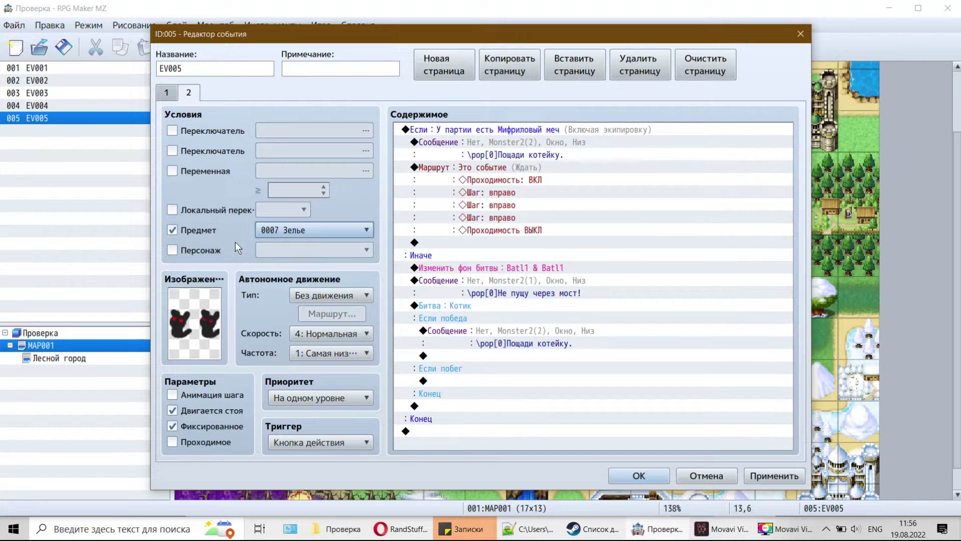
# Step: Copy the message "\pop[0]Пощади котейку." on page 2 and paste it above the Мифриловый меч branch
pyautogui.click(548, 157)
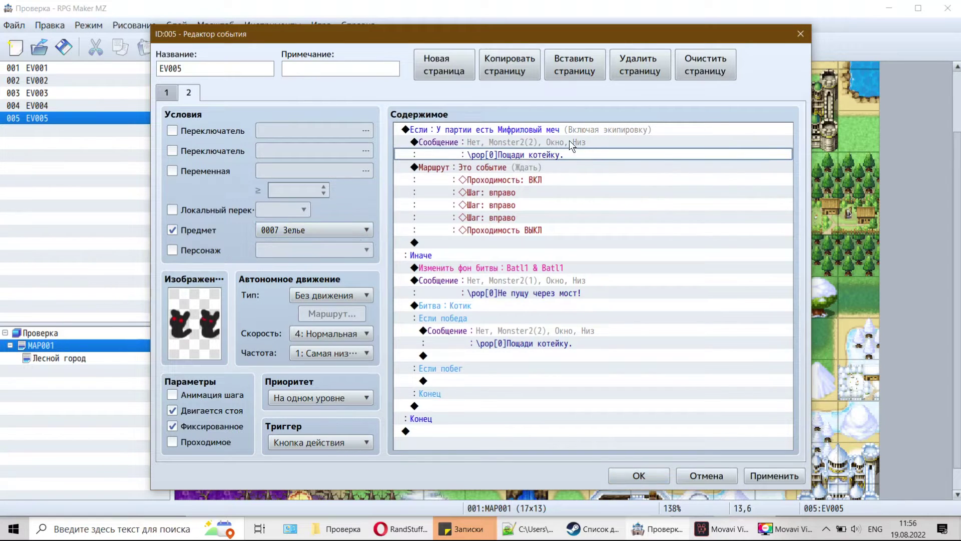
pyautogui.click(531, 134)
pyautogui.click(524, 148)
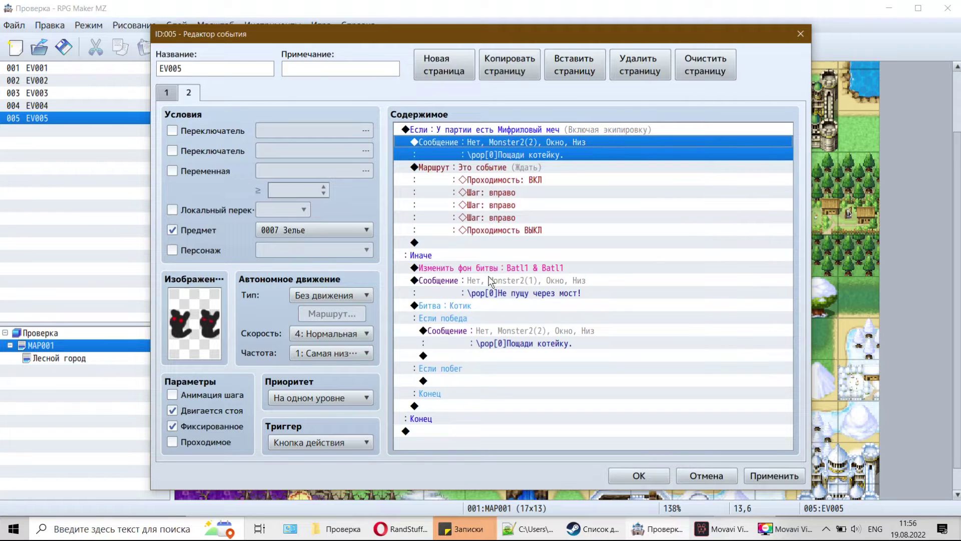
pyautogui.click(492, 270)
pyautogui.click(524, 150)
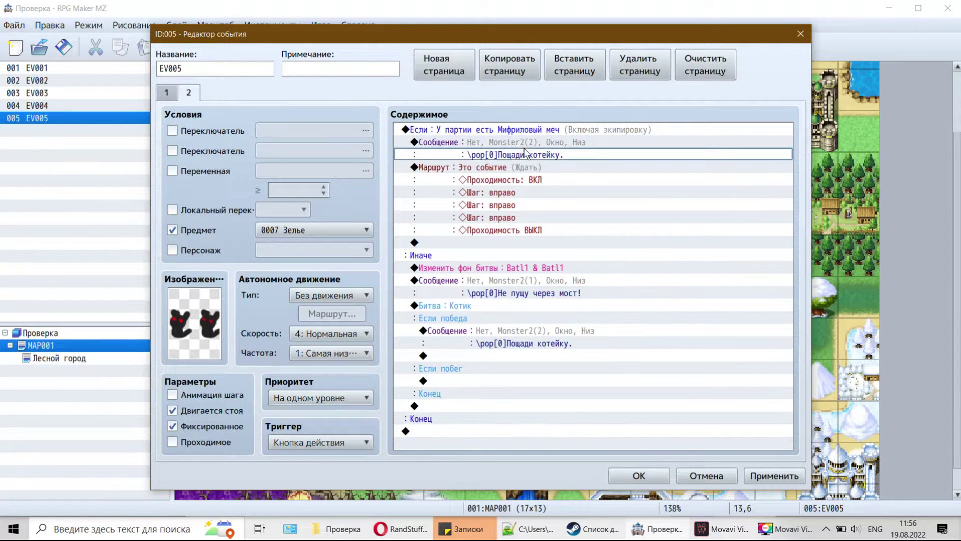
pyautogui.rightClick(516, 138)
pyautogui.click(570, 197)
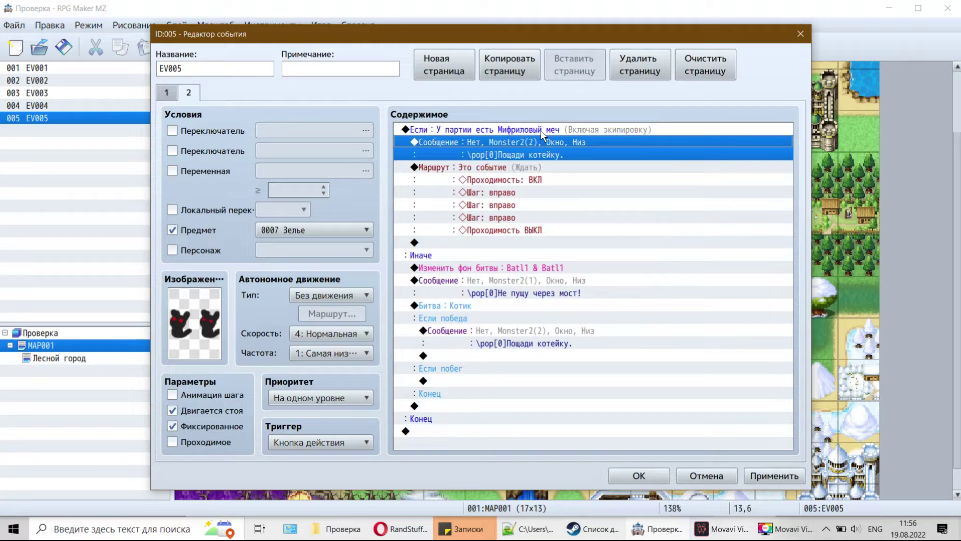
pyautogui.click(537, 130)
pyautogui.rightClick(537, 130)
pyautogui.click(609, 211)
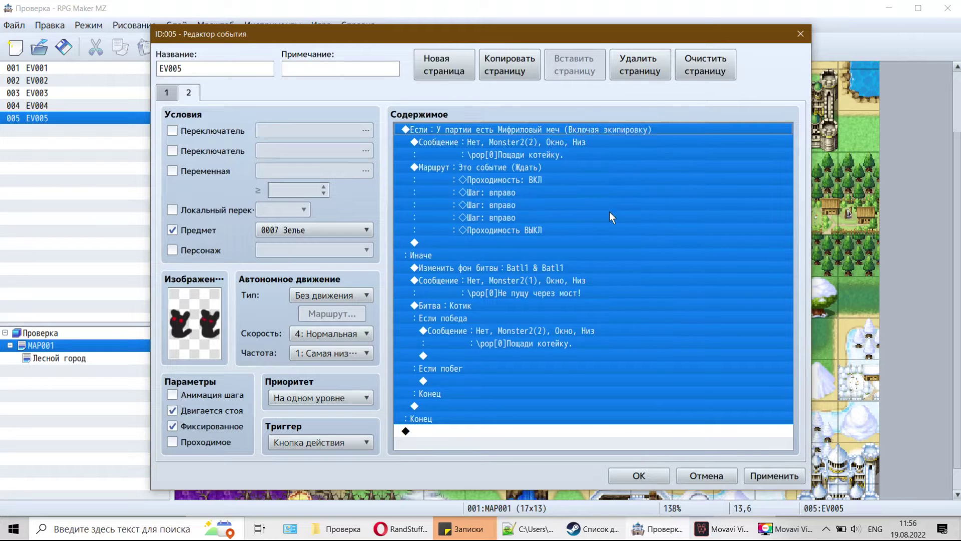
# Step: Change the pasted message above the branch to "\pop[0]Дай мне зелье, пожалуйста." and confirm it
pyautogui.rightClick(533, 125)
pyautogui.click(552, 148)
pyautogui.click(521, 238)
pyautogui.keyDown('shift'); pyautogui.click(669, 248); pyautogui.keyUp('shift')
pyautogui.press('BackSpace')
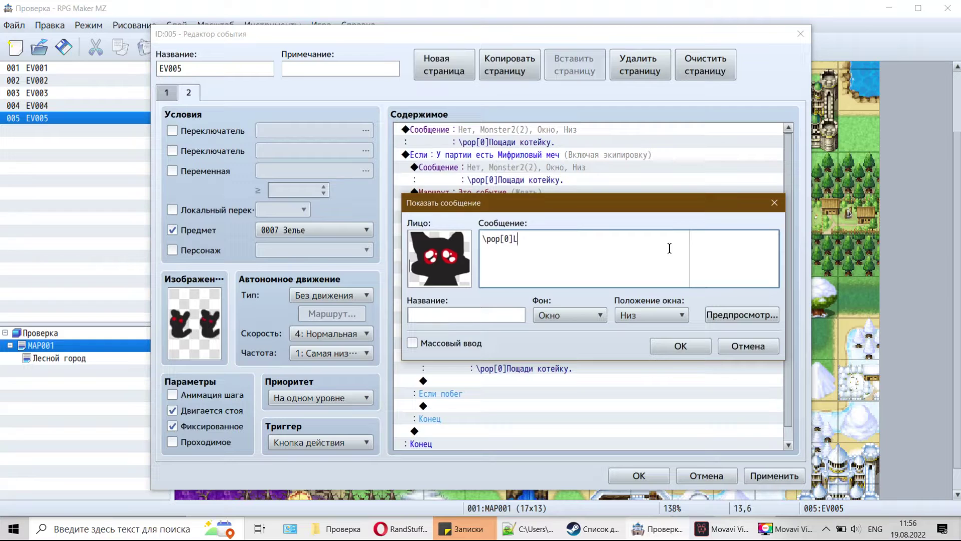
pyautogui.hotkey('alt', 'shift')
pyautogui.write('Дай мне зелье, пожалуйста.')
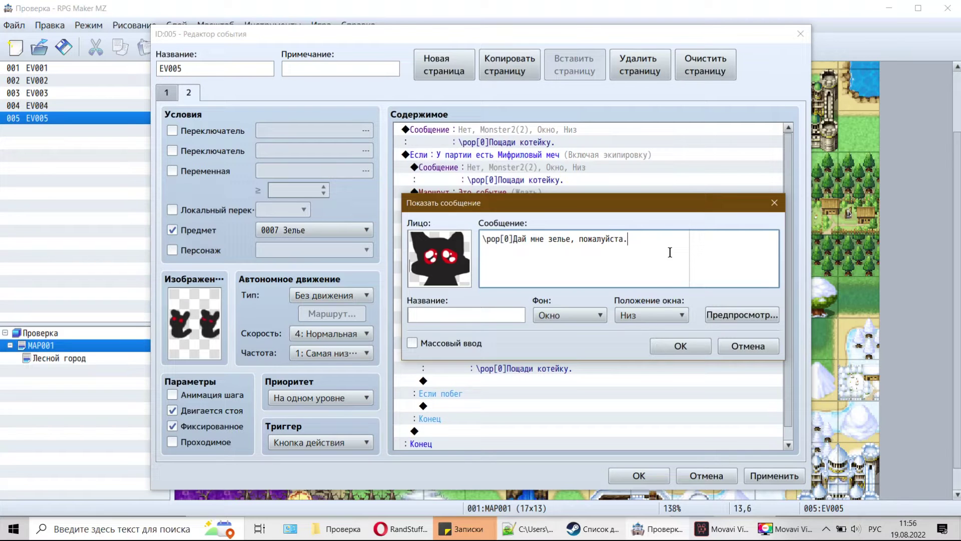
pyautogui.click(660, 341)
# Step: Replace the whole Мифриловый меч branch on page 2 with a Show Choices command offering Да and Нет
pyautogui.click(491, 155)
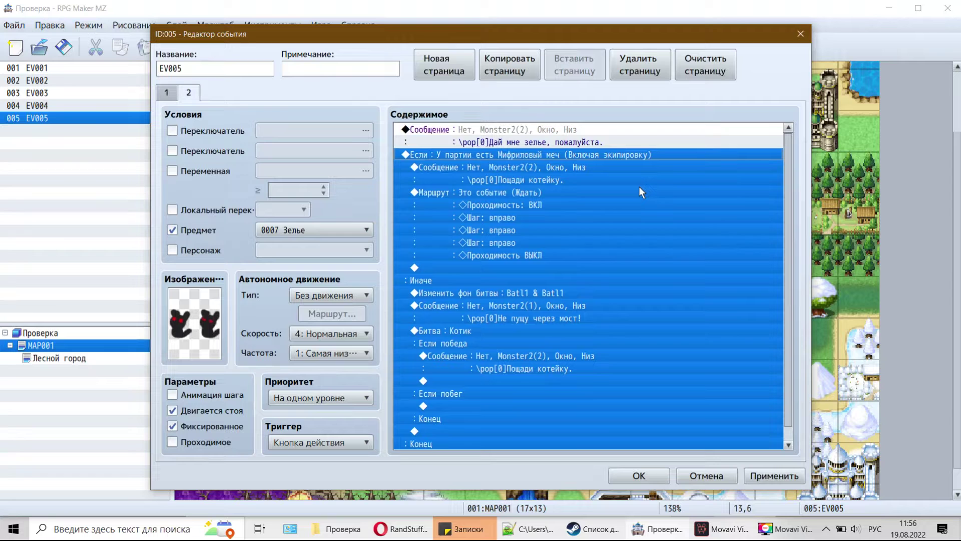
pyautogui.press('Delete')
pyautogui.doubleClick(546, 171)
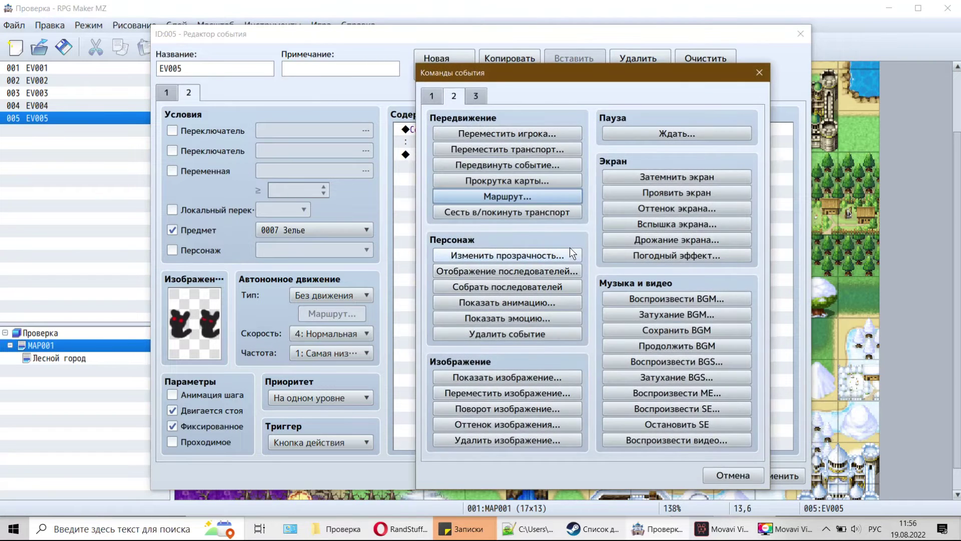
pyautogui.click(433, 95)
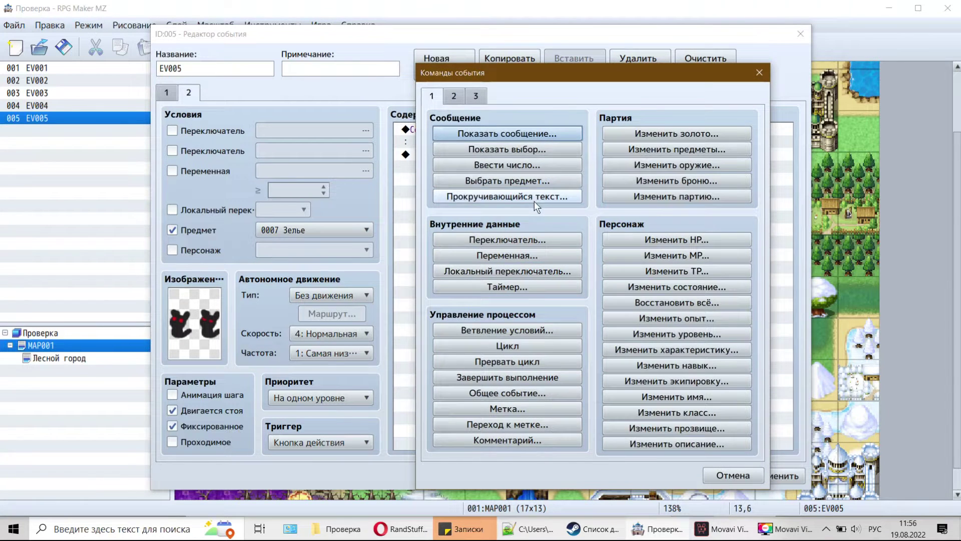
pyautogui.click(506, 149)
pyautogui.click(613, 356)
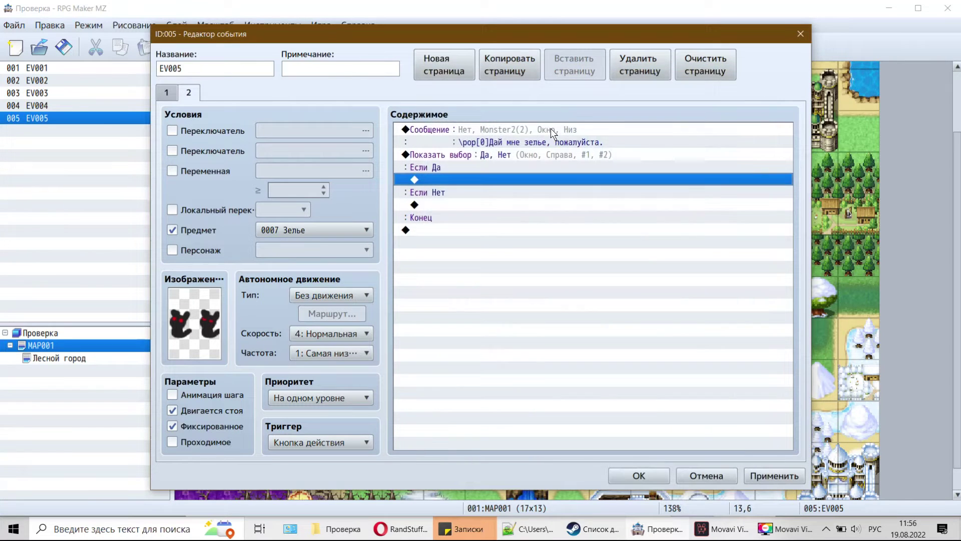
# Step: Copy the cat's movement route from the If branch on page 1 and return to page 2
pyautogui.click(531, 159)
pyautogui.click(468, 179)
pyautogui.click(170, 91)
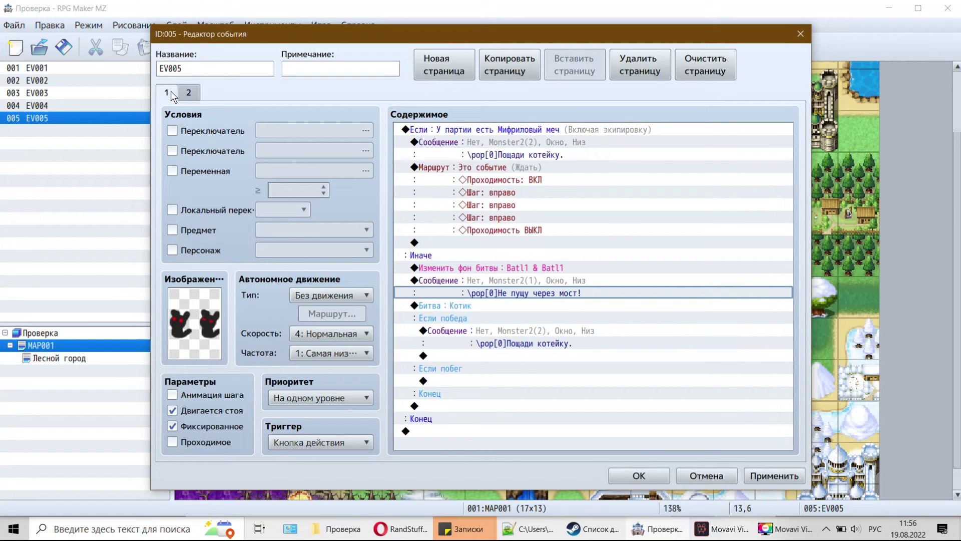
pyautogui.click(551, 160)
pyautogui.click(518, 165)
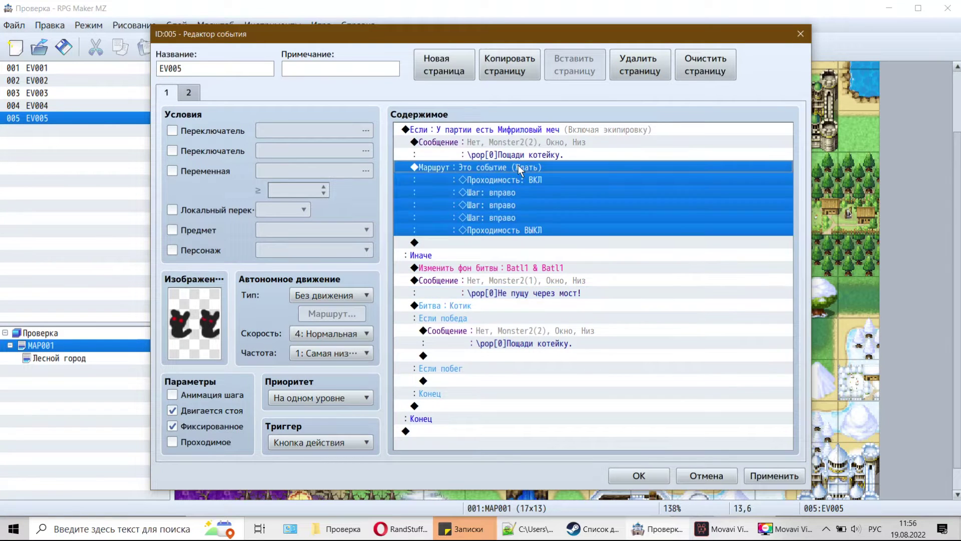
pyautogui.rightClick(518, 165)
pyautogui.click(583, 229)
pyautogui.click(190, 97)
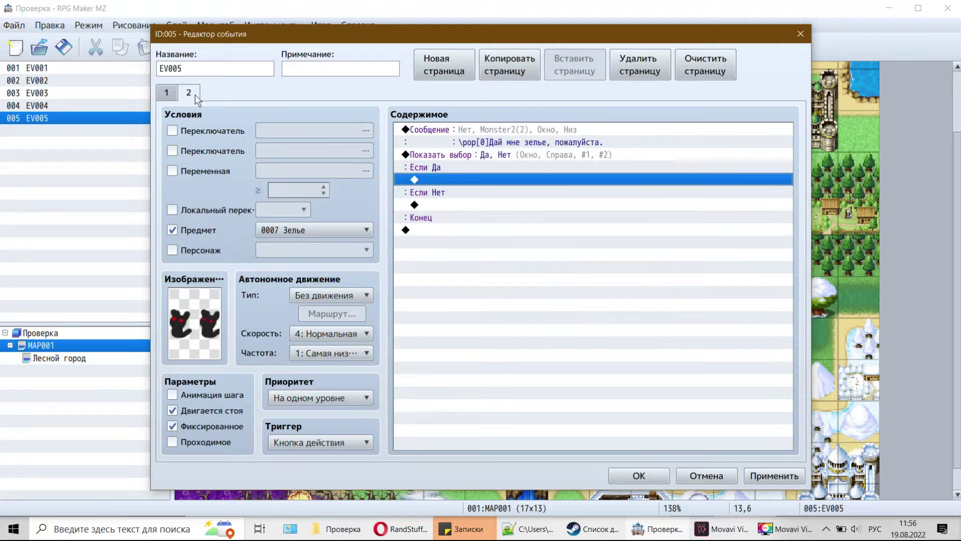
# Step: In the Да branch, add a Change Items command decreasing Зелье by 1 and paste the copied movement route after it
pyautogui.click(559, 145)
pyautogui.click(461, 180)
pyautogui.doubleClick(429, 179)
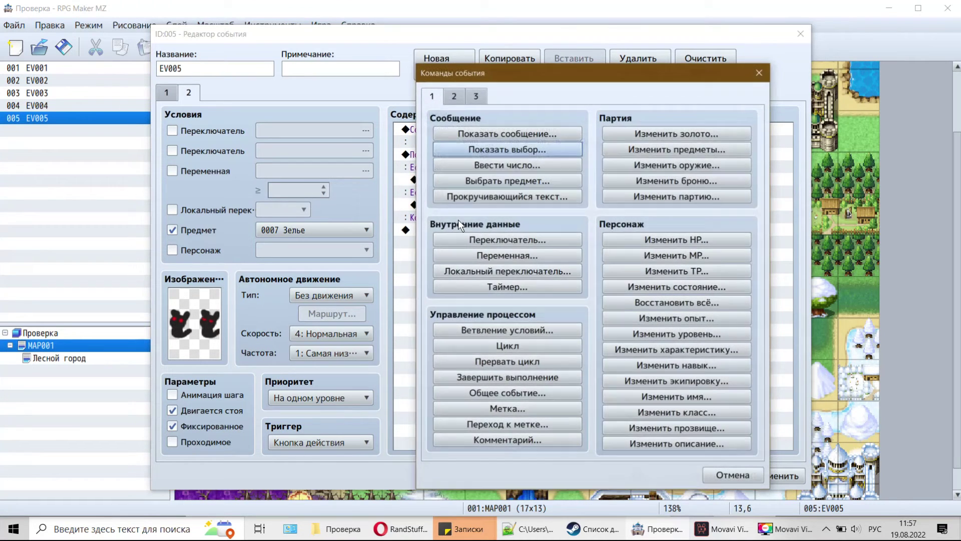
pyautogui.click(668, 148)
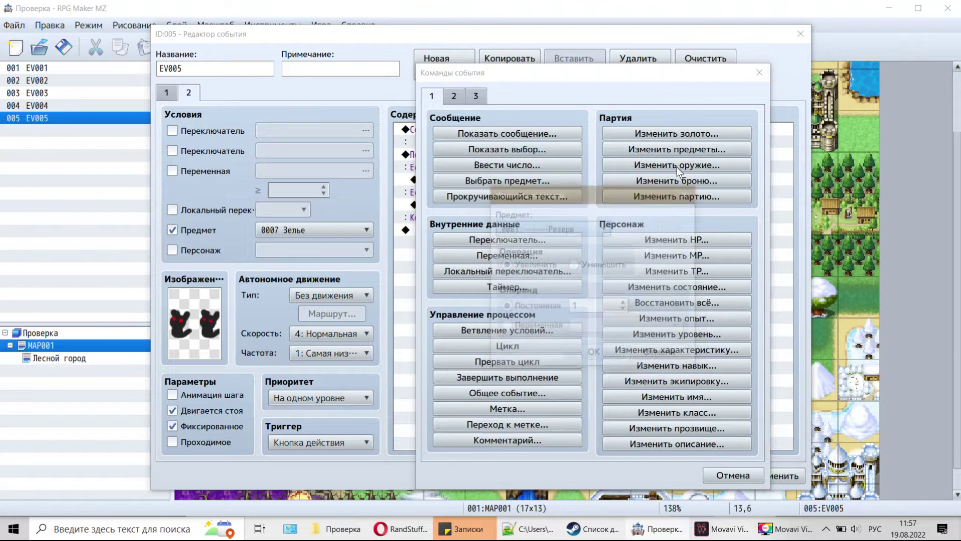
pyautogui.click(601, 265)
pyautogui.click(593, 229)
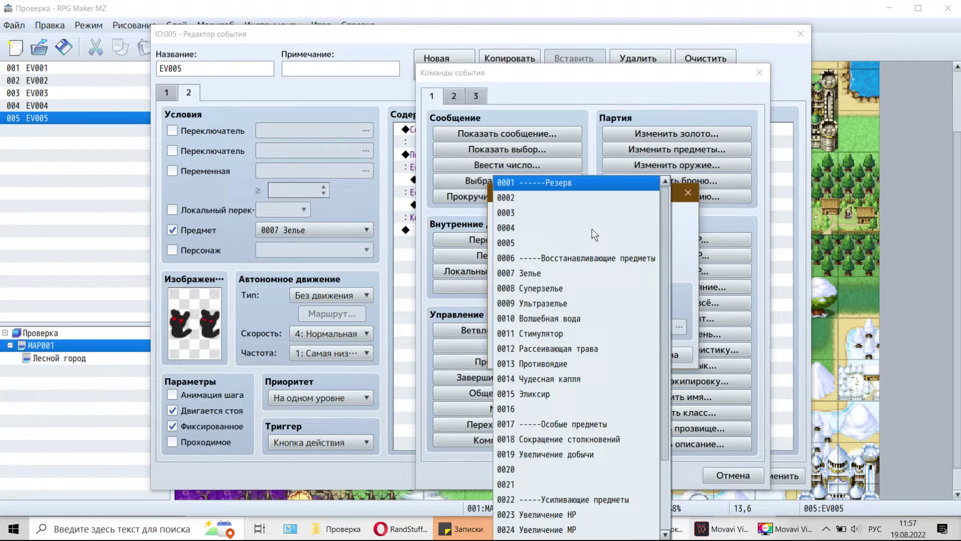
pyautogui.click(561, 270)
pyautogui.click(594, 355)
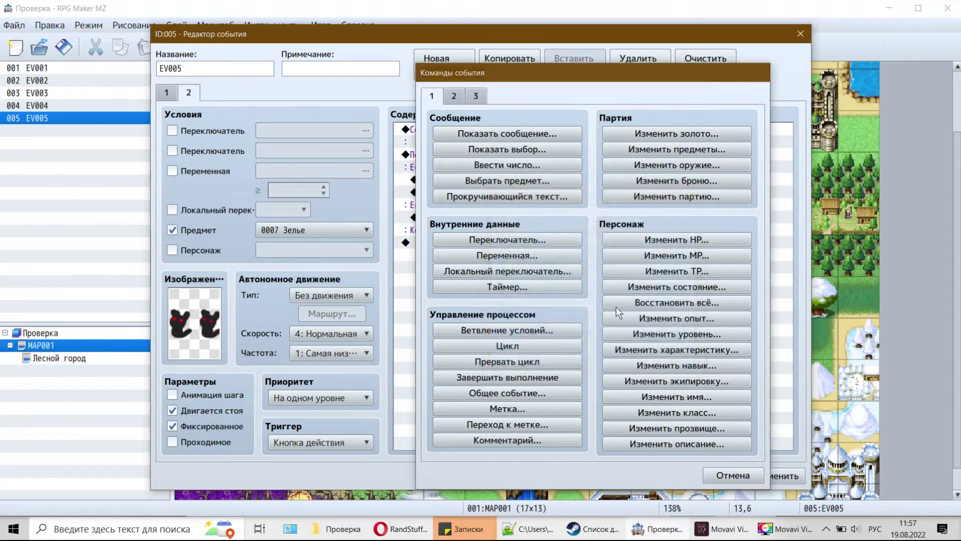
pyautogui.rightClick(521, 194)
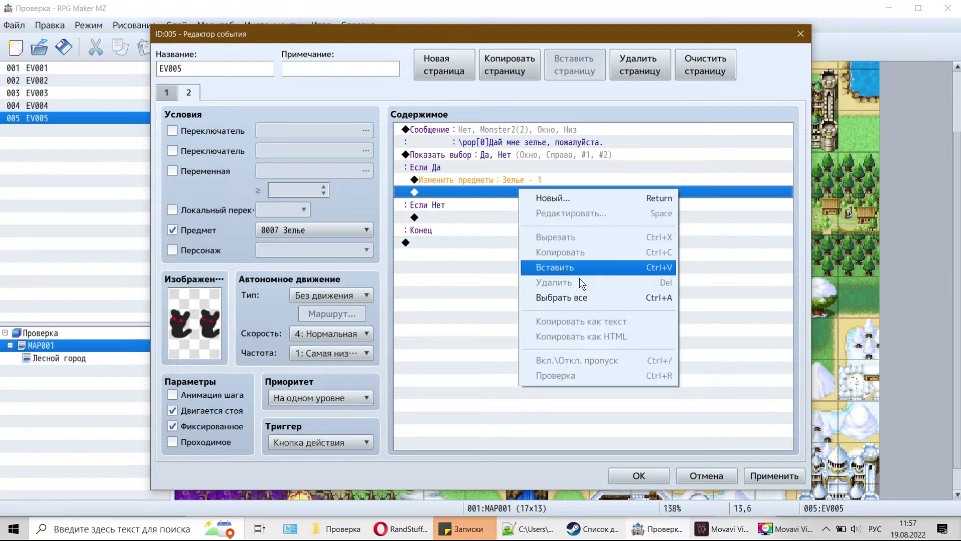
pyautogui.click(572, 266)
# Step: Copy the potion request message and paste it before the movement route in the Да branch
pyautogui.rightClick(569, 136)
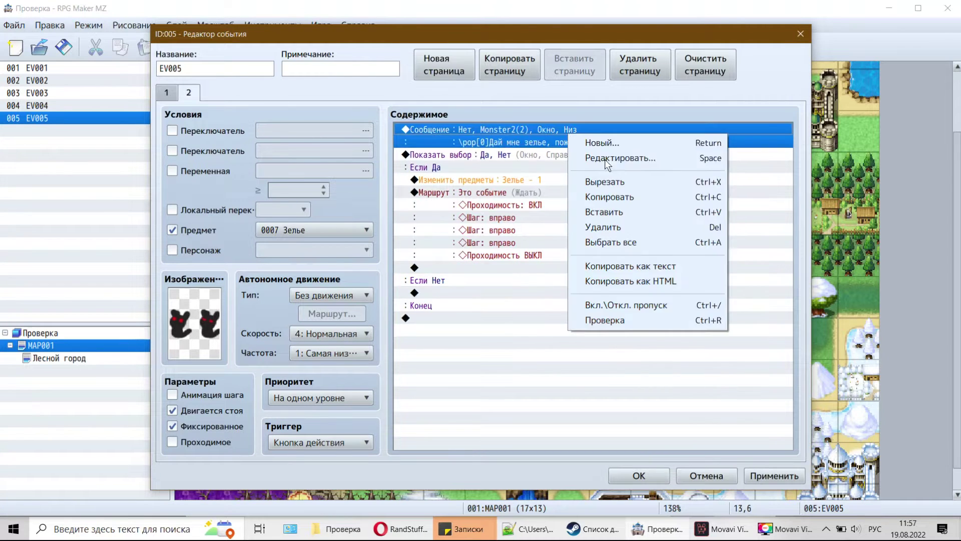
pyautogui.click(616, 197)
pyautogui.rightClick(532, 192)
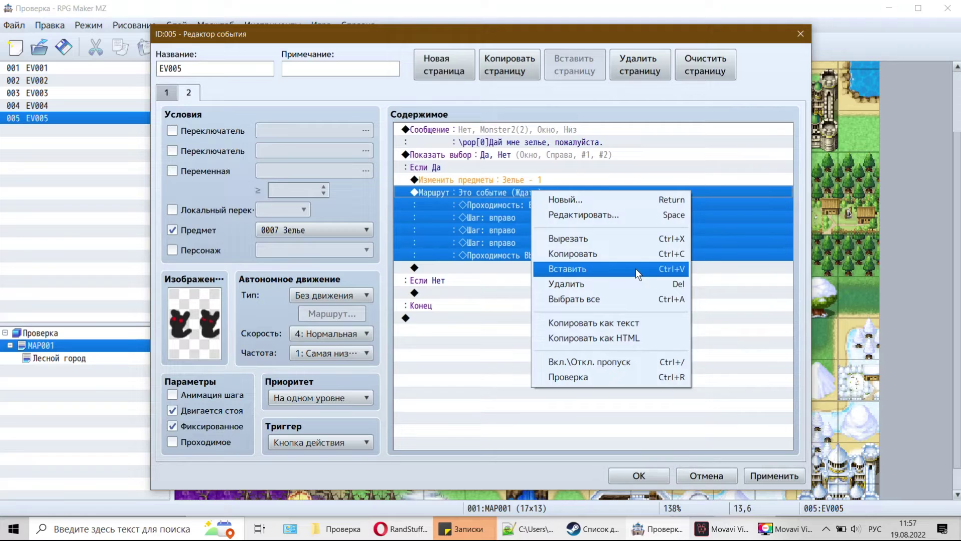
pyautogui.click(636, 269)
# Step: Change the pasted message in the Да branch to "\pop[0]Спасибки." with the second face of Monster2, the angry cat
pyautogui.click(516, 188)
pyautogui.rightClick(557, 193)
pyautogui.click(607, 218)
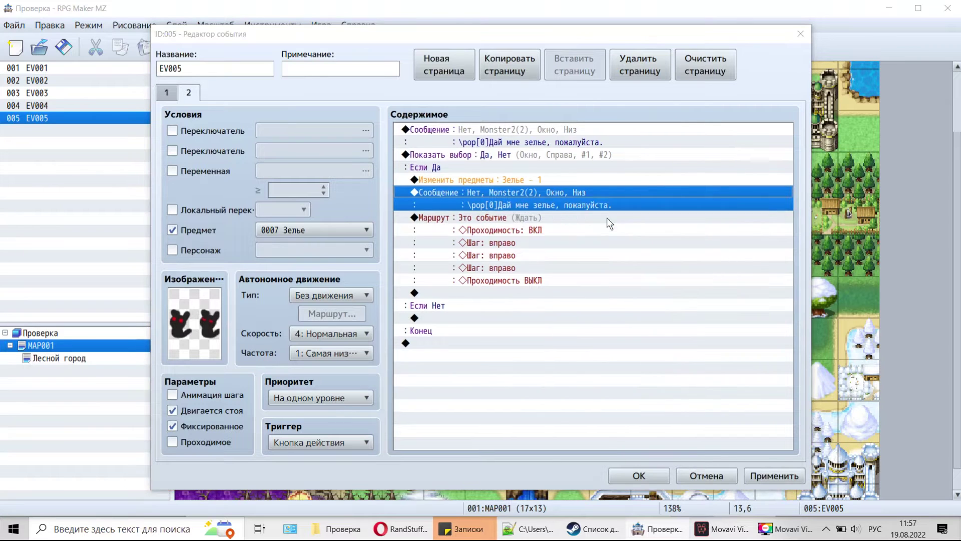
pyautogui.moveTo(527, 239); pyautogui.dragTo(675, 249)
pyautogui.press('BackSpace')
pyautogui.press('BackSpace')
pyautogui.press('BackSpace')
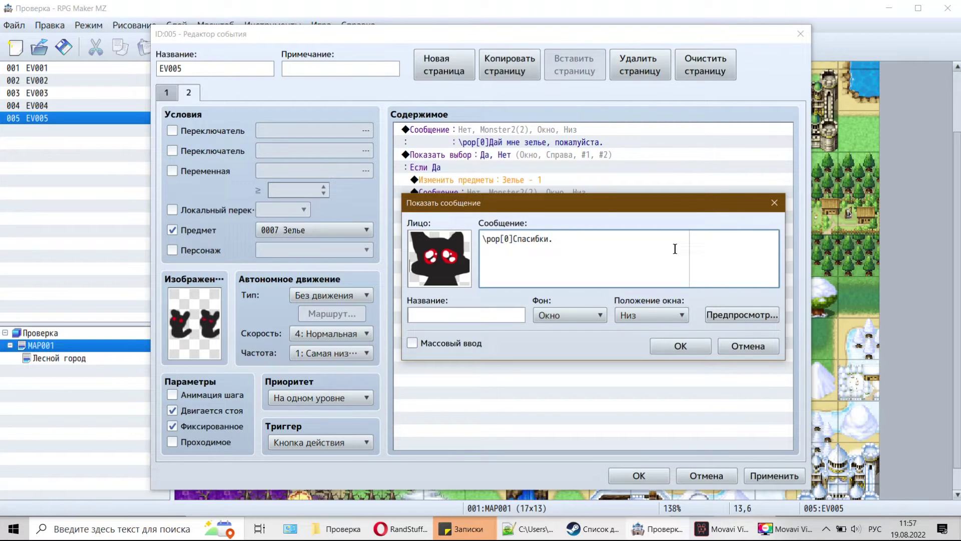
pyautogui.doubleClick(419, 266)
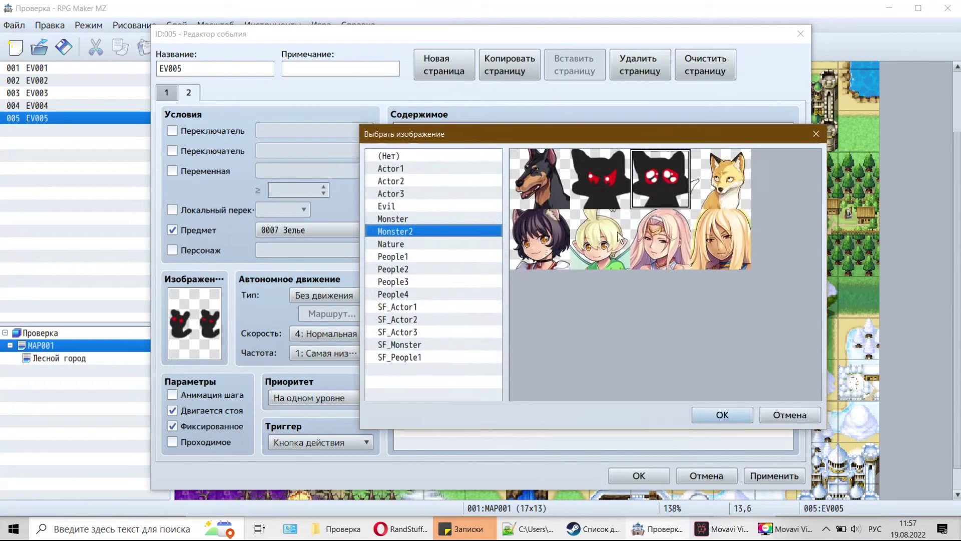
pyautogui.click(706, 415)
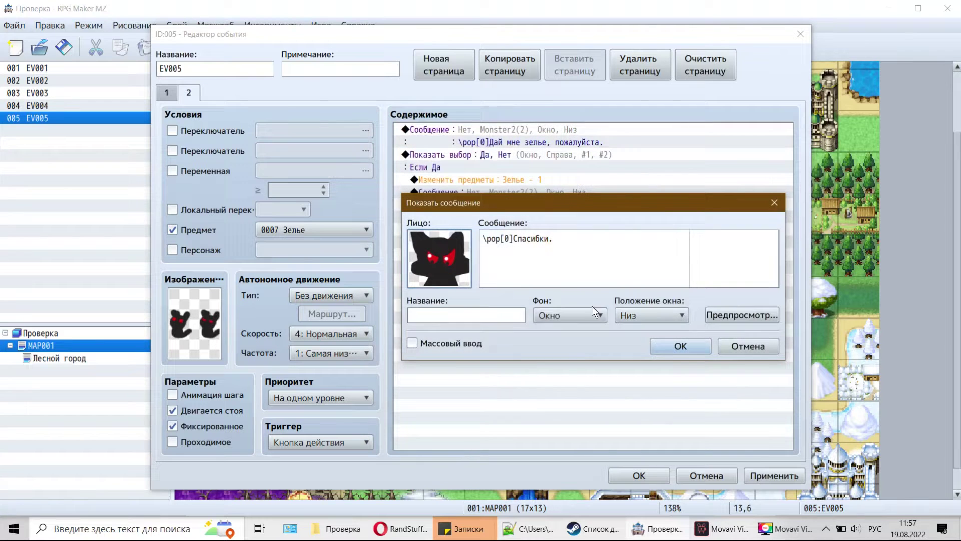
pyautogui.click(671, 346)
# Step: Copy the battle background, message and Котик battle commands from the Иначе branch on page 1 and return to page 2
pyautogui.click(539, 218)
pyautogui.click(499, 195)
pyautogui.click(499, 182)
pyautogui.click(457, 319)
pyautogui.click(169, 93)
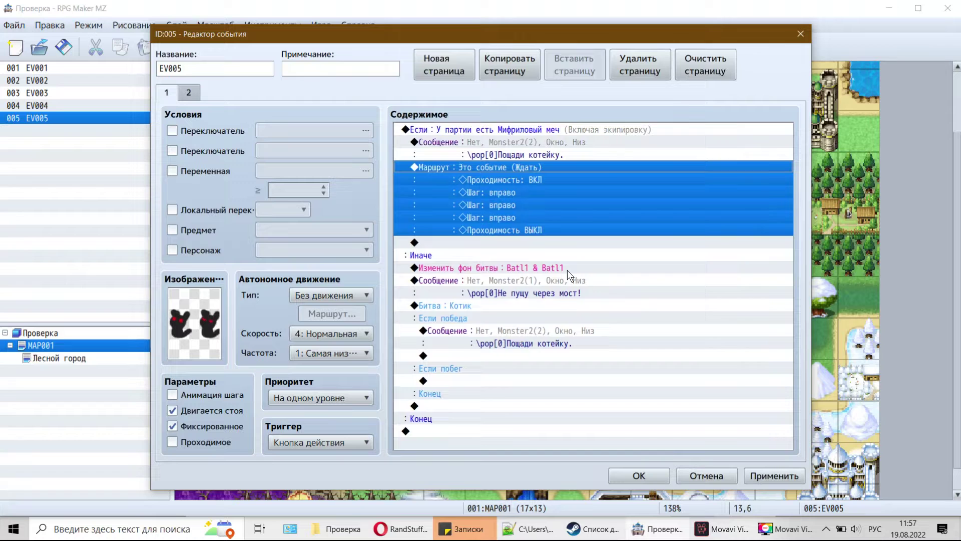
pyautogui.click(587, 269)
pyautogui.moveTo(587, 268); pyautogui.dragTo(543, 307)
pyautogui.rightClick(546, 345)
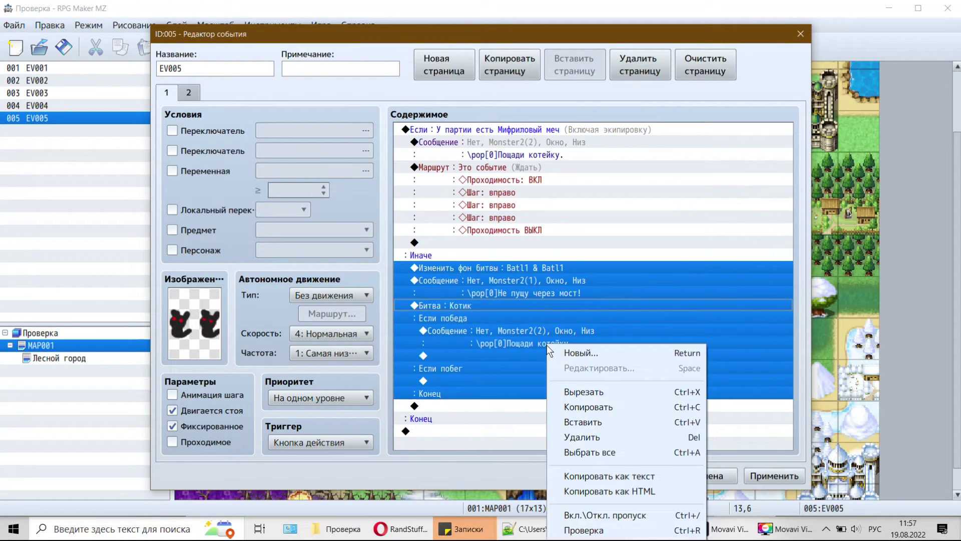
pyautogui.click(596, 408)
pyautogui.click(188, 92)
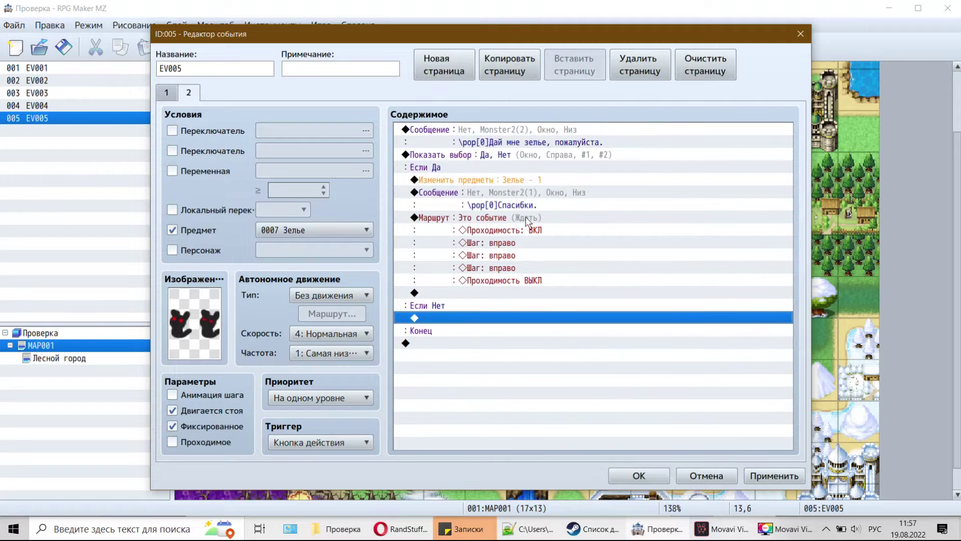
# Step: Paste the copied battle commands into the Нет branch and confirm the cat event
pyautogui.rightClick(458, 318)
pyautogui.click(495, 392)
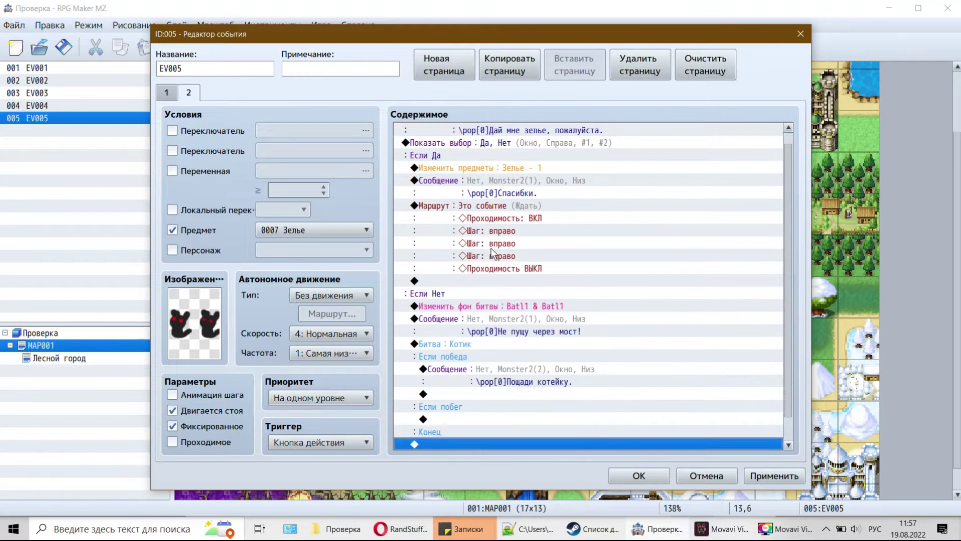
pyautogui.scroll(1, 496, 193)
pyautogui.click(511, 160)
pyautogui.click(493, 205)
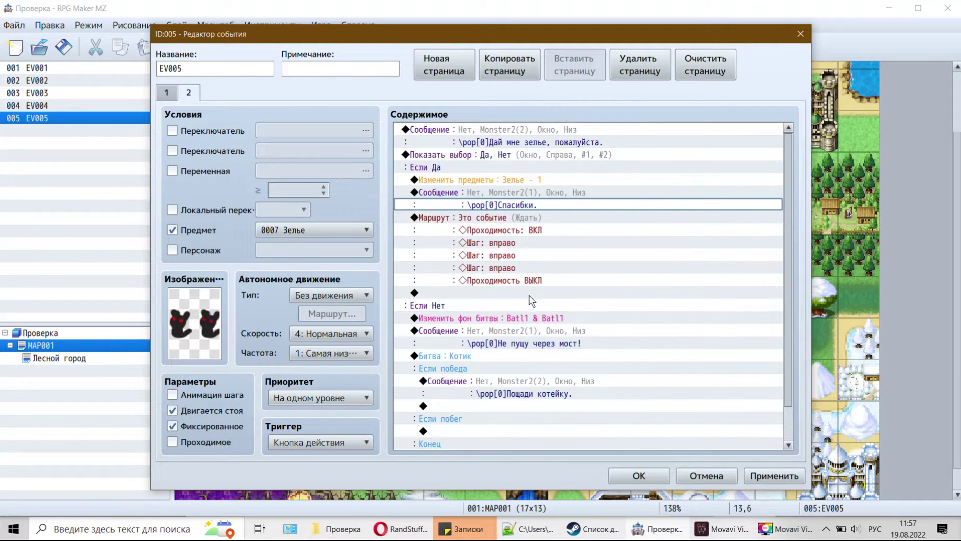
pyautogui.click(657, 474)
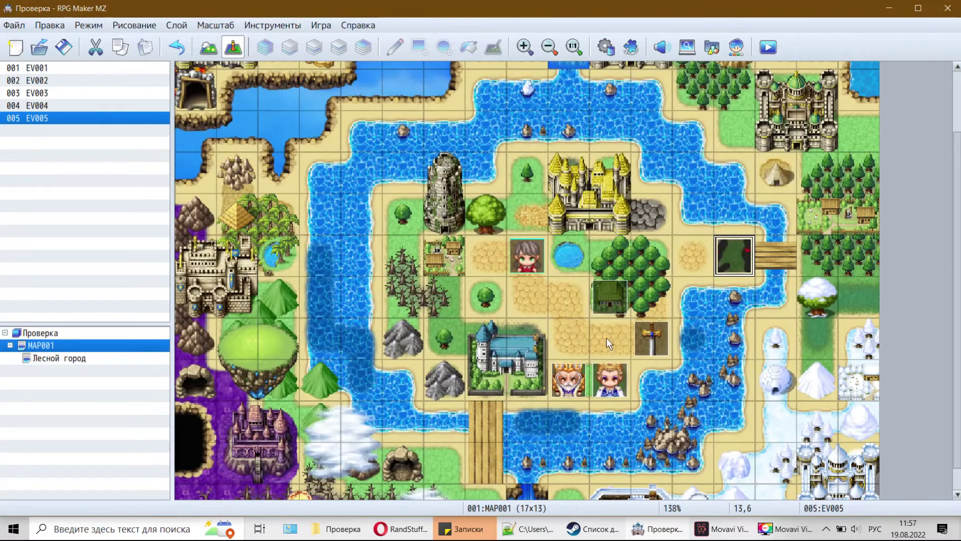
# Step: Launch a playtest, saving the project changes, and start a new game
pyautogui.click(778, 53)
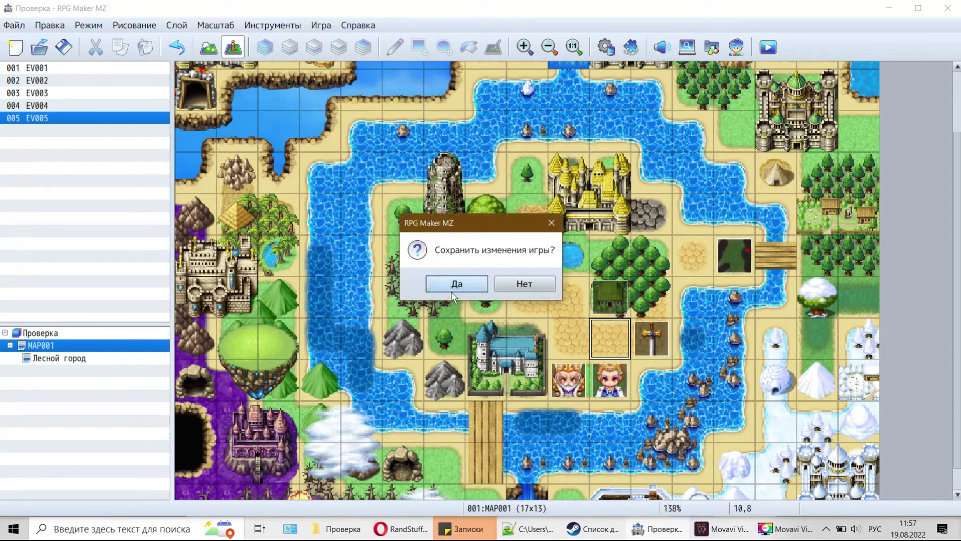
pyautogui.click(443, 281)
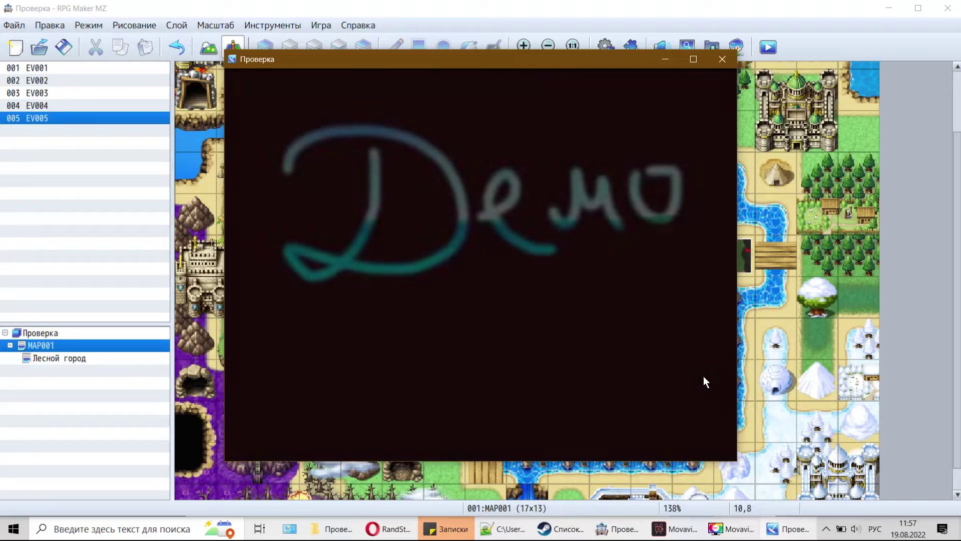
pyautogui.press('Up')
pyautogui.press('Return')
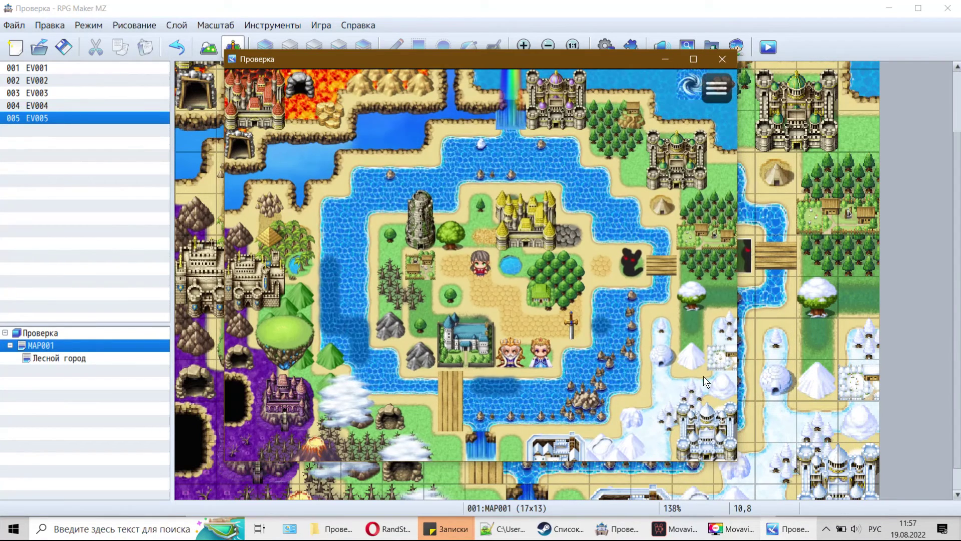
# Step: Walk the hero up to the cat at the bridge and back to the middle of the map
pyautogui.press('Right')
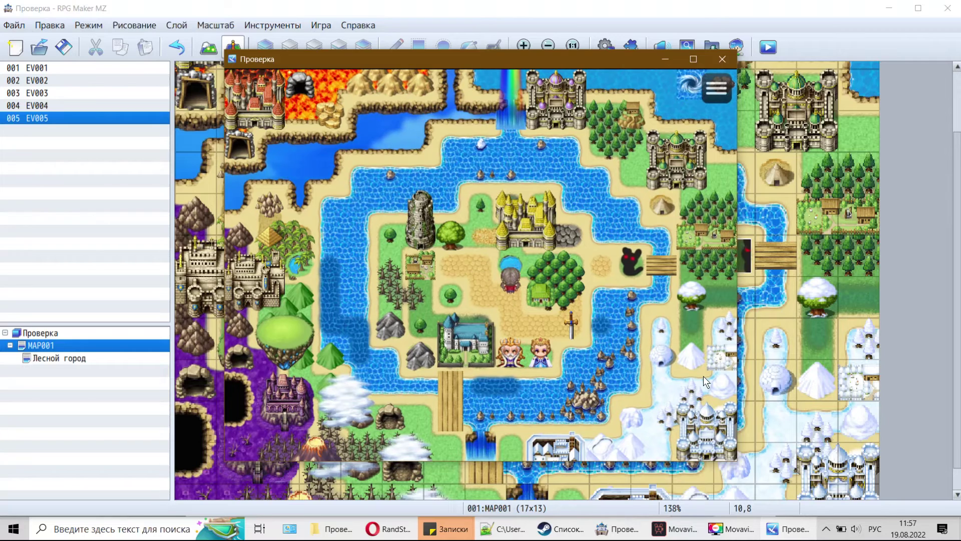
pyautogui.press('Up')
pyautogui.press('Right')
pyautogui.press('Right')
pyautogui.press('Right')
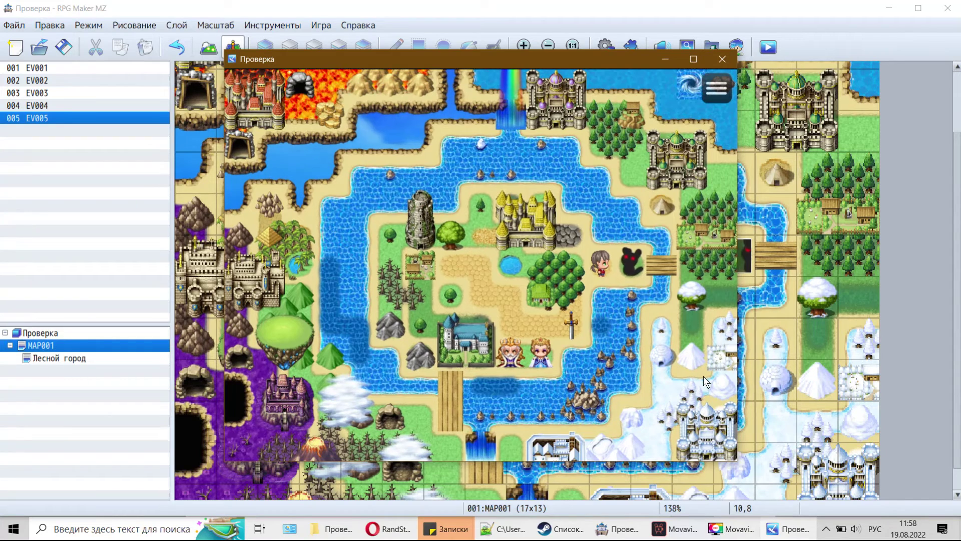
pyautogui.press('Left')
pyautogui.press('Left')
pyautogui.press('Left')
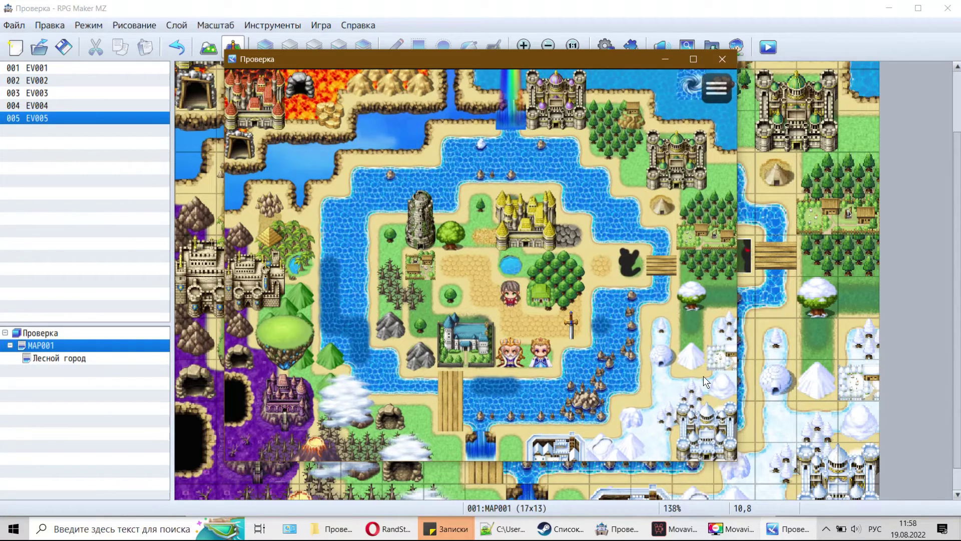
# Step: Walk the hero down to the empress, talk to her and go through her whole dialogue
pyautogui.press('Down')
pyautogui.press('Down')
pyautogui.press('Right')
pyautogui.press('Return')
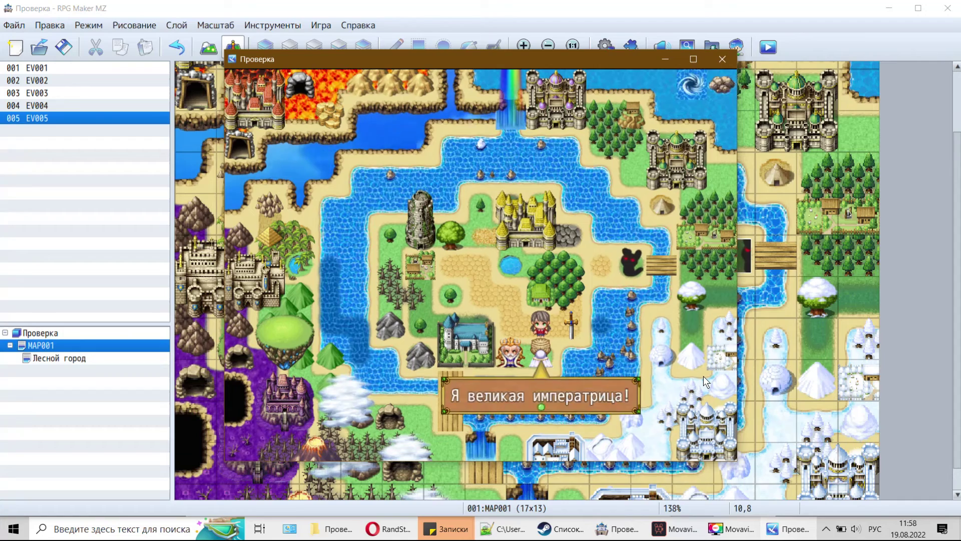
pyautogui.press('Return')
pyautogui.press('Return')
pyautogui.press('Return')
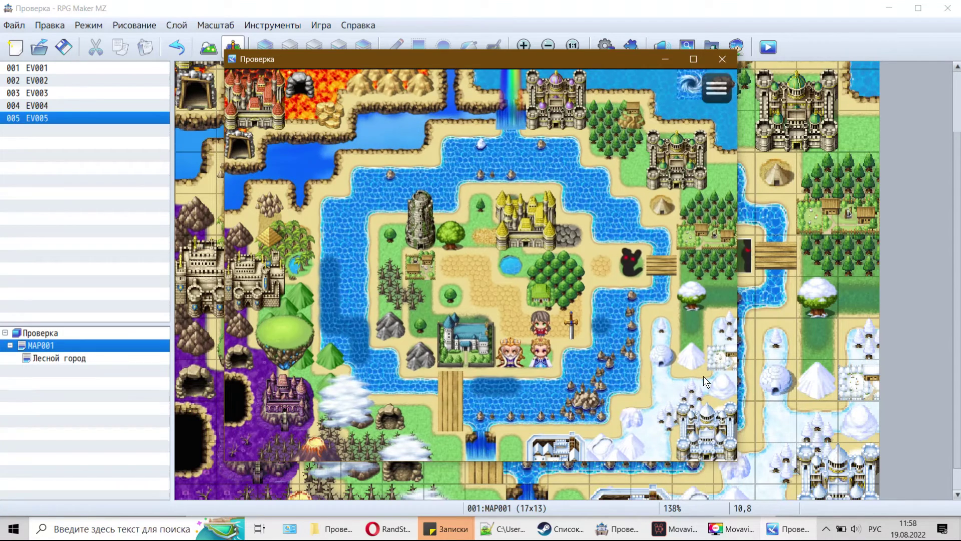
# Step: Return to the cat at the bridge, answer its potion request with Да and dismiss its thank-you message
pyautogui.press('Up')
pyautogui.press('Up')
pyautogui.press('Up')
pyautogui.press('Right')
pyautogui.press('Right')
pyautogui.press('Right')
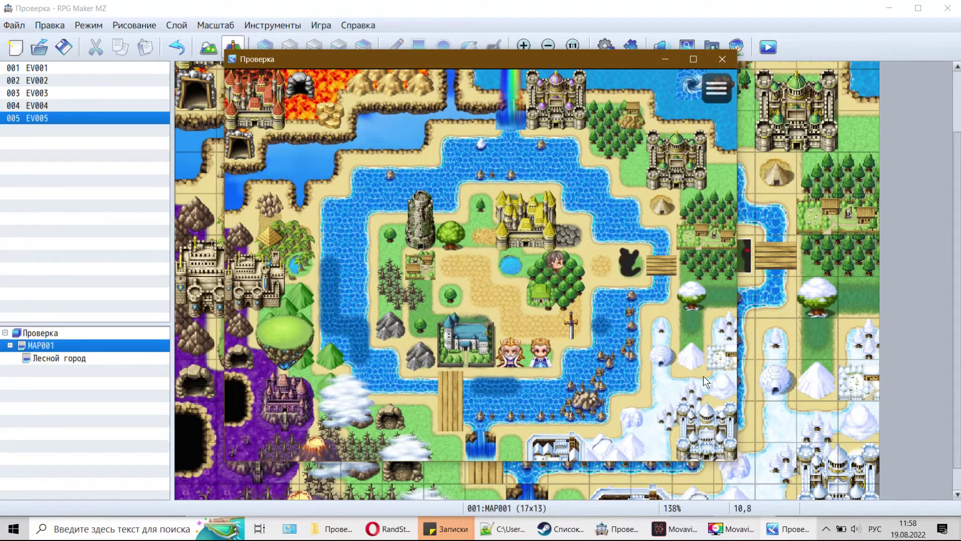
pyautogui.press('Return')
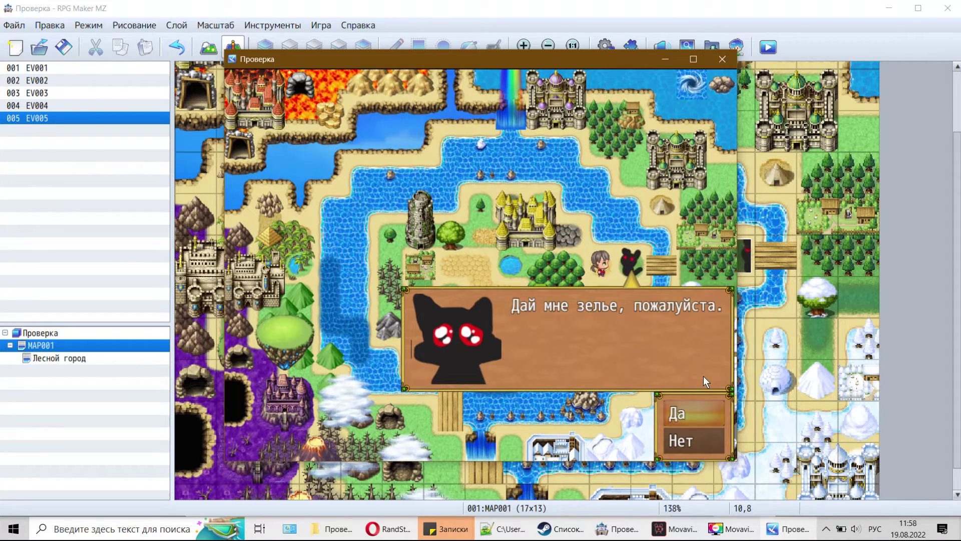
pyautogui.press('Return')
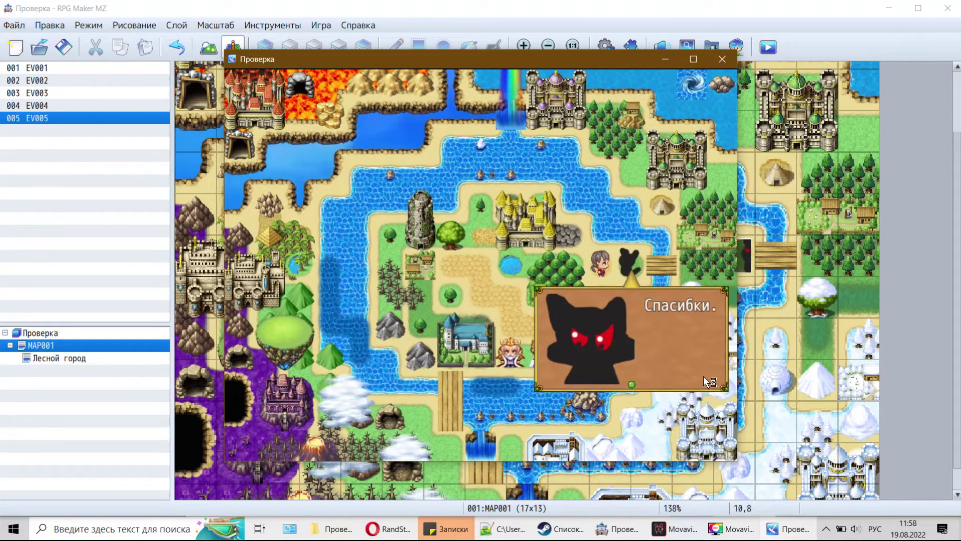
pyautogui.press('Return')
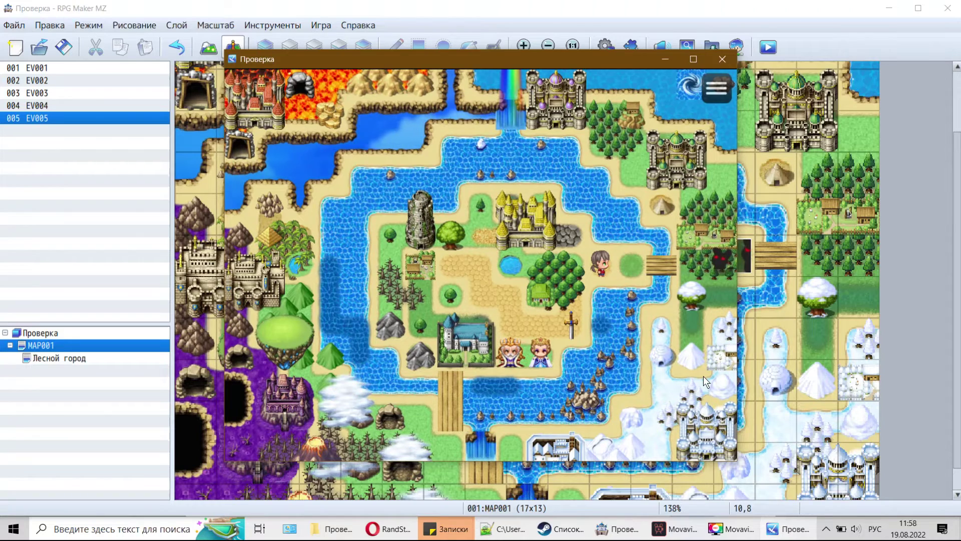
# Step: Follow the cat across the bridge, talk to it again and close the playtest
pyautogui.press('Right')
pyautogui.press('Right')
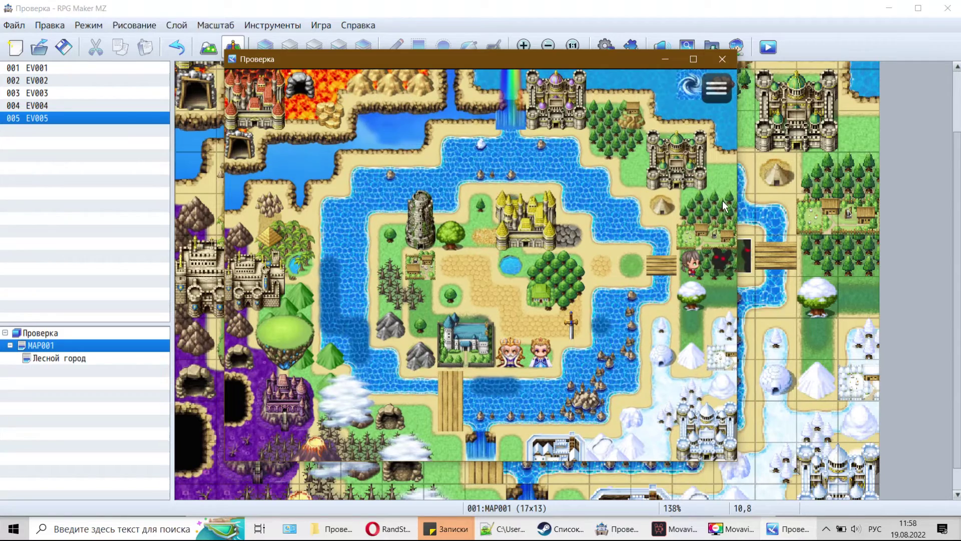
pyautogui.press('Return')
pyautogui.click(722, 59)
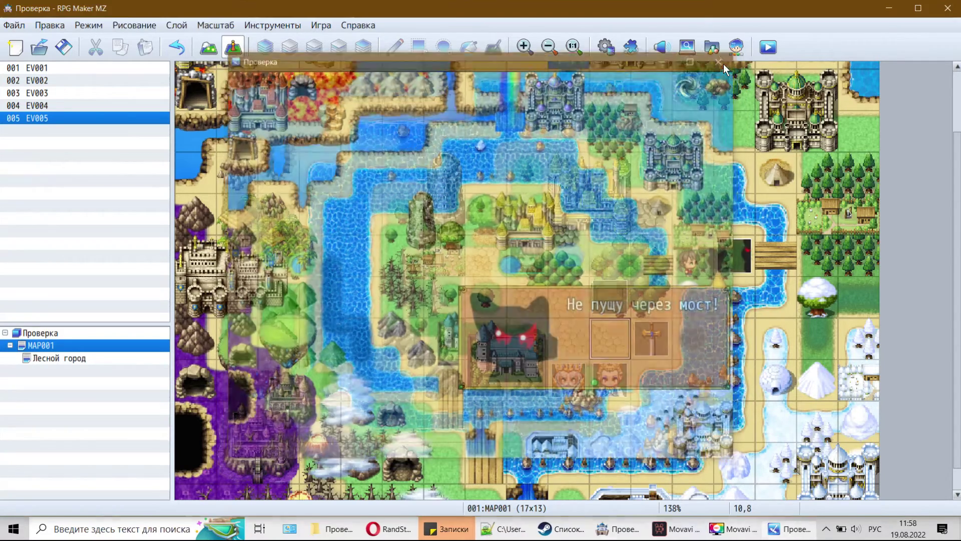
# Step: Reopen the cat event and examine the command branches on pages 1 and 2, along with page 2's item condition
pyautogui.doubleClick(729, 253)
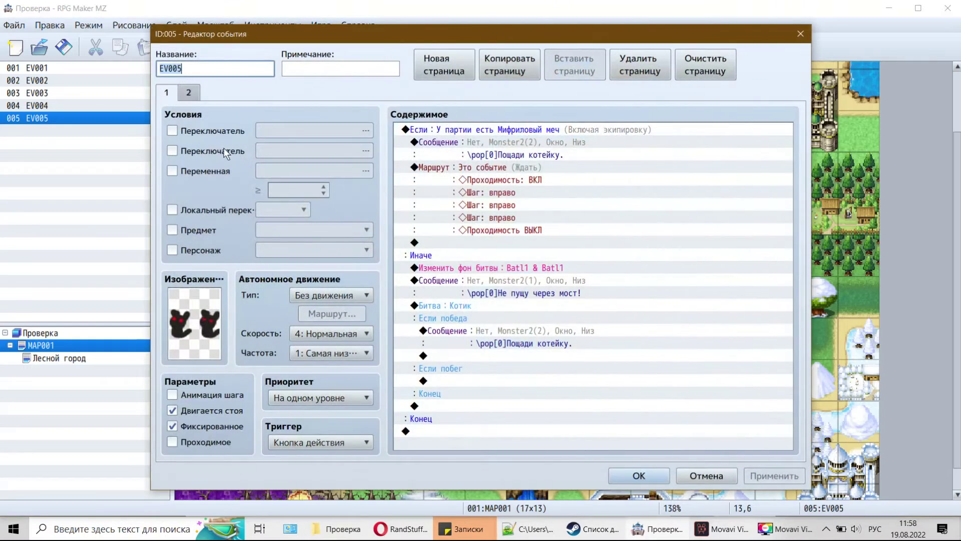
pyautogui.click(188, 92)
pyautogui.click(500, 292)
pyautogui.click(584, 393)
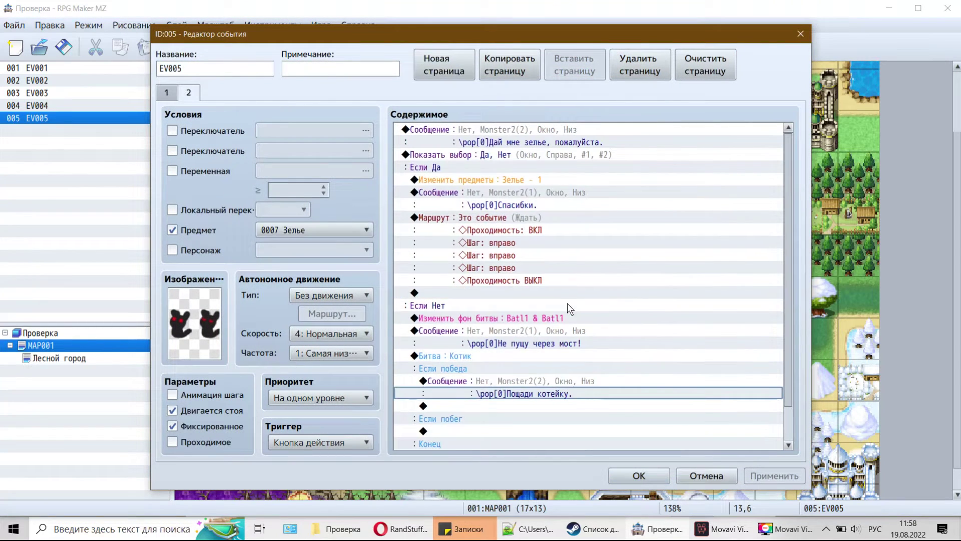
pyautogui.click(557, 318)
pyautogui.click(559, 225)
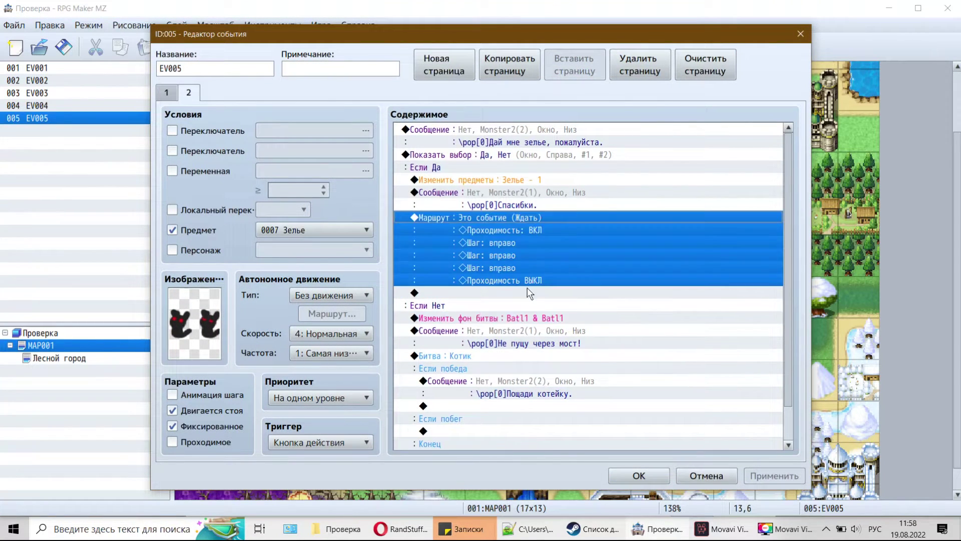
pyautogui.click(470, 295)
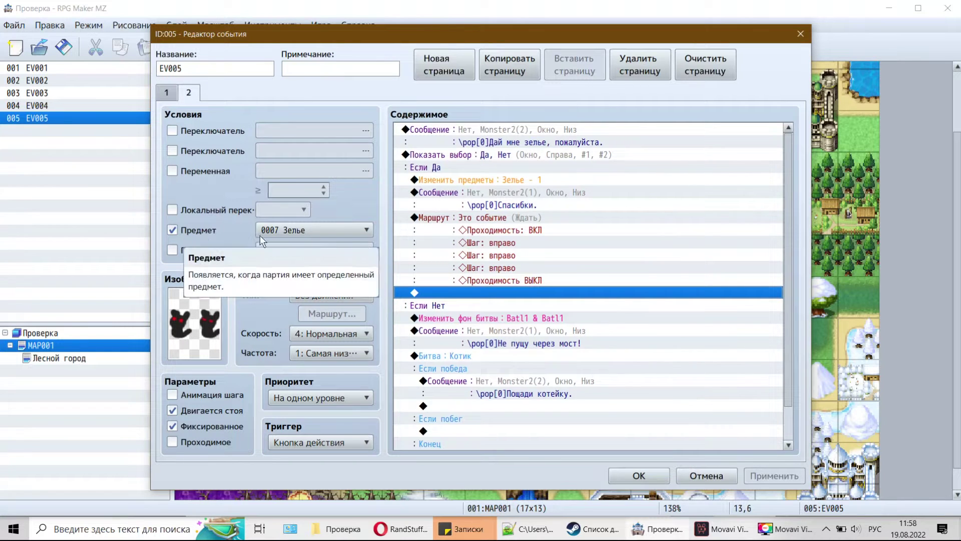
pyautogui.click(168, 95)
pyautogui.click(573, 180)
pyautogui.click(575, 242)
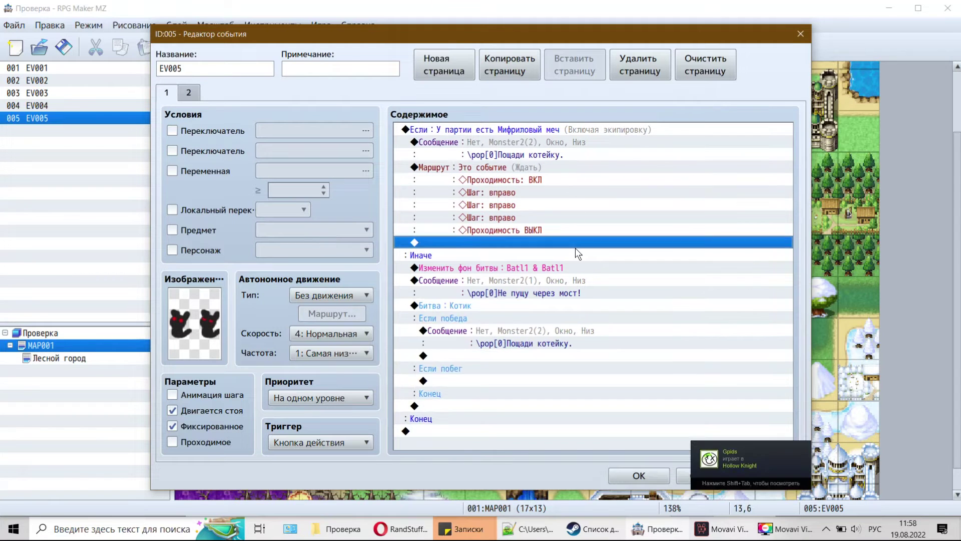
pyautogui.click(186, 70)
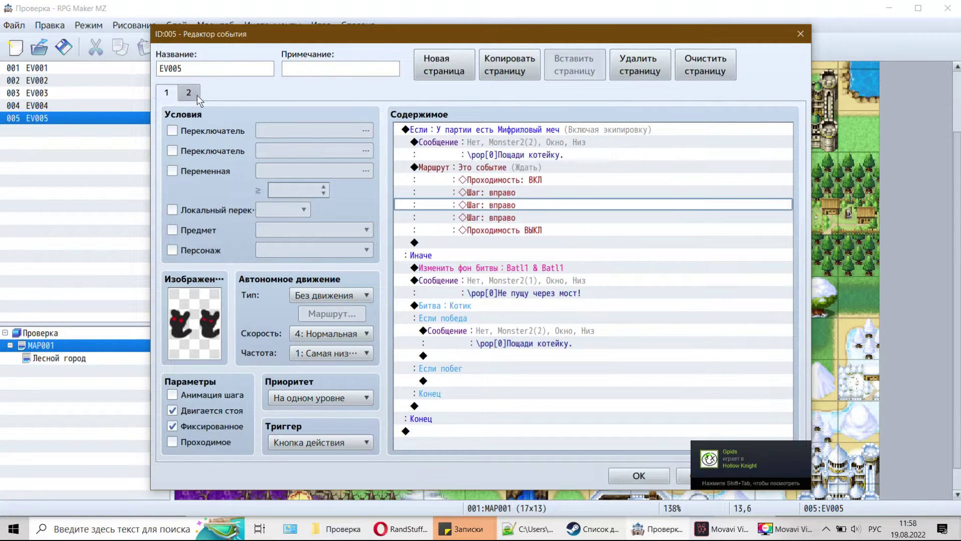
pyautogui.click(189, 93)
pyautogui.click(168, 95)
pyautogui.click(520, 245)
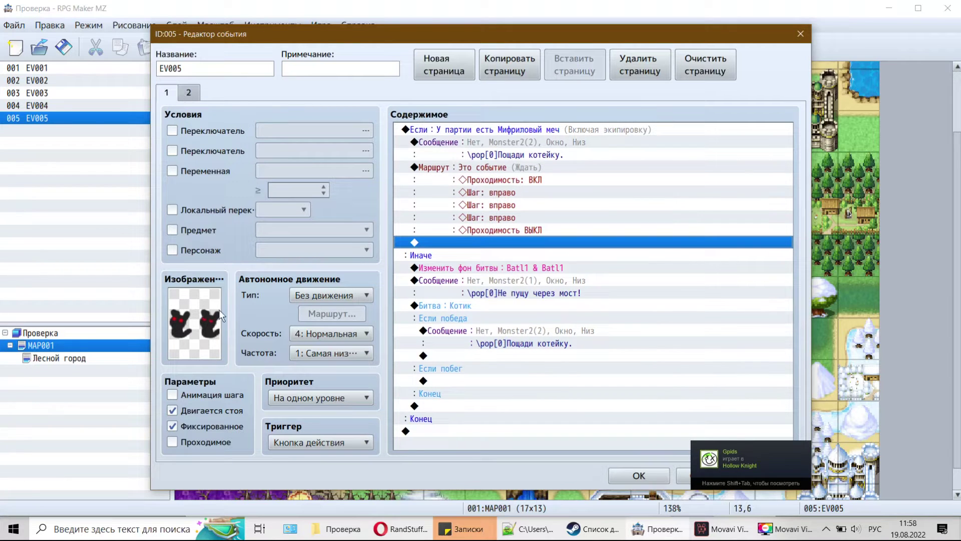
pyautogui.click(189, 93)
pyautogui.click(512, 223)
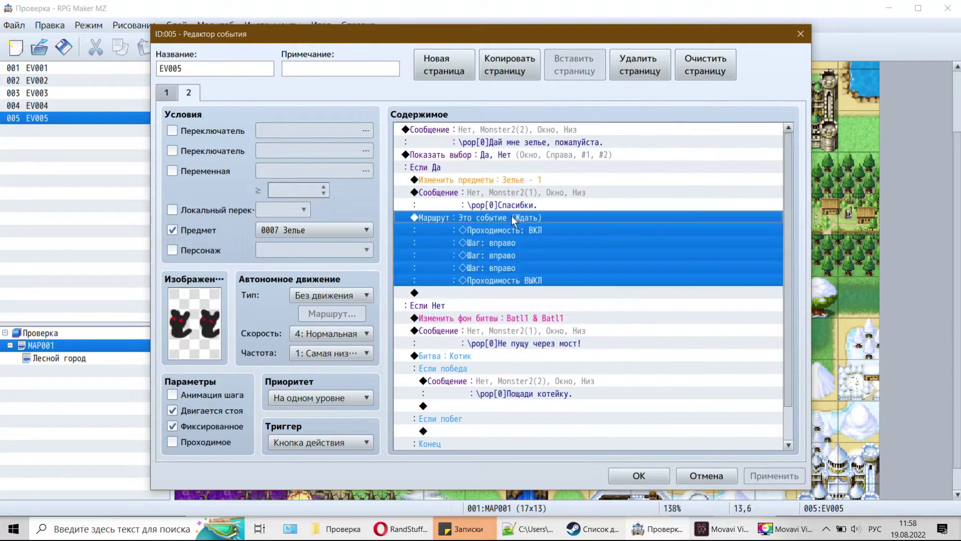
pyautogui.click(532, 198)
# Step: Look through the game's switch list for a command following the cat's movement route in page 2's Да branch
pyautogui.click(495, 294)
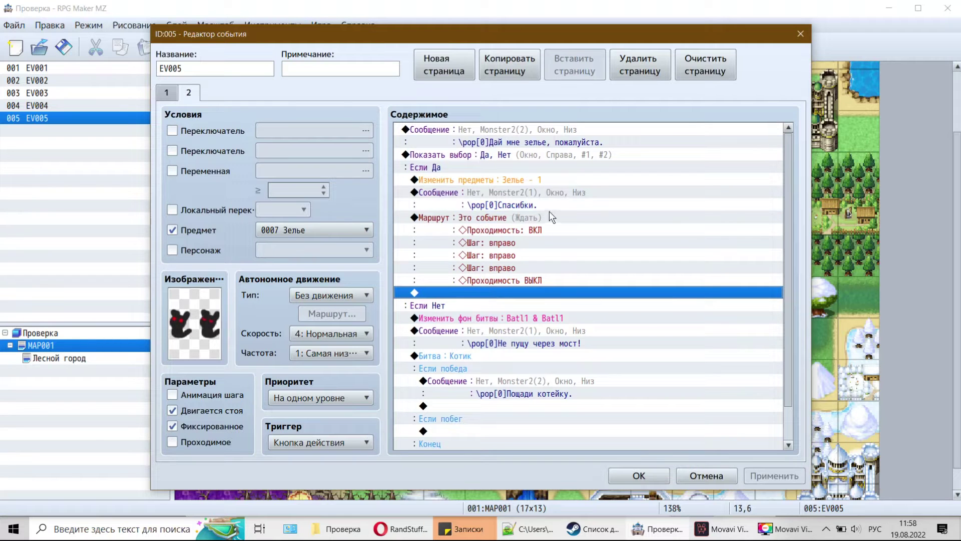
pyautogui.click(531, 231)
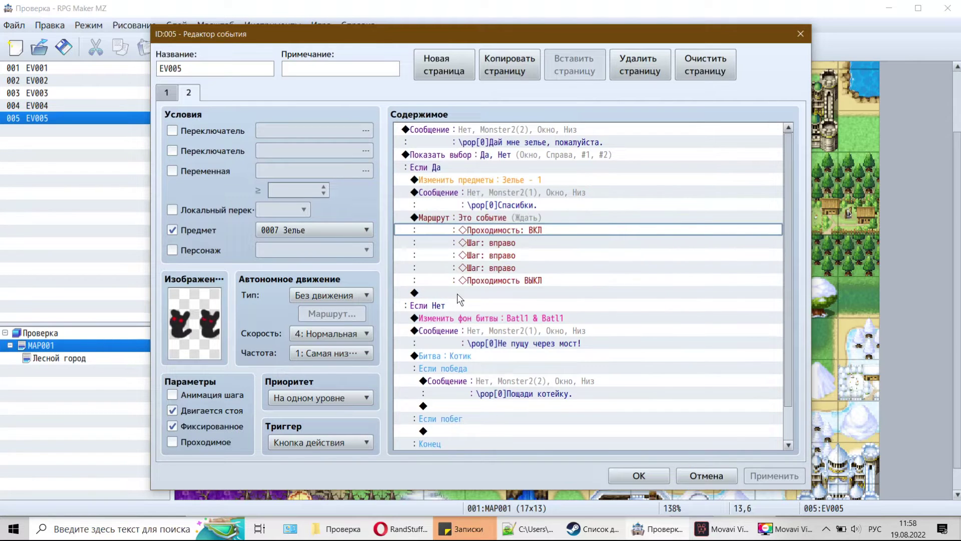
pyautogui.doubleClick(479, 292)
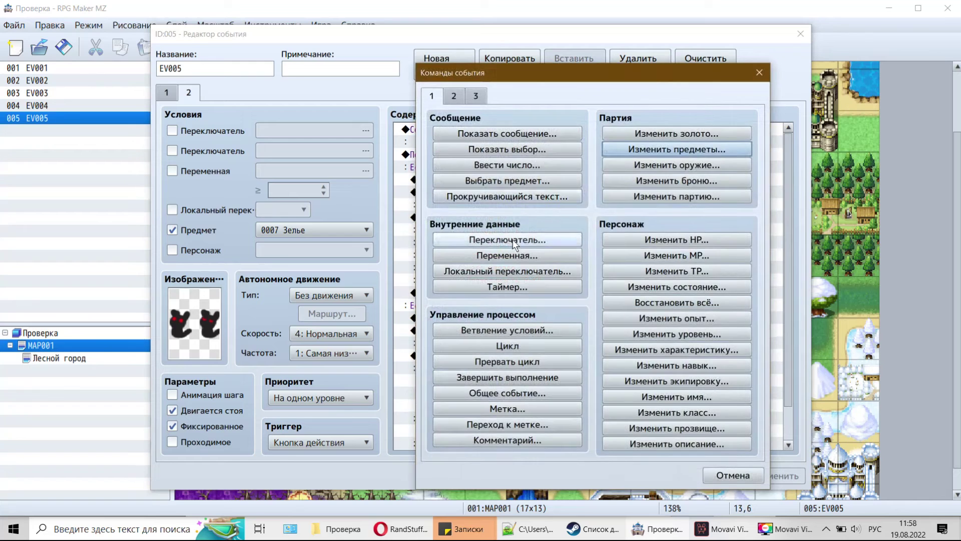
pyautogui.click(511, 242)
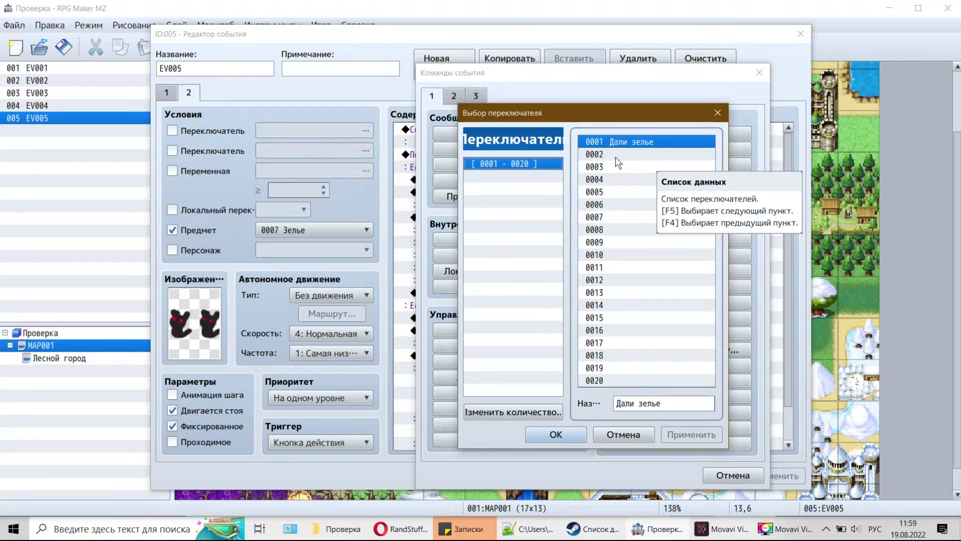
pyautogui.click(718, 114)
pyautogui.click(689, 209)
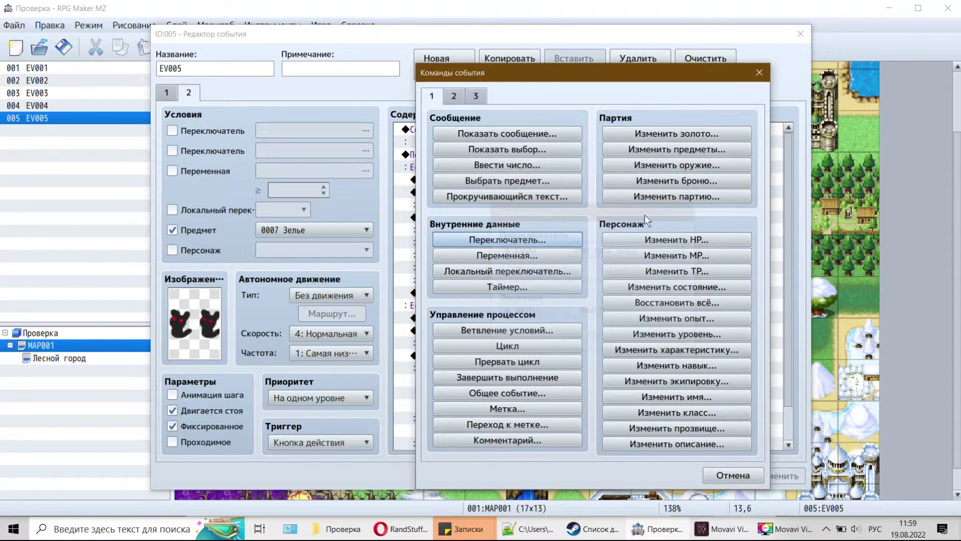
# Step: Add a command that sets local switch A to ВКЛ after the cat's route in the Да branch
pyautogui.click(509, 273)
pyautogui.click(561, 261)
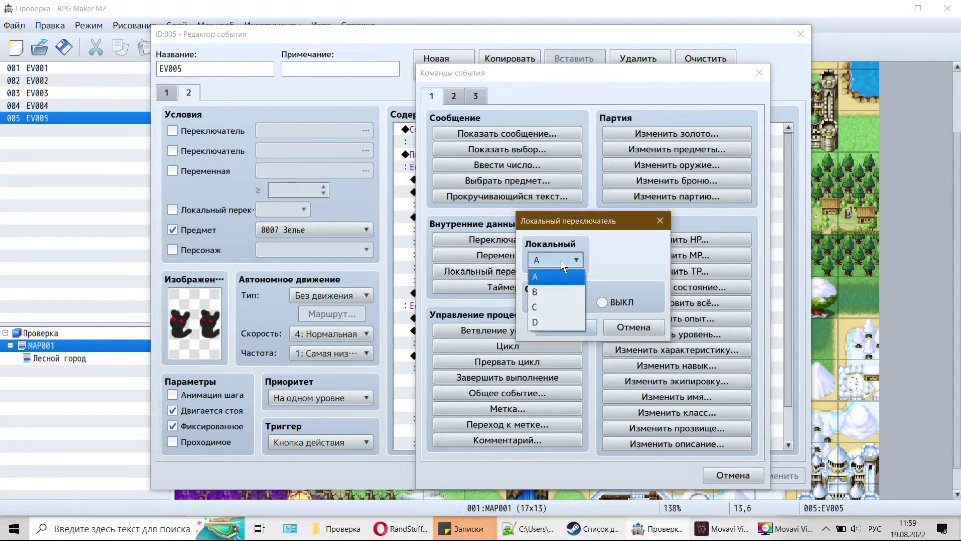
pyautogui.click(541, 277)
pyautogui.click(566, 329)
pyautogui.scroll(-2, 499, 273)
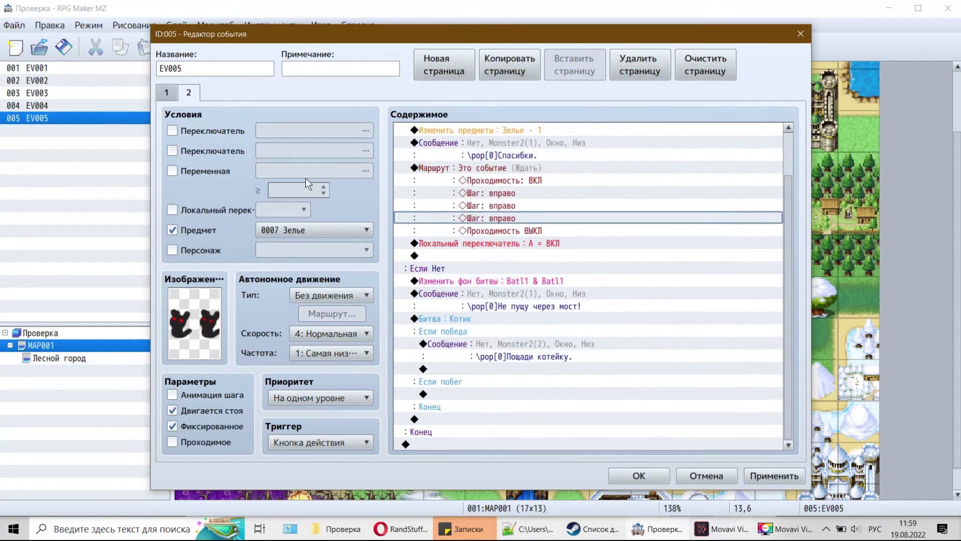
# Step: Duplicate page 2 of the cat event as page 3 and replace the copy's item condition with local switch A
pyautogui.click(168, 92)
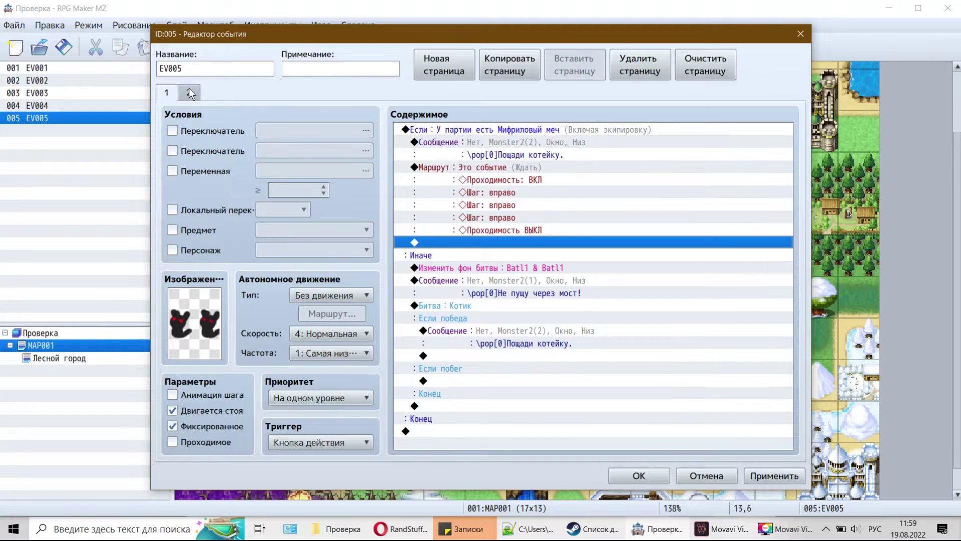
pyautogui.click(189, 94)
pyautogui.press('Down')
pyautogui.press('Down')
pyautogui.press('Down')
pyautogui.press('Down')
pyautogui.press('Down')
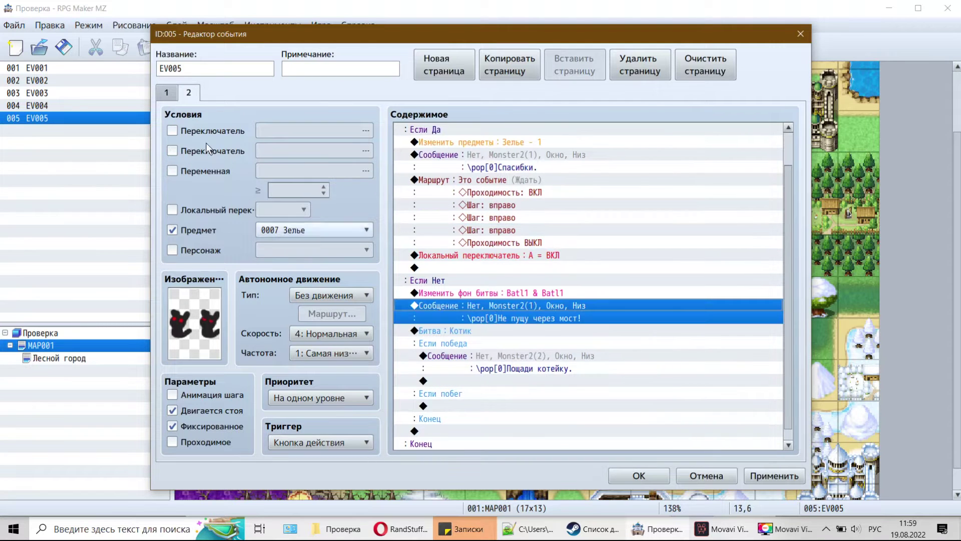
pyautogui.click(508, 64)
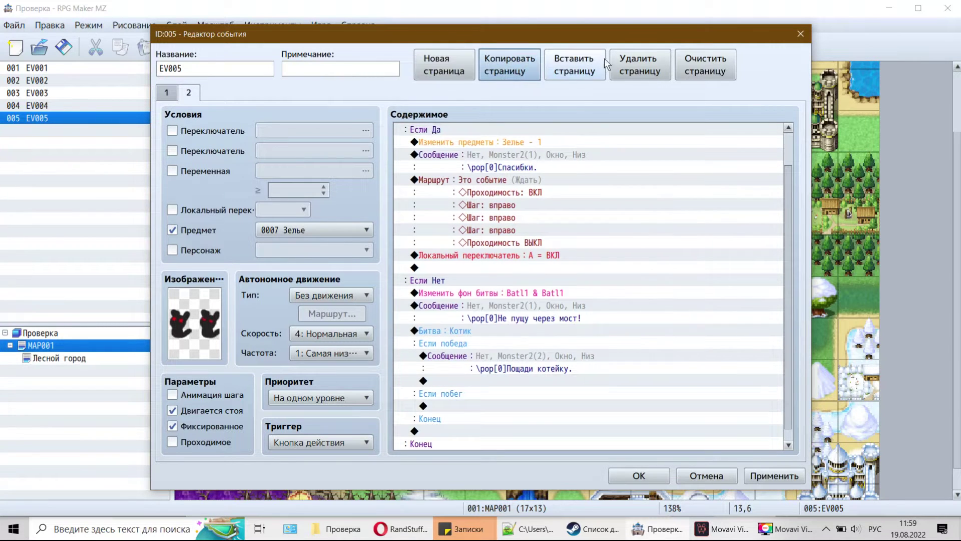
pyautogui.click(591, 64)
pyautogui.click(203, 228)
pyautogui.click(206, 212)
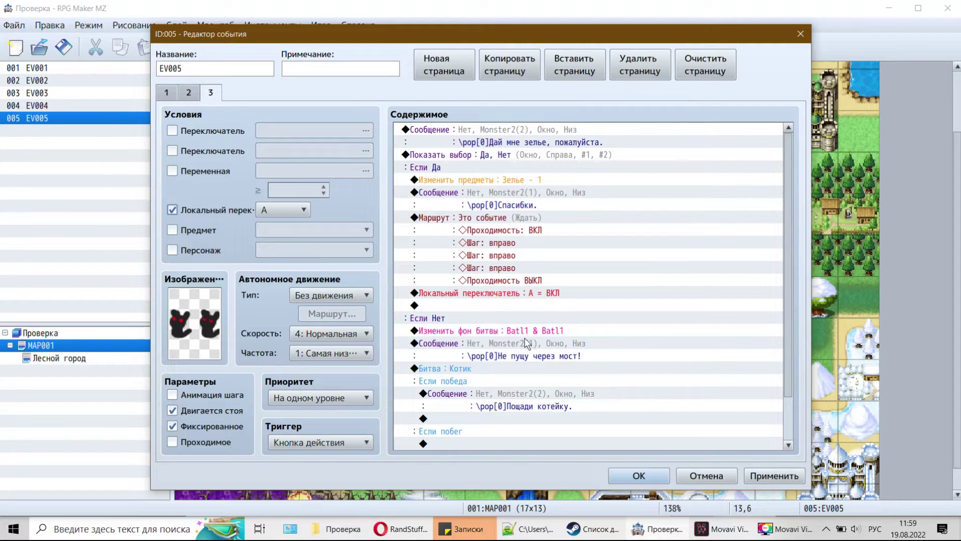
# Step: Delete the whole Да, Нет choice block from page 3, keeping only the opening message
pyautogui.click(537, 293)
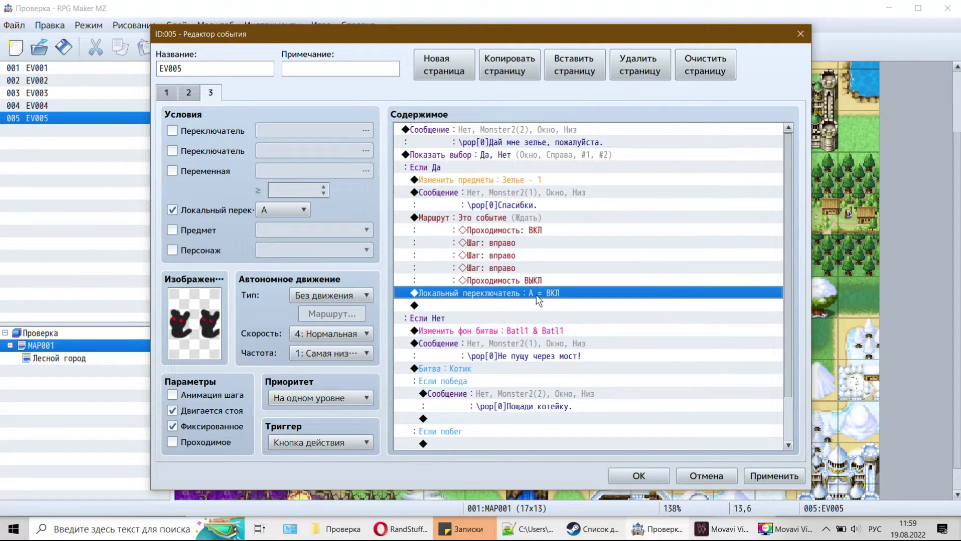
pyautogui.click(605, 135)
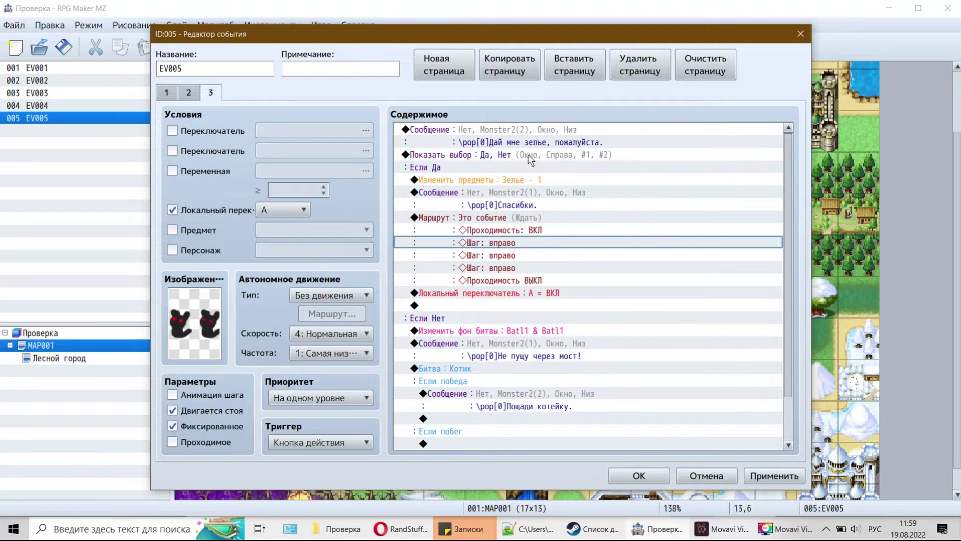
pyautogui.click(528, 154)
pyautogui.press('Delete')
# Step: Change page 3's message text after \pop[0] to "Я тебя не трогаю - ты меня не трогаешь!"
pyautogui.rightClick(533, 129)
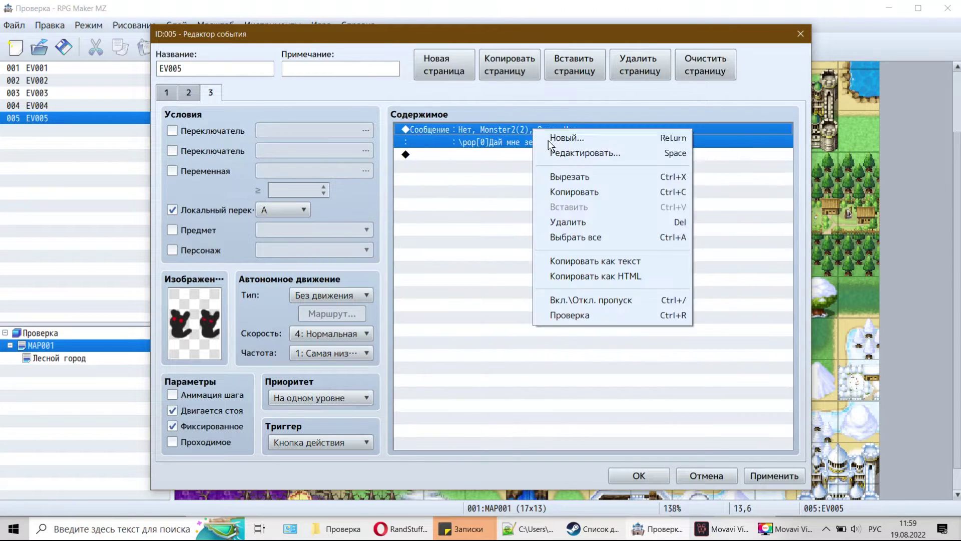
pyautogui.click(555, 154)
pyautogui.moveTo(527, 238); pyautogui.dragTo(715, 252)
pyautogui.press('BackSpace')
pyautogui.press('BackSpace')
pyautogui.write('Я')
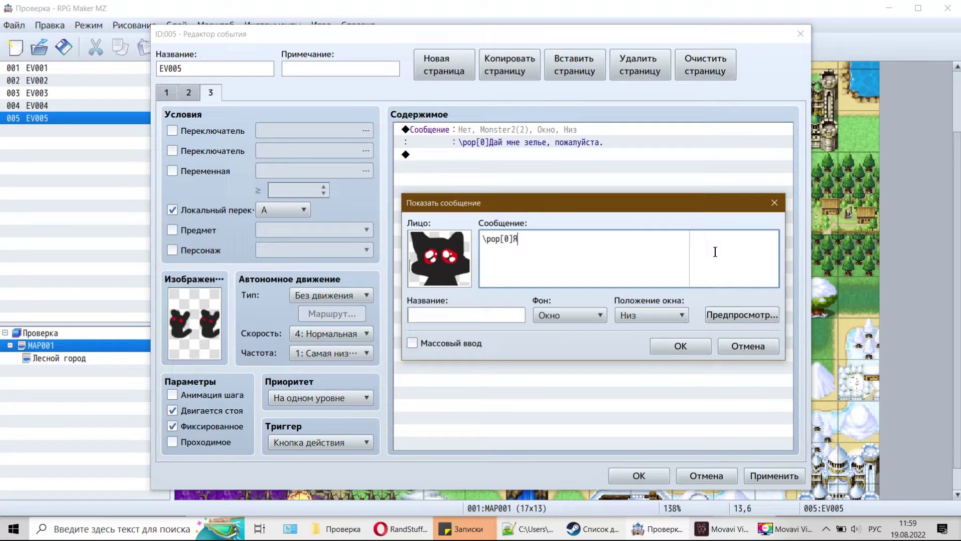
pyautogui.write(' тебя не трогаю - ты меня не трогаешь!')
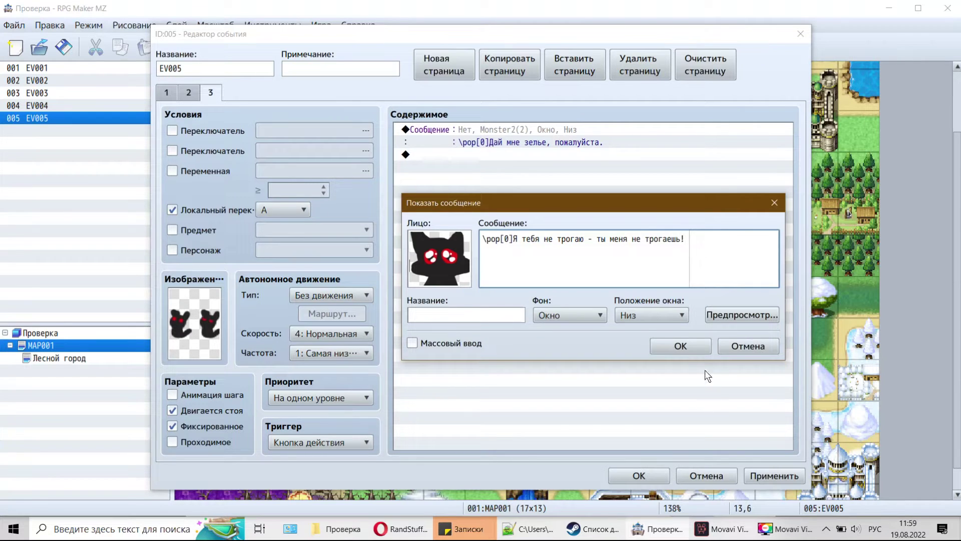
pyautogui.click(680, 345)
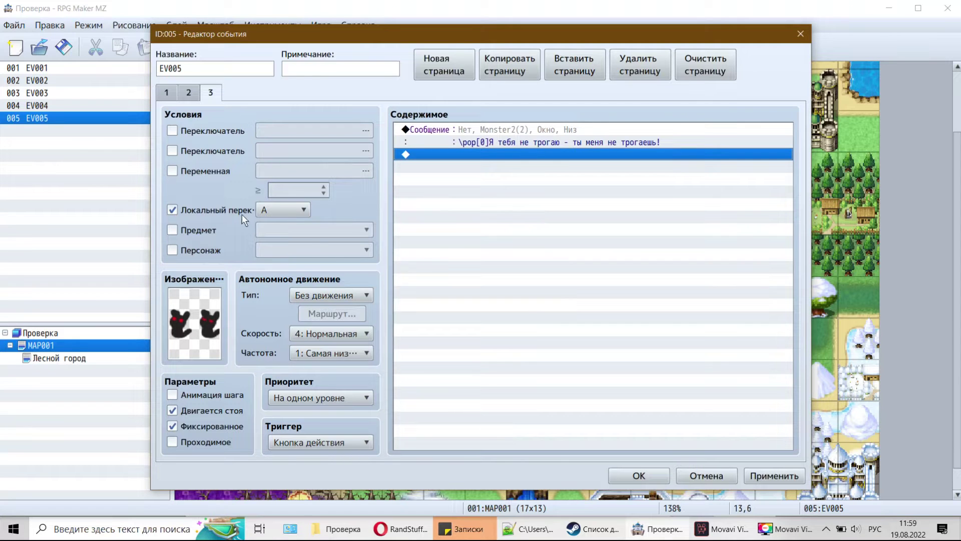
# Step: Examine the command lists on all three pages of event EV005, including the movement route on page 1
pyautogui.click(190, 95)
pyautogui.click(588, 360)
pyautogui.click(566, 405)
pyautogui.scroll(-1, 568, 388)
pyautogui.click(169, 95)
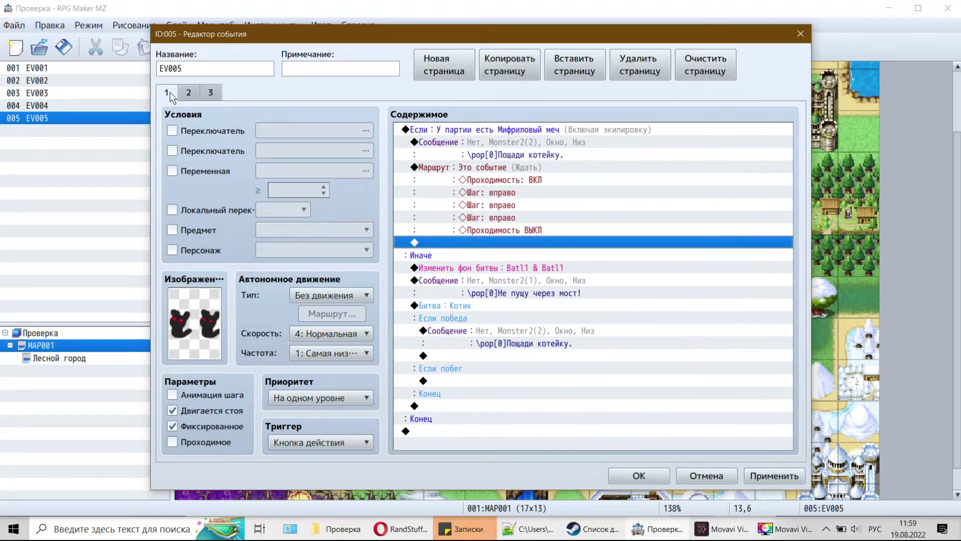
pyautogui.keyDown('shift'); pyautogui.click(538, 167); pyautogui.keyUp('shift')
pyautogui.keyDown('ctrl'); pyautogui.click(513, 217); pyautogui.keyUp('ctrl')
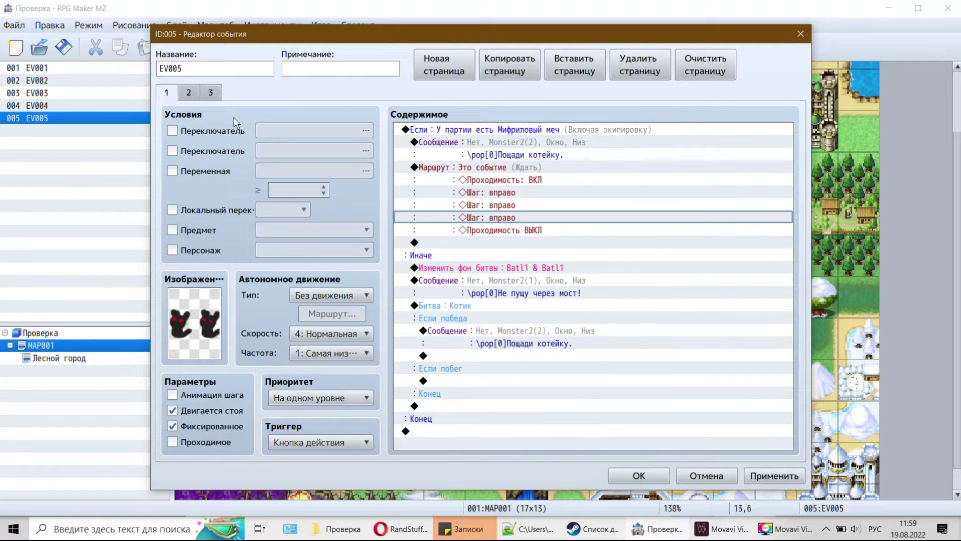
pyautogui.click(210, 92)
pyautogui.click(190, 92)
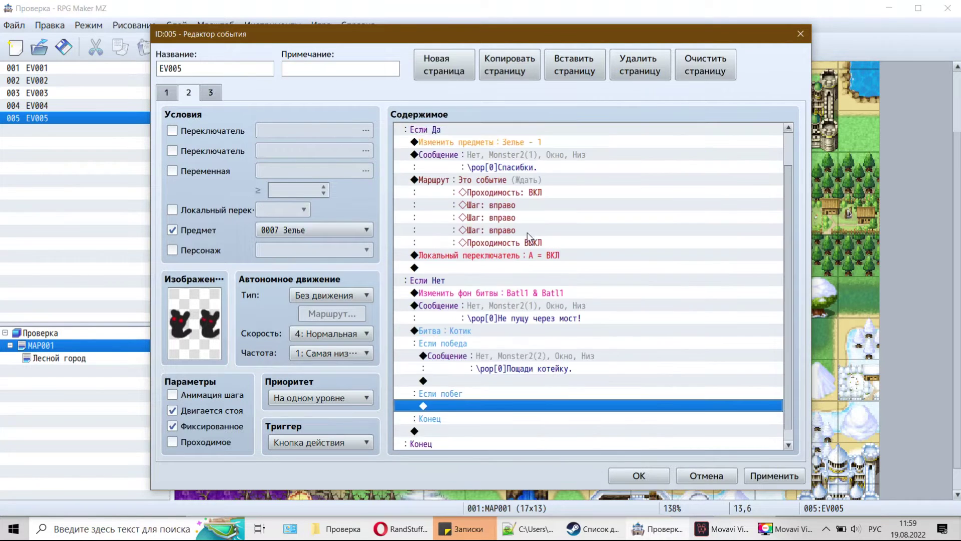
# Step: Copy the "Локальный переключатель: A = ВКЛ" command from page 2 and paste it after the movement route in page 1's Мифриловый меч branch
pyautogui.rightClick(520, 254)
pyautogui.click(590, 314)
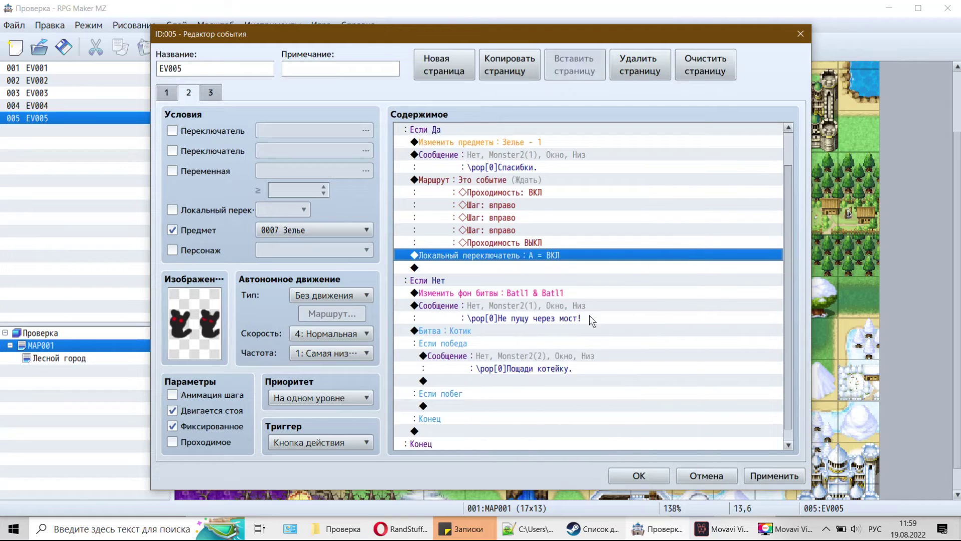
pyautogui.click(211, 94)
pyautogui.click(173, 95)
pyautogui.rightClick(492, 244)
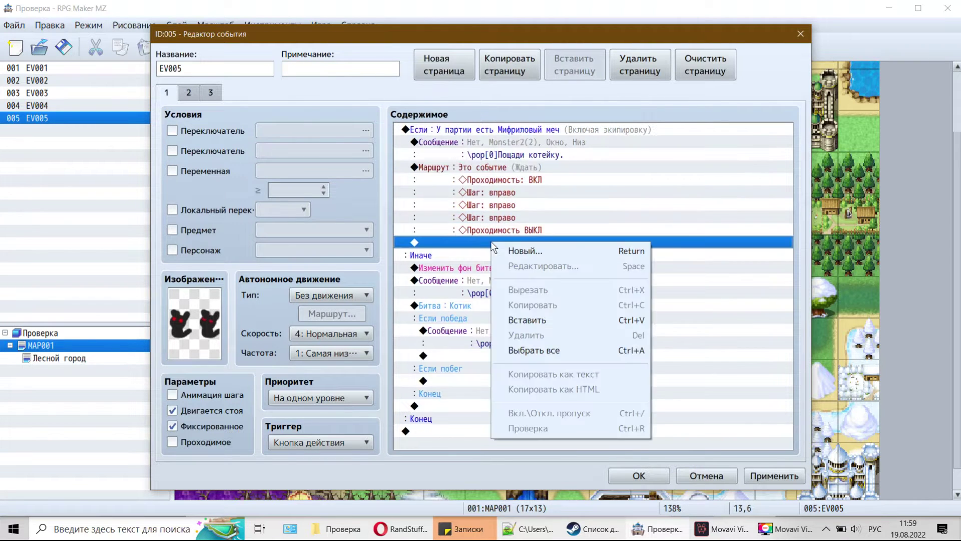
pyautogui.click(533, 319)
pyautogui.click(535, 171)
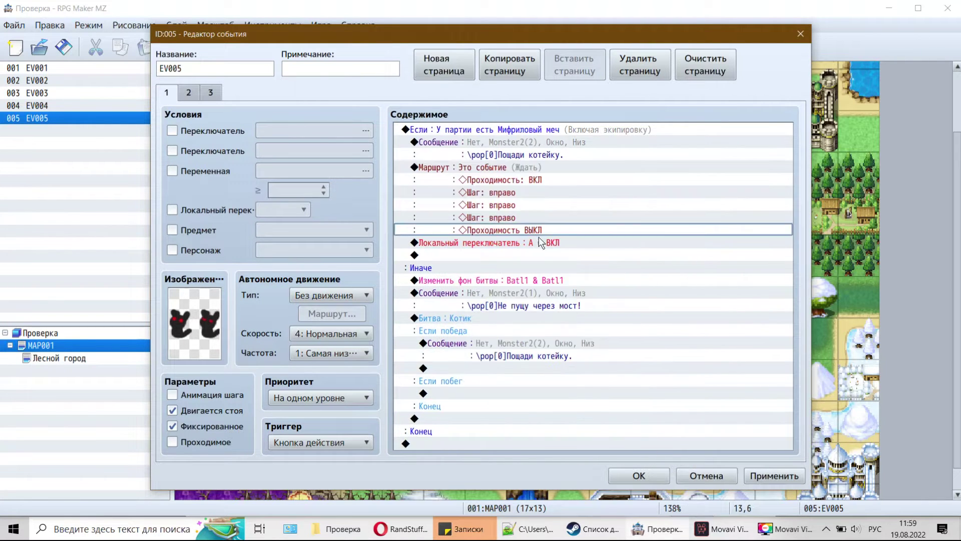
pyautogui.click(541, 256)
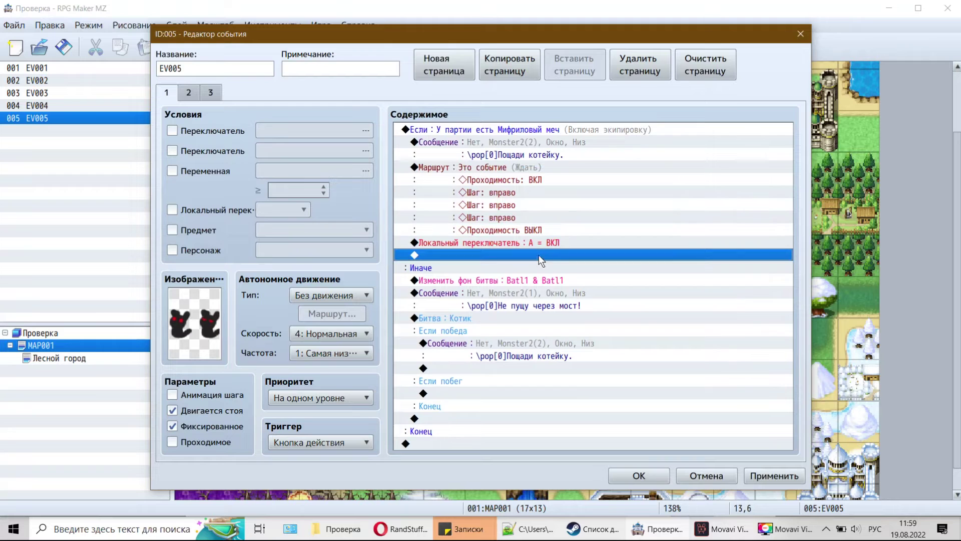
# Step: Review the event's three pages once more and confirm the changes to EV005
pyautogui.click(213, 94)
pyautogui.click(182, 94)
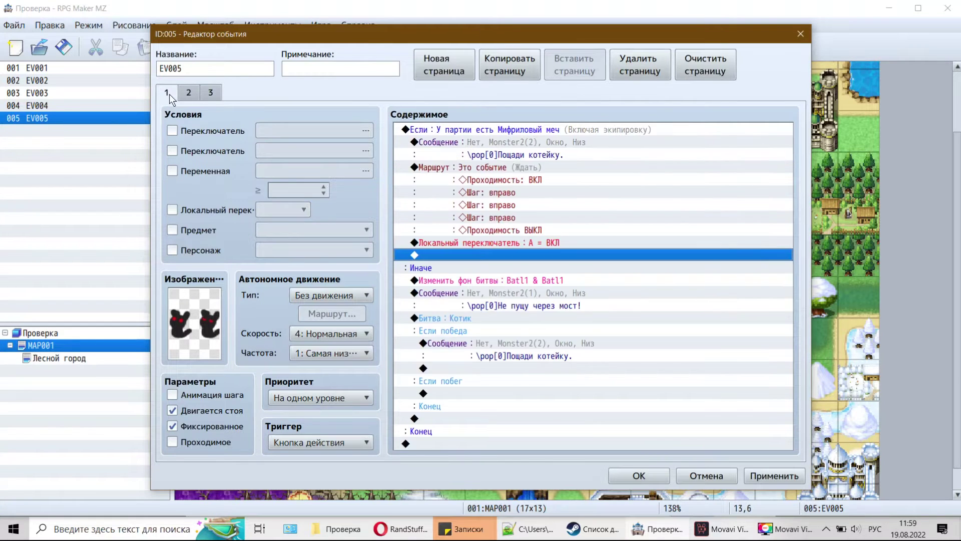
pyautogui.click(210, 93)
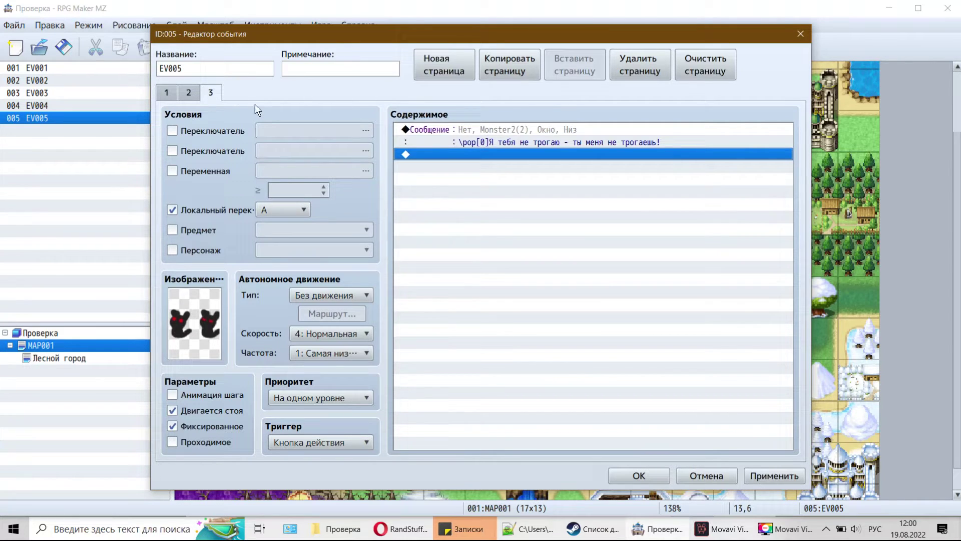
pyautogui.moveTo(310, 40); pyautogui.dragTo(369, 30)
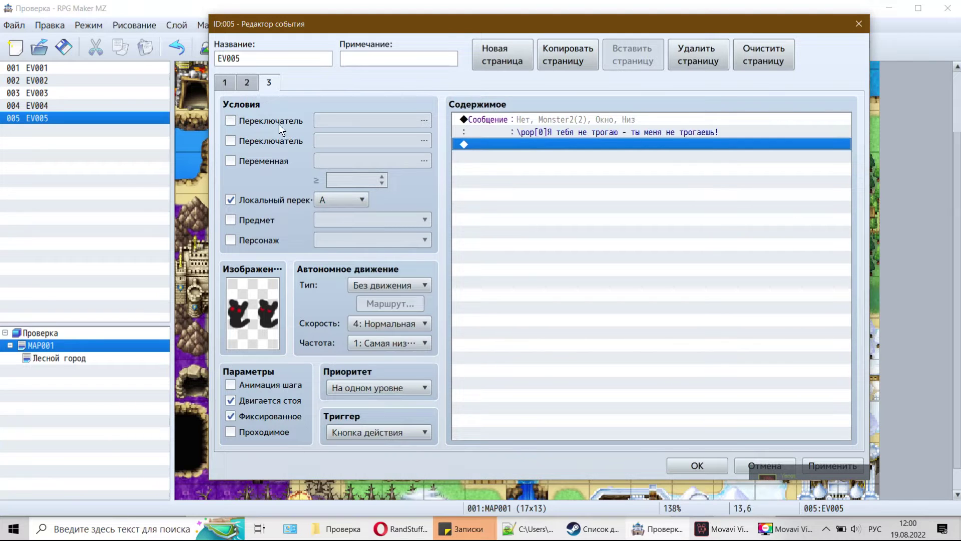
pyautogui.click(254, 81)
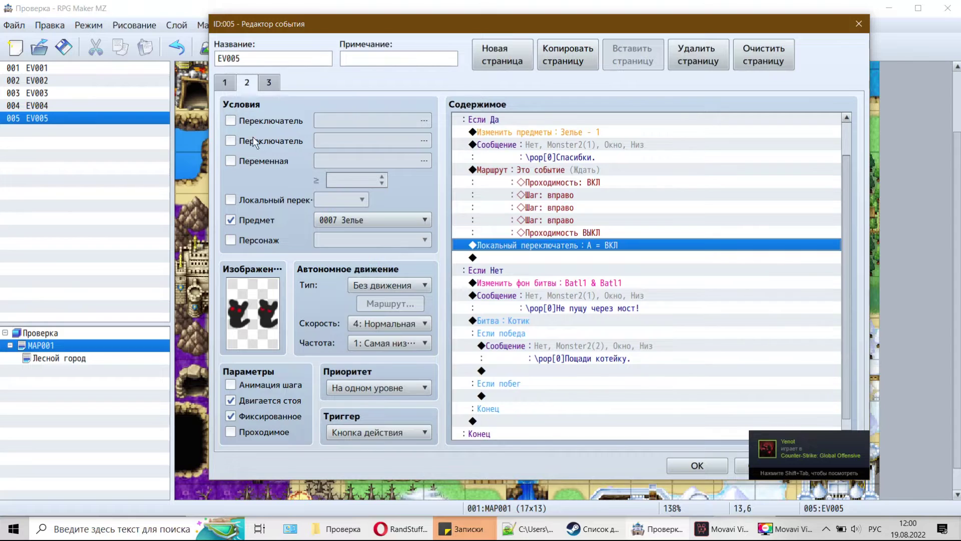
pyautogui.click(232, 85)
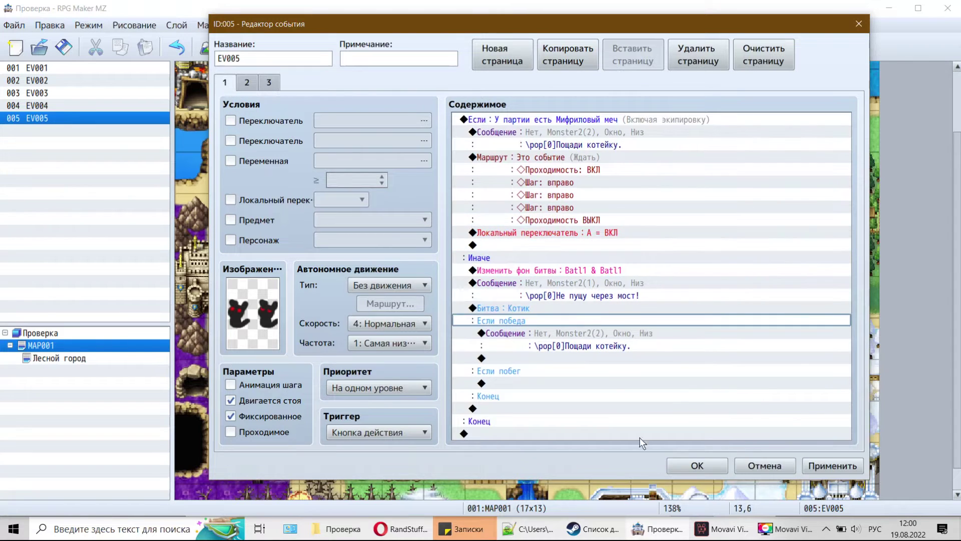
pyautogui.click(693, 466)
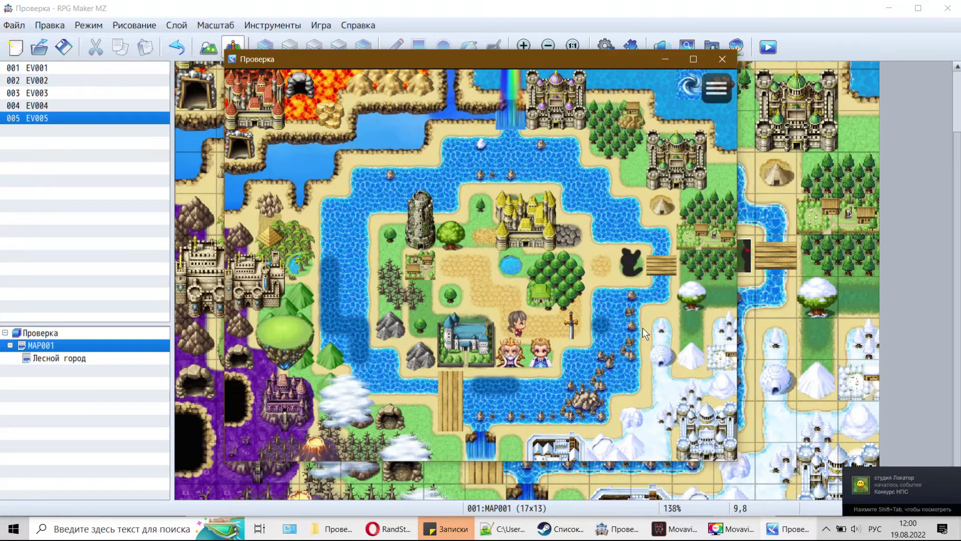
# Step: In the playtest, talk to the crowned character below the path and pick up the sword
pyautogui.press('Return')
pyautogui.press('Return')
pyautogui.press('Return')
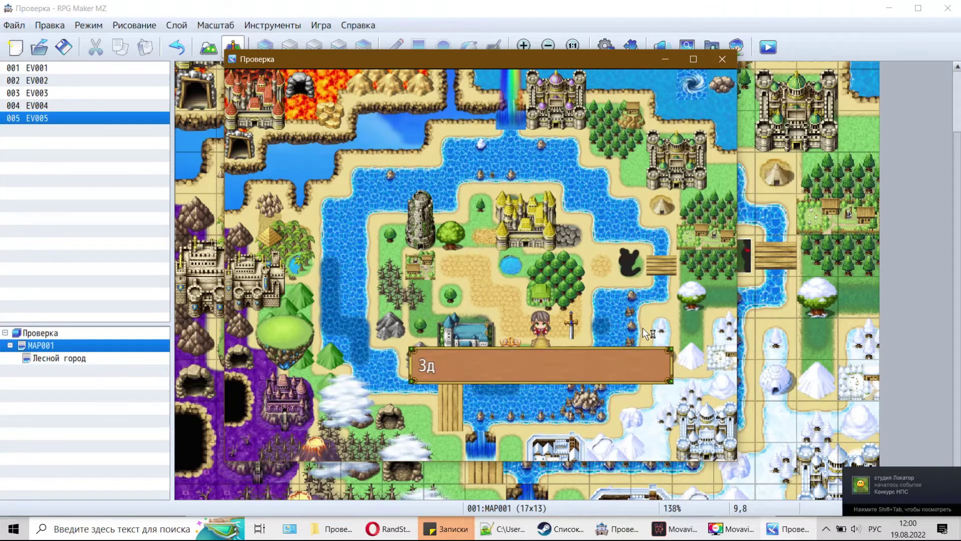
pyautogui.press('Return')
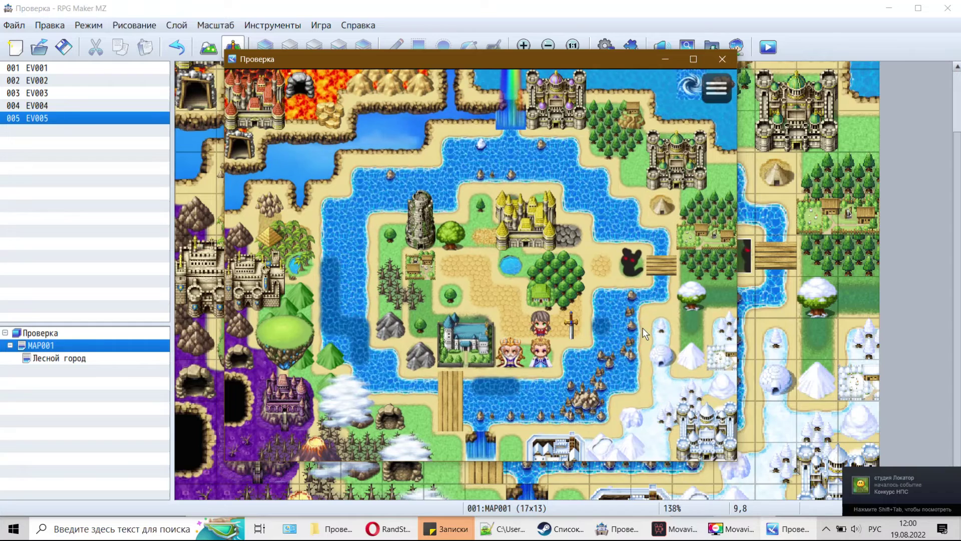
pyautogui.press('Return')
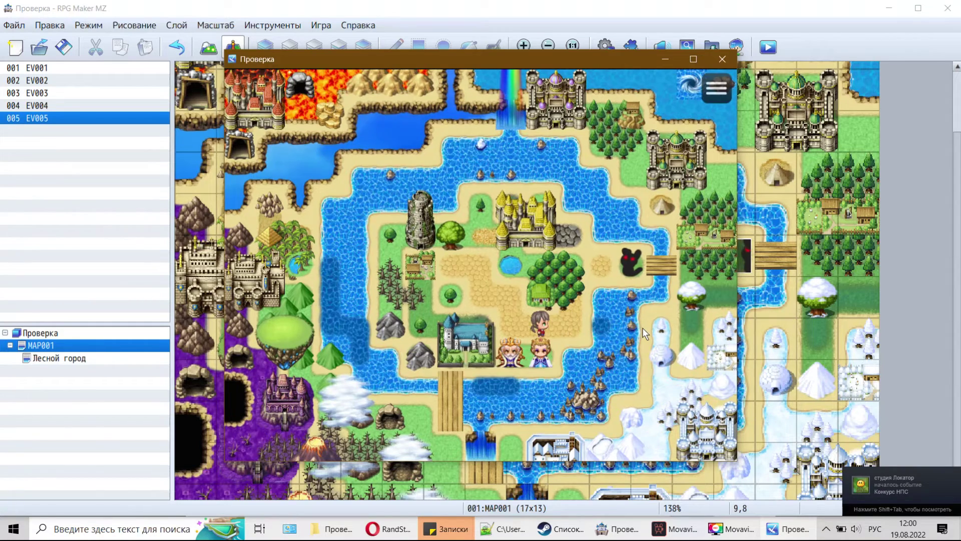
# Step: Walk the hero up and across to the tile beside the black cat guarding the bridge
pyautogui.press('Up')
pyautogui.press('Up')
pyautogui.press('Up')
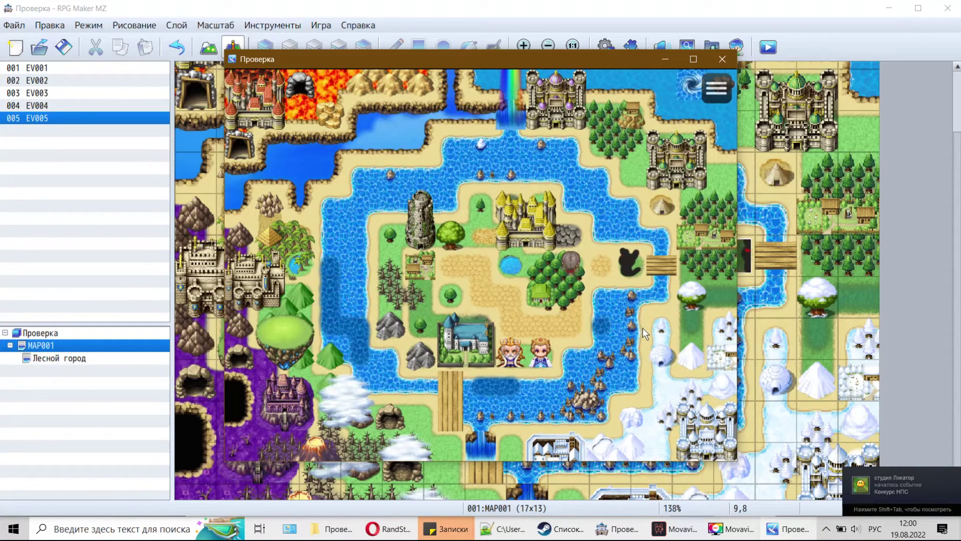
pyautogui.press('Right')
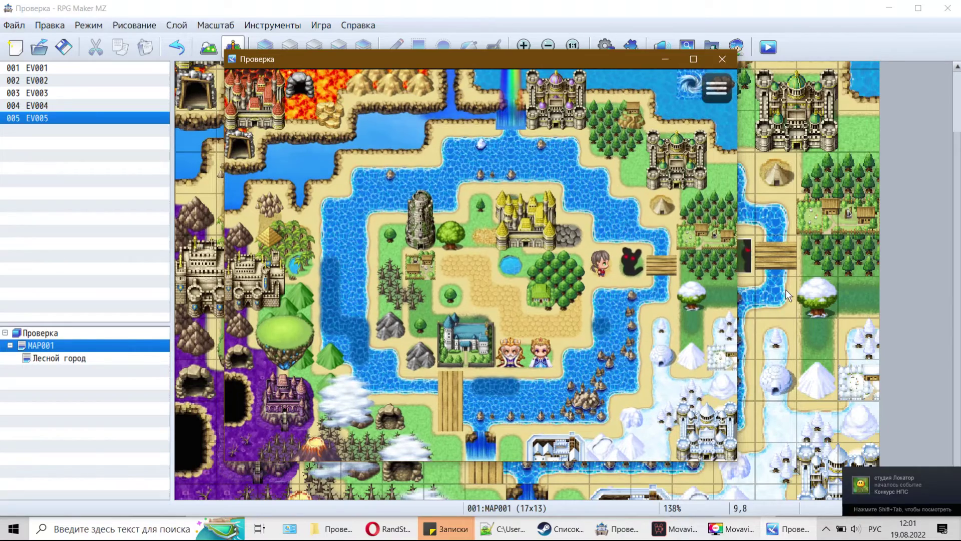
# Step: Reopen the cat's event EV005 in the editor, examine the commands on pages 1 and 2, and close it
pyautogui.click(740, 263)
pyautogui.doubleClick(737, 263)
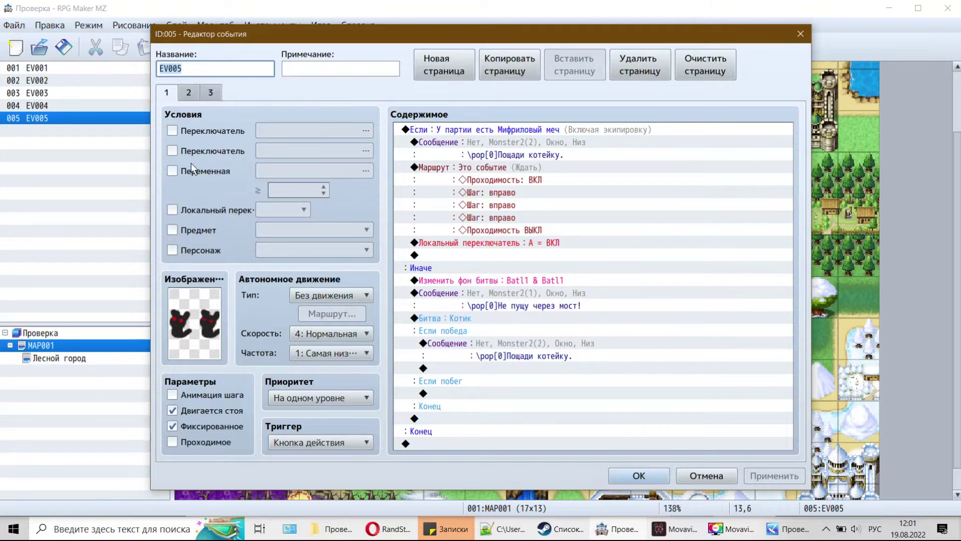
pyautogui.click(542, 129)
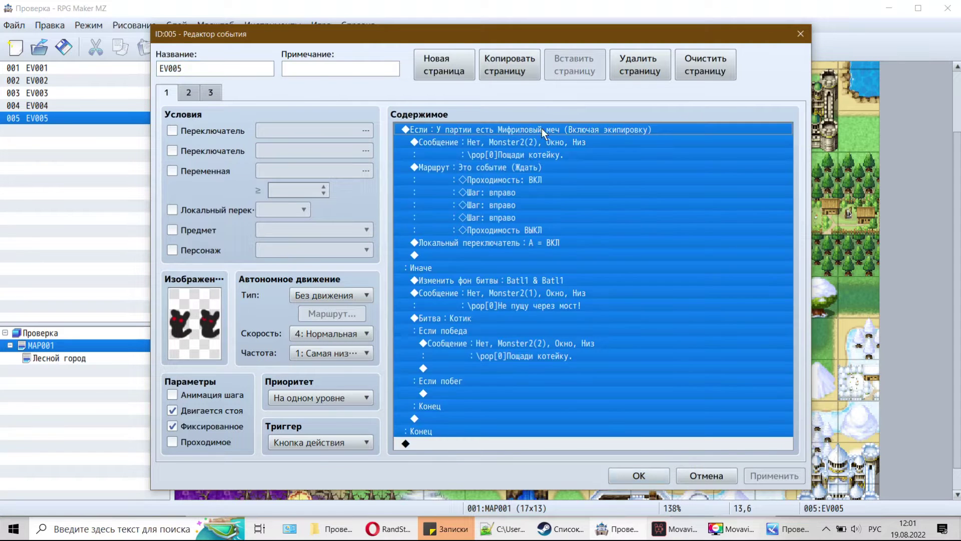
pyautogui.doubleClick(466, 181)
pyautogui.click(195, 96)
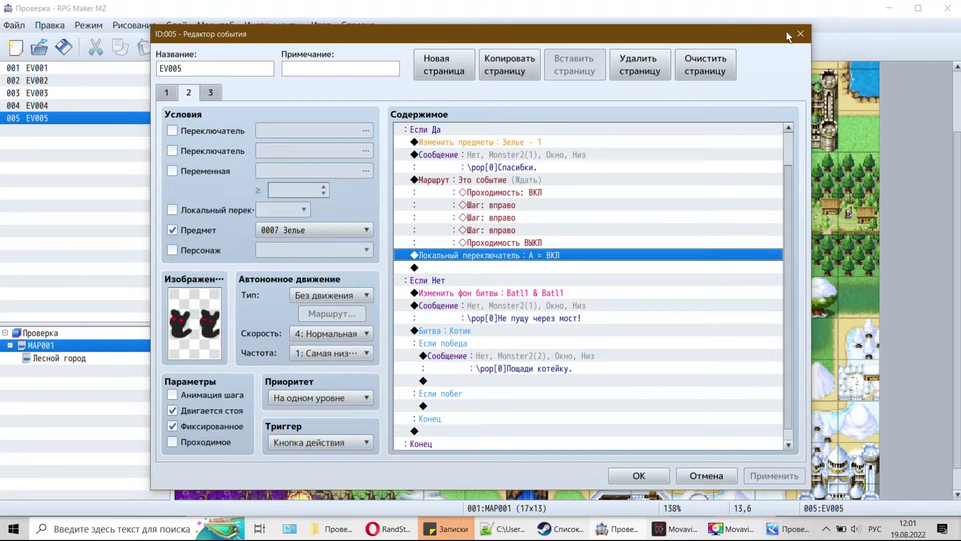
pyautogui.click(809, 36)
# Step: Return to the playtest, talk to the cat and answer "Да" to its request for a potion
pyautogui.hotkey('ctrl', 'r')
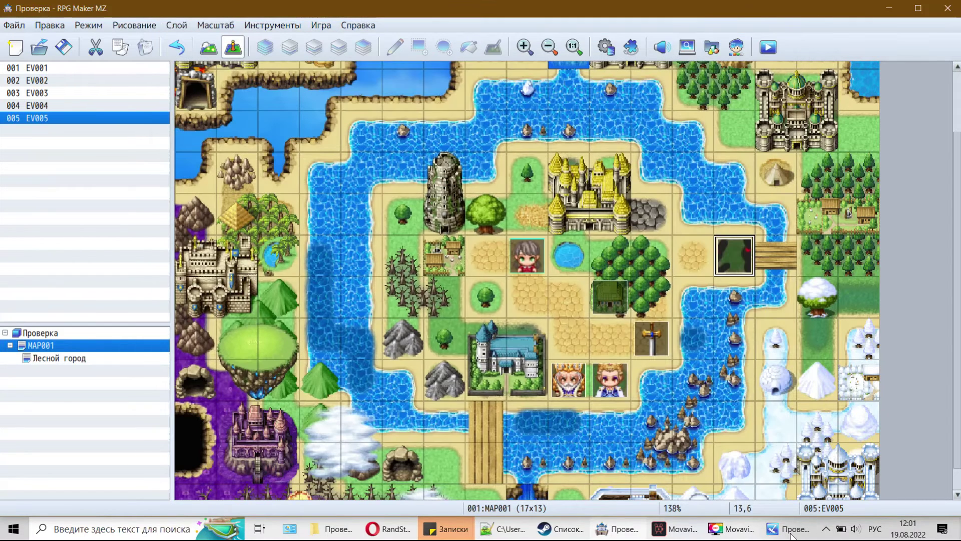
pyautogui.press('Return')
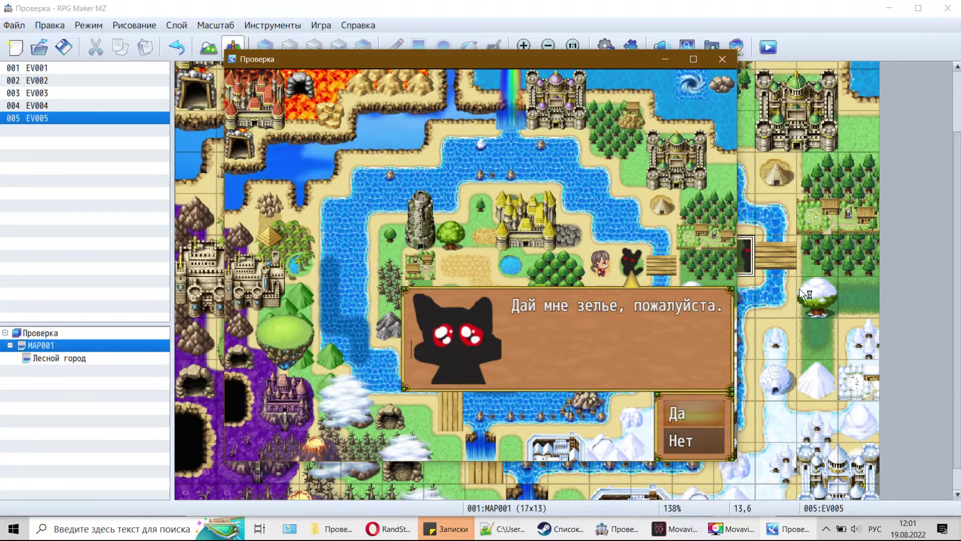
pyautogui.press('Return')
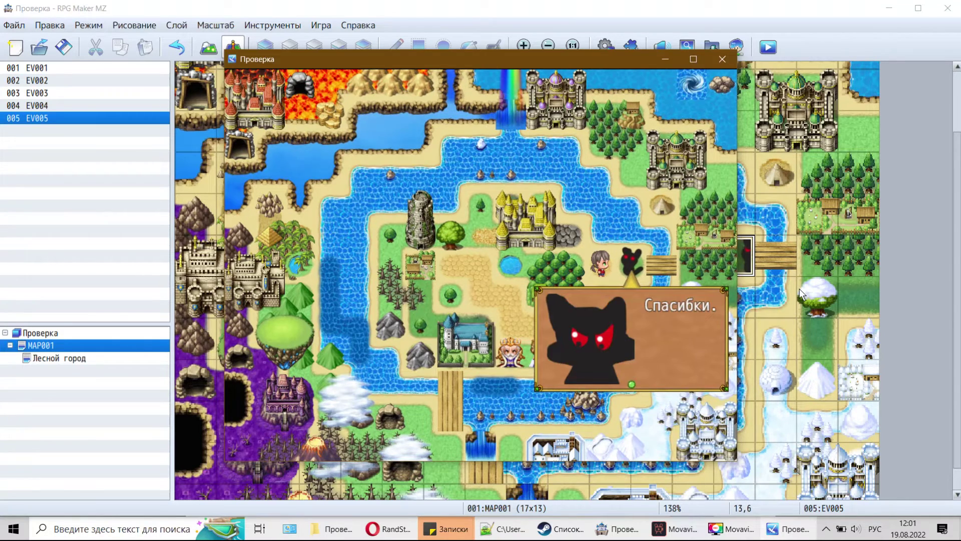
# Step: Dismiss the cat's thanks, walk the hero toward the bridge and close the playtest
pyautogui.press('Return')
pyautogui.press('Right')
pyautogui.press('Right')
pyautogui.press('Right')
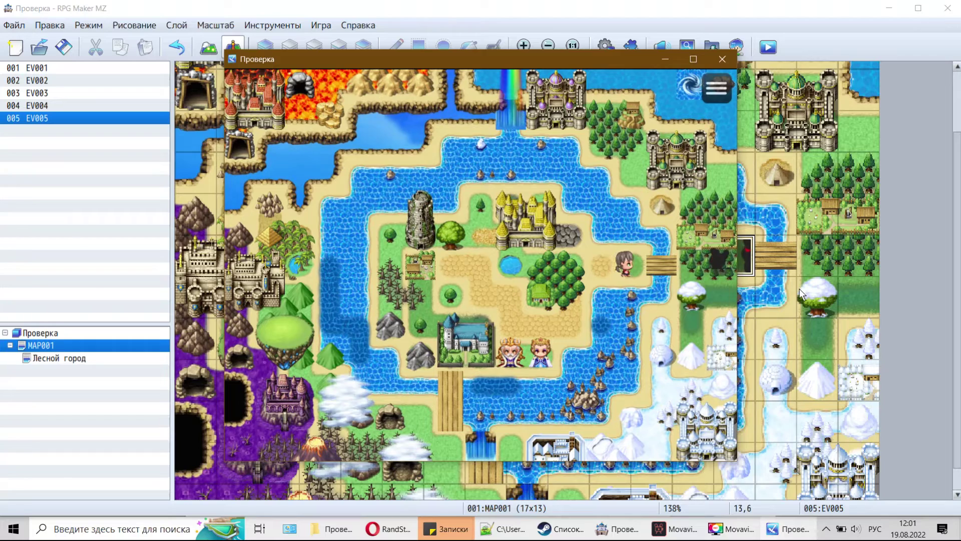
pyautogui.press('Return')
pyautogui.hotkey('alt', 'F4')
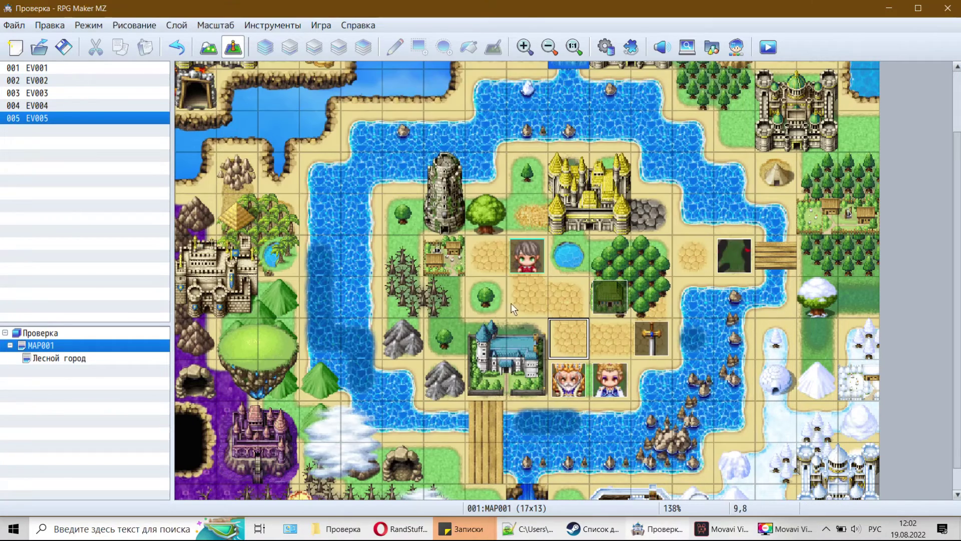
pyautogui.click(608, 323)
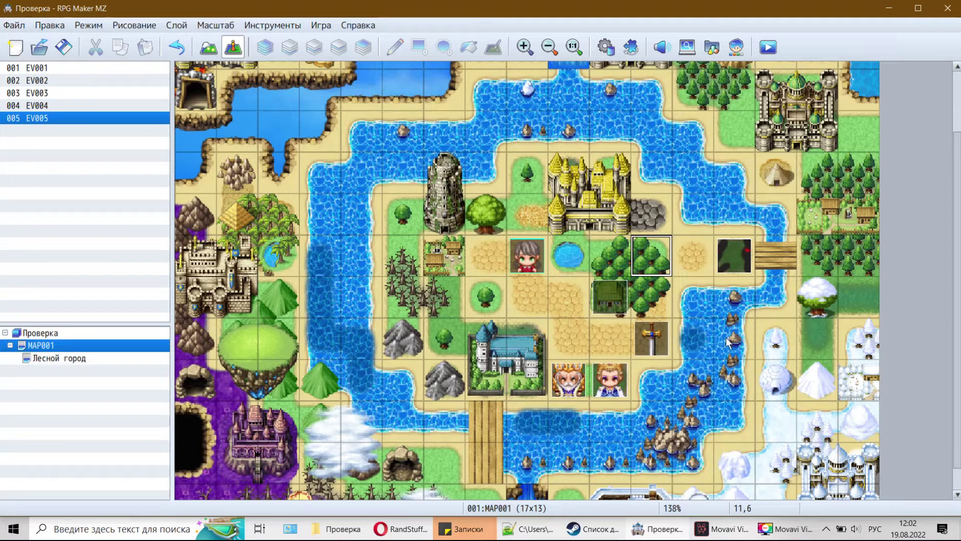
pyautogui.moveTo(791, 256)
pyautogui.mouseDown()
pyautogui.moveTo(836, 263)
pyautogui.moveTo(776, 259)
pyautogui.mouseUp()
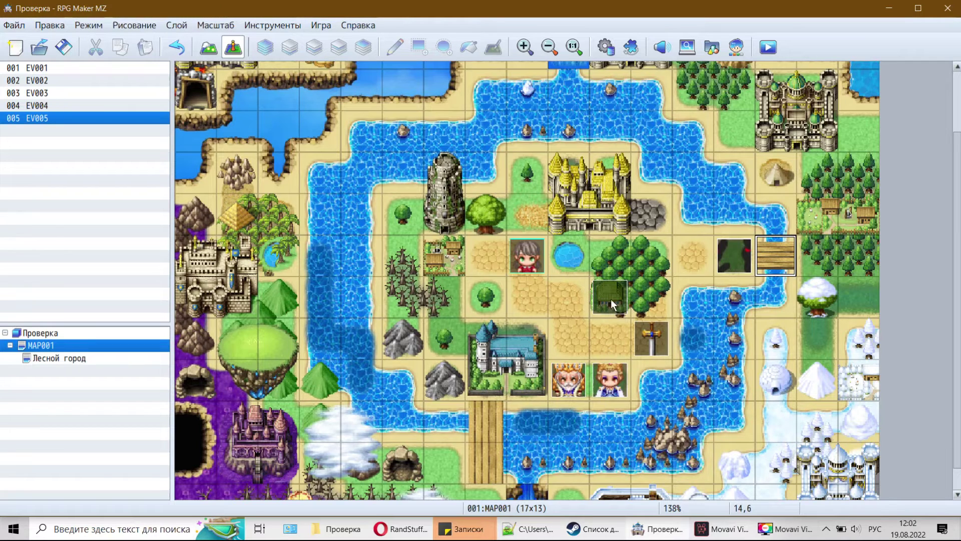
pyautogui.click(607, 390)
pyautogui.click(693, 297)
pyautogui.click(795, 256)
pyautogui.click(696, 279)
pyautogui.click(692, 262)
pyautogui.click(786, 264)
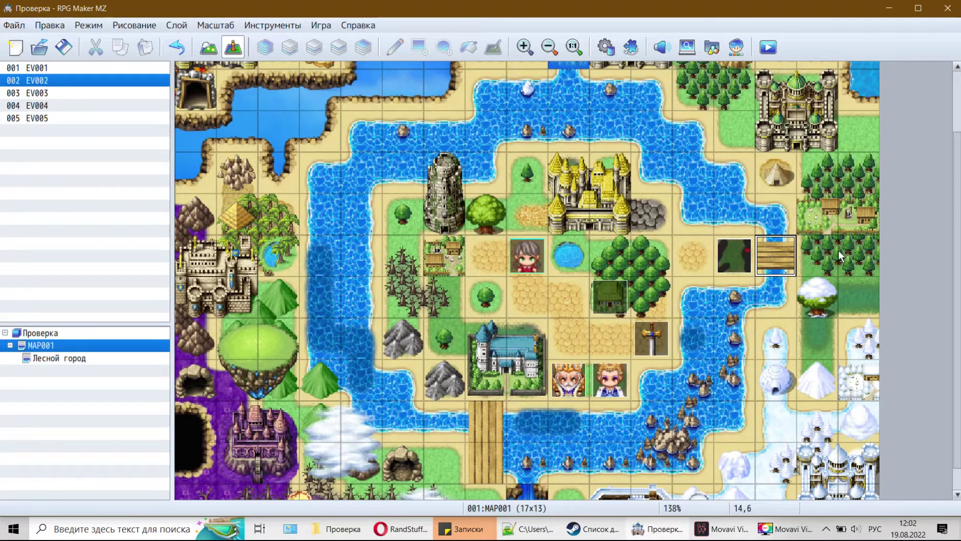
# Step: Create a new event on the bridge tile at 14,6 and set its trigger to "Касание игрока"
pyautogui.doubleClick(784, 256)
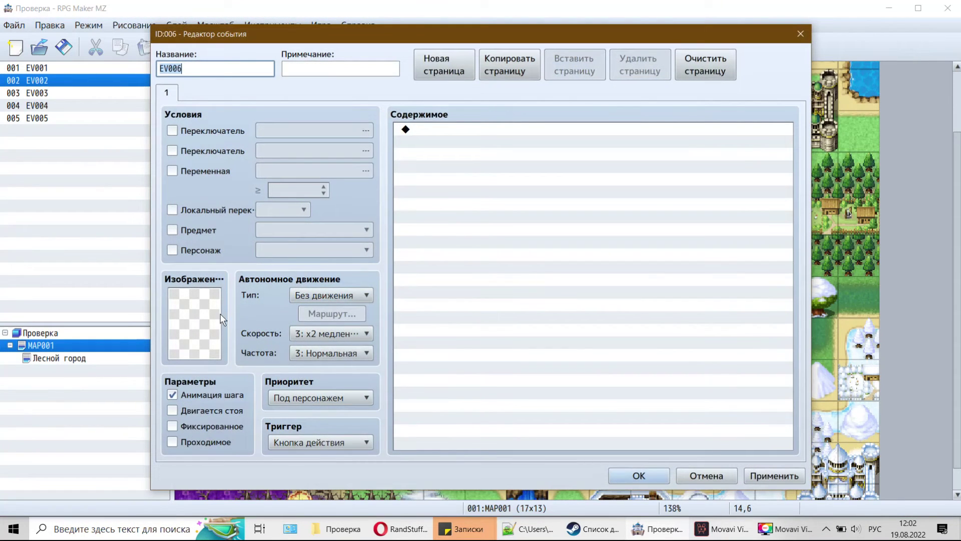
pyautogui.click(570, 175)
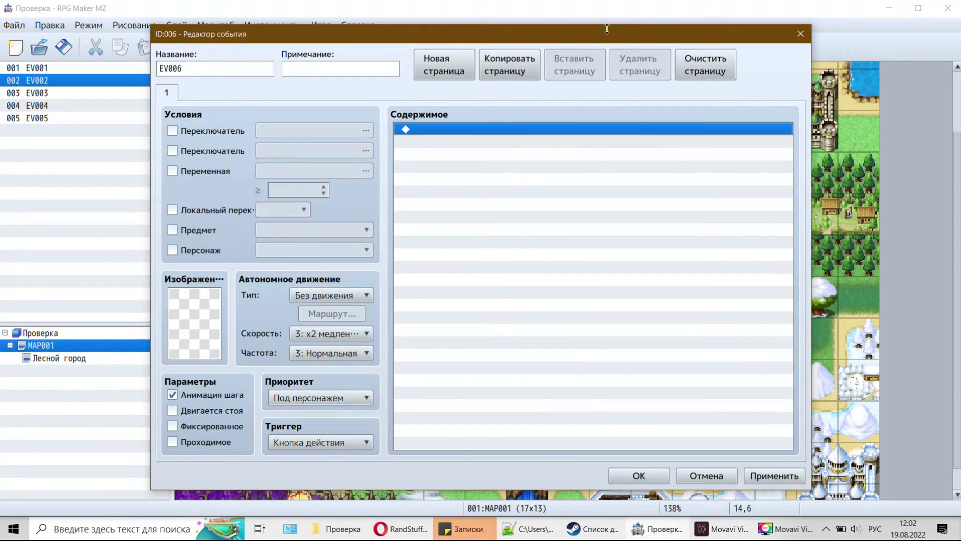
pyautogui.moveTo(605, 38); pyautogui.dragTo(492, 54)
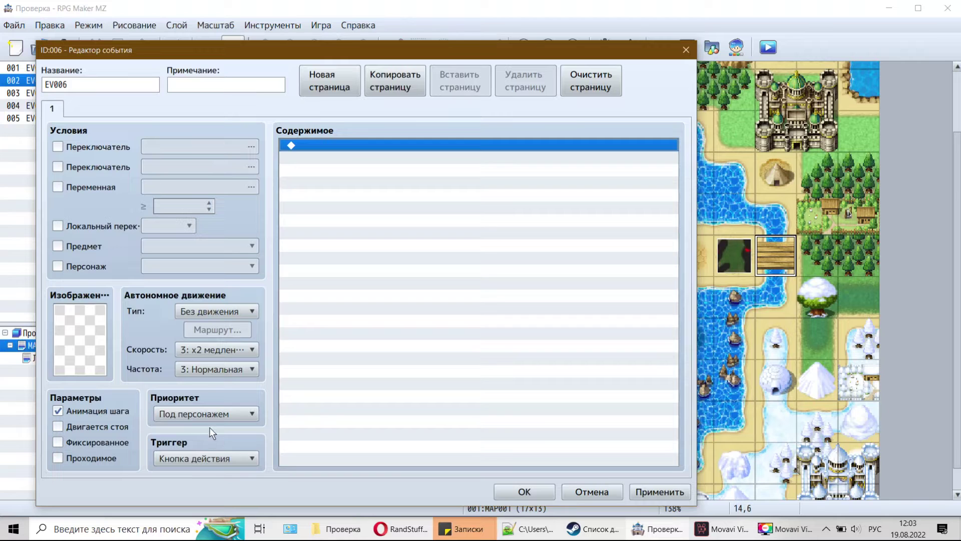
pyautogui.click(209, 456)
pyautogui.click(188, 485)
pyautogui.moveTo(454, 52); pyautogui.dragTo(489, 44)
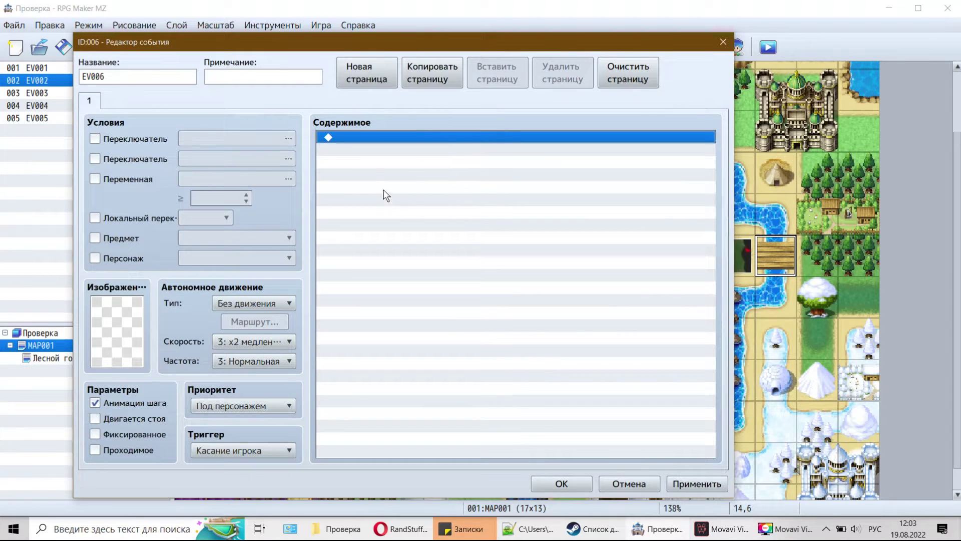
# Step: Add a message command reading "ВЫ попали в земли котов" to the bridge event
pyautogui.doubleClick(417, 180)
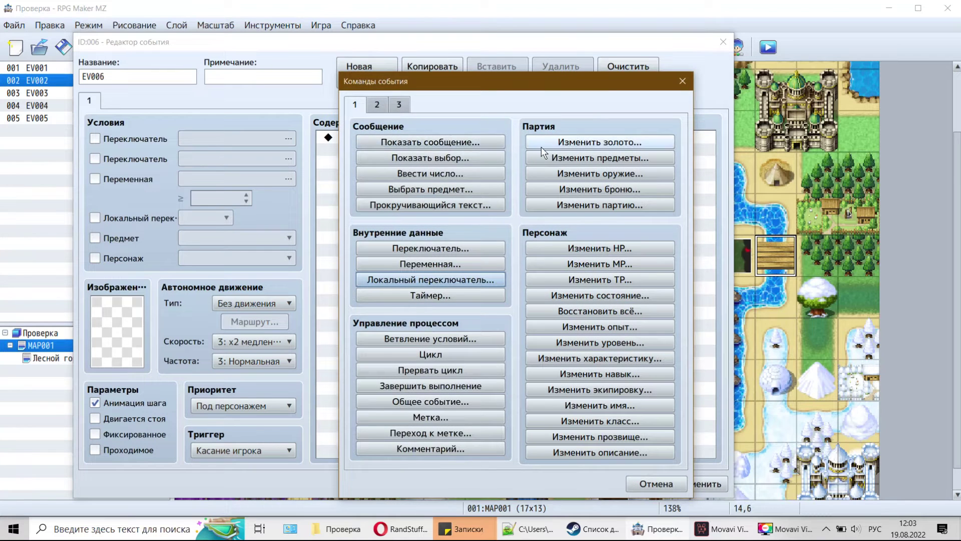
pyautogui.click(389, 143)
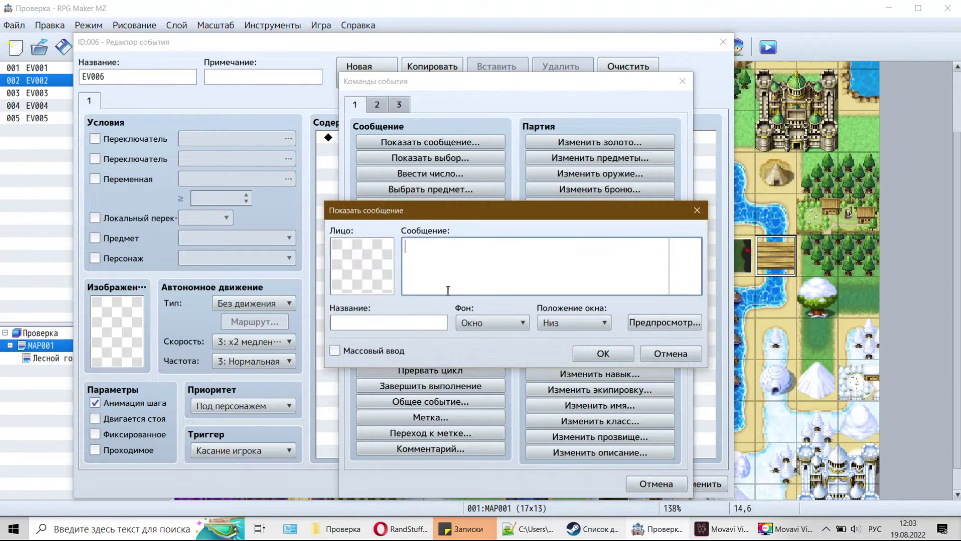
pyautogui.moveTo(456, 265)
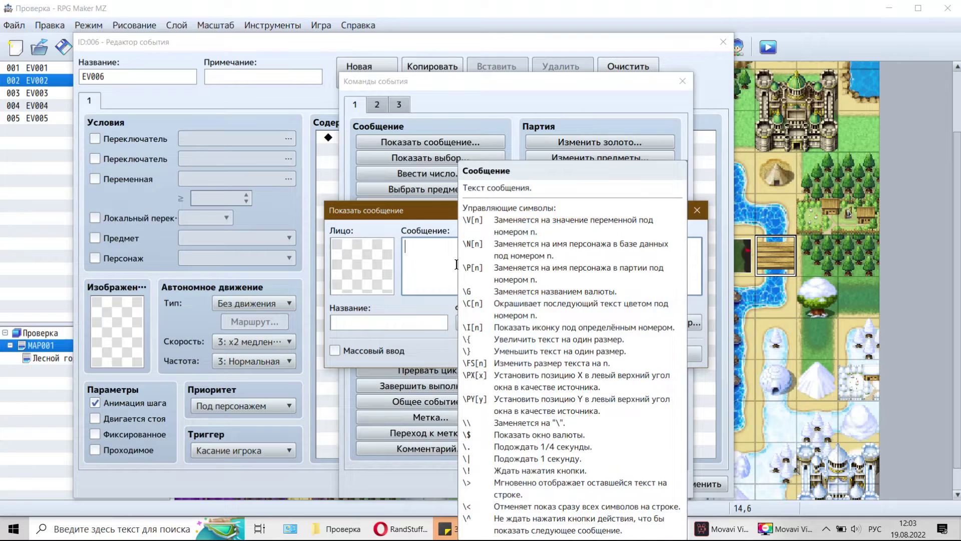
pyautogui.write('Вы попали')
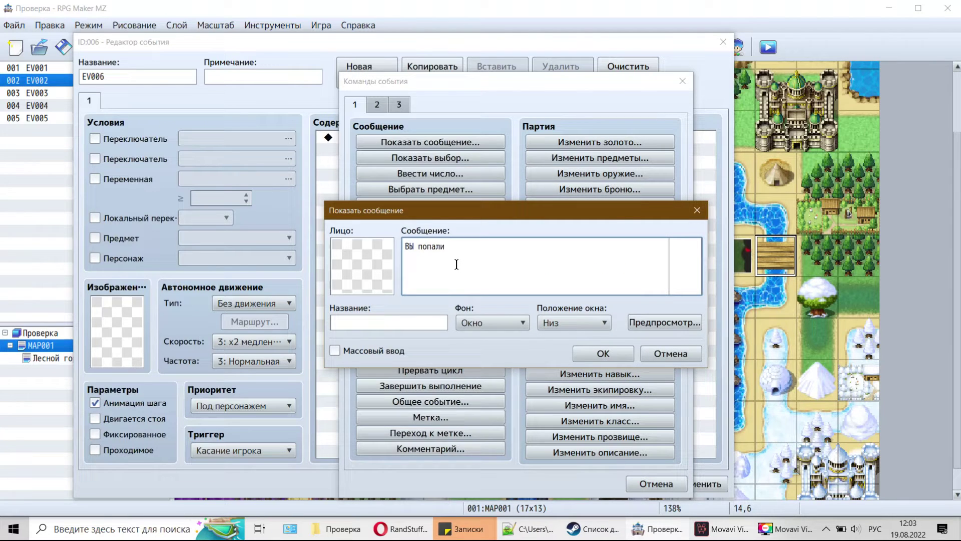
pyautogui.write(' в земли')
pyautogui.write('котов')
pyautogui.click(595, 353)
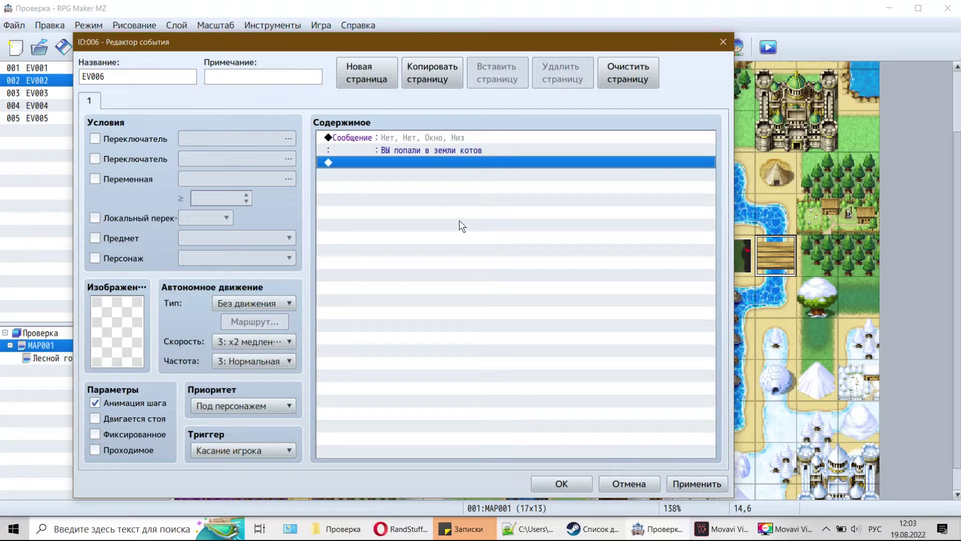
# Step: Turn local switch A on after the message, add an empty second page conditioned on local switch A, and save the event
pyautogui.doubleClick(419, 190)
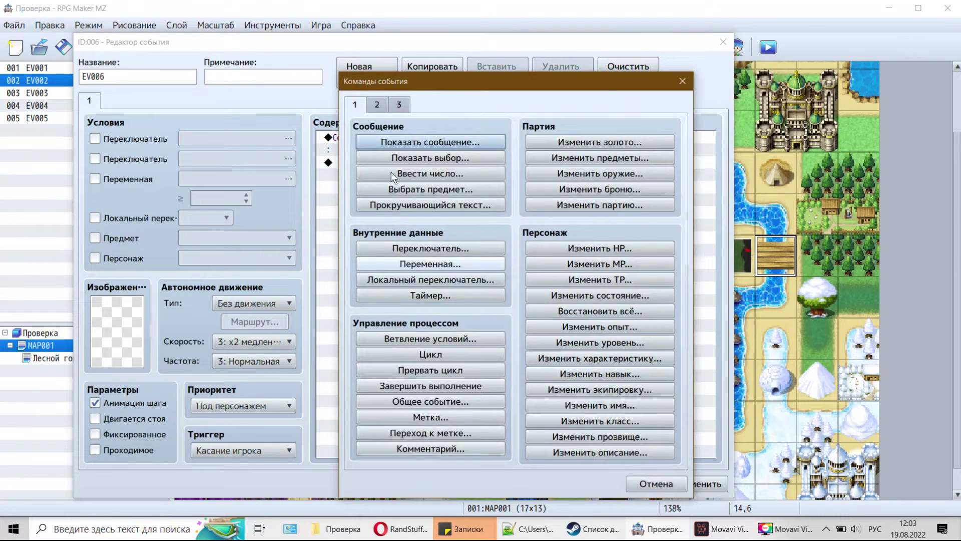
pyautogui.click(404, 280)
pyautogui.click(506, 341)
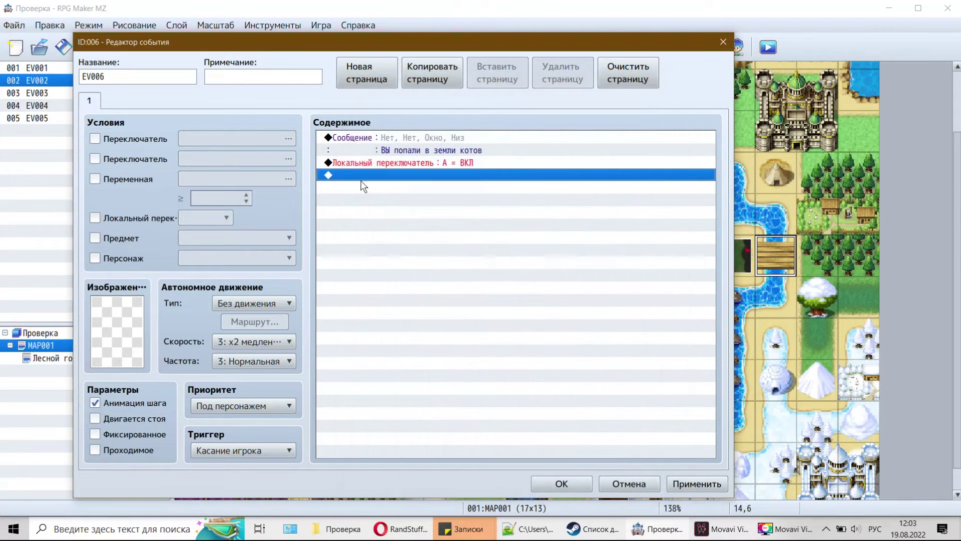
pyautogui.click(371, 71)
pyautogui.click(123, 217)
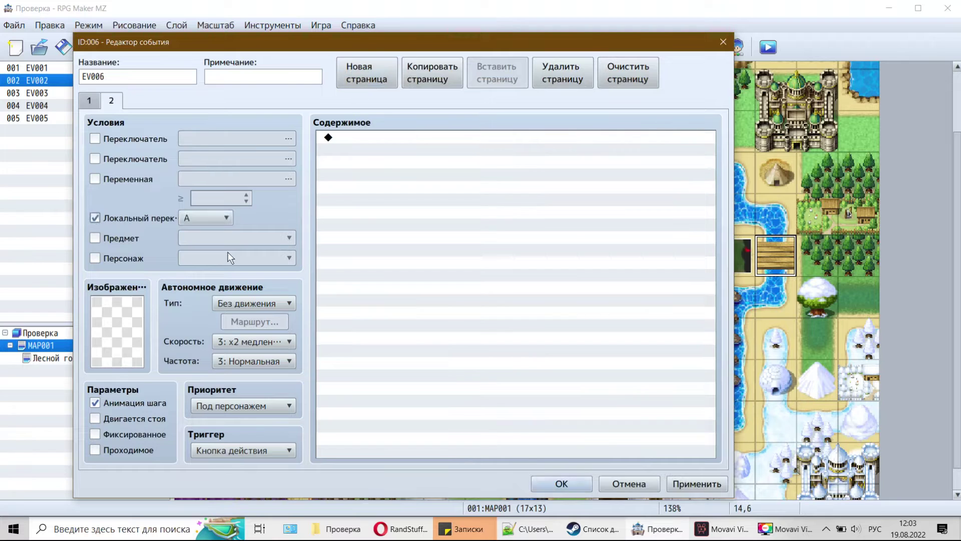
pyautogui.click(551, 485)
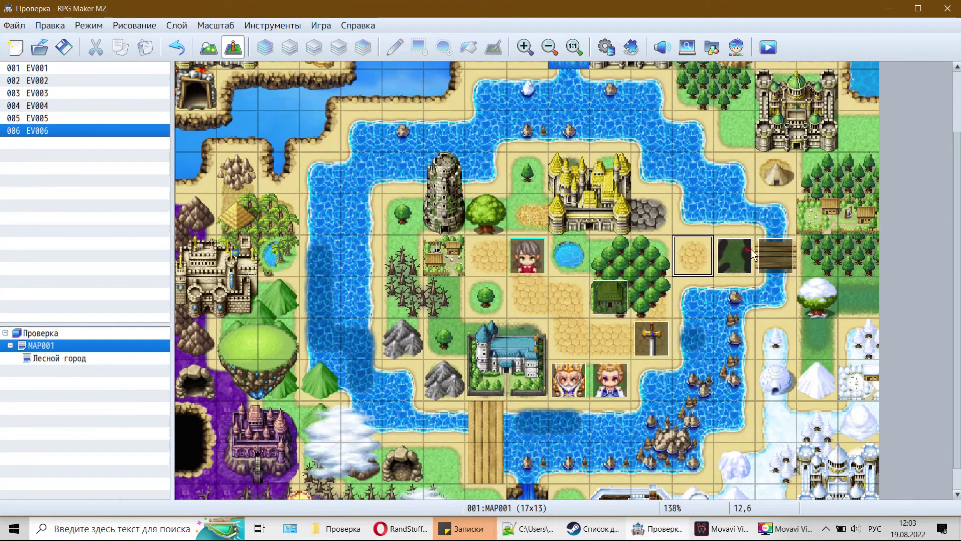
pyautogui.click(784, 259)
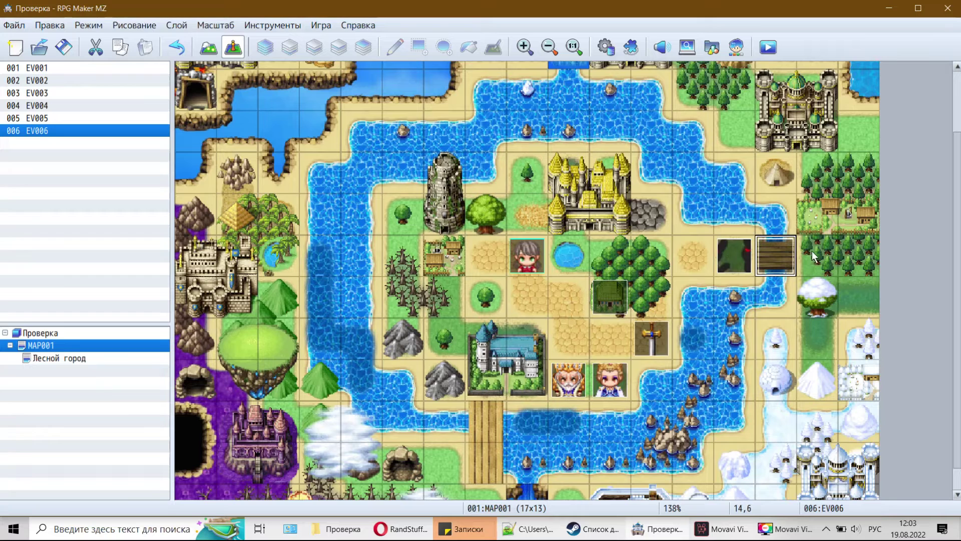
pyautogui.click(773, 300)
pyautogui.click(621, 386)
pyautogui.click(569, 338)
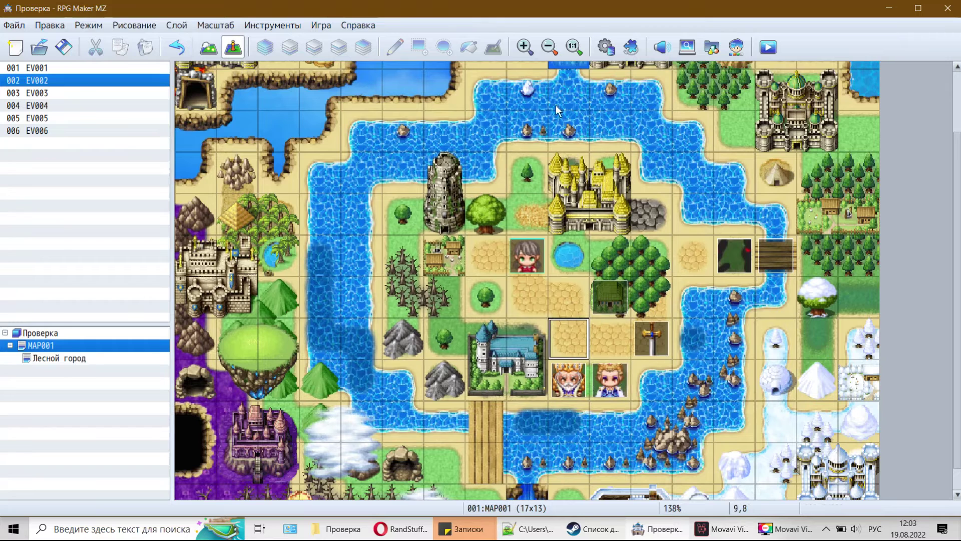
# Step: Launch a playtest of the project and start a new game
pyautogui.click(736, 48)
pyautogui.click(459, 290)
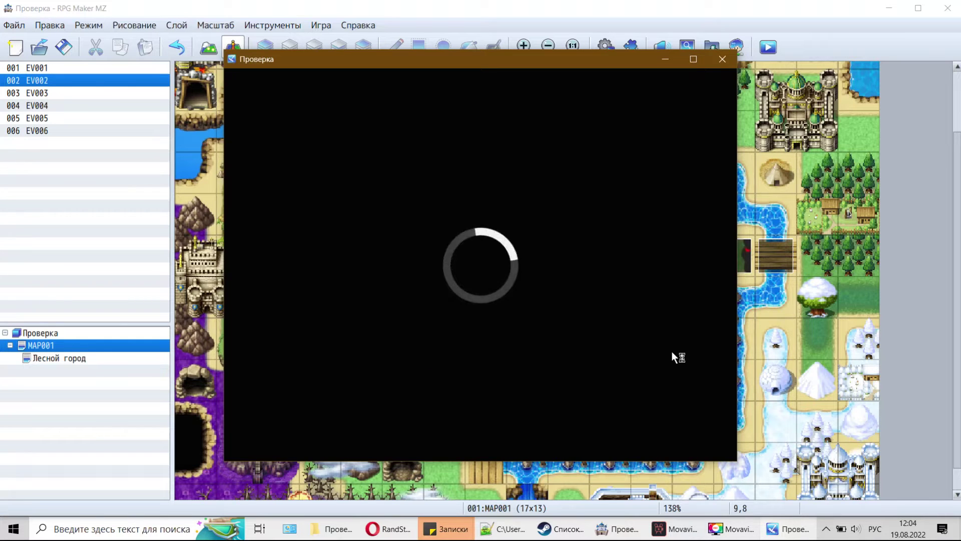
pyautogui.press('Up')
pyautogui.press('Return')
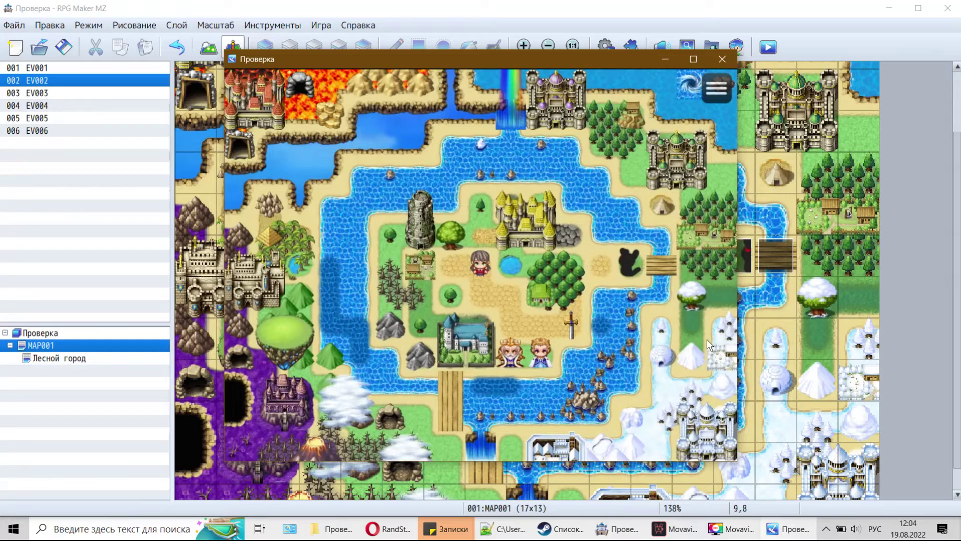
# Step: Walk the hero east to the cat guarding the bridge and talk to it
pyautogui.press('Right')
pyautogui.press('Up')
pyautogui.press('Right')
pyautogui.press('Right')
pyautogui.press('Right')
pyautogui.press('Right')
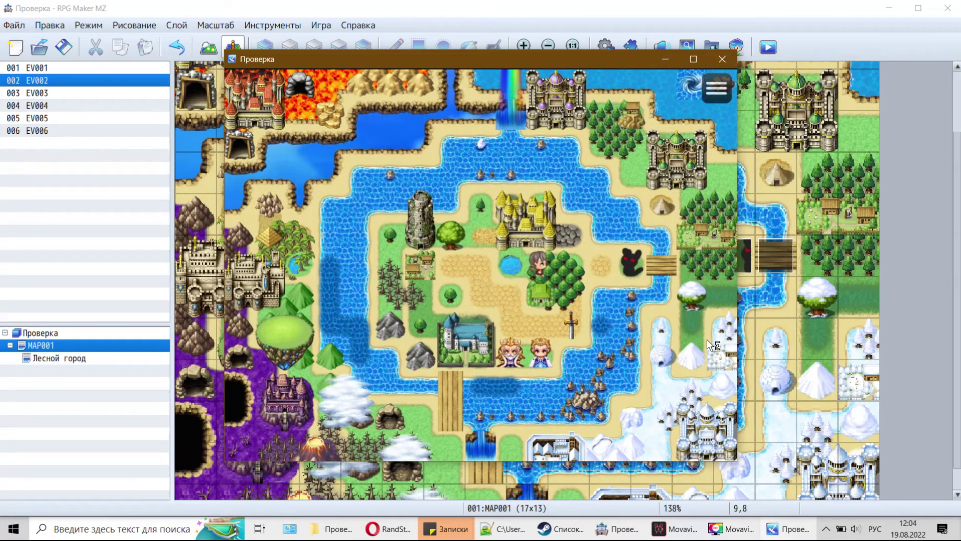
pyautogui.press('Return')
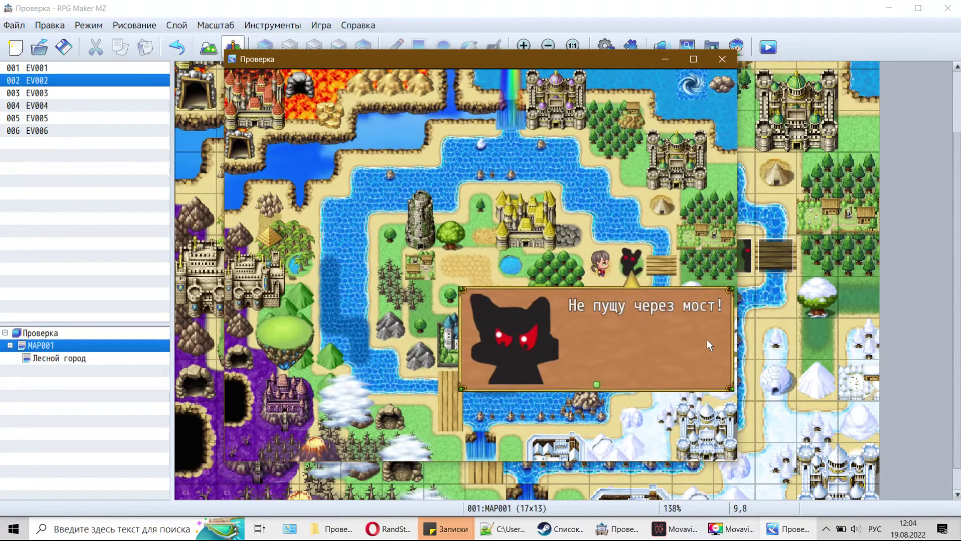
# Step: Dismiss the cat's message and choose "Побег" in the battle
pyautogui.press('Return')
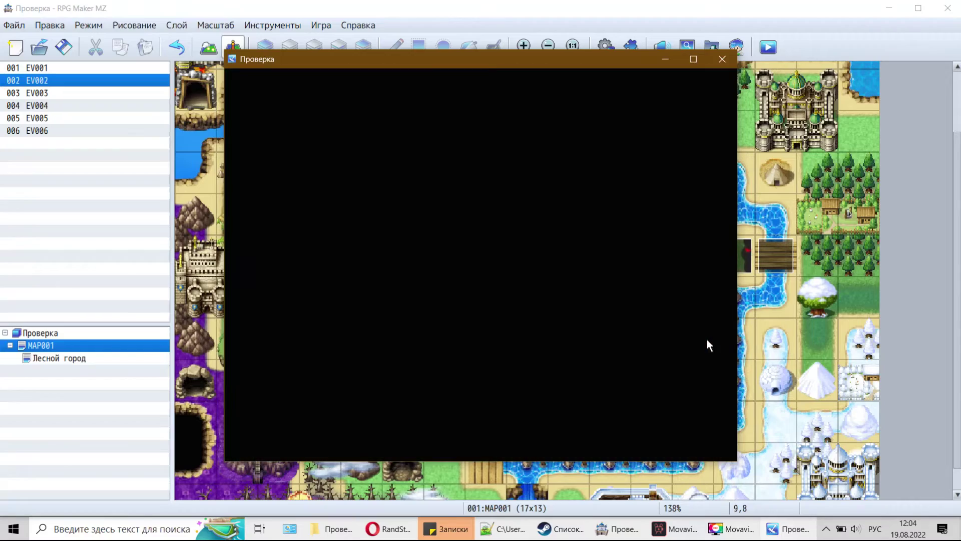
pyautogui.press('Return')
pyautogui.press('Down')
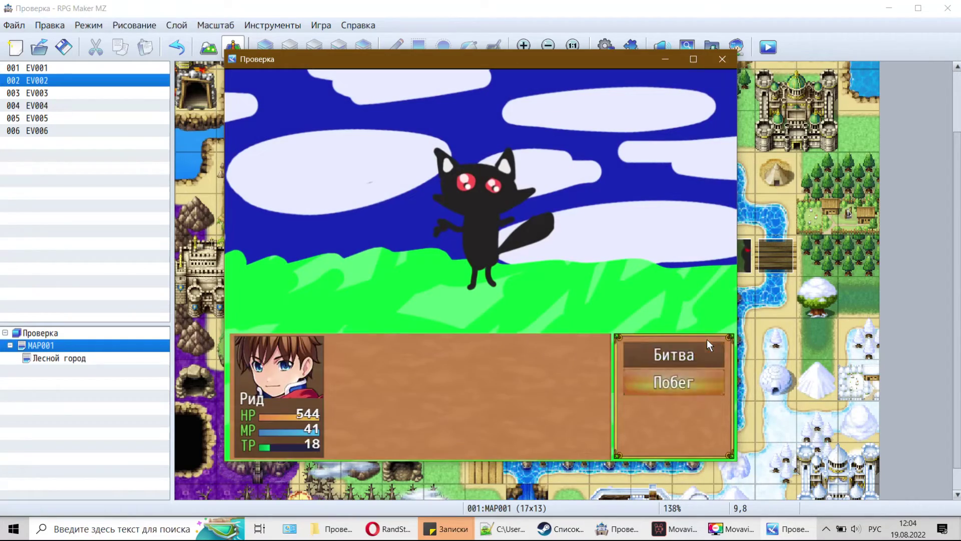
pyautogui.press('Return')
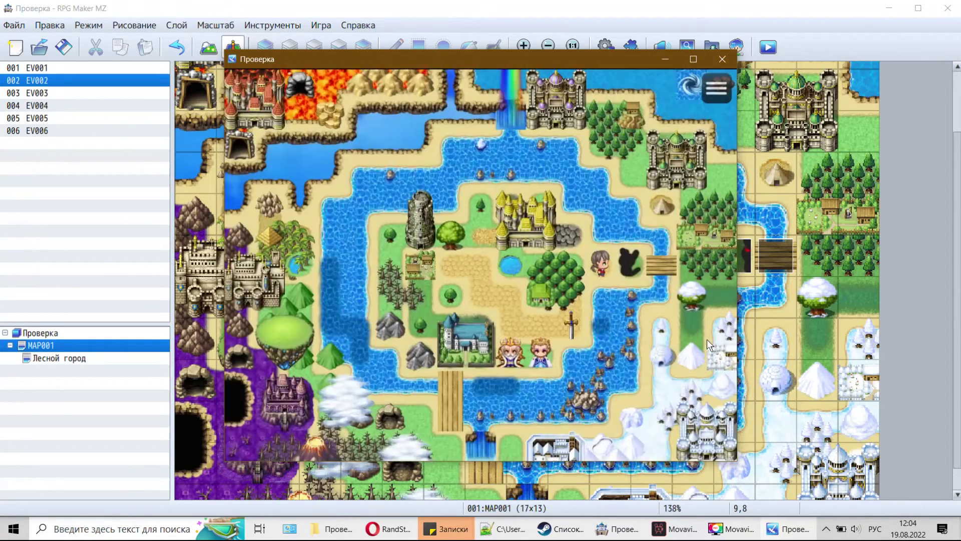
# Step: Approach the cat again to get past it, walk onto the bridge tile and dismiss the bridge event's message
pyautogui.press('Return')
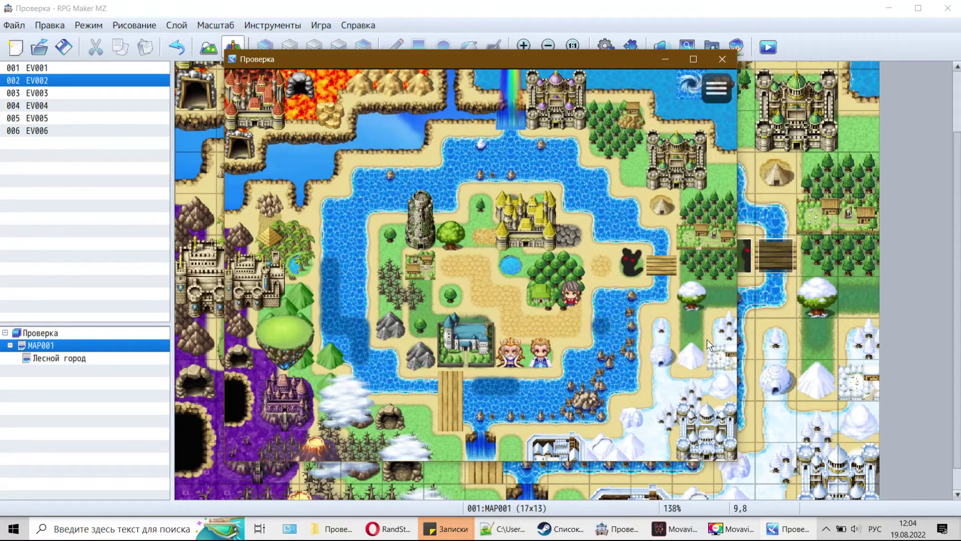
pyautogui.press('Return')
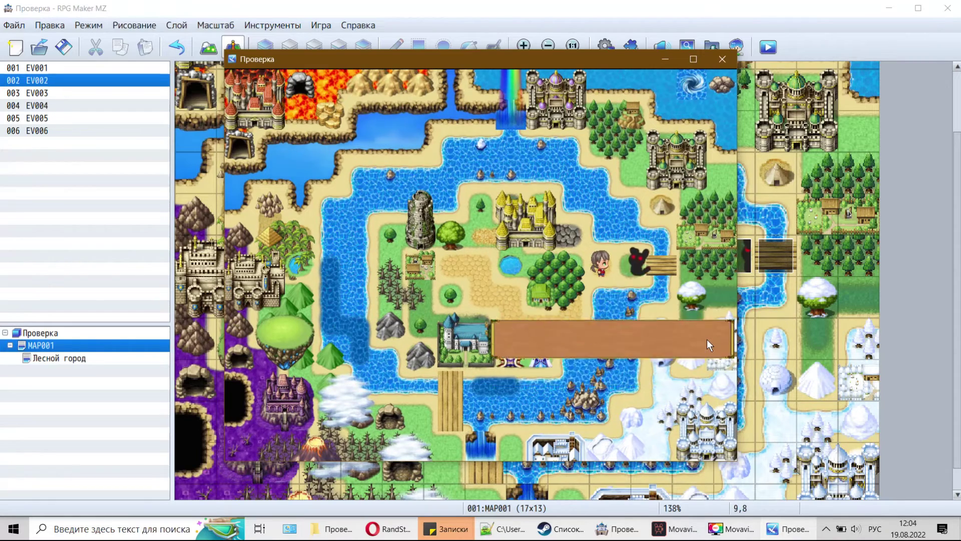
pyautogui.press('Right')
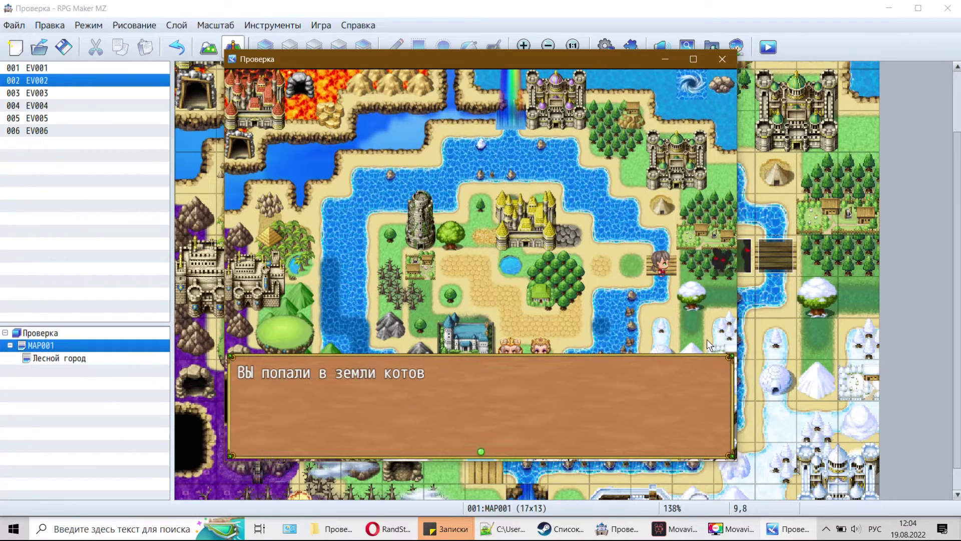
pyautogui.press('Return')
pyautogui.press('Right')
pyautogui.press('Right')
pyautogui.press('Right')
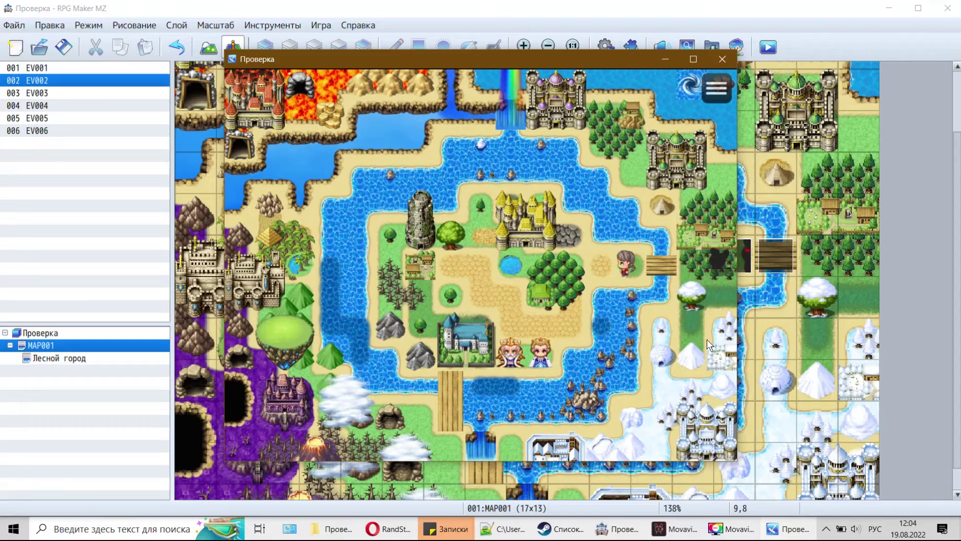
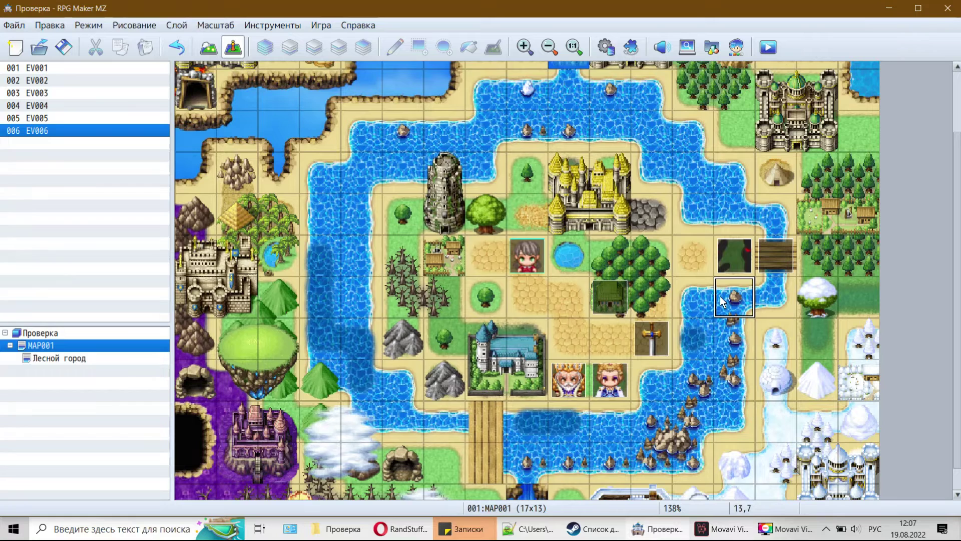
# Step: Reopen bridge event EV006 and insert a "Графика персонажа" command before the local switch command on page 1
pyautogui.doubleClick(776, 254)
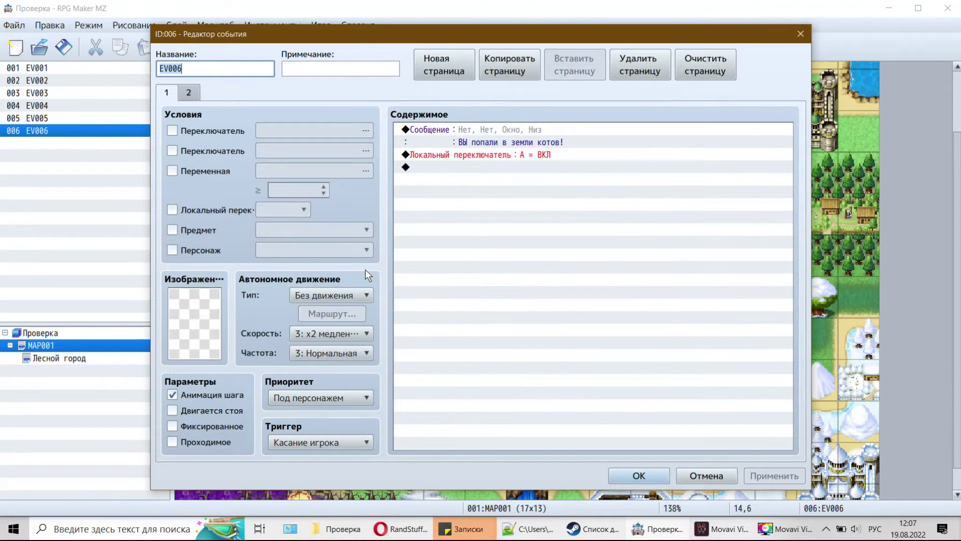
pyautogui.click(456, 153)
pyautogui.click(520, 132)
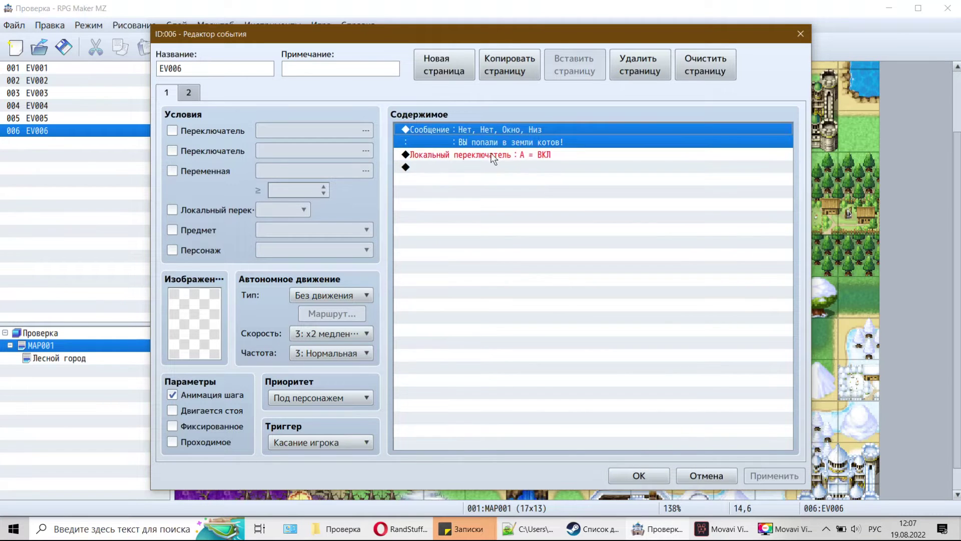
pyautogui.click(471, 155)
pyautogui.rightClick(443, 155)
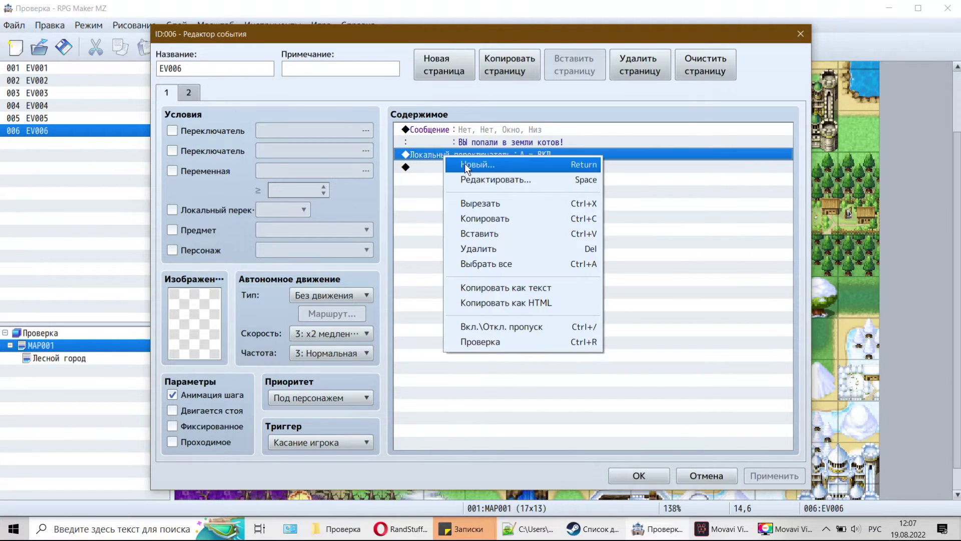
pyautogui.click(465, 164)
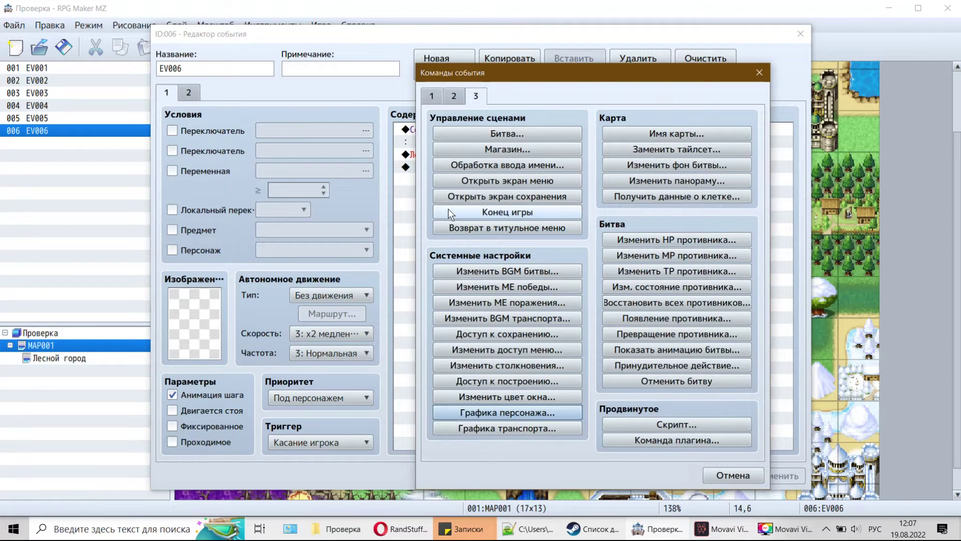
pyautogui.click(427, 100)
pyautogui.click(479, 96)
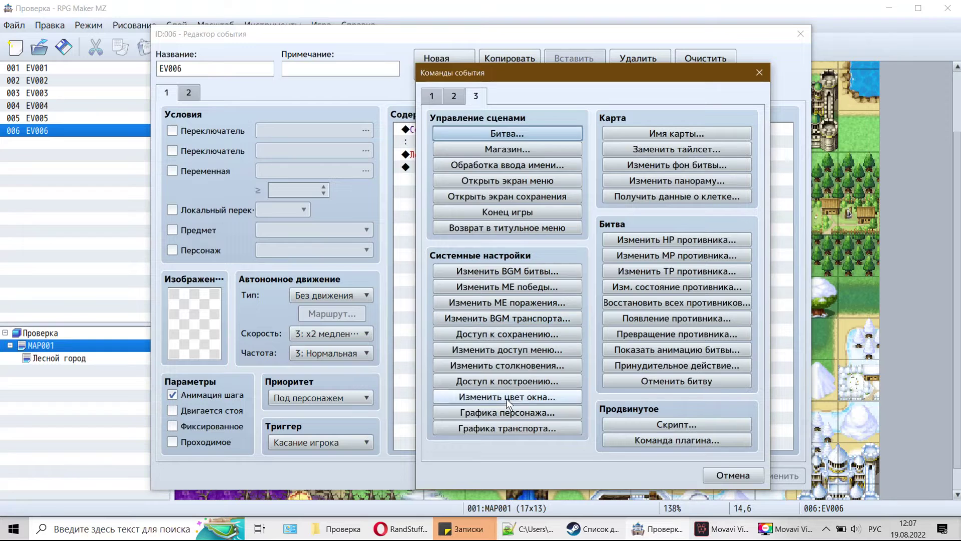
pyautogui.click(545, 413)
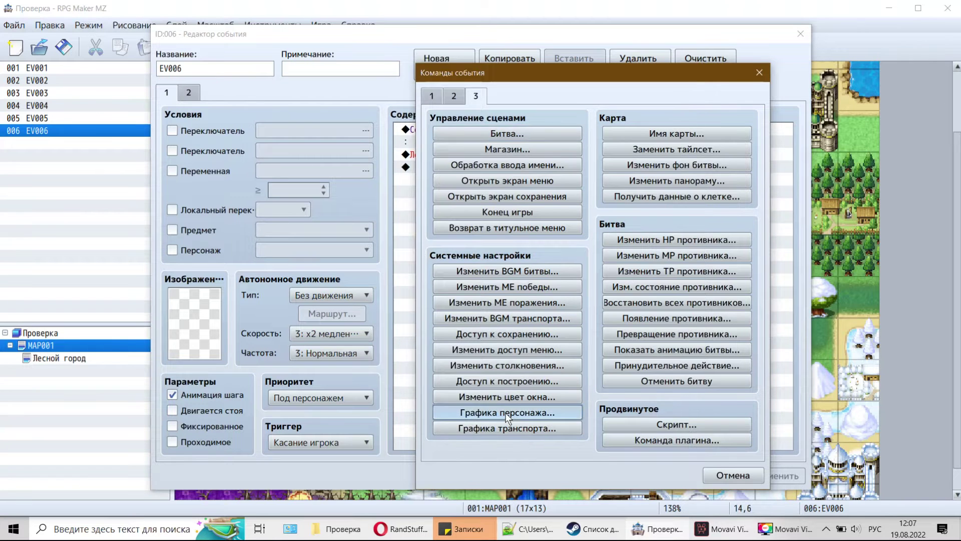
# Step: Set the face image for character 0001 Рид to the black cat from the Nature set
pyautogui.doubleClick(533, 308)
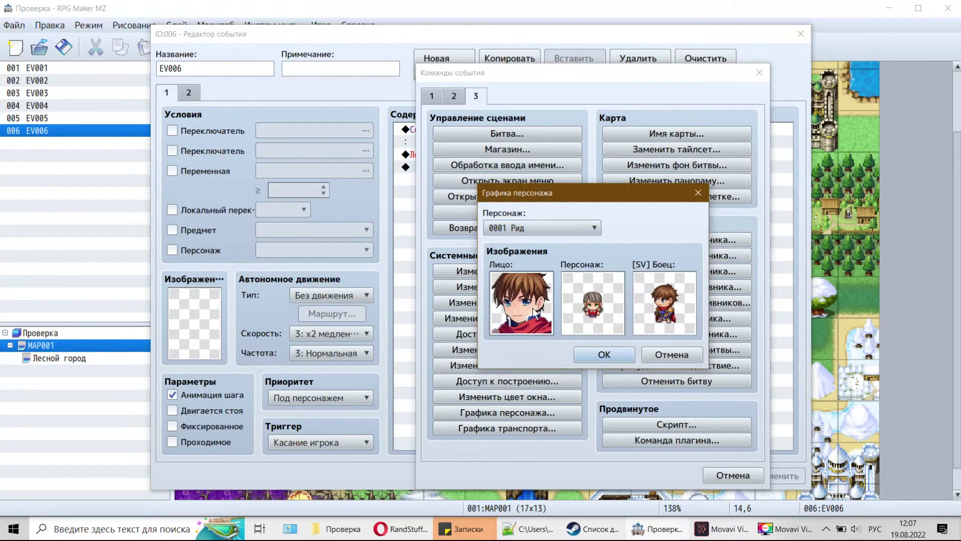
pyautogui.click(433, 180)
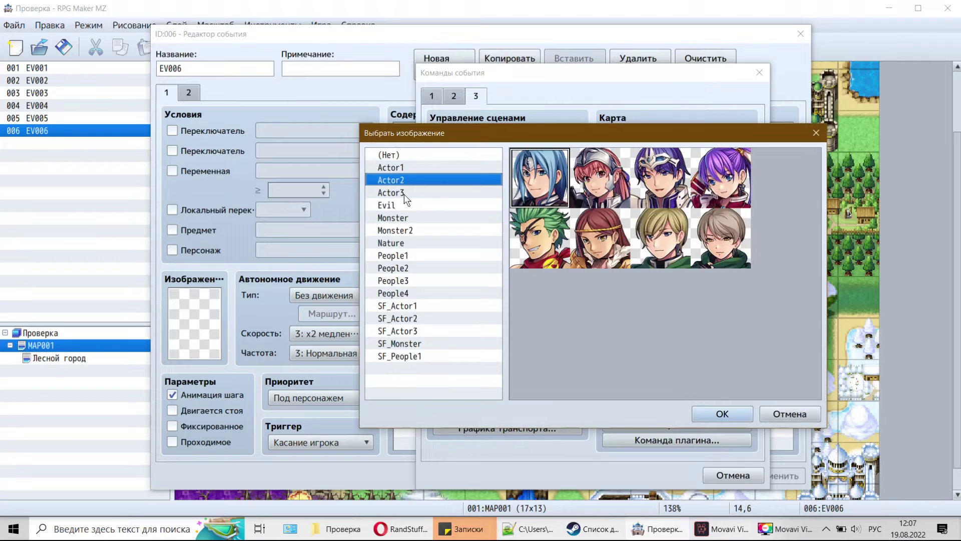
pyautogui.click(403, 193)
pyautogui.click(401, 205)
pyautogui.click(400, 218)
pyautogui.click(400, 227)
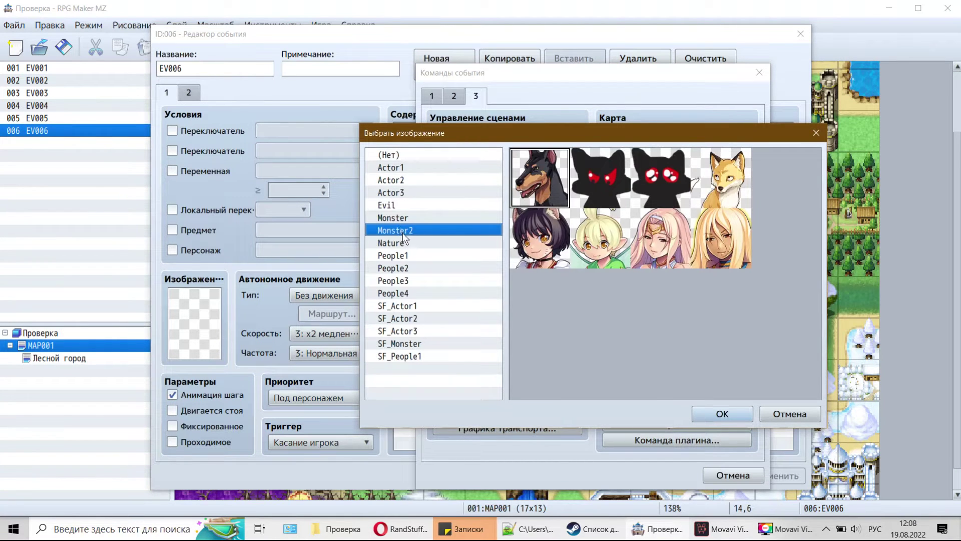
pyautogui.click(405, 240)
pyautogui.click(610, 182)
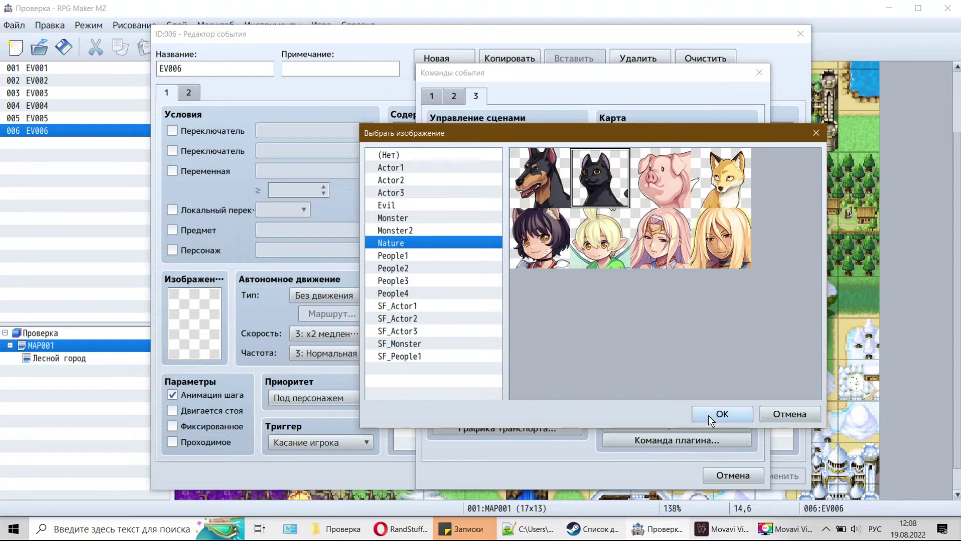
pyautogui.click(708, 413)
# Step: Browse the walking sprite sets from SF_People1 to Vehicle and People4, looking for a cat for the hero's character image
pyautogui.doubleClick(597, 314)
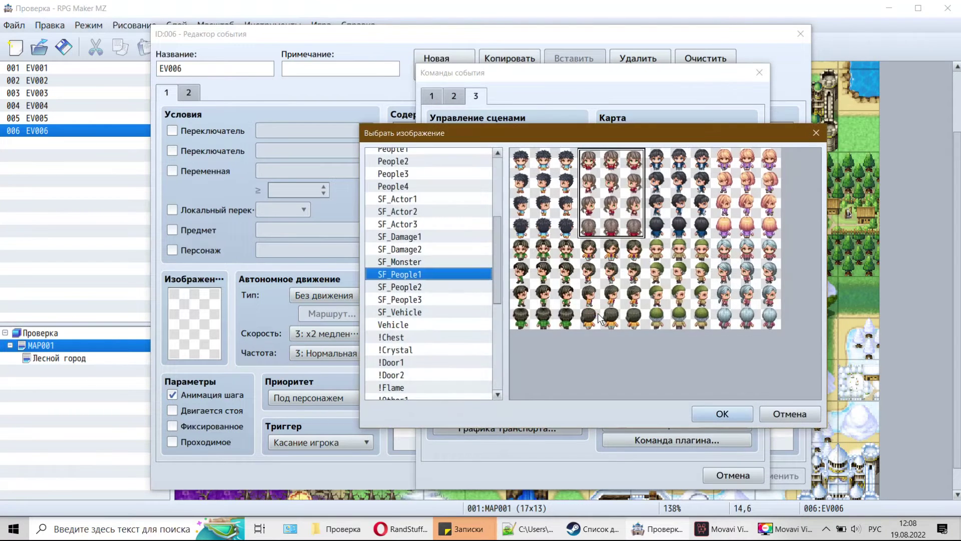
pyautogui.click(425, 287)
pyautogui.click(424, 298)
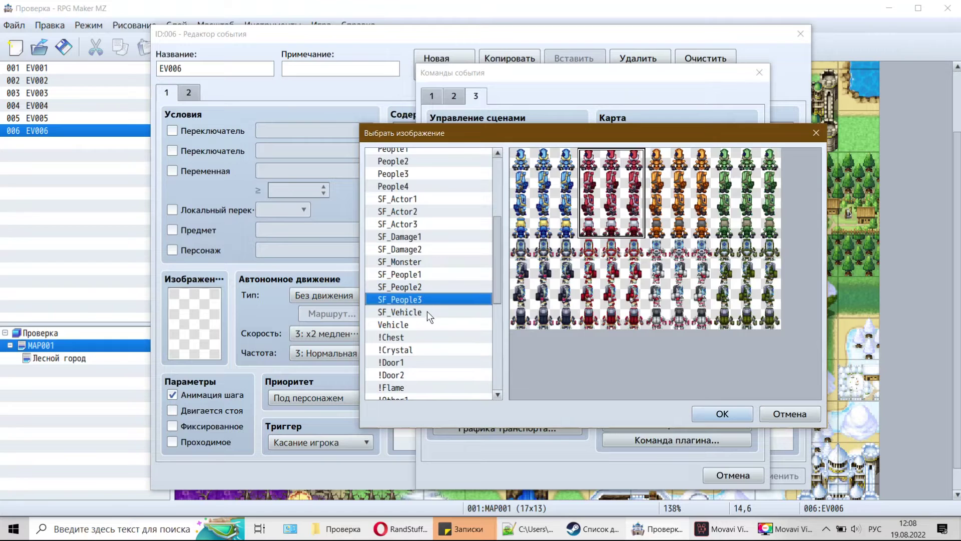
pyautogui.click(428, 311)
pyautogui.click(429, 325)
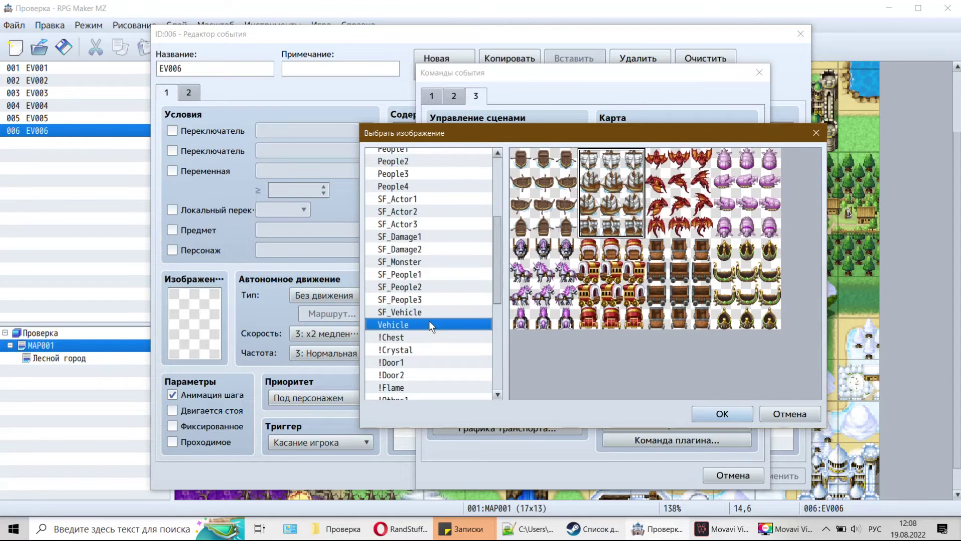
pyautogui.click(425, 287)
pyautogui.click(420, 279)
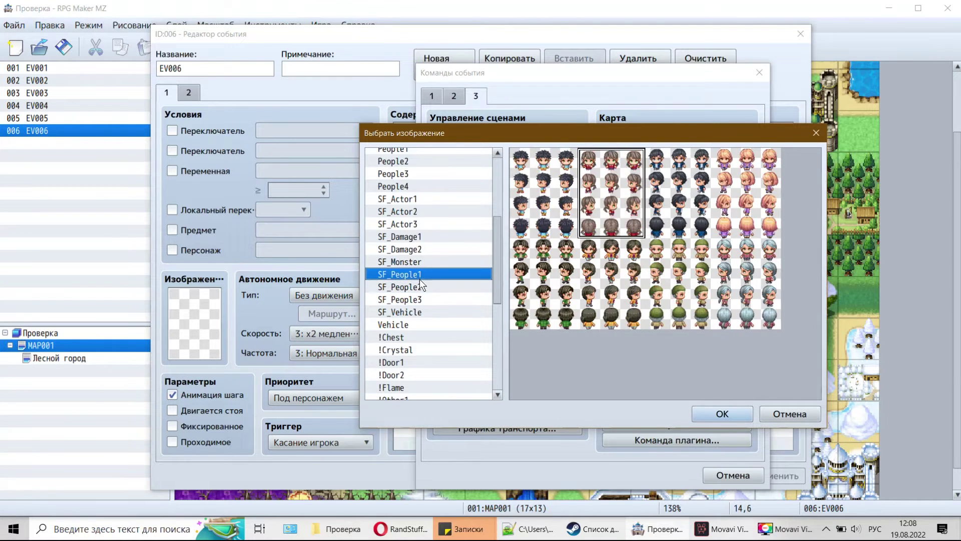
pyautogui.click(416, 265)
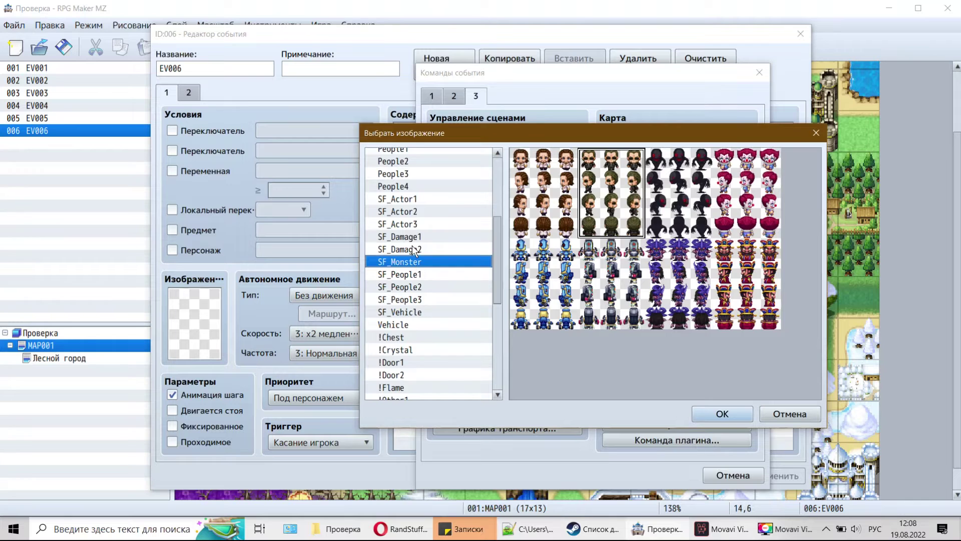
pyautogui.click(413, 248)
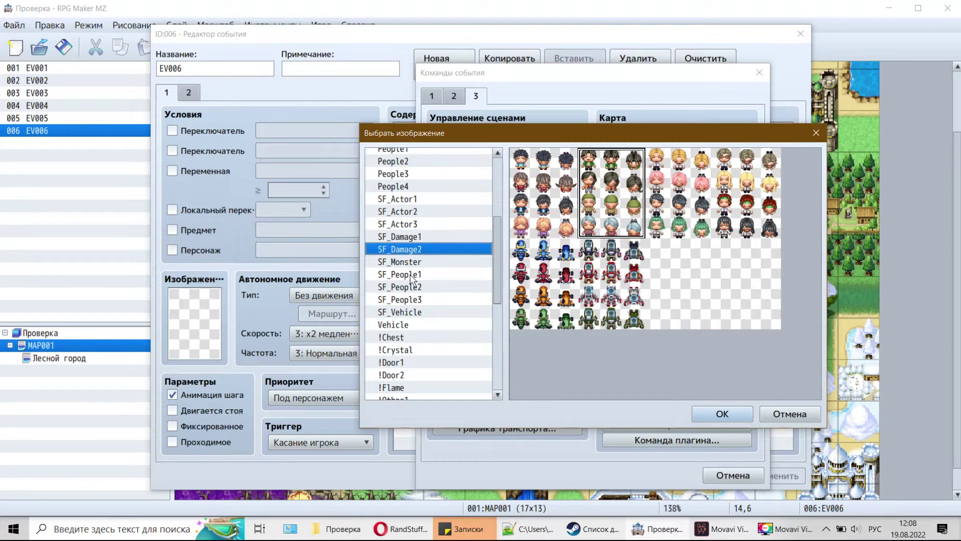
pyautogui.click(413, 340)
pyautogui.click(413, 187)
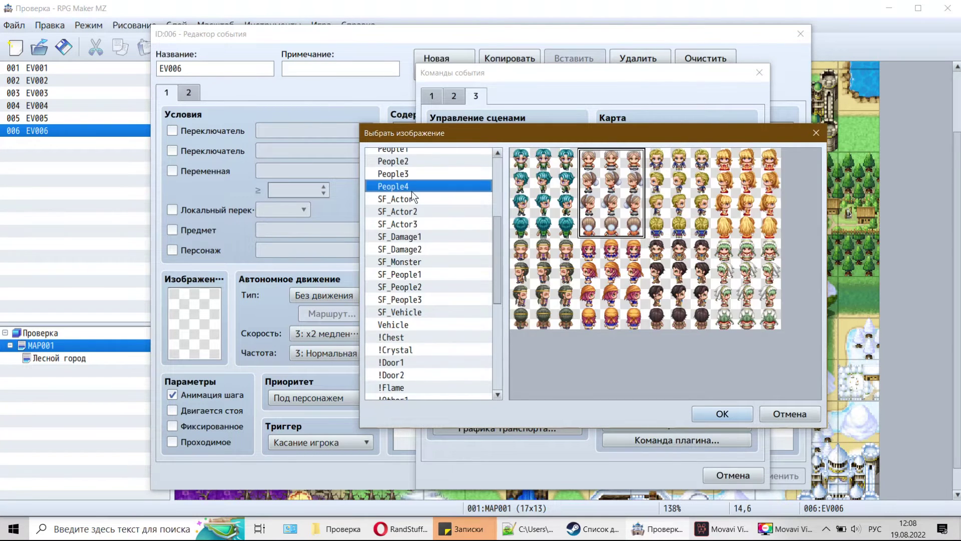
# Step: Set the walking character image for 0001 Рид to the black cat from the Nature set
pyautogui.scroll(3, 419, 225)
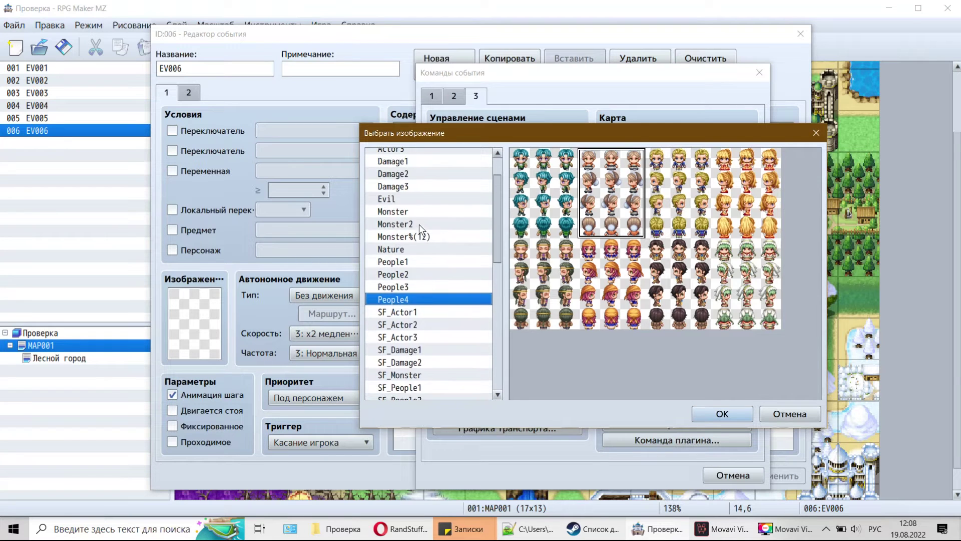
pyautogui.click(410, 274)
pyautogui.scroll(1, 410, 310)
pyautogui.click(398, 306)
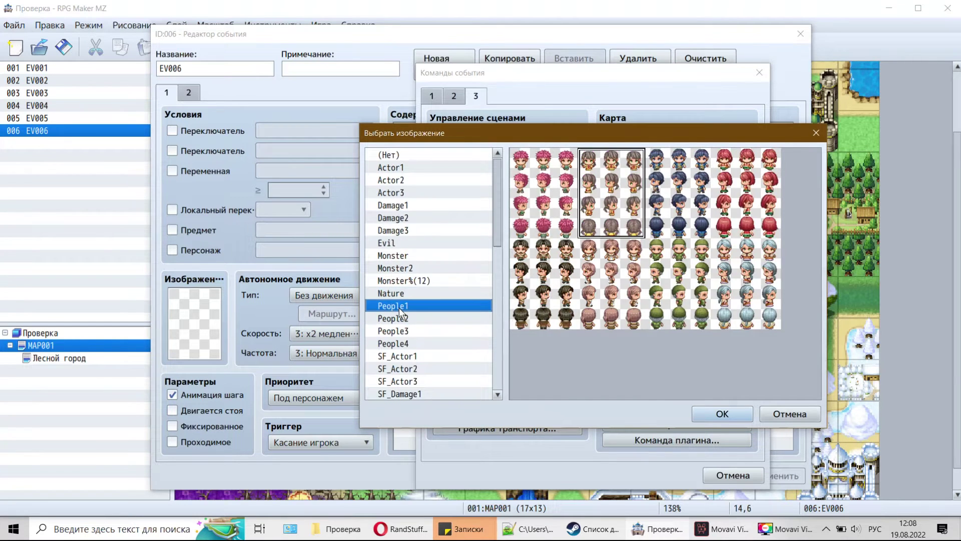
pyautogui.click(402, 295)
pyautogui.click(730, 421)
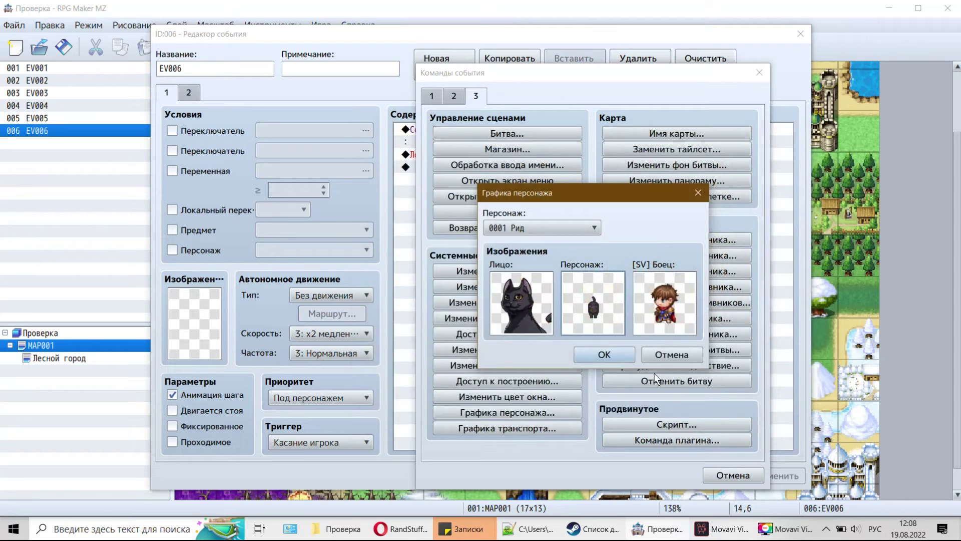
# Step: Look through the side-view battler sets, starting with Actor1_2, for the hero's [SV] Боец image
pyautogui.doubleClick(682, 312)
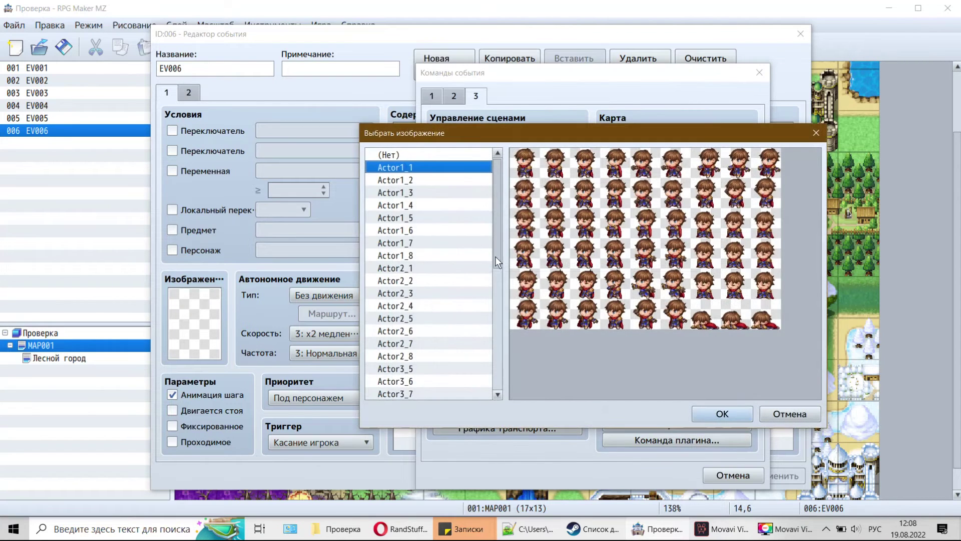
pyautogui.click(422, 181)
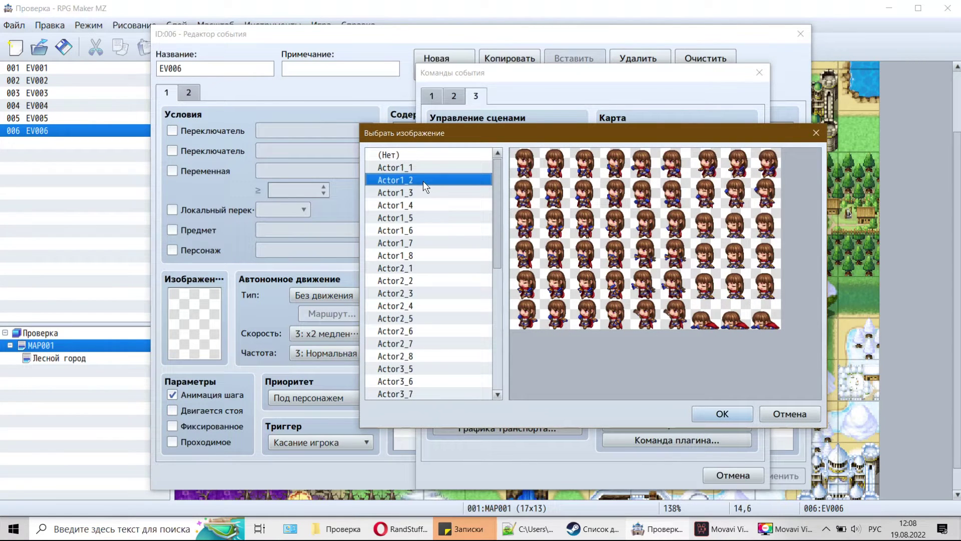
pyautogui.press('Down')
pyautogui.click(441, 205)
pyautogui.press('Down')
pyautogui.press('Down')
pyautogui.press('Down')
pyautogui.press('Down')
pyautogui.press('Down')
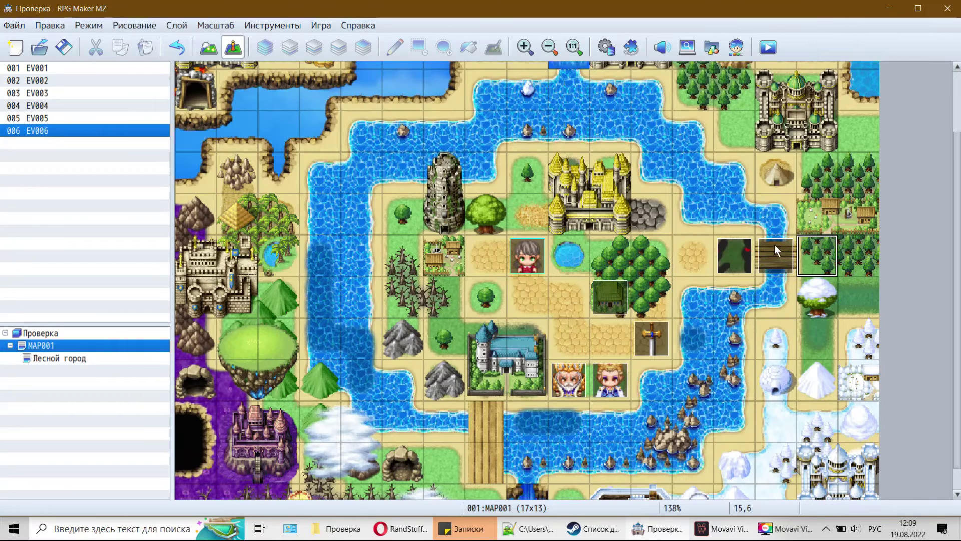
# Step: Reopen bridge event EV006, review the command list on page 1 and accept the event
pyautogui.doubleClick(774, 245)
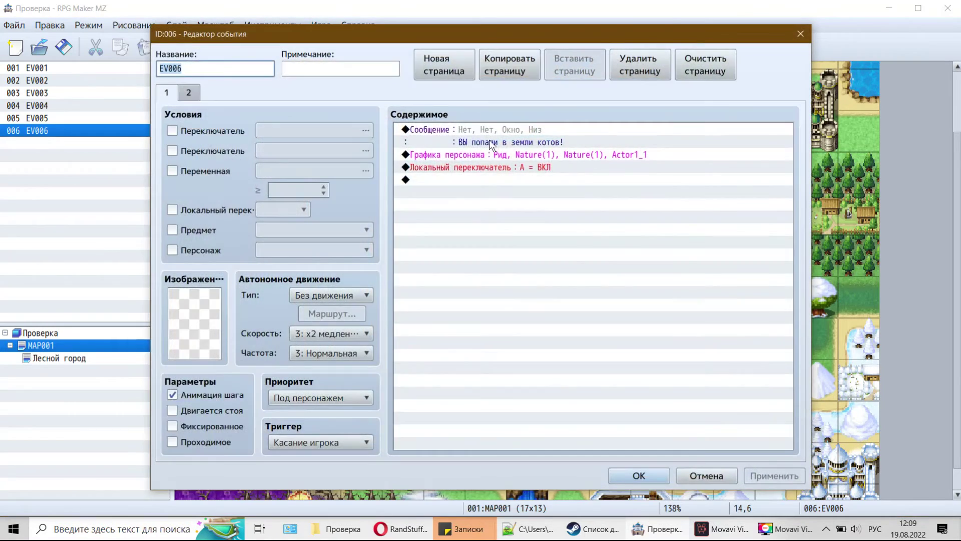
pyautogui.click(611, 163)
pyautogui.press('Down')
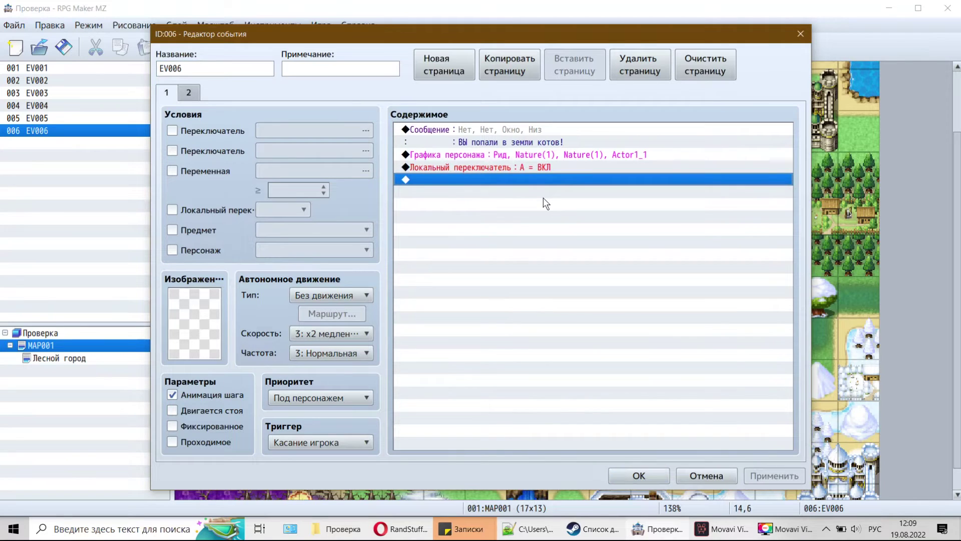
pyautogui.click(642, 481)
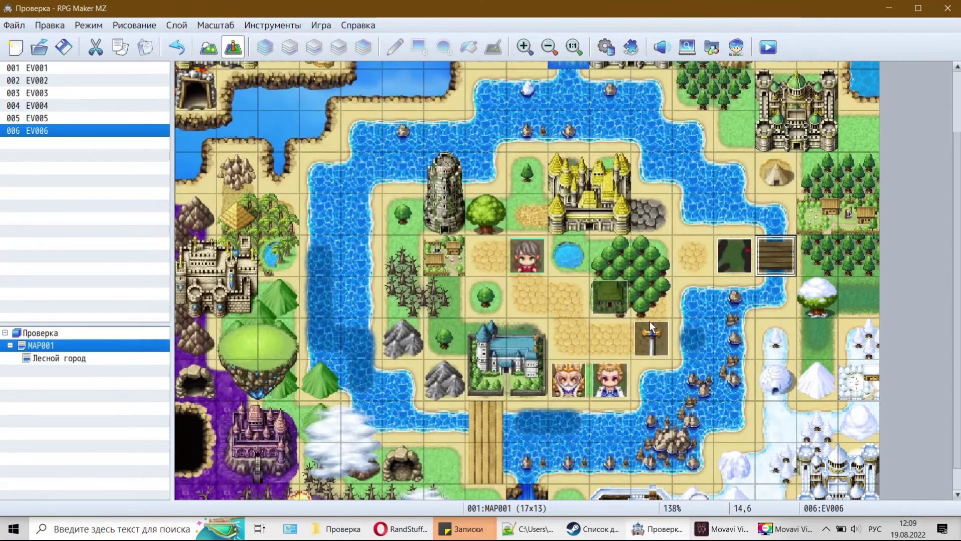
# Step: Start a playtest with the game changes saved, walk the hero onto the bridge and dismiss the event's message
pyautogui.click(768, 47)
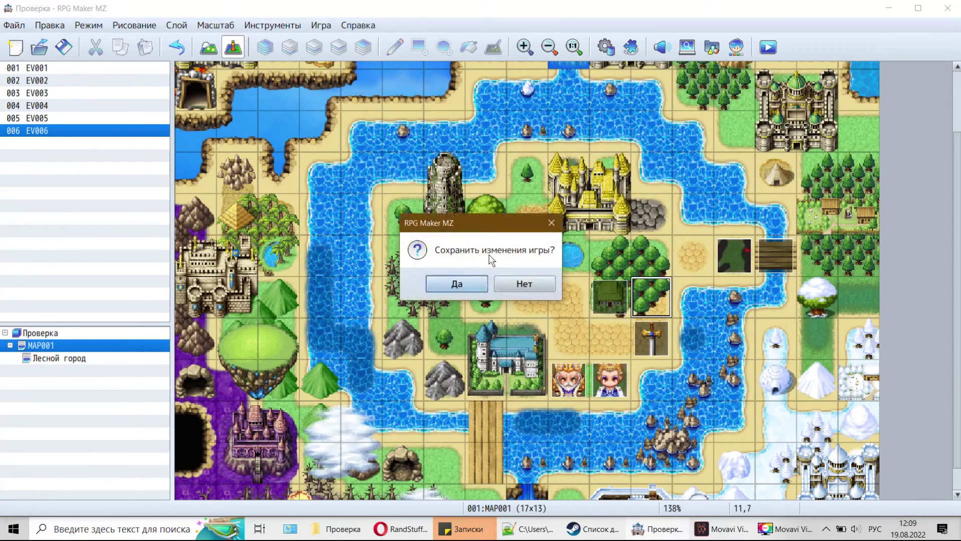
pyautogui.click(474, 289)
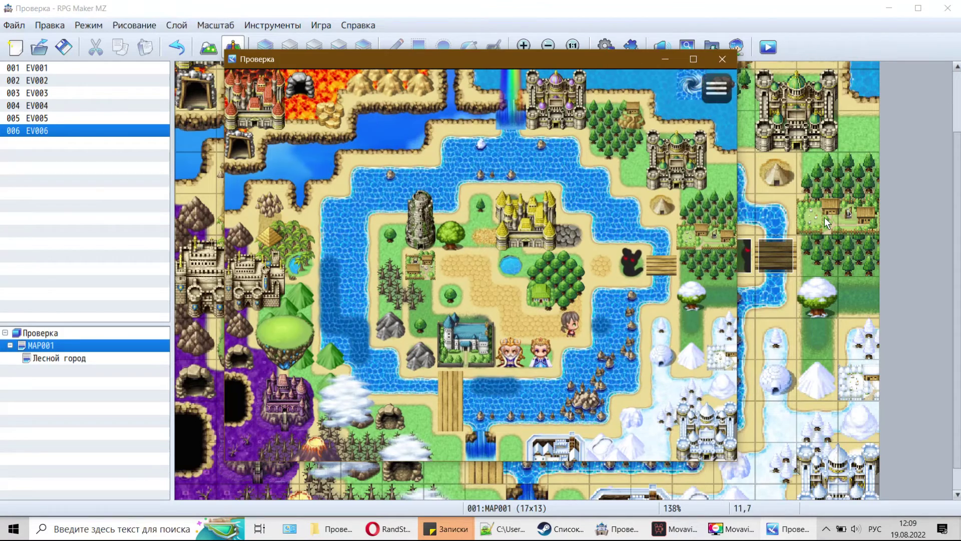
pyautogui.press('Up')
pyautogui.press('Up')
pyautogui.press('Right')
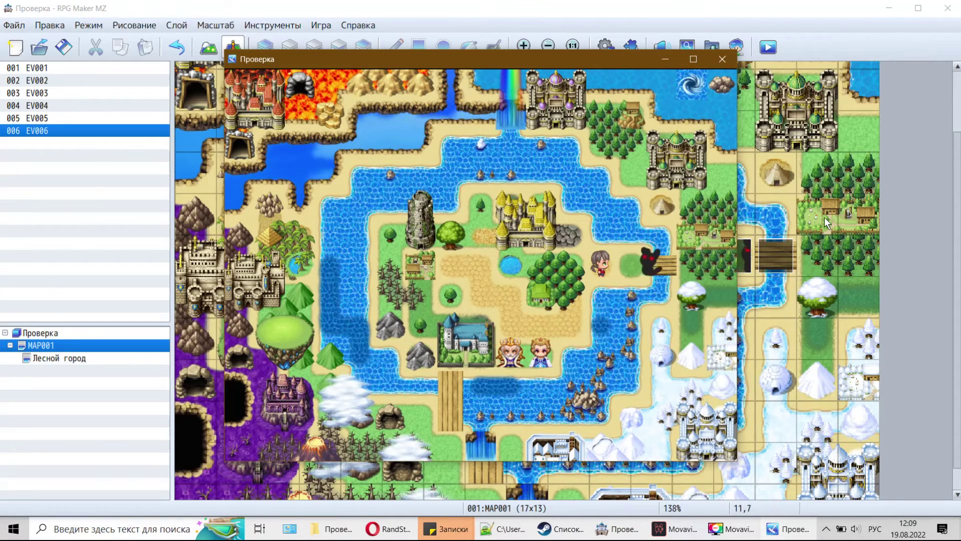
pyautogui.press('Right')
pyautogui.press('Right')
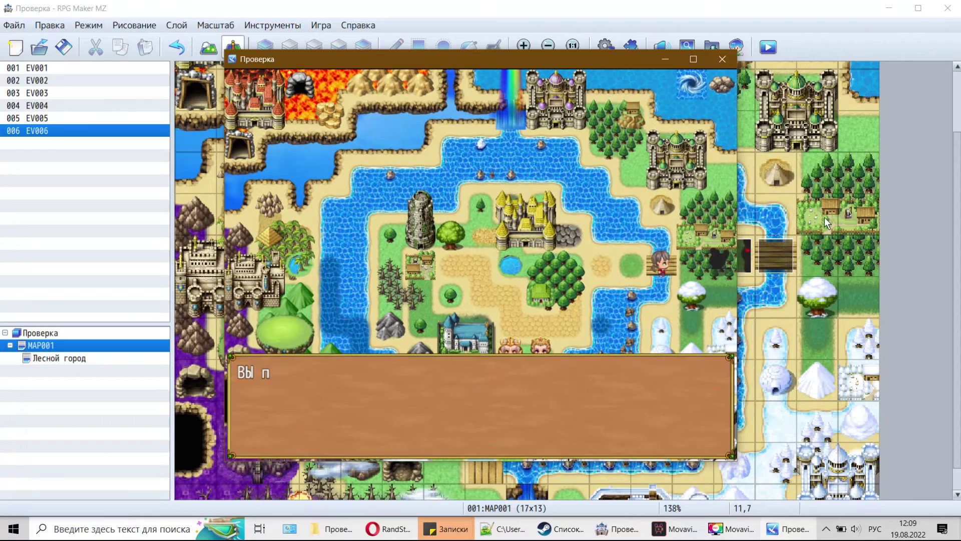
pyautogui.press('Return')
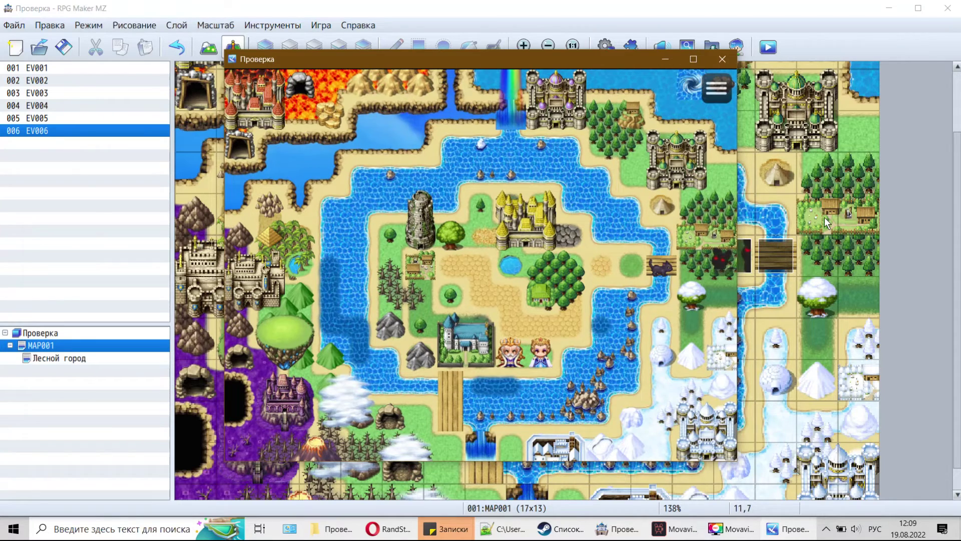
# Step: Walk the hero off the bridge into the land beyond and try interacting near the roaming cat
pyautogui.press('Right')
pyautogui.press('Down')
pyautogui.press('Down')
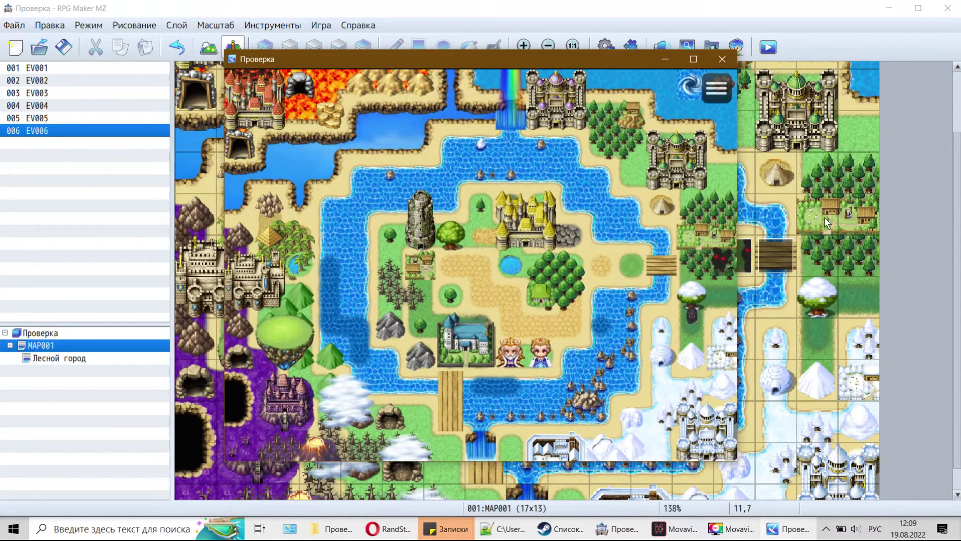
pyautogui.press('Up')
pyautogui.press('Right')
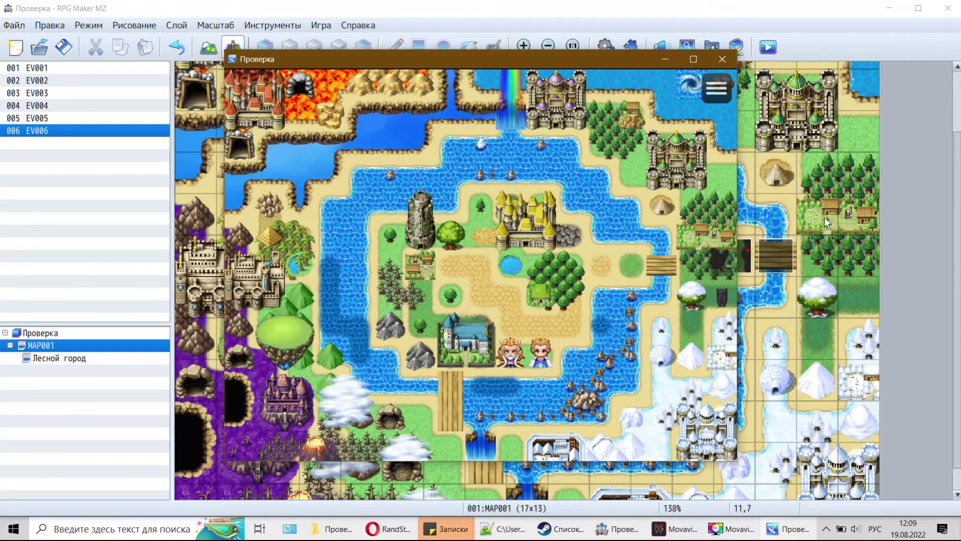
pyautogui.press('Return')
pyautogui.press('Return')
pyautogui.press('Left')
pyautogui.press('Down')
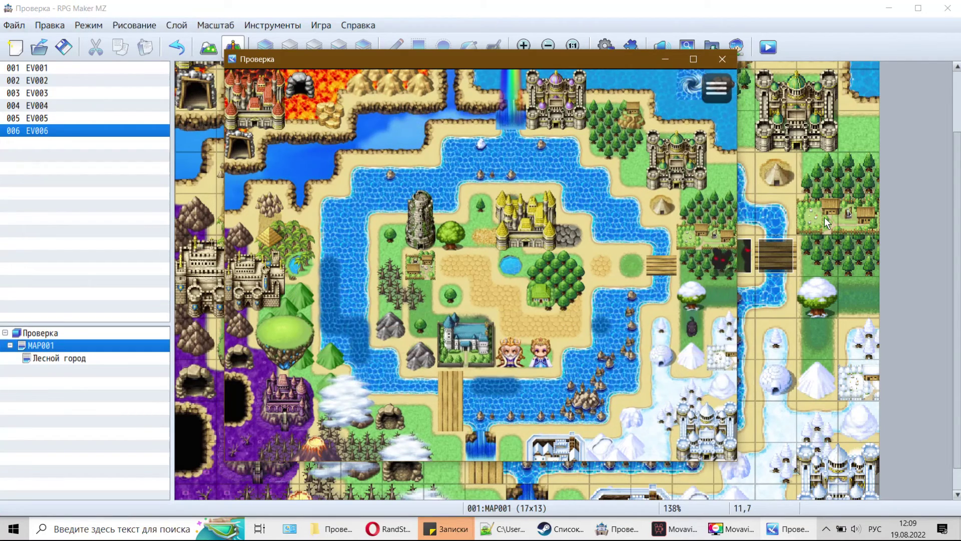
# Step: Walk the hero back and forth over the bridge to test the event again, and close the playtest
pyautogui.press('Left')
pyautogui.press('Up')
pyautogui.press('Up')
pyautogui.press('Left')
pyautogui.press('Left')
pyautogui.press('Right')
pyautogui.press('Right')
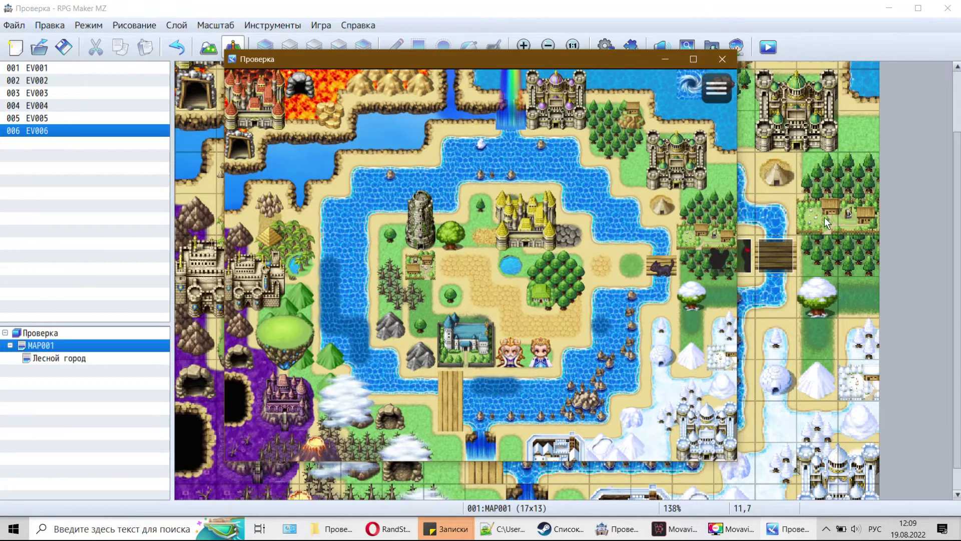
pyautogui.press('Left')
pyautogui.press('Left')
pyautogui.click(732, 59)
# Step: Reopen bridge event EV006 and review its message, graphics and local switch commands and its second page
pyautogui.click(722, 309)
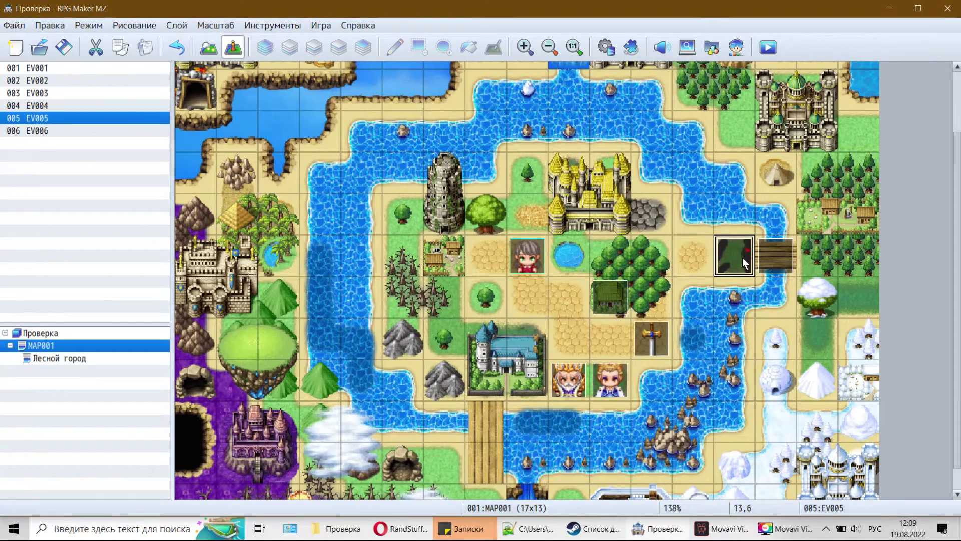
pyautogui.doubleClick(743, 257)
pyautogui.click(434, 180)
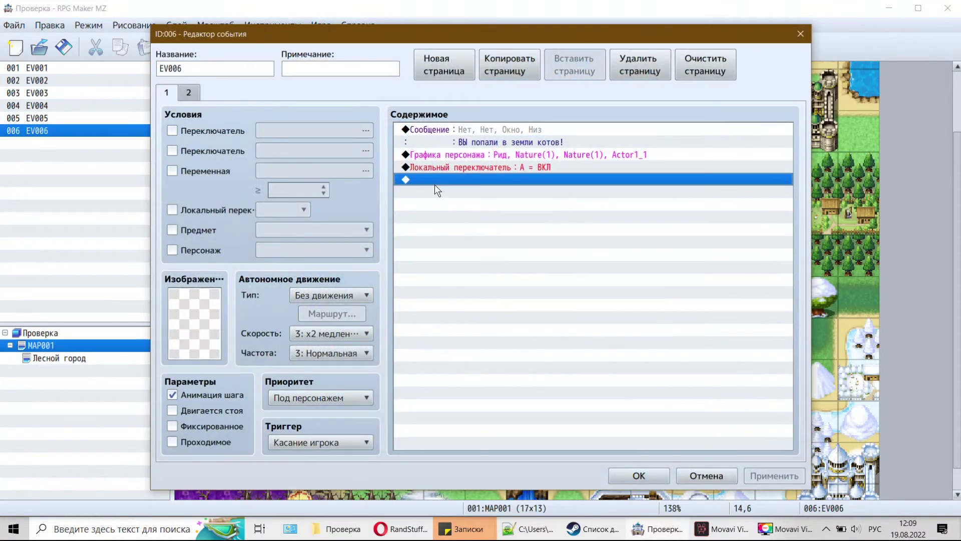
pyautogui.click(521, 131)
pyautogui.click(515, 156)
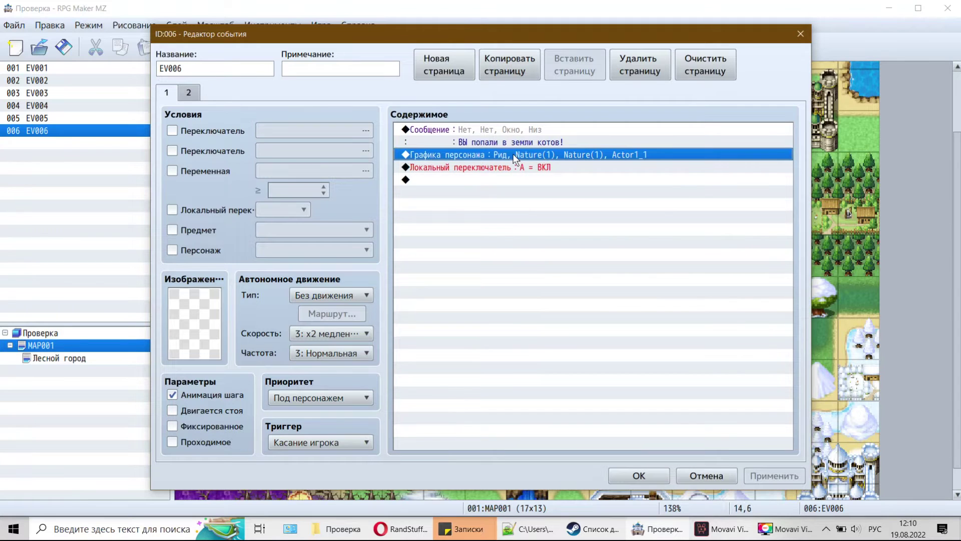
pyautogui.click(518, 168)
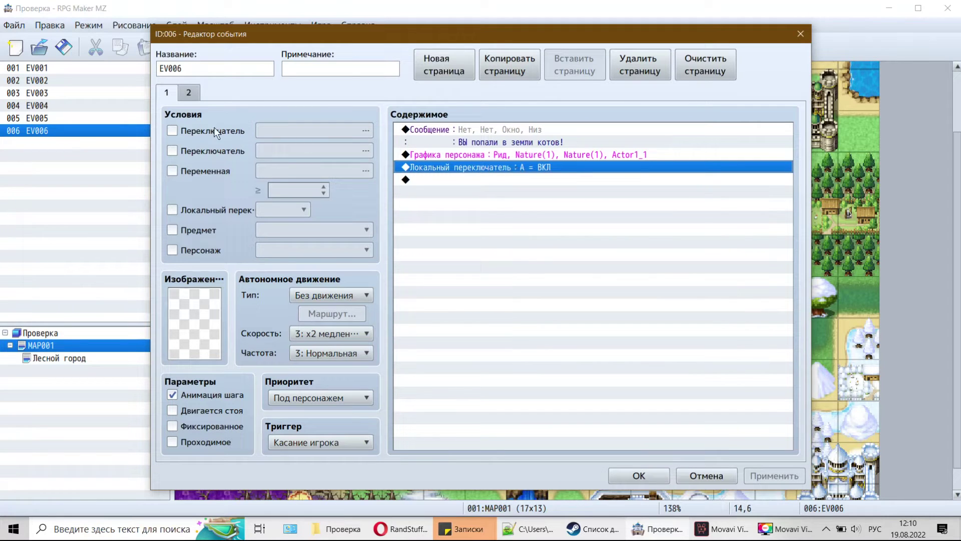
pyautogui.click(186, 93)
pyautogui.click(166, 94)
pyautogui.click(578, 131)
pyautogui.click(464, 156)
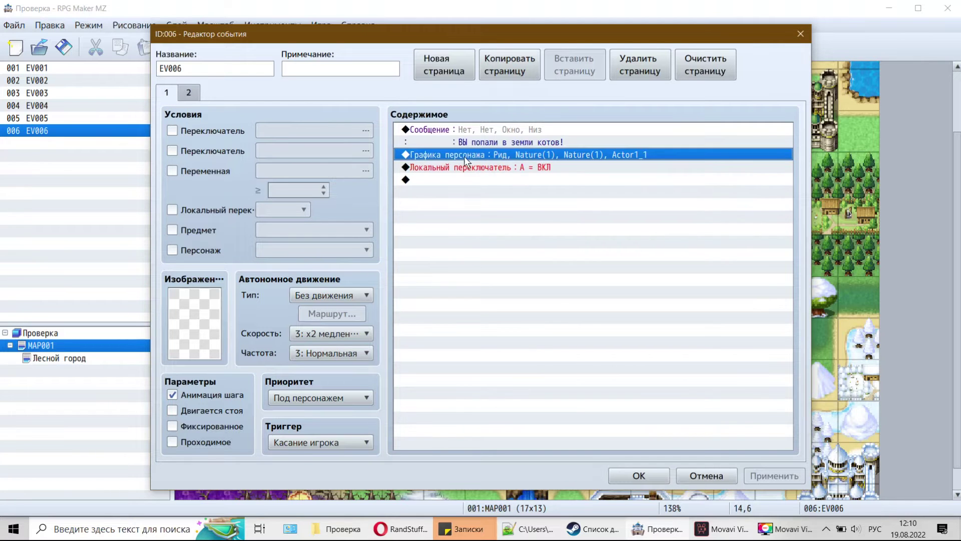
# Step: Insert a conditional branch ahead of EV006's message that checks whether the player faces right (Вправо), and include an Else branch
pyautogui.moveTo(585, 43); pyautogui.dragTo(471, 50)
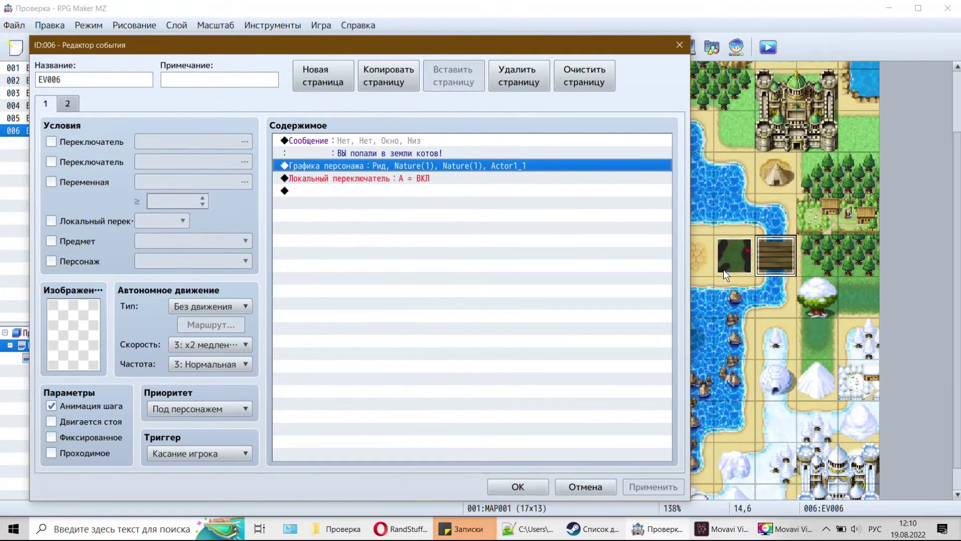
pyautogui.click(376, 140)
pyautogui.rightClick(376, 138)
pyautogui.click(395, 148)
pyautogui.click(312, 106)
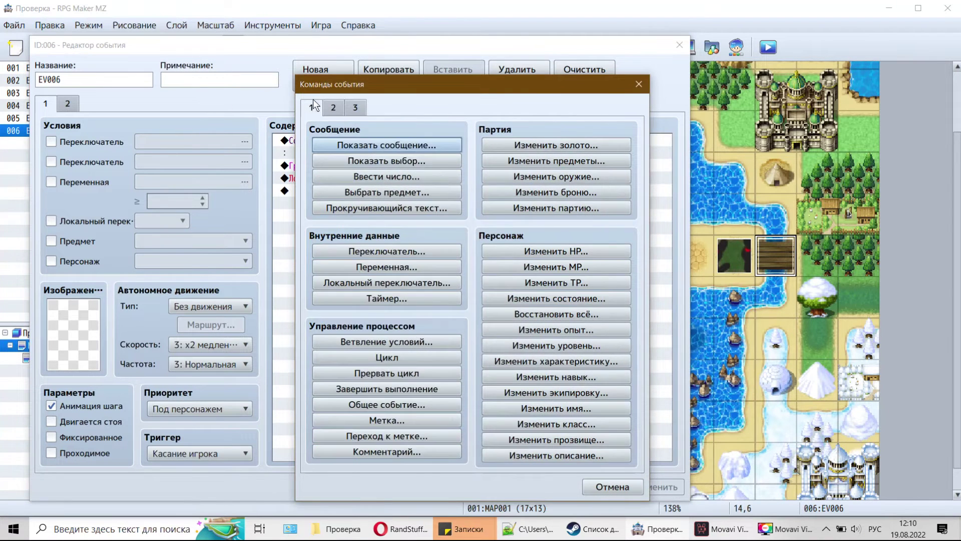
pyautogui.click(364, 340)
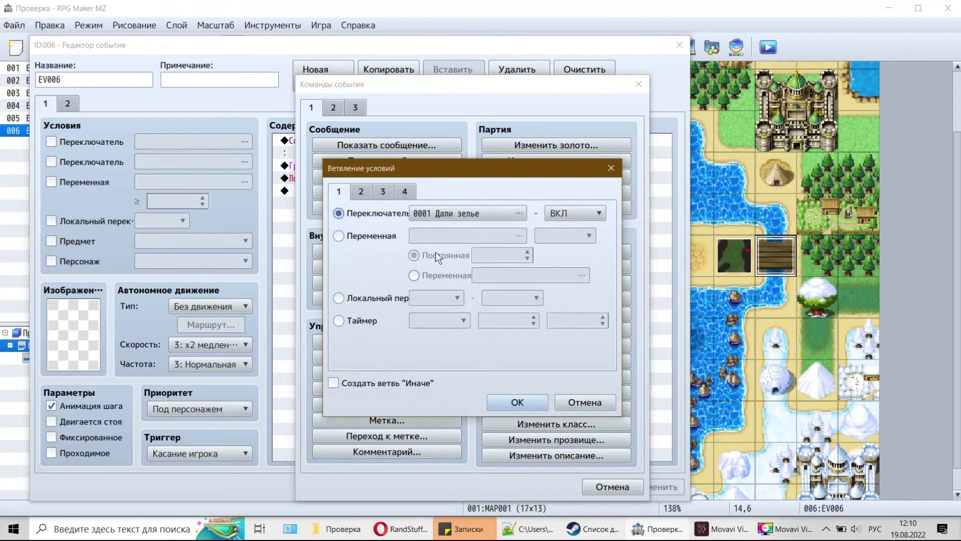
pyautogui.moveTo(421, 166); pyautogui.dragTo(456, 161)
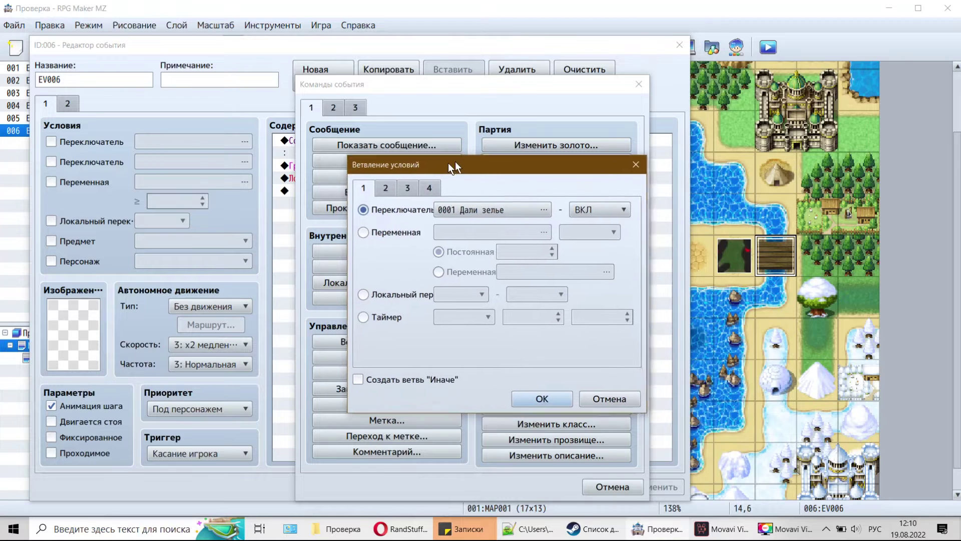
pyautogui.click(396, 187)
pyautogui.click(399, 210)
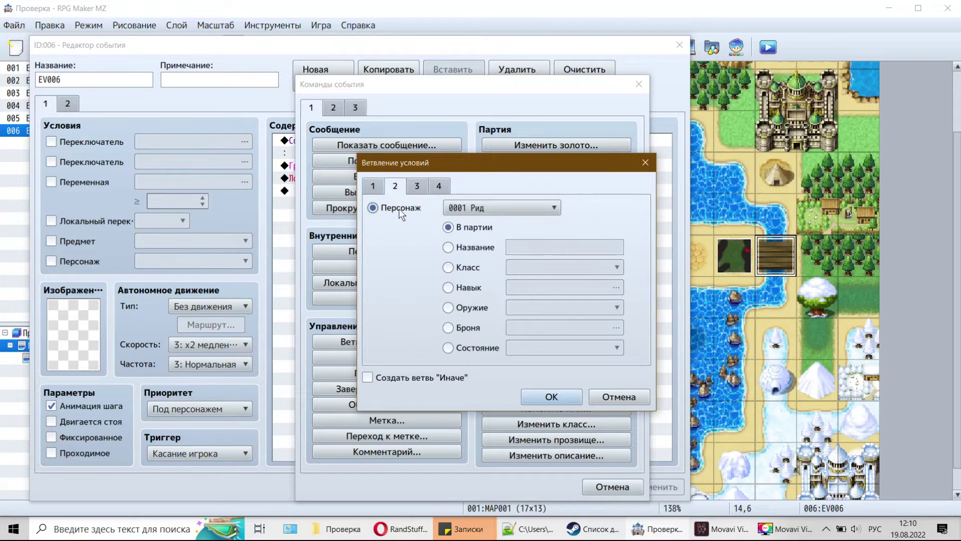
pyautogui.click(426, 189)
pyautogui.click(414, 270)
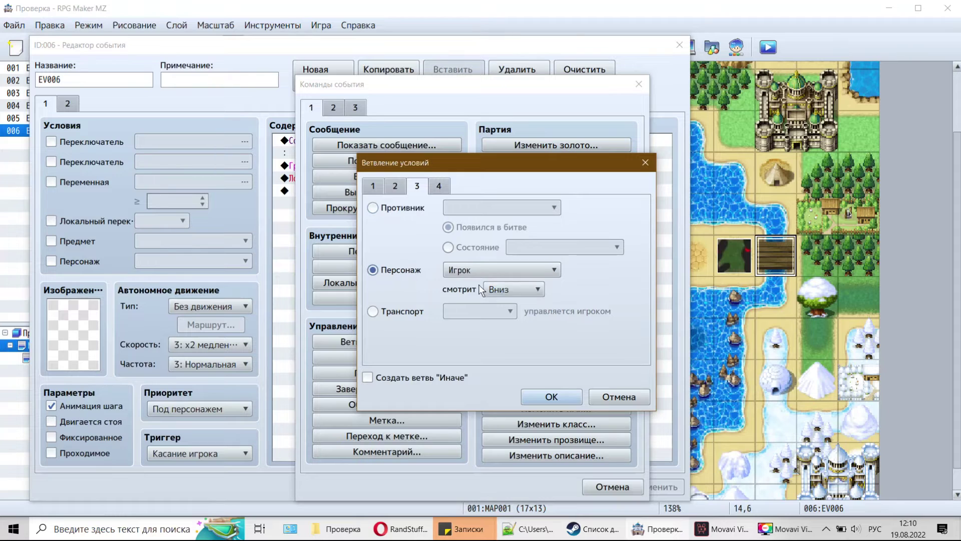
pyautogui.click(513, 290)
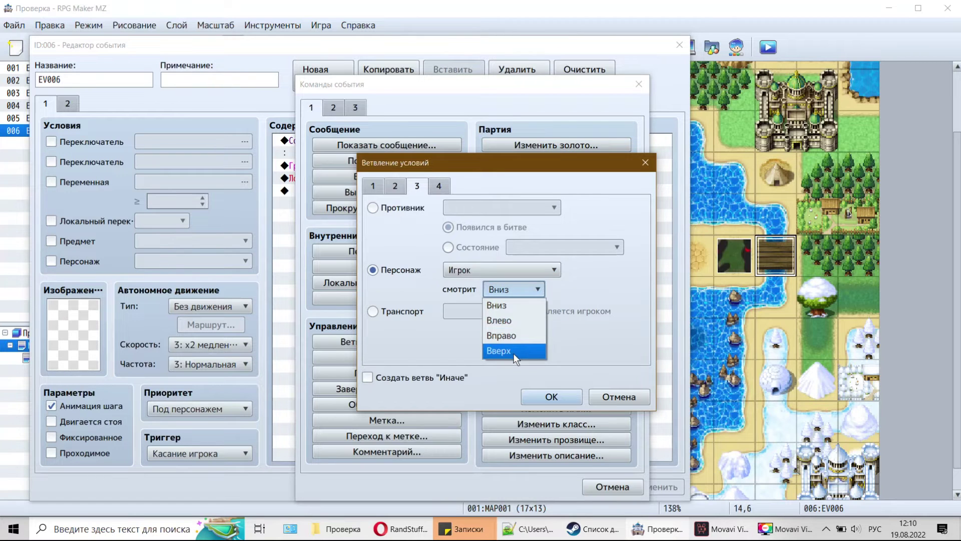
pyautogui.click(509, 331)
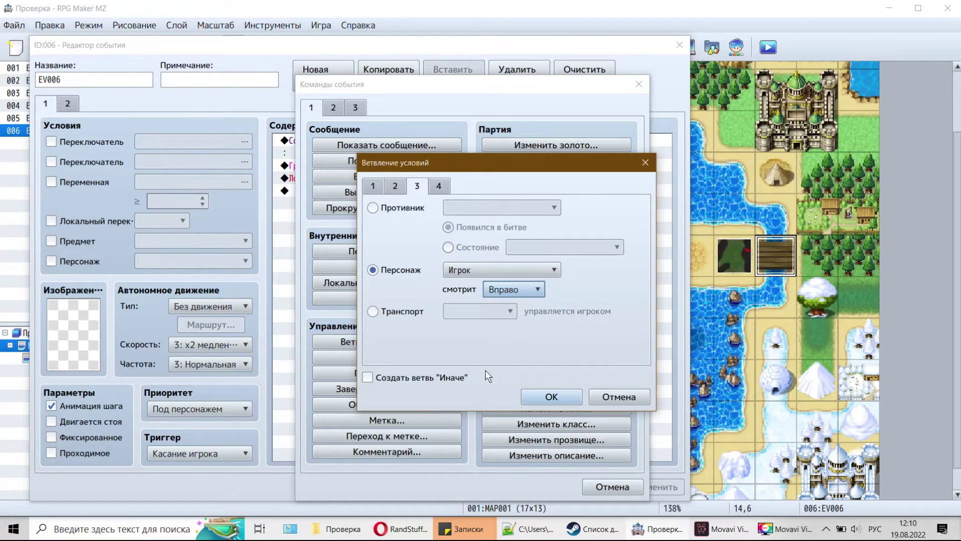
pyautogui.click(455, 384)
pyautogui.click(569, 399)
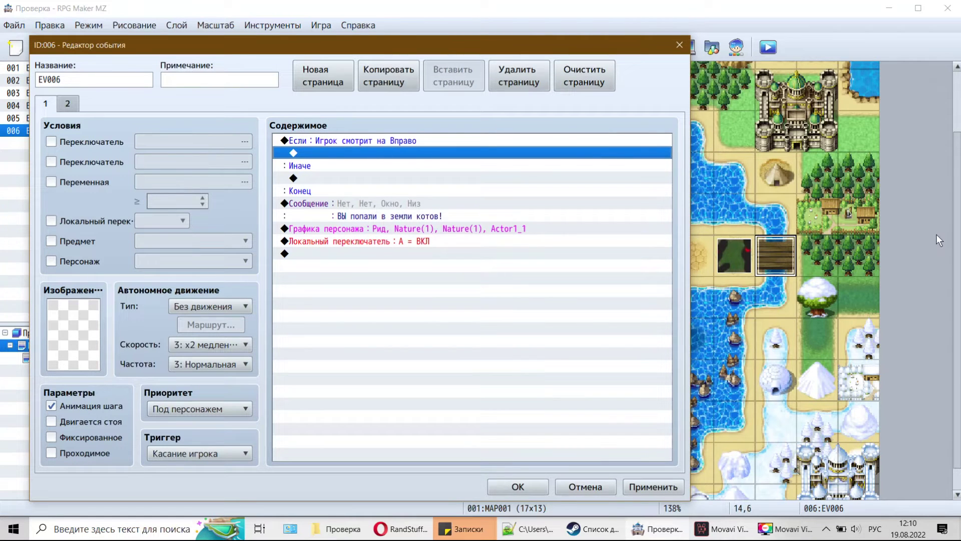
# Step: Move the message and character graphics commands from below the conditional branch into its If section
pyautogui.click(409, 205)
pyautogui.keyDown('shift'); pyautogui.click(400, 227); pyautogui.keyUp('shift')
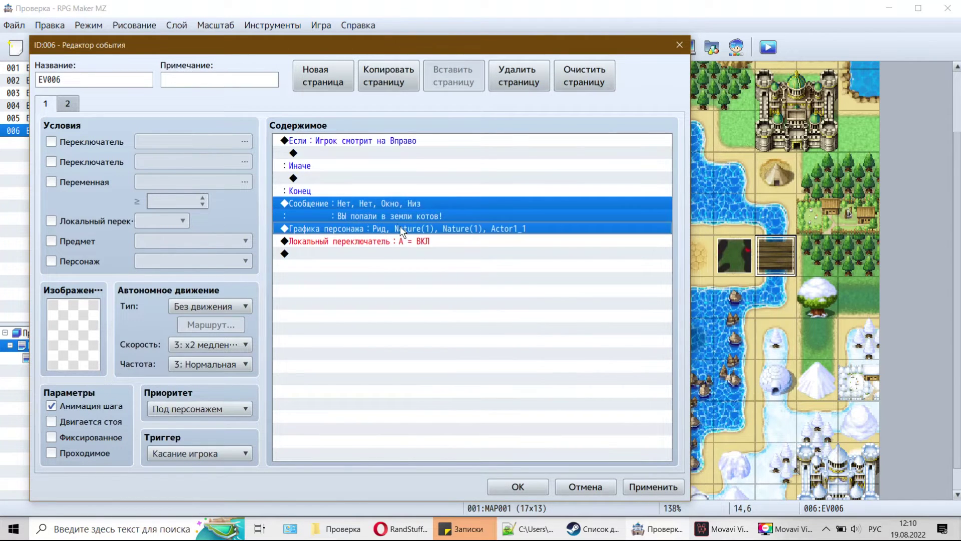
pyautogui.rightClick(398, 224)
pyautogui.click(456, 272)
pyautogui.click(356, 154)
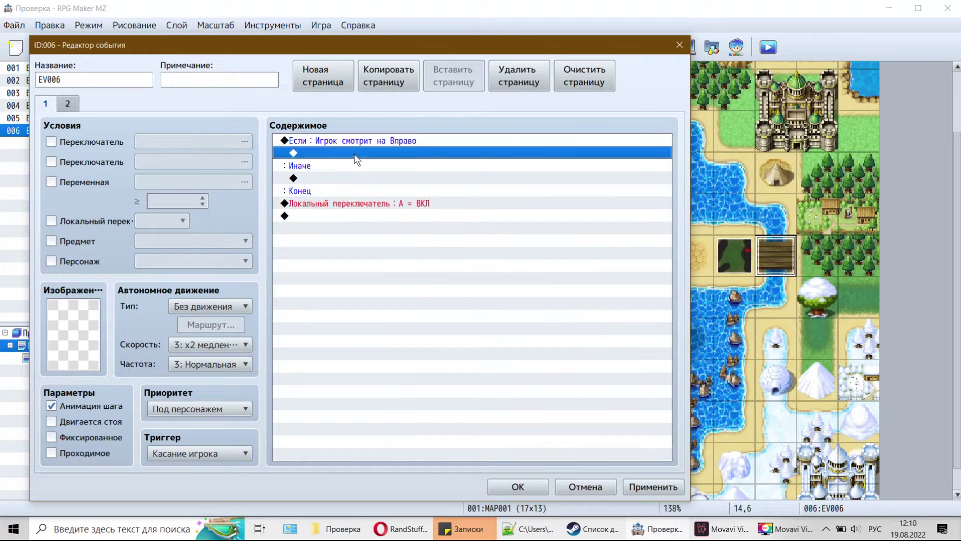
pyautogui.rightClick(354, 155)
pyautogui.click(375, 235)
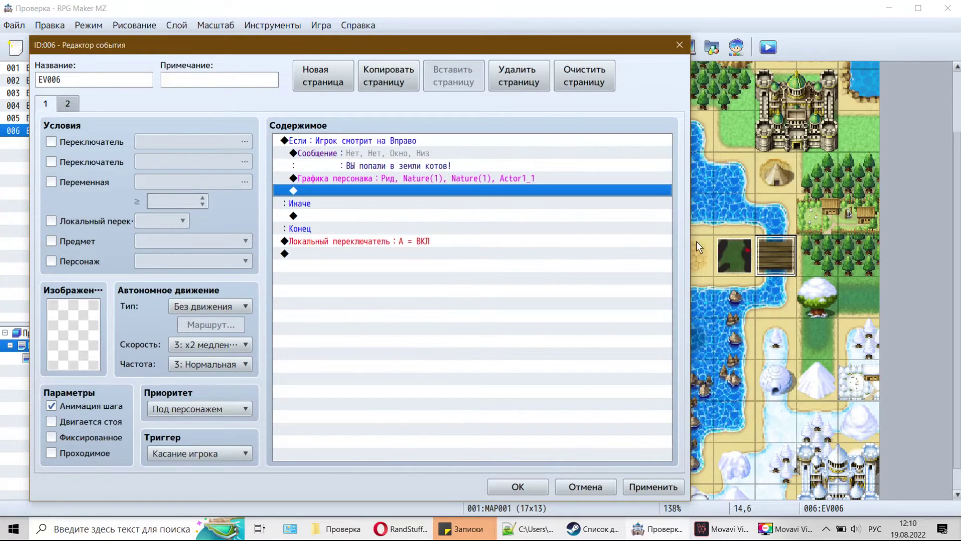
# Step: Review the message and graphics commands inside the branch and the local switch command after it
pyautogui.click(393, 154)
pyautogui.click(366, 191)
pyautogui.click(346, 228)
pyautogui.click(335, 242)
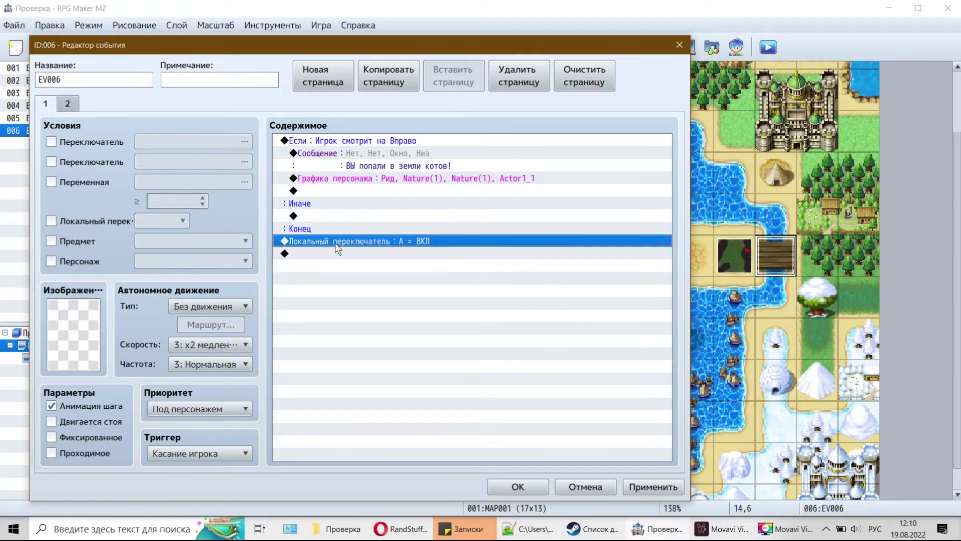
pyautogui.click(402, 154)
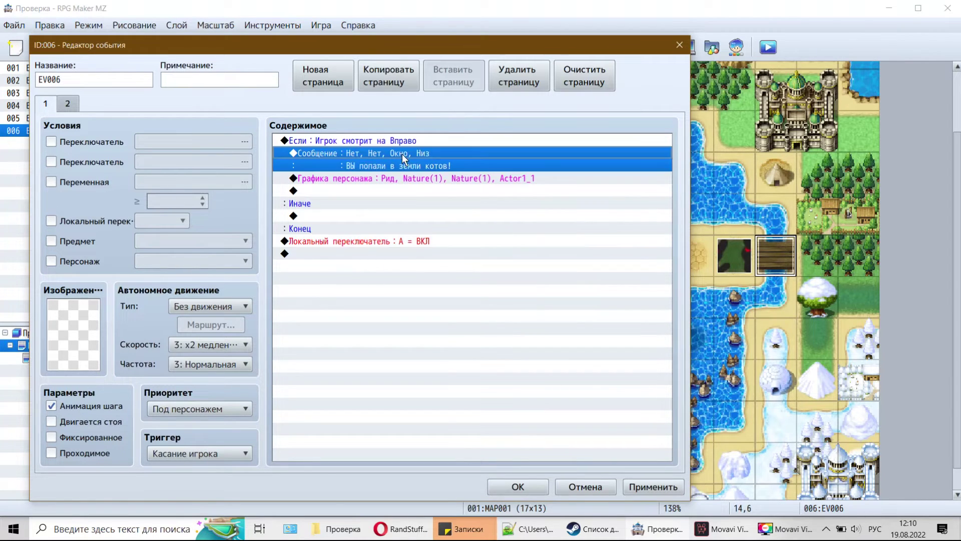
pyautogui.rightClick(427, 154)
pyautogui.click(450, 217)
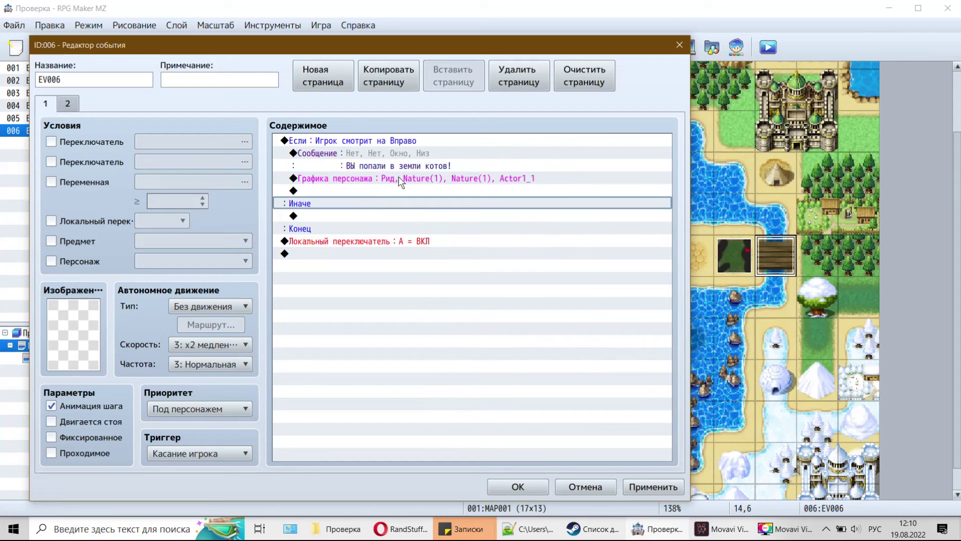
pyautogui.click(399, 176)
pyautogui.rightClick(399, 176)
pyautogui.click(456, 240)
# Step: Add a character graphics command to the Else branch with Рид's default images Actor1(0), SF_People1(1) and Actor1_1, and confirm the event
pyautogui.click(315, 215)
pyautogui.doubleClick(314, 216)
pyautogui.click(357, 109)
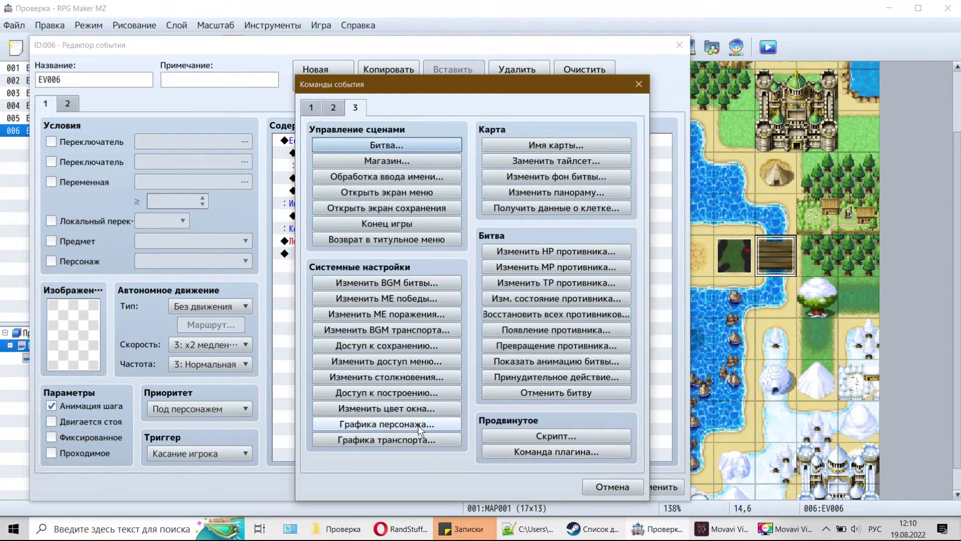
pyautogui.click(393, 422)
pyautogui.click(482, 366)
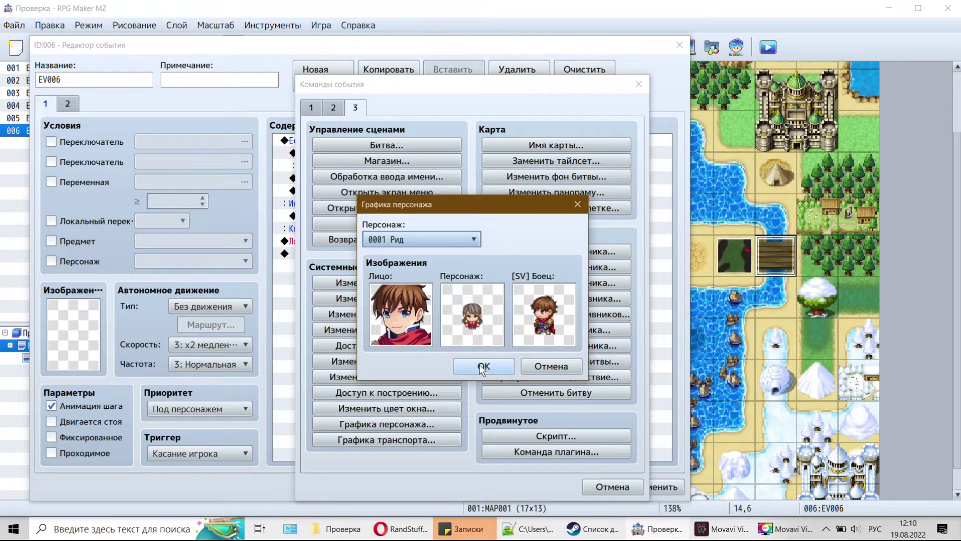
pyautogui.click(467, 287)
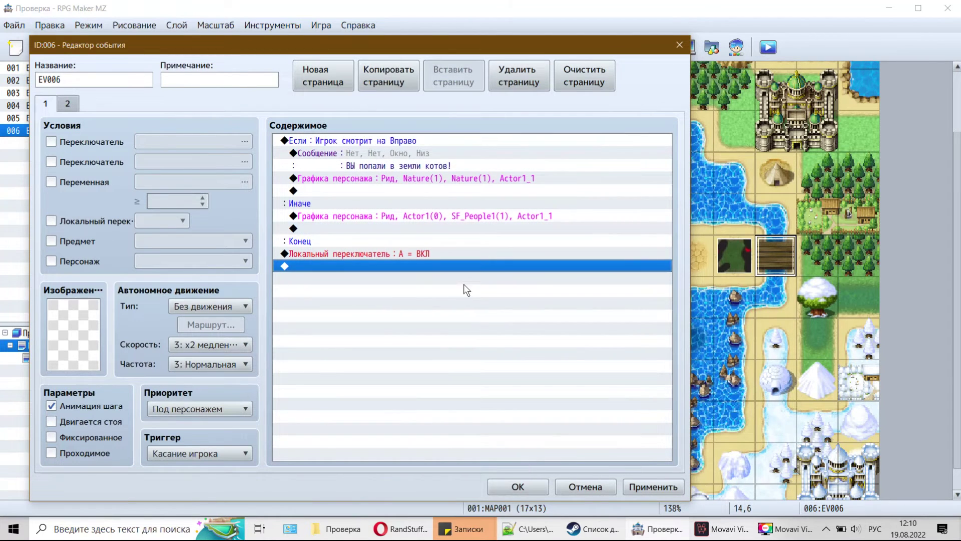
pyautogui.click(498, 492)
# Step: In the database, change the first actor's face image to the dark-haired girl with two ponytails from People1
pyautogui.click(283, 29)
pyautogui.click(368, 104)
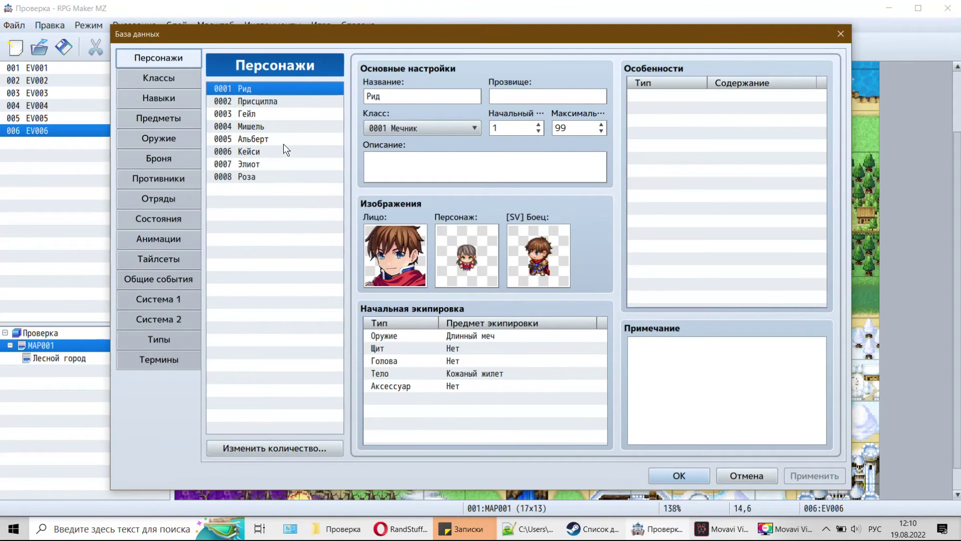
pyautogui.doubleClick(406, 269)
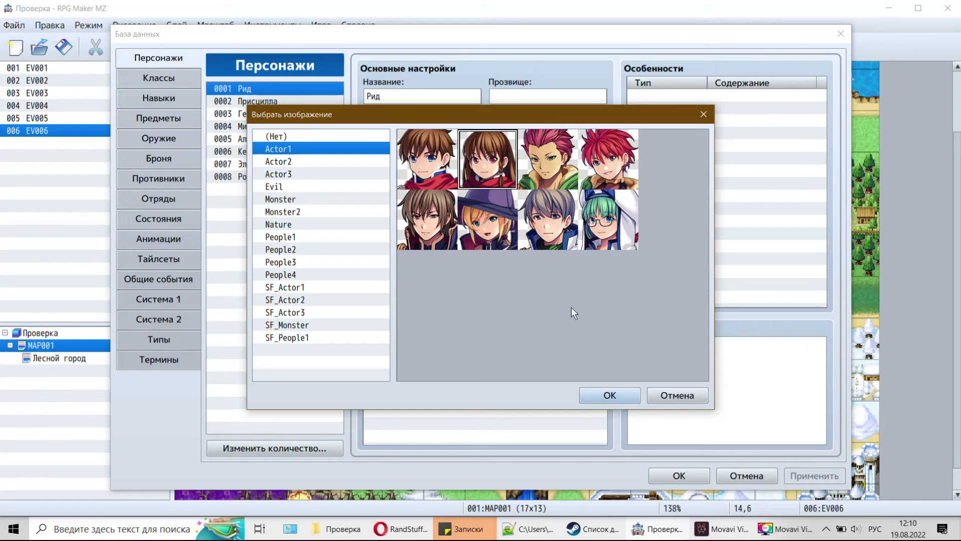
pyautogui.click(292, 161)
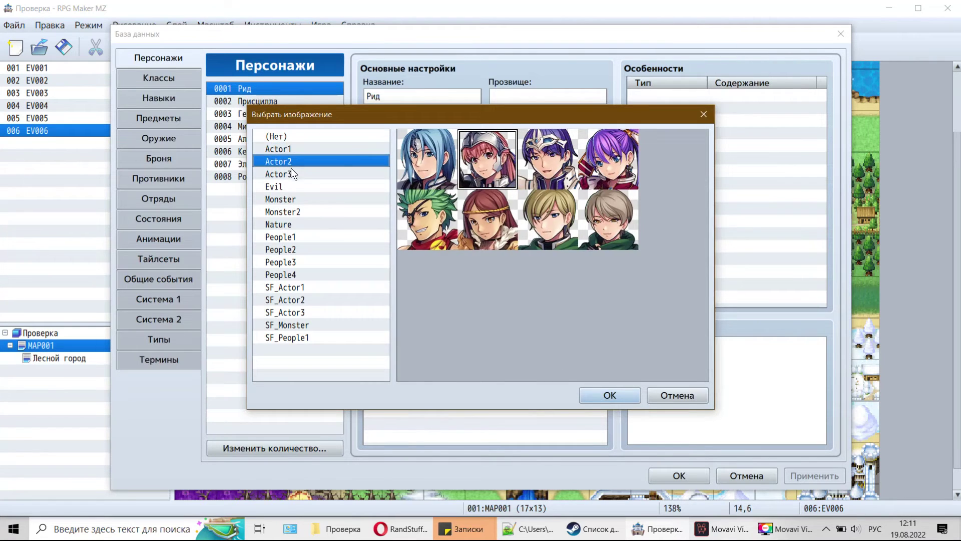
pyautogui.press('Return')
pyautogui.doubleClick(426, 251)
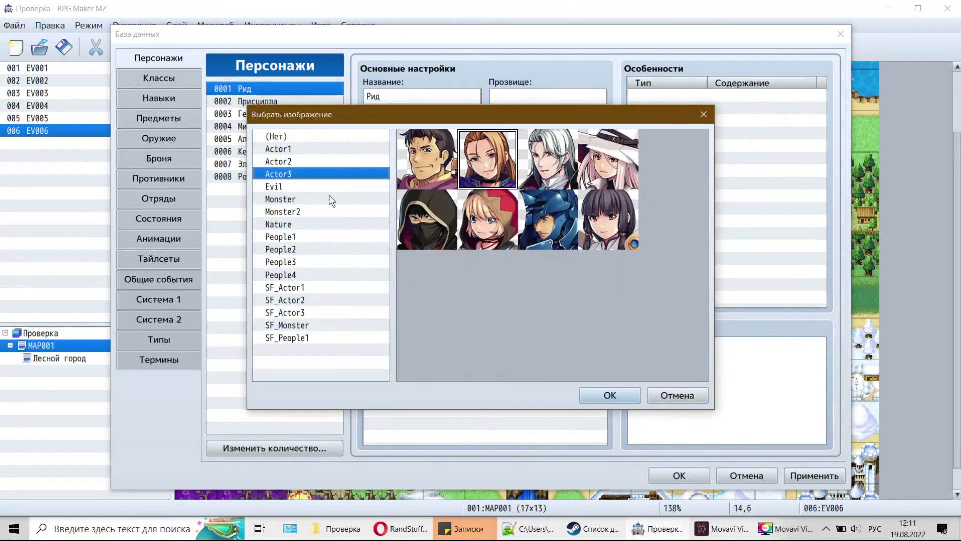
pyautogui.click(304, 185)
pyautogui.click(294, 174)
pyautogui.click(288, 162)
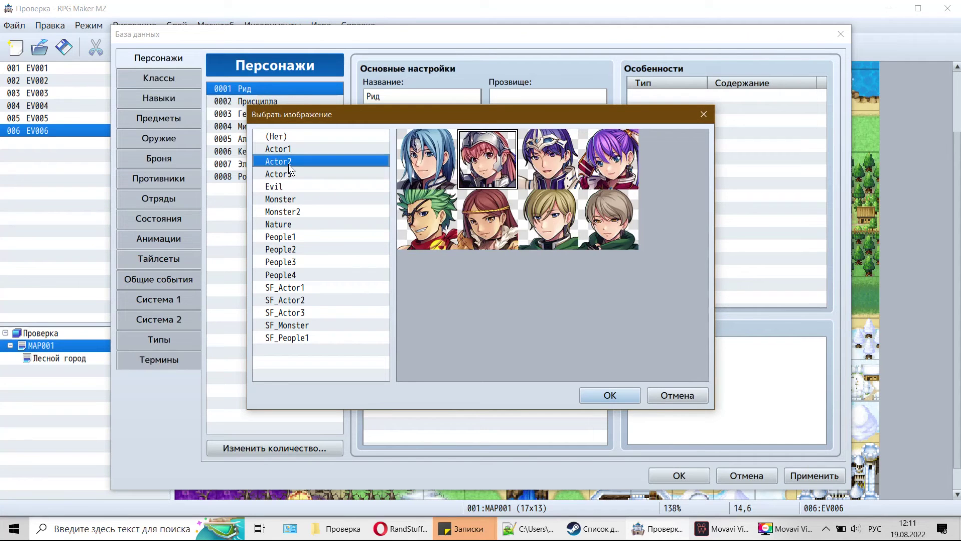
pyautogui.click(287, 186)
pyautogui.click(290, 200)
pyautogui.click(290, 213)
pyautogui.click(292, 225)
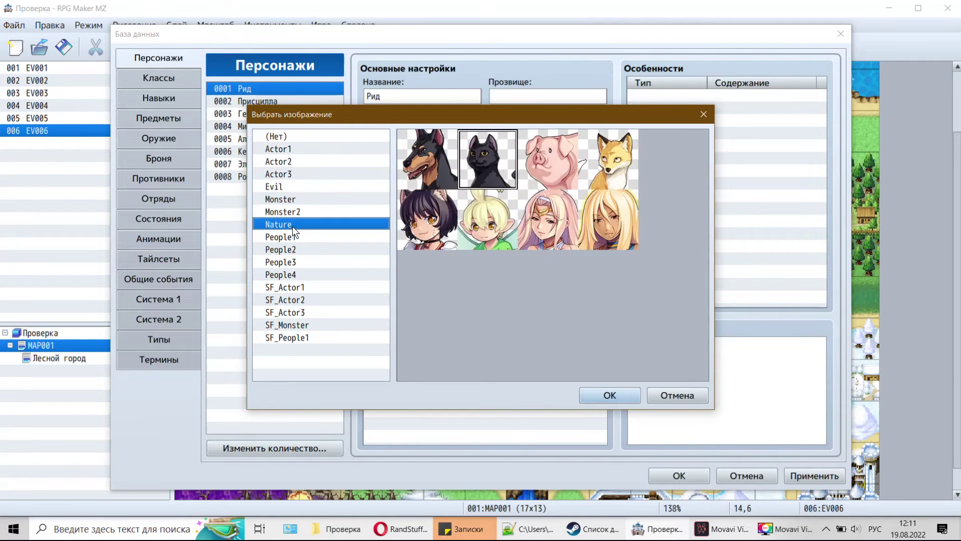
pyautogui.click(295, 237)
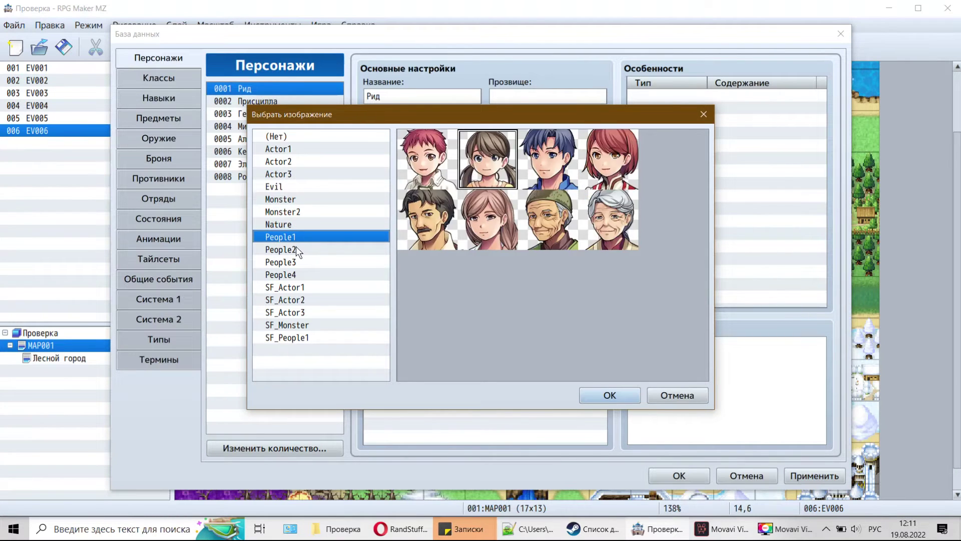
pyautogui.click(606, 393)
# Step: Rename the first actor as Рида
pyautogui.click(413, 99)
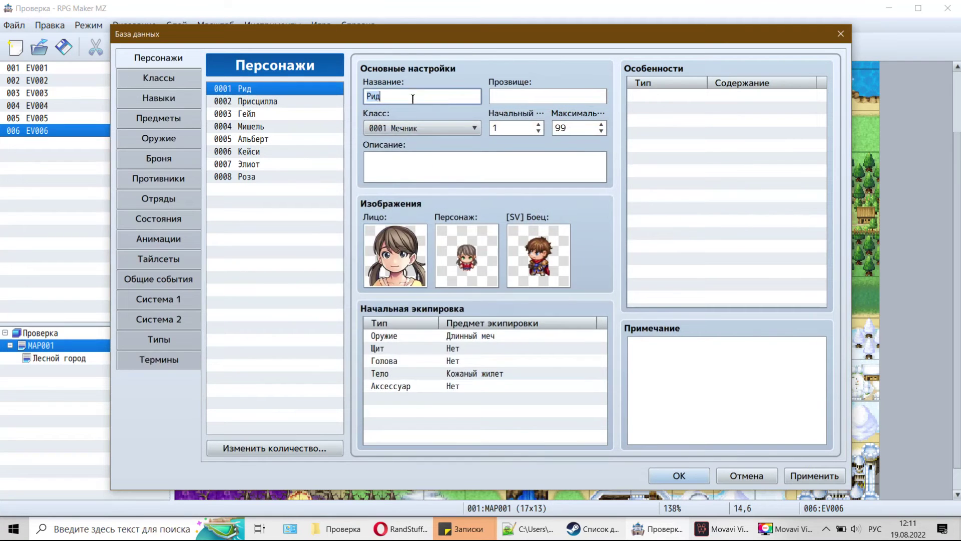
pyautogui.click(430, 99)
pyautogui.write('а')
# Step: Browse the side-view battler images Actor1_2 to Actor1_5 for the first actor
pyautogui.doubleClick(552, 271)
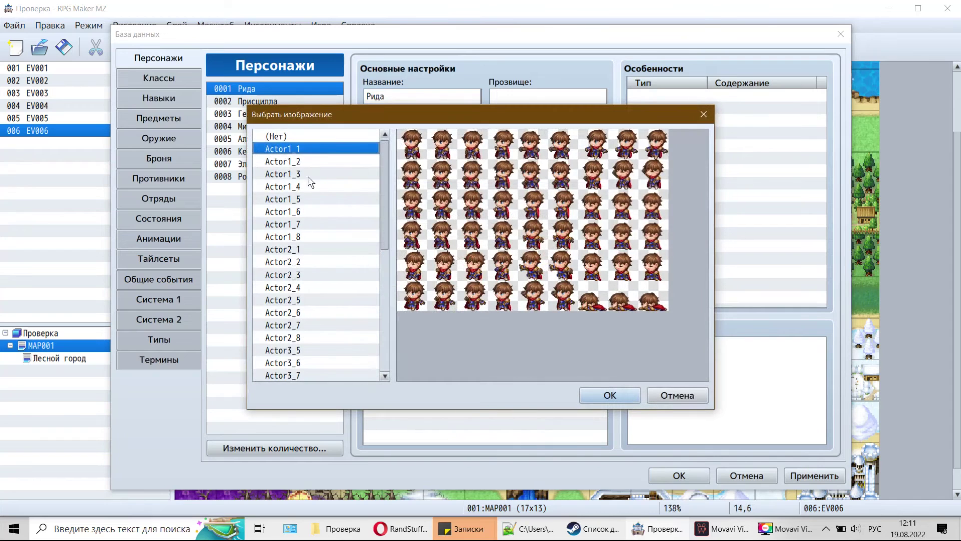
pyautogui.click(310, 161)
pyautogui.click(299, 179)
pyautogui.click(299, 188)
pyautogui.click(301, 199)
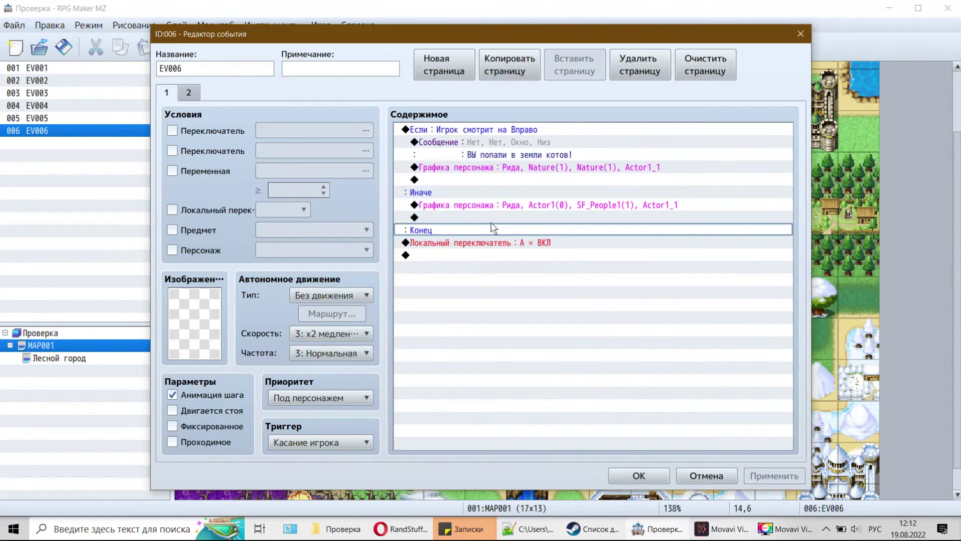
# Step: Check the commands in EV006's If and Else branches and the contents of its second page
pyautogui.click(543, 148)
pyautogui.click(541, 204)
pyautogui.click(530, 216)
pyautogui.click(189, 92)
pyautogui.click(166, 92)
pyautogui.click(501, 255)
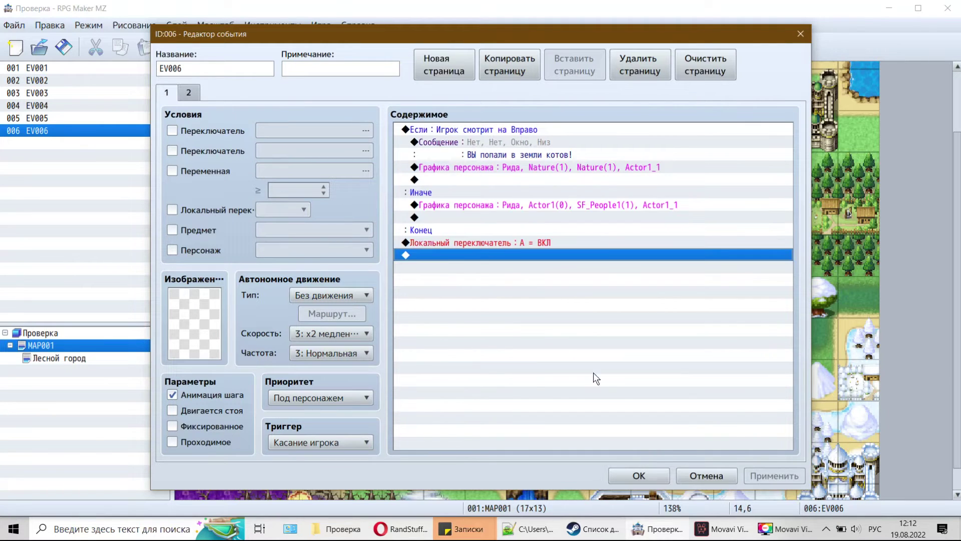
# Step: Delete EV006's second page and the local switch command on its first page, and confirm the event
pyautogui.click(189, 92)
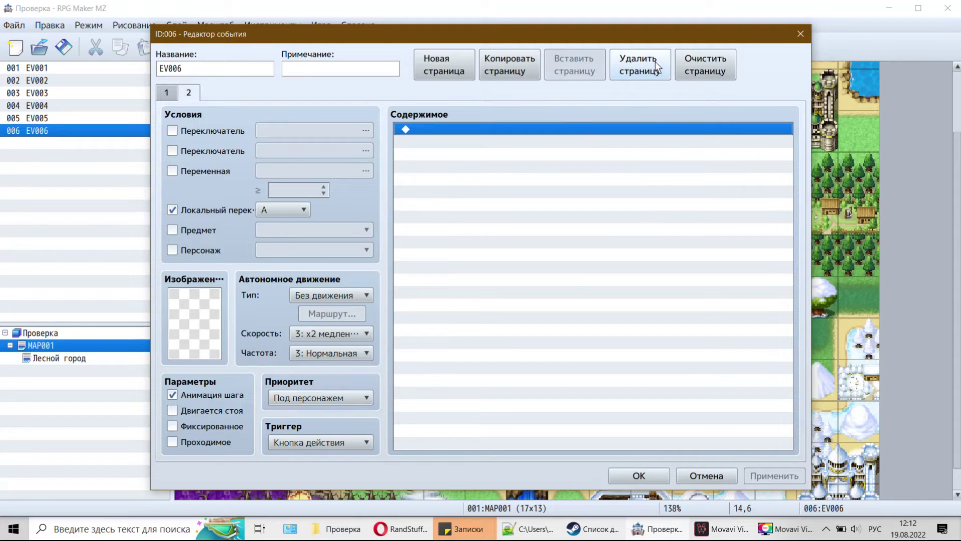
pyautogui.click(640, 65)
pyautogui.click(554, 240)
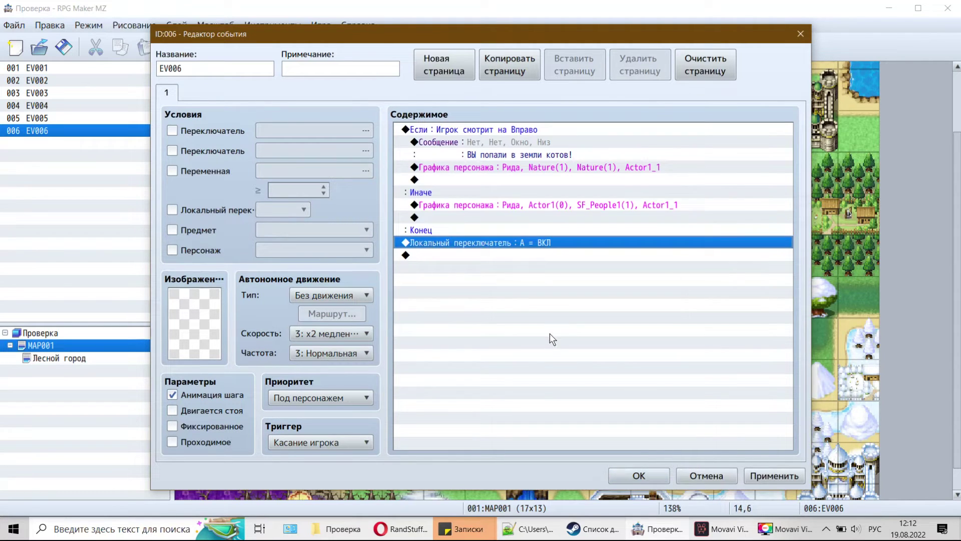
pyautogui.press('Delete')
pyautogui.click(569, 179)
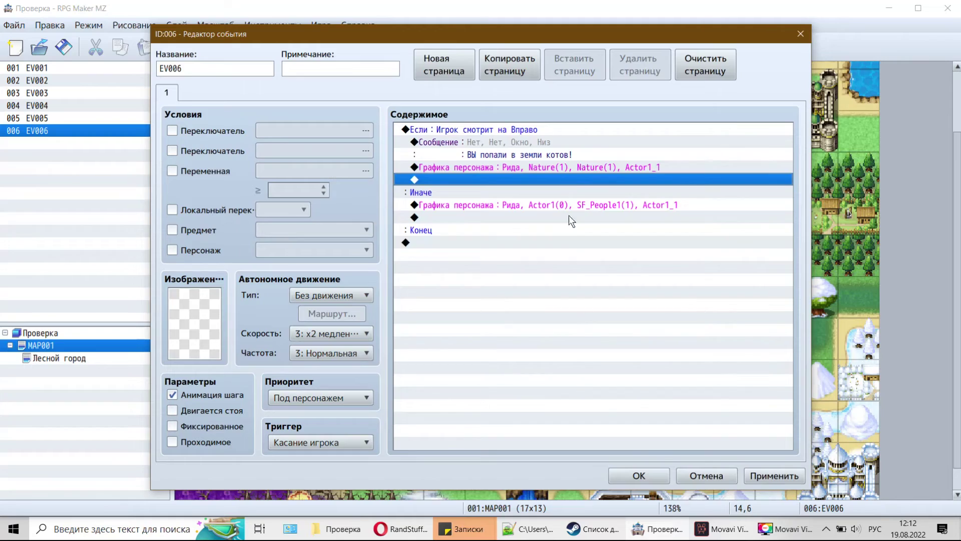
pyautogui.click(640, 476)
pyautogui.doubleClick(787, 255)
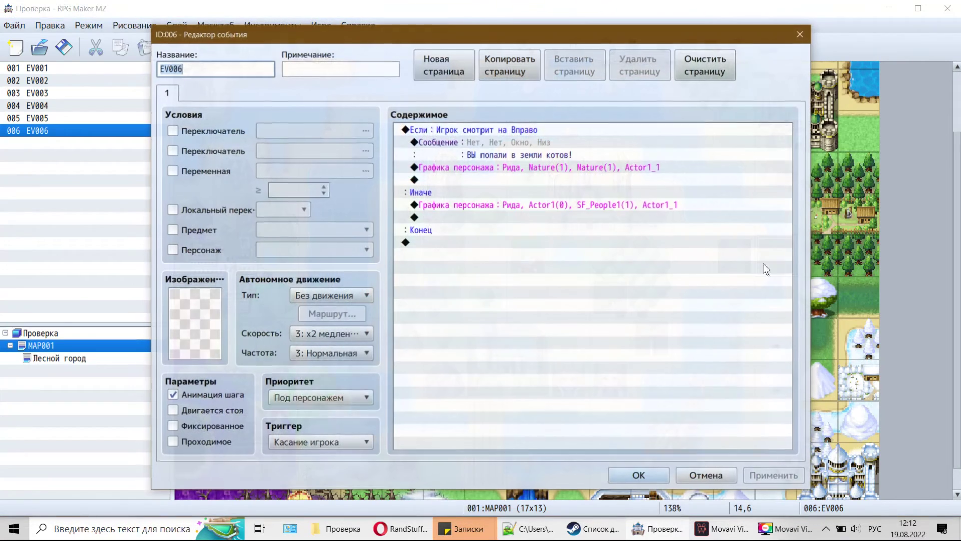
pyautogui.click(649, 477)
# Step: Start a playtest of the game with the revised bridge event
pyautogui.click(793, 304)
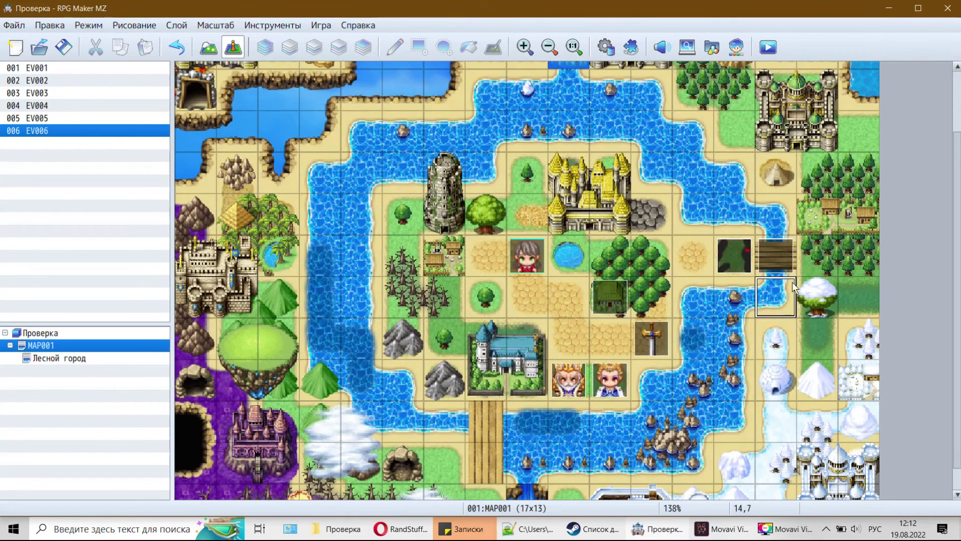
pyautogui.click(783, 250)
pyautogui.click(770, 308)
pyautogui.click(768, 47)
pyautogui.click(482, 281)
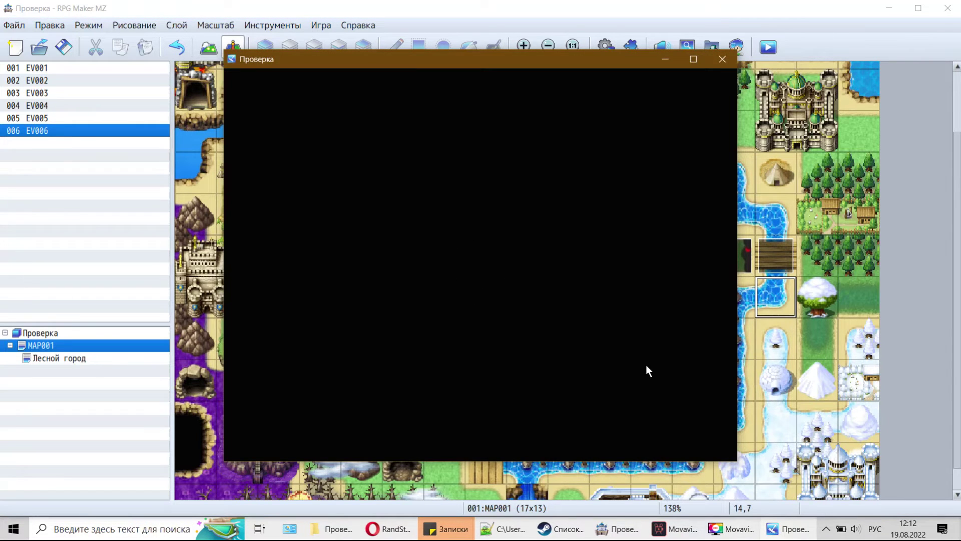
# Step: Start a new game in the playtest, walk to the sword and collect it
pyautogui.press('Return')
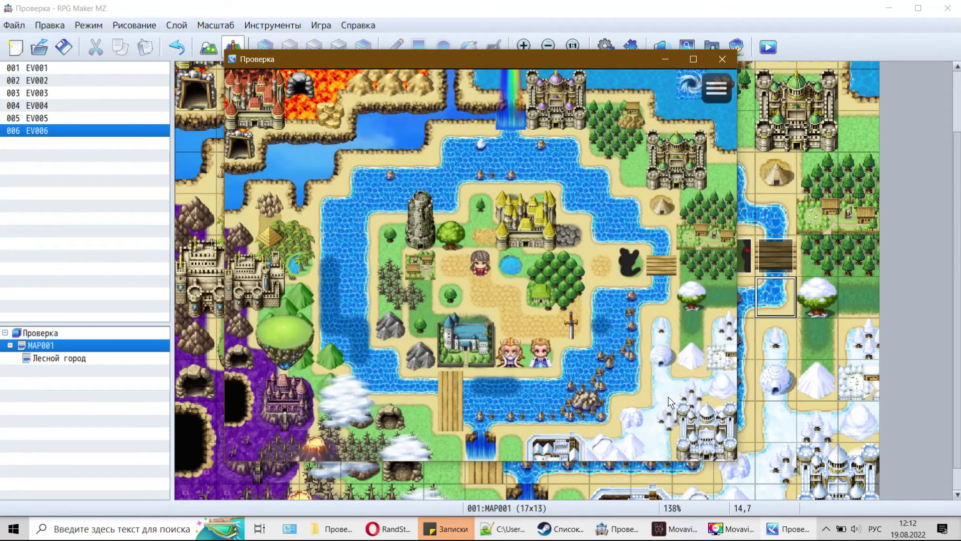
pyautogui.press('Right')
pyautogui.press('Right')
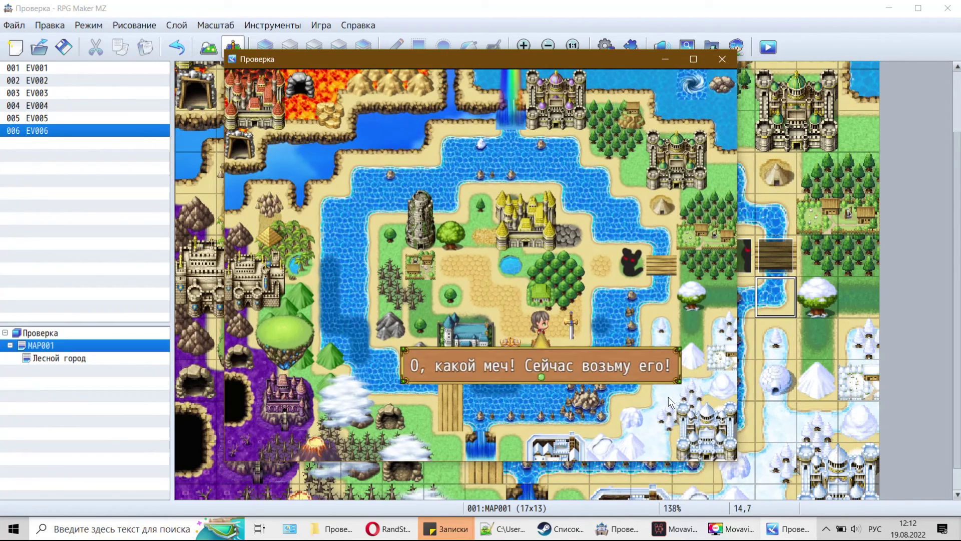
pyautogui.press('Return')
# Step: Walk the hero up to the black cat beside the eastern bridge and go through its dialogue
pyautogui.press('Right')
pyautogui.press('Up')
pyautogui.press('Right')
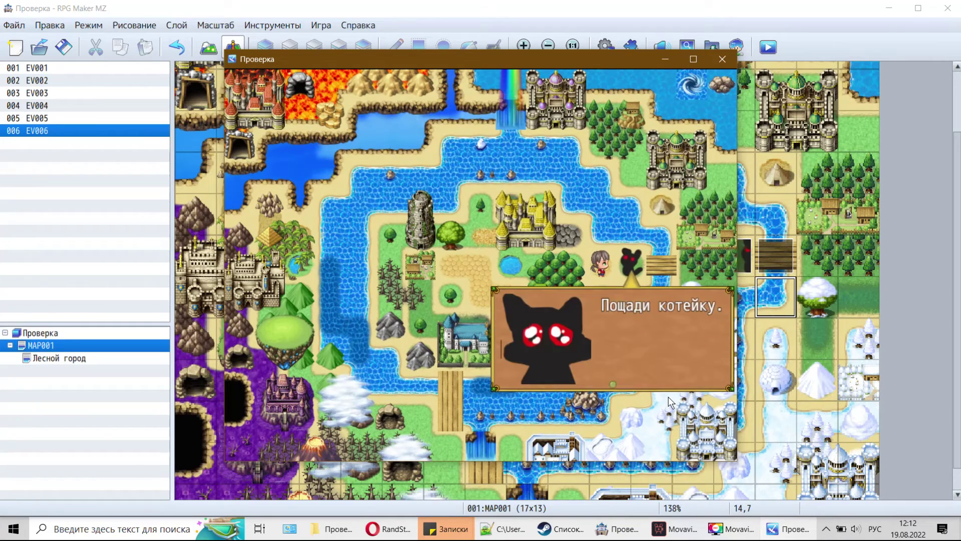
pyautogui.press('Return')
# Step: Cross the eastern bridge back and forth several times to test the transformation and message, and close the playtest
pyautogui.press('Right')
pyautogui.press('Right')
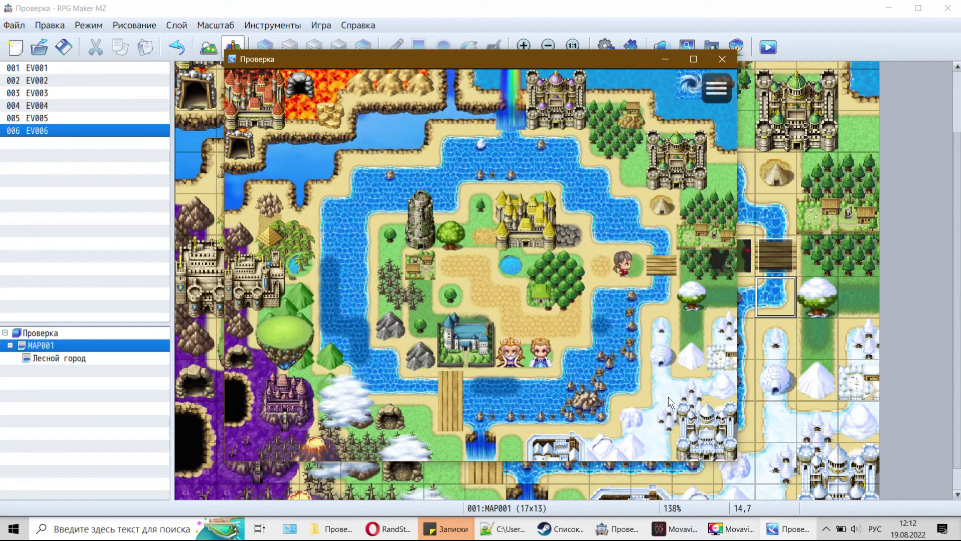
pyautogui.press('Return')
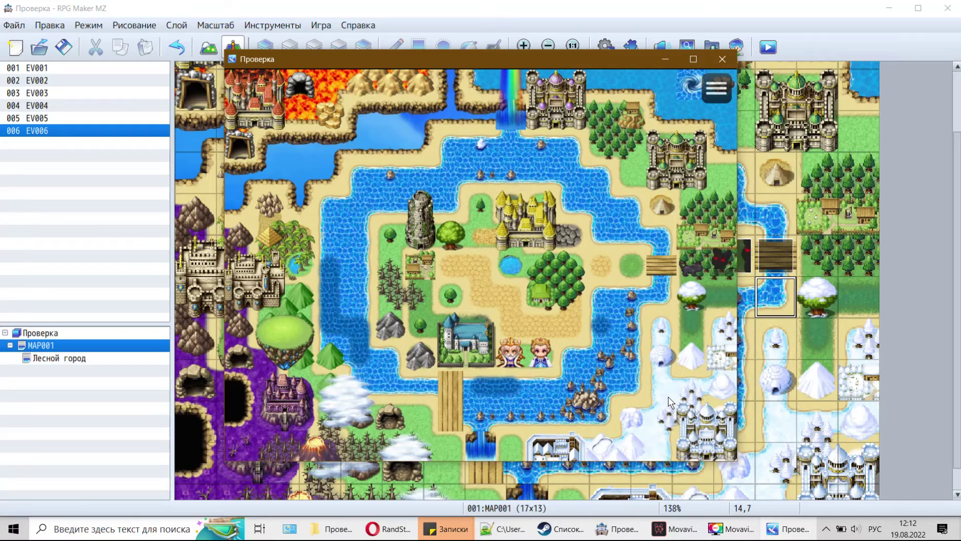
pyautogui.press('Left')
pyautogui.press('Right')
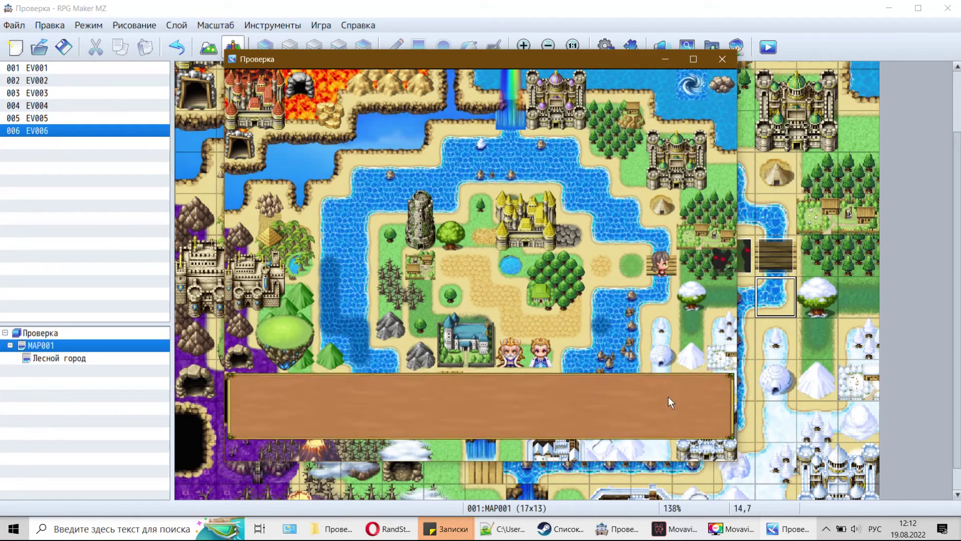
pyautogui.press('Return')
pyautogui.press('Left')
pyautogui.press('Left')
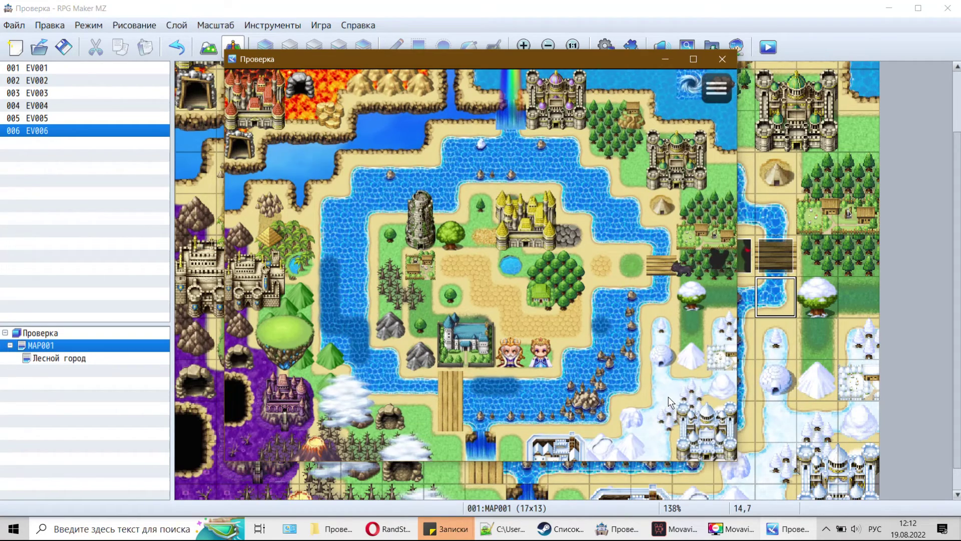
pyautogui.press('Right')
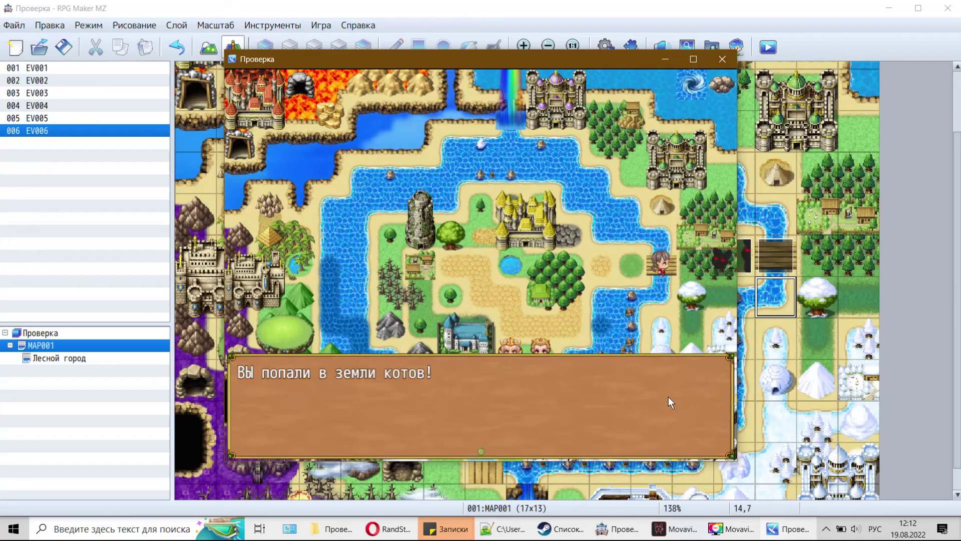
pyautogui.press('Return')
pyautogui.press('Left')
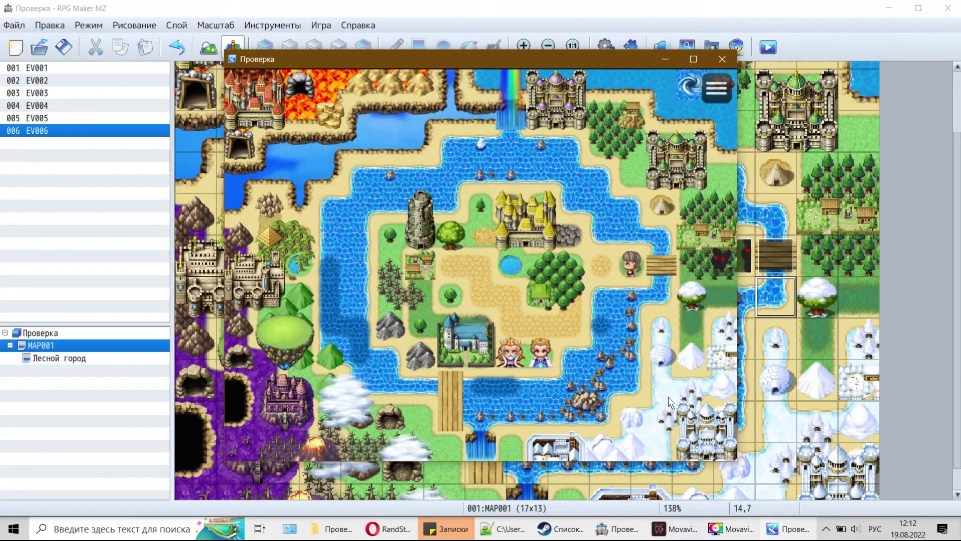
pyautogui.click(723, 59)
# Step: Check the message and character graphic commands in both branches of the bridge event EV006
pyautogui.click(758, 327)
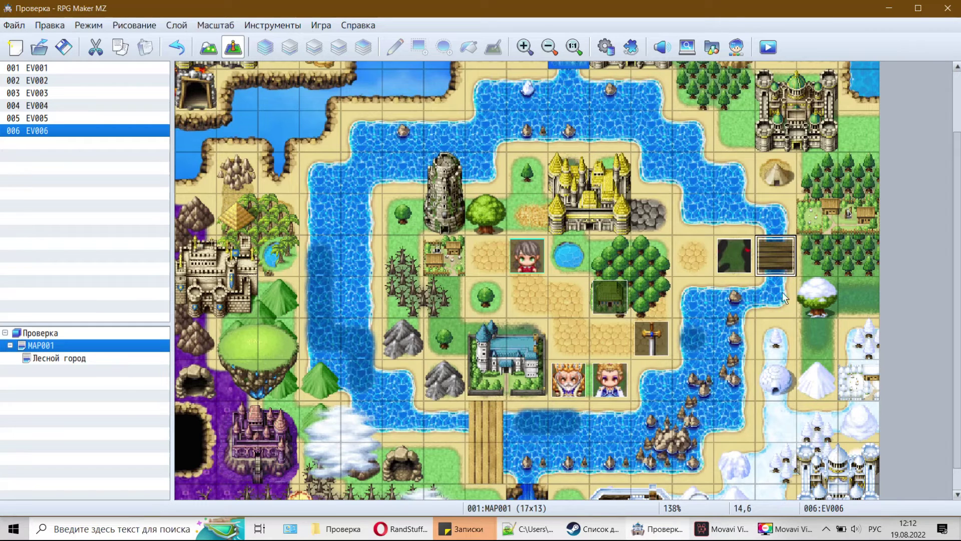
pyautogui.doubleClick(777, 251)
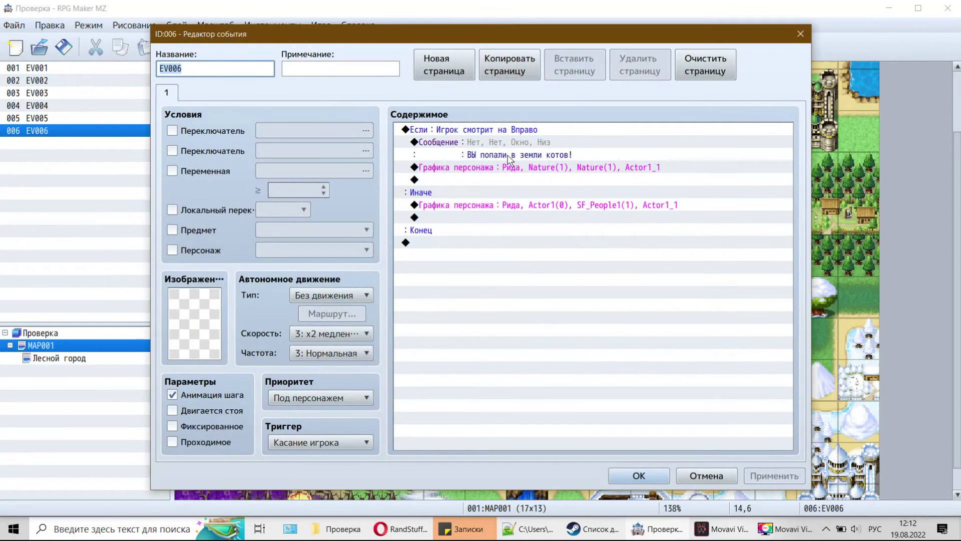
pyautogui.click(588, 146)
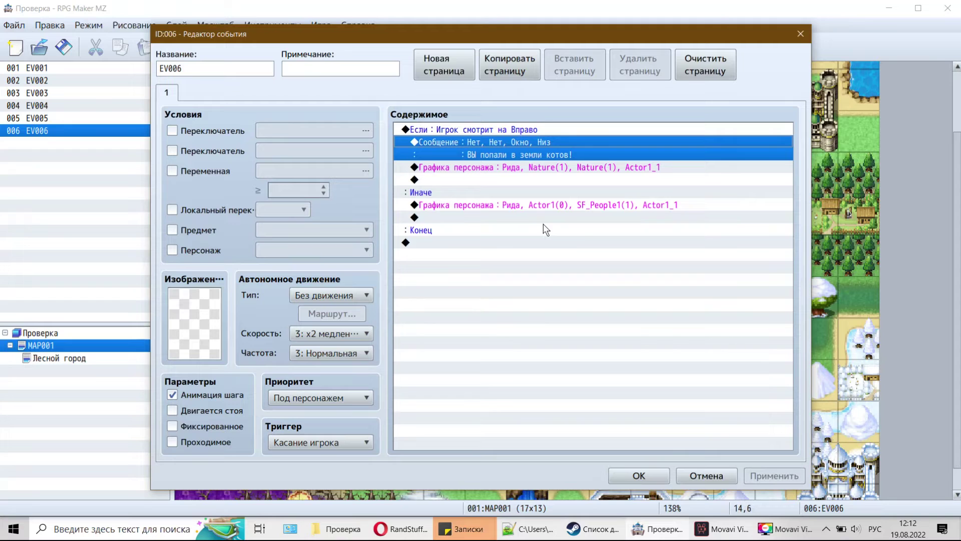
pyautogui.click(518, 234)
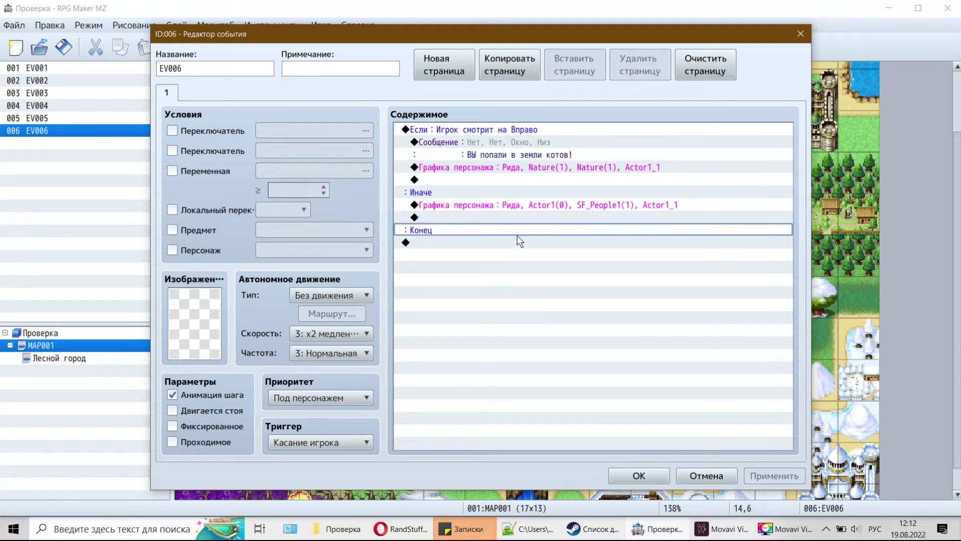
pyautogui.click(639, 475)
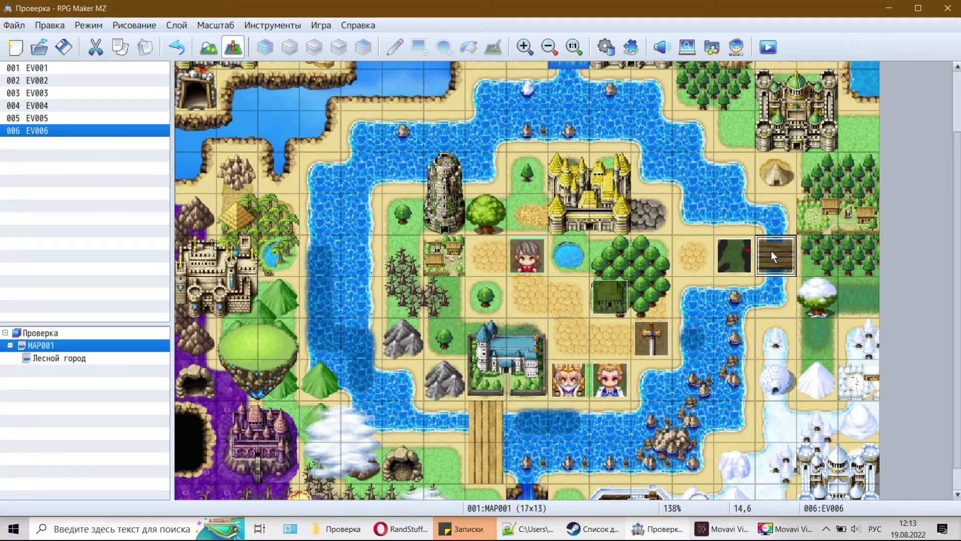
pyautogui.doubleClick(785, 245)
pyautogui.click(548, 142)
pyautogui.click(542, 168)
pyautogui.click(536, 192)
pyautogui.click(554, 158)
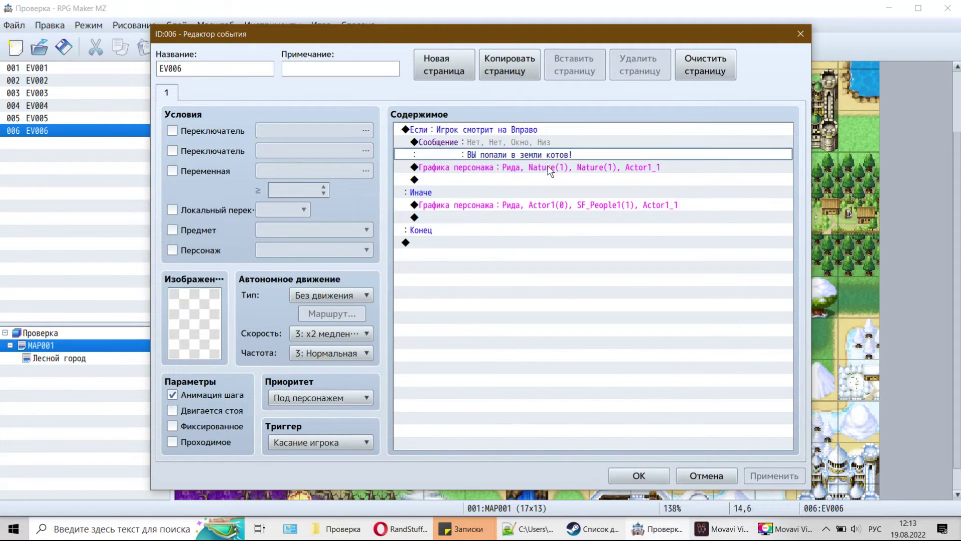
pyautogui.click(548, 165)
# Step: Insert a command turning local switch A ON before the message in EV006's facing-right branch
pyautogui.click(482, 140)
pyautogui.rightClick(483, 139)
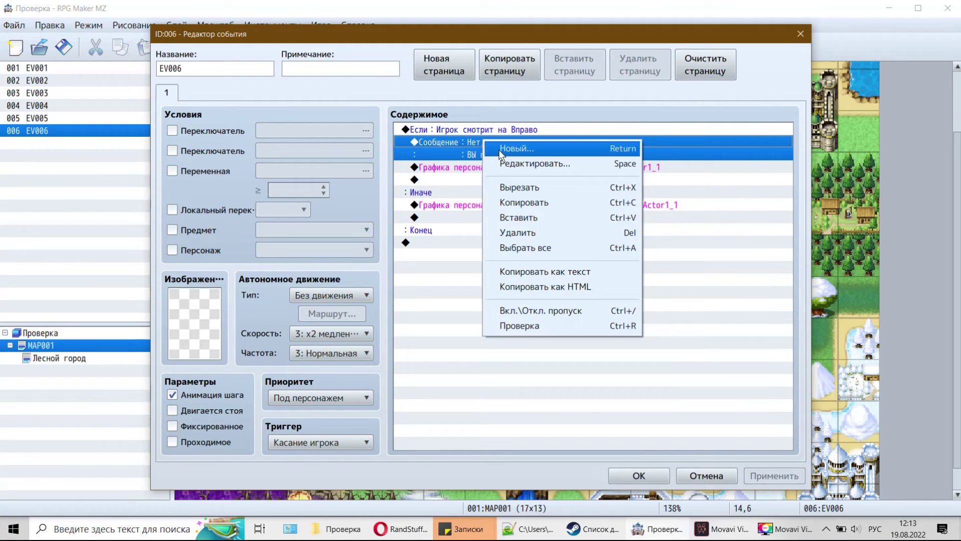
pyautogui.click(499, 149)
pyautogui.click(431, 96)
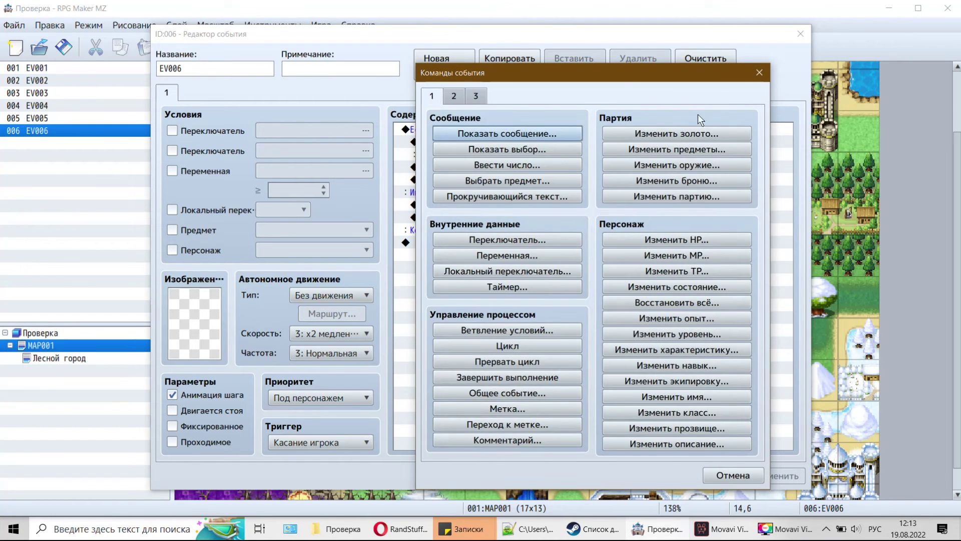
pyautogui.click(508, 272)
pyautogui.click(576, 329)
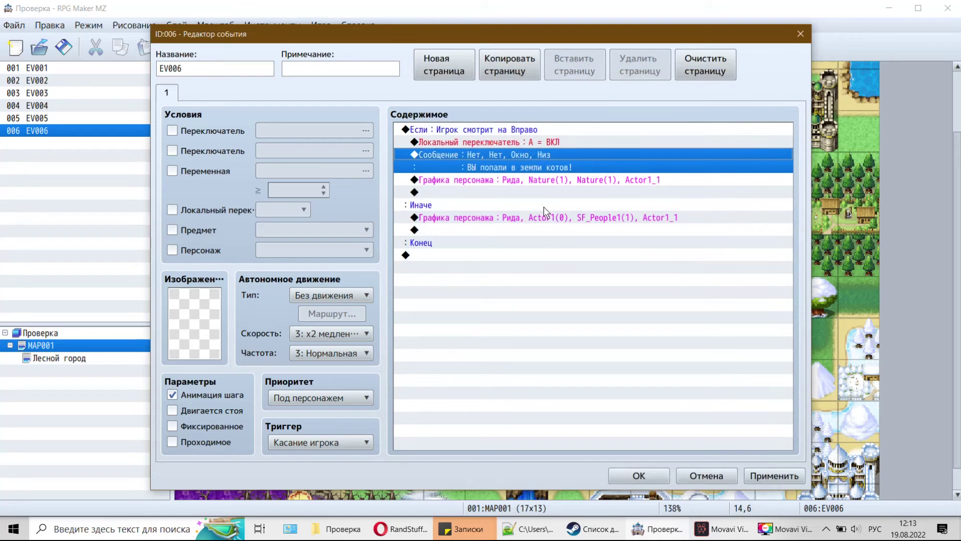
# Step: Move the local switch A command below the message, just before the character graphic change
pyautogui.rightClick(545, 143)
pyautogui.click(585, 190)
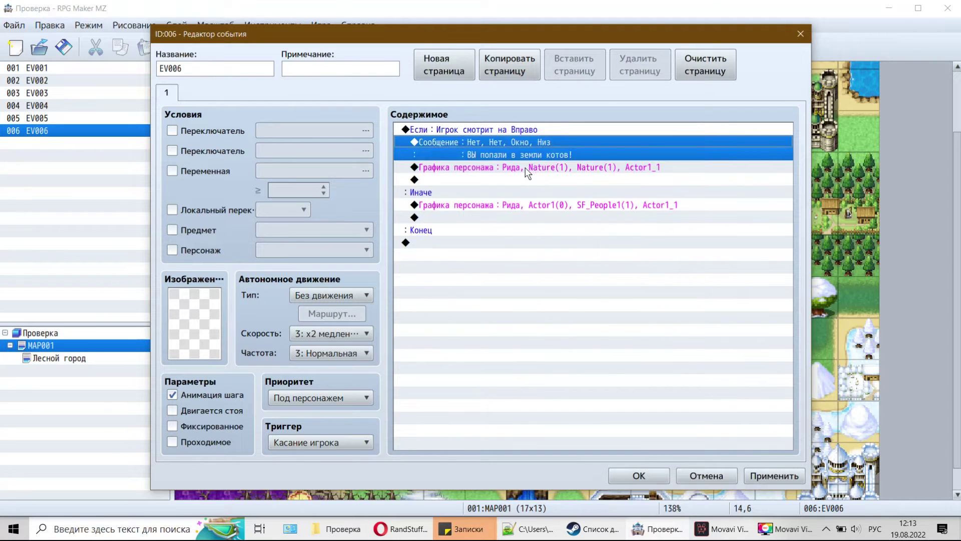
pyautogui.rightClick(535, 169)
pyautogui.click(576, 245)
# Step: Insert a conditional branch above the message that checks whether local switch A is ON
pyautogui.rightClick(536, 144)
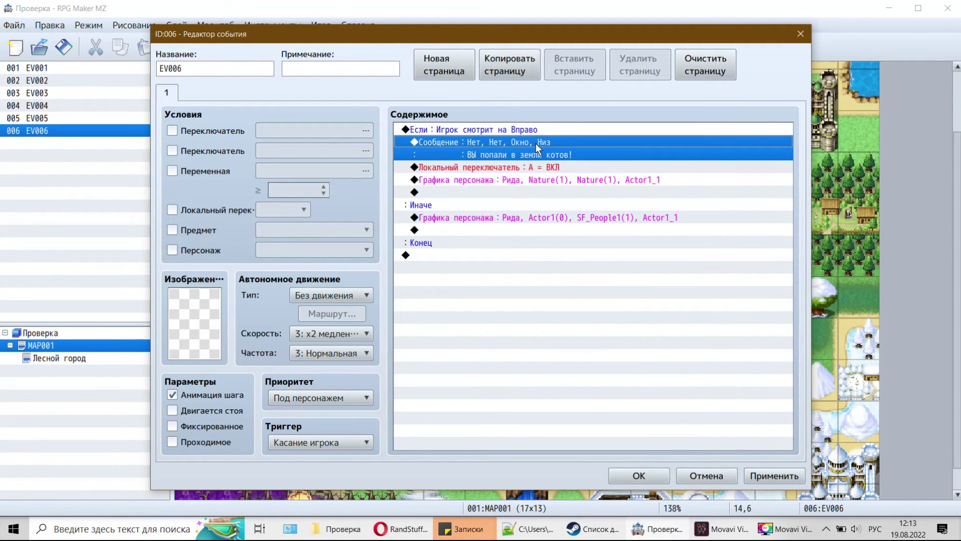
pyautogui.click(548, 152)
pyautogui.click(499, 329)
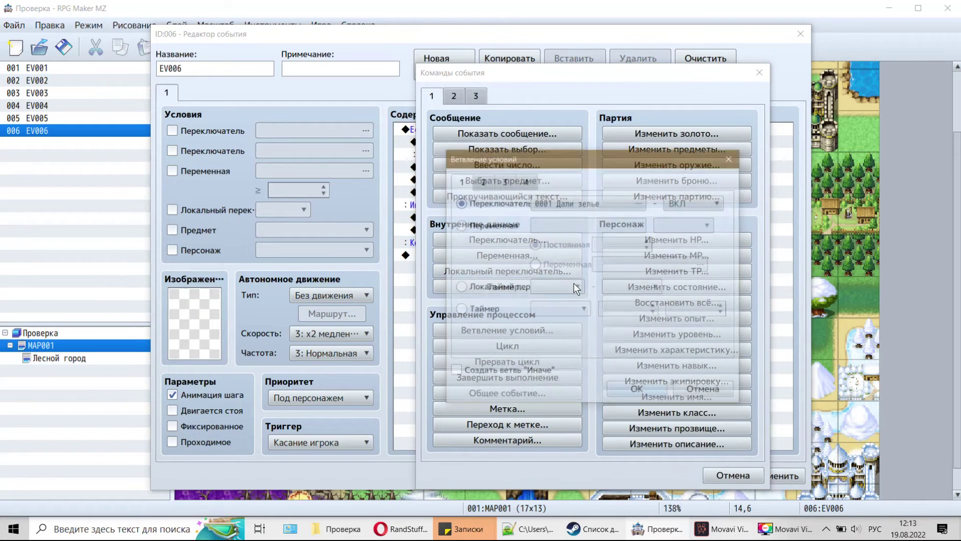
pyautogui.click(500, 289)
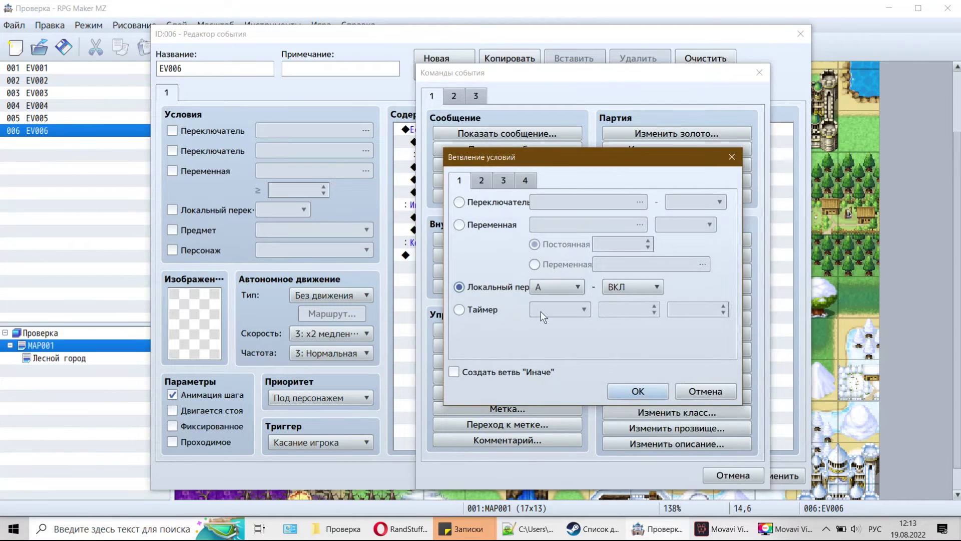
pyautogui.click(637, 390)
# Step: Add an Else branch to the local switch A condition
pyautogui.click(539, 145)
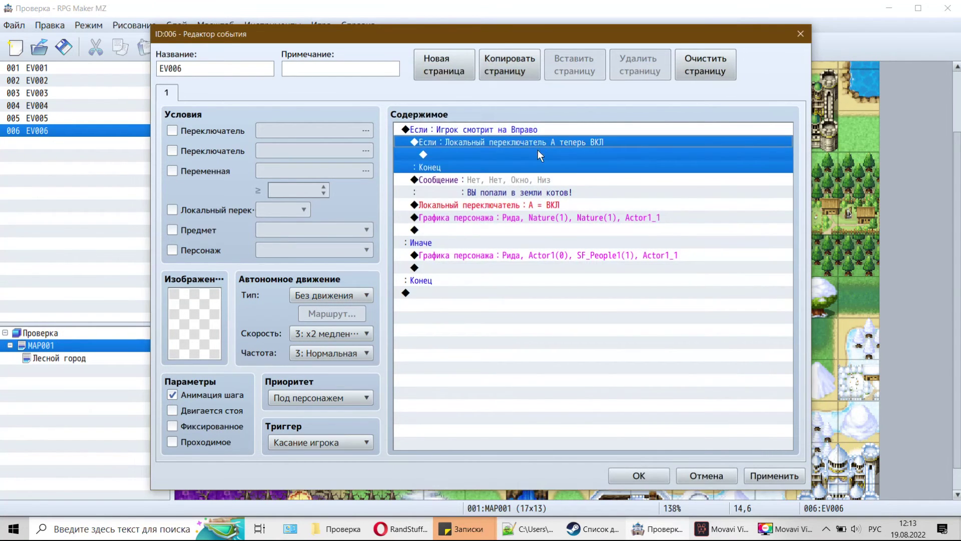
pyautogui.rightClick(502, 146)
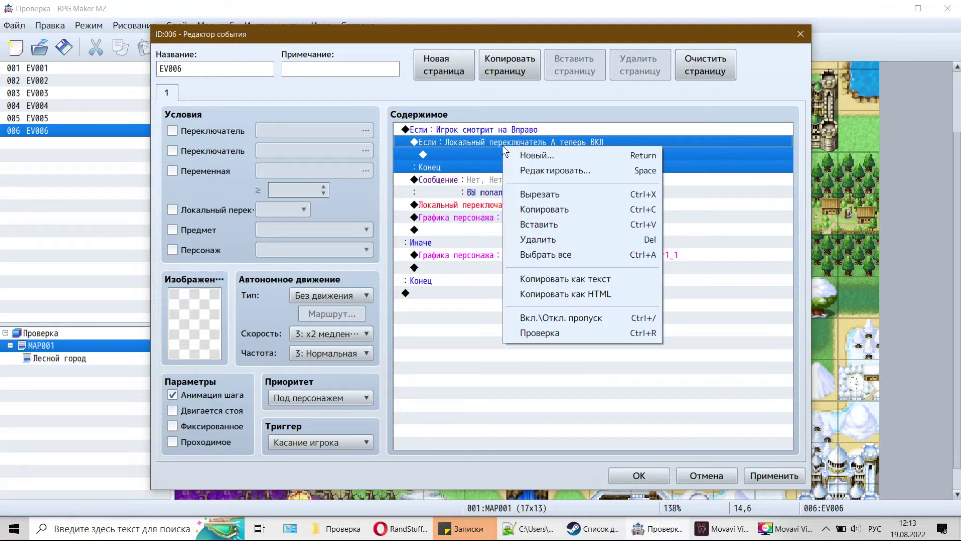
pyautogui.click(539, 173)
pyautogui.click(512, 373)
pyautogui.click(620, 390)
# Step: Move the message and the local switch A command into the Else branch of the local switch condition
pyautogui.click(516, 220)
pyautogui.keyDown('shift'); pyautogui.click(512, 231); pyautogui.keyUp('shift')
pyautogui.rightClick(512, 231)
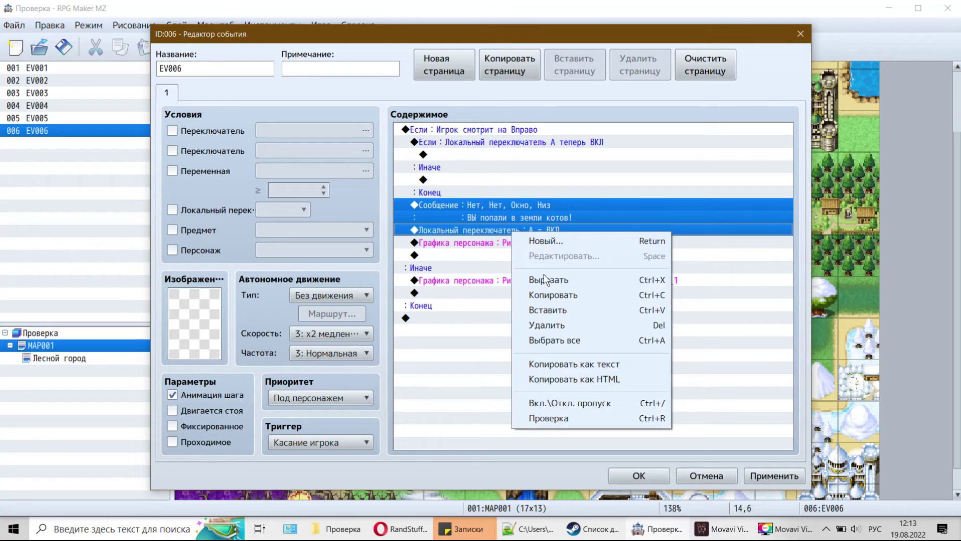
pyautogui.click(543, 275)
pyautogui.click(458, 179)
pyautogui.rightClick(459, 179)
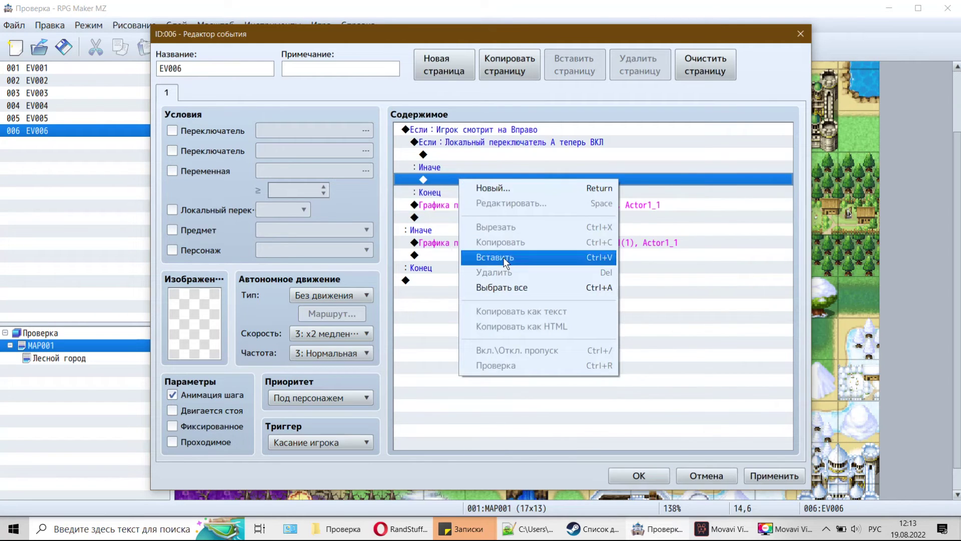
pyautogui.click(509, 258)
# Step: Review EV006's nested conditions and their branch contents, and confirm the event
pyautogui.click(527, 145)
pyautogui.click(520, 219)
pyautogui.click(527, 267)
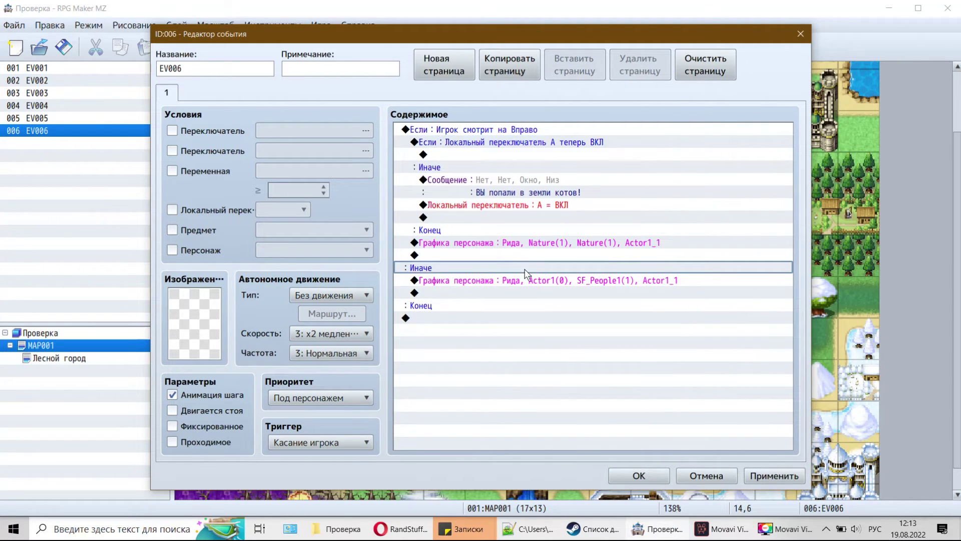
pyautogui.click(539, 320)
pyautogui.click(506, 142)
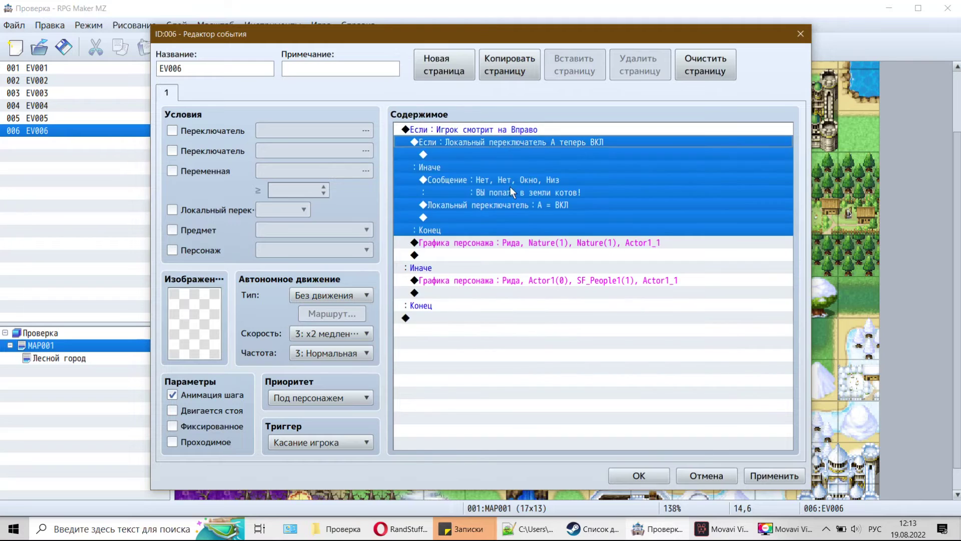
pyautogui.click(514, 217)
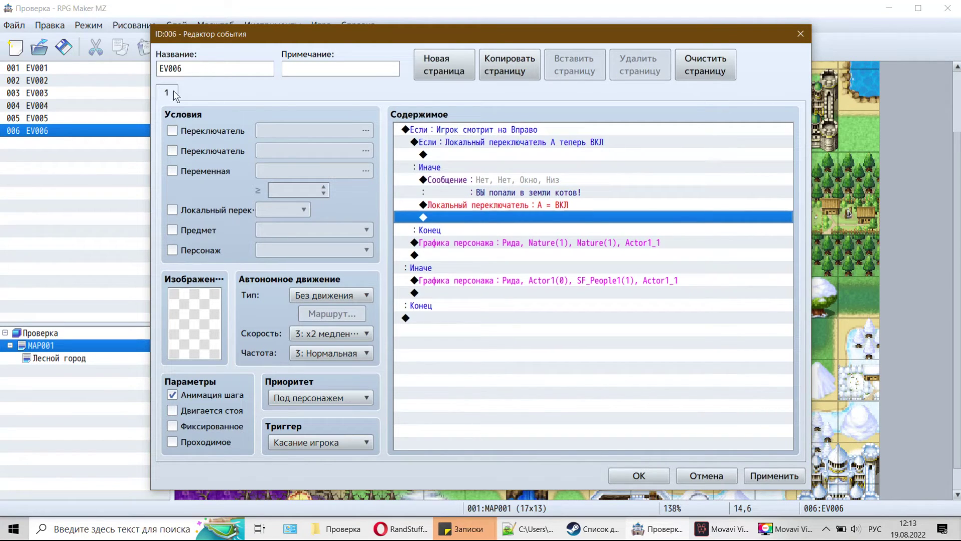
pyautogui.click(634, 476)
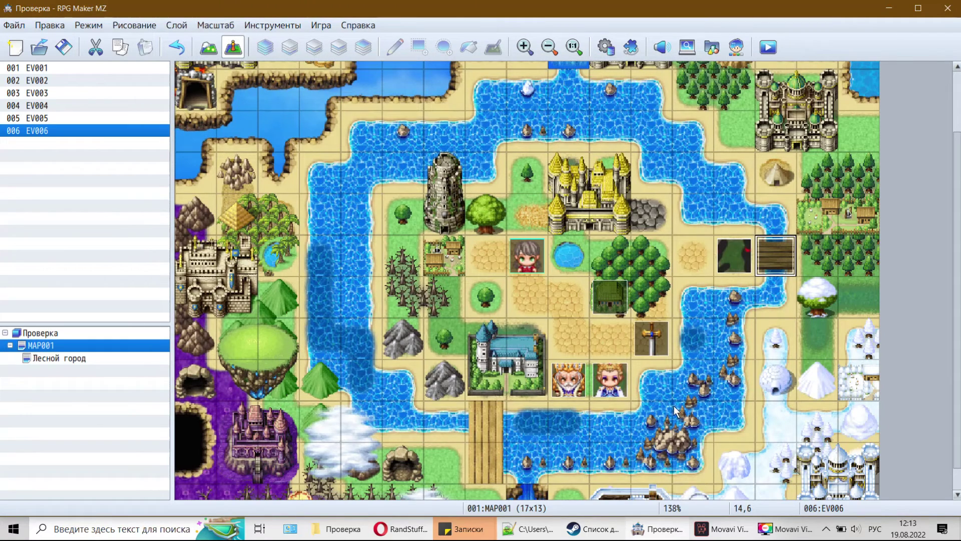
pyautogui.click(485, 422)
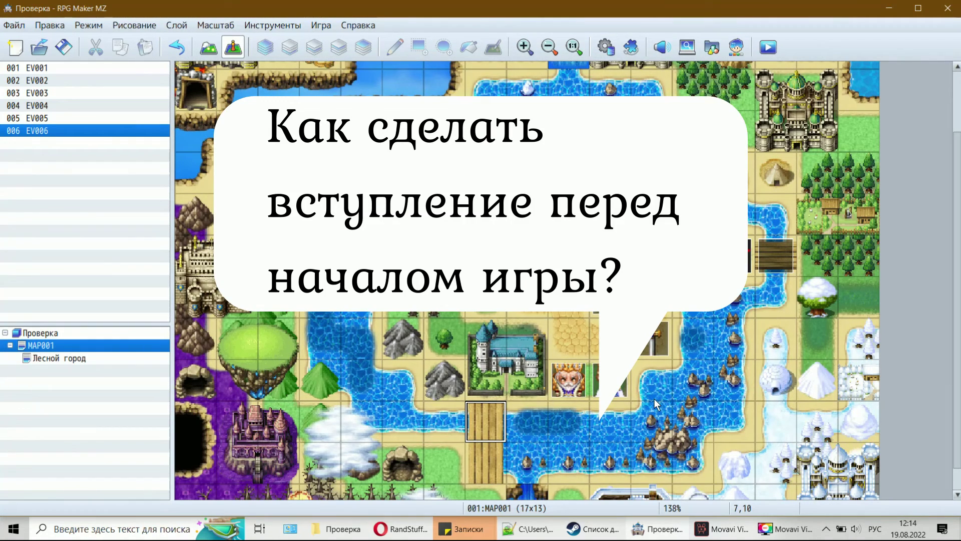
pyautogui.click(654, 398)
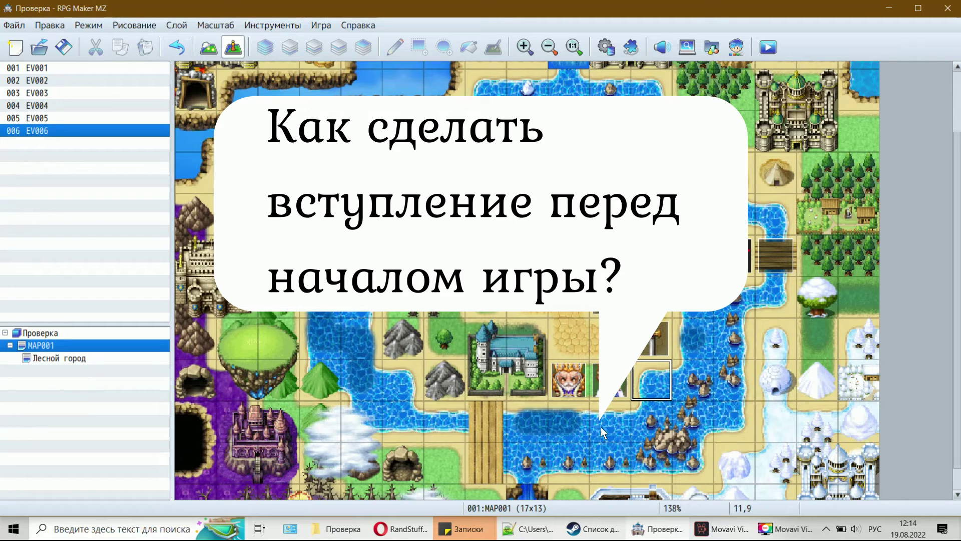
pyautogui.click(485, 298)
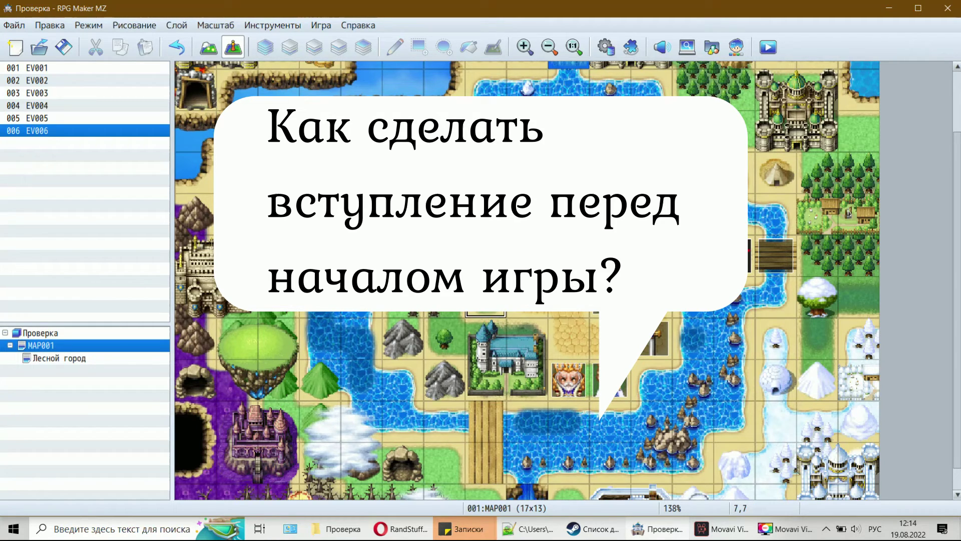
pyautogui.click(527, 298)
pyautogui.click(444, 298)
pyautogui.click(526, 174)
pyautogui.scroll(-2, 566, 316)
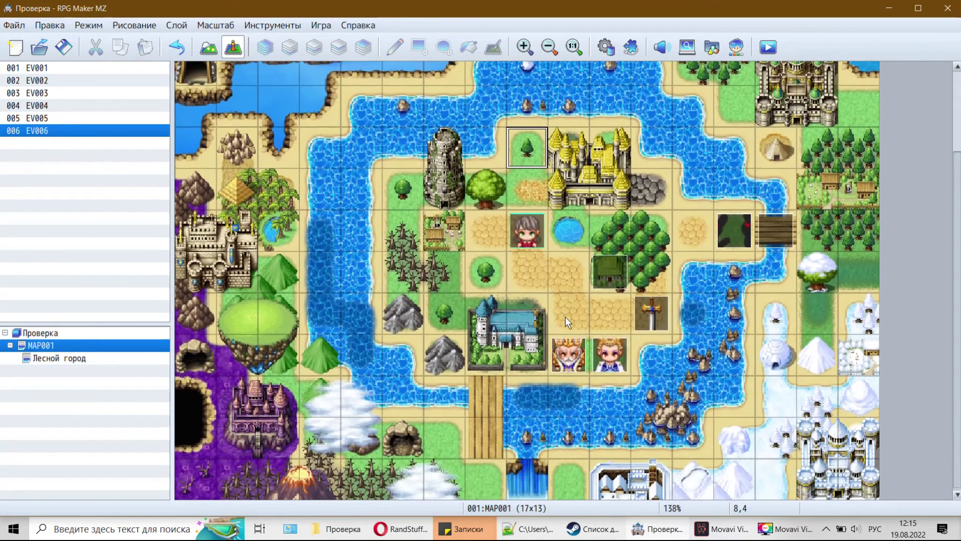
pyautogui.scroll(2, 566, 317)
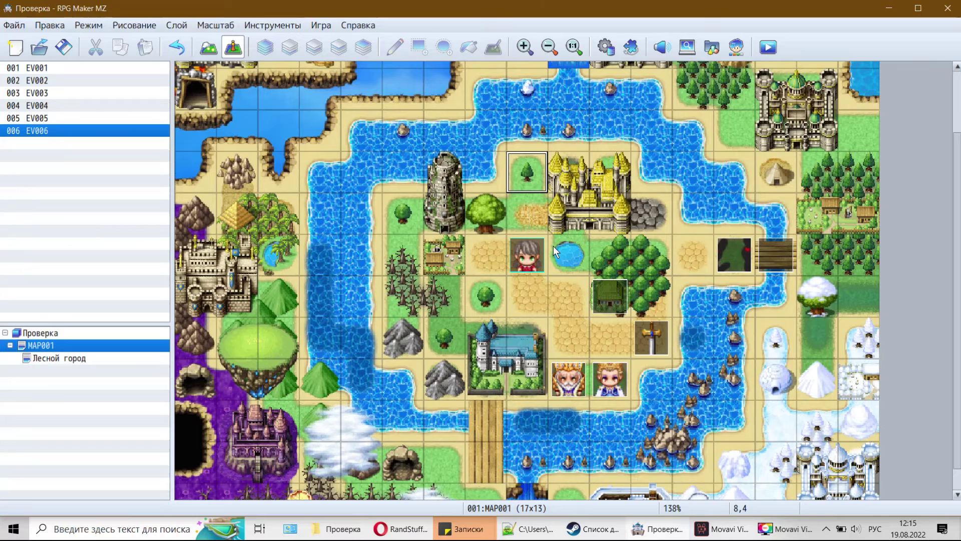
# Step: Create a new event EV007 on the tile between the tower and the small tree, with its trigger set to Autorun
pyautogui.scroll(1, 535, 265)
pyautogui.scroll(2, 721, 255)
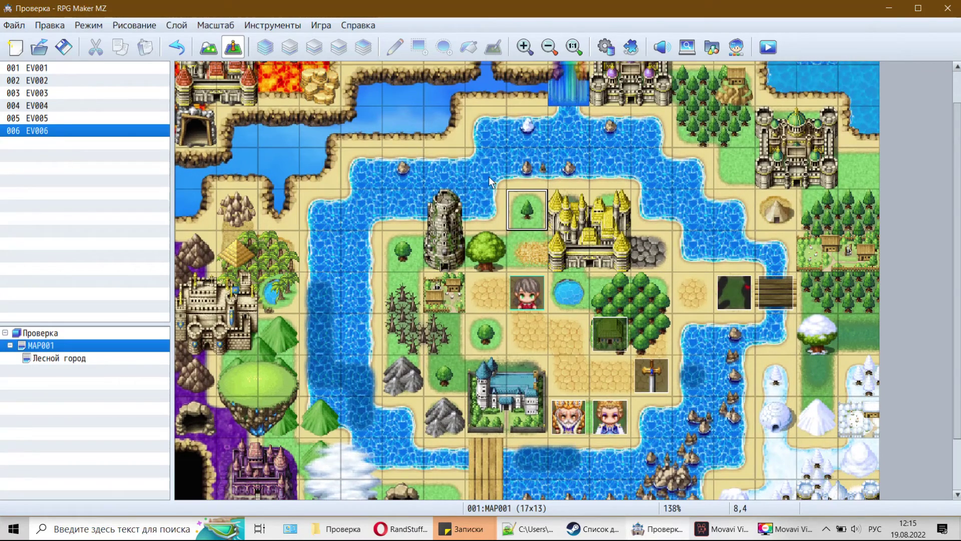
pyautogui.doubleClick(495, 227)
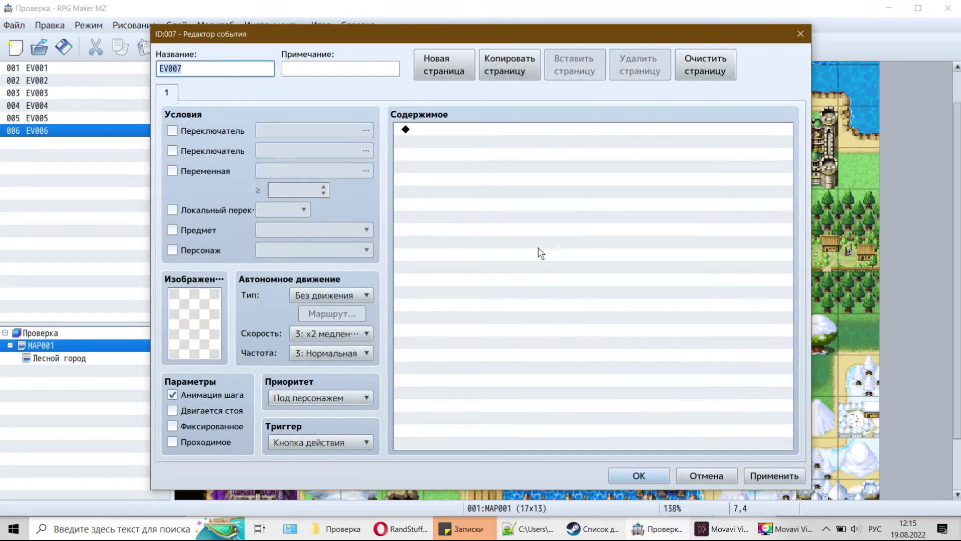
pyautogui.click(541, 277)
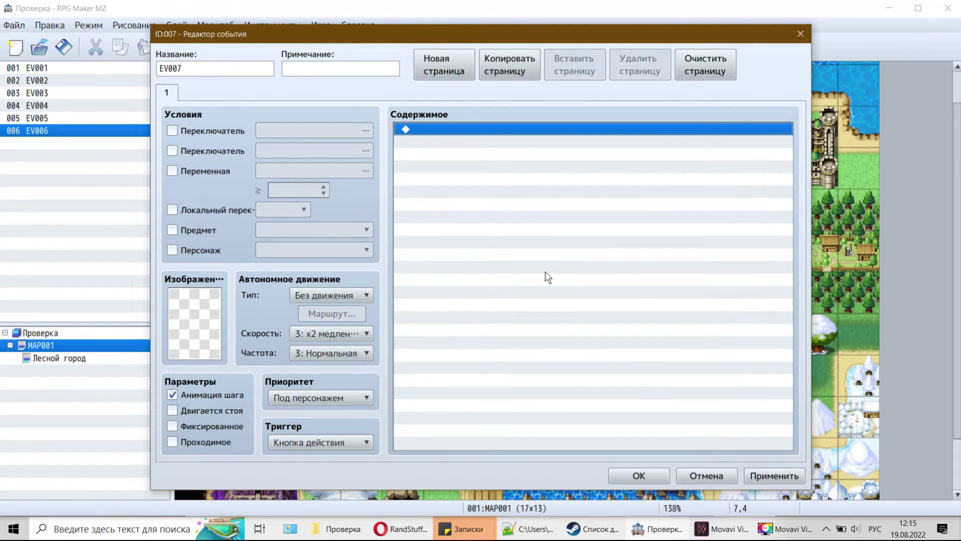
pyautogui.click(305, 441)
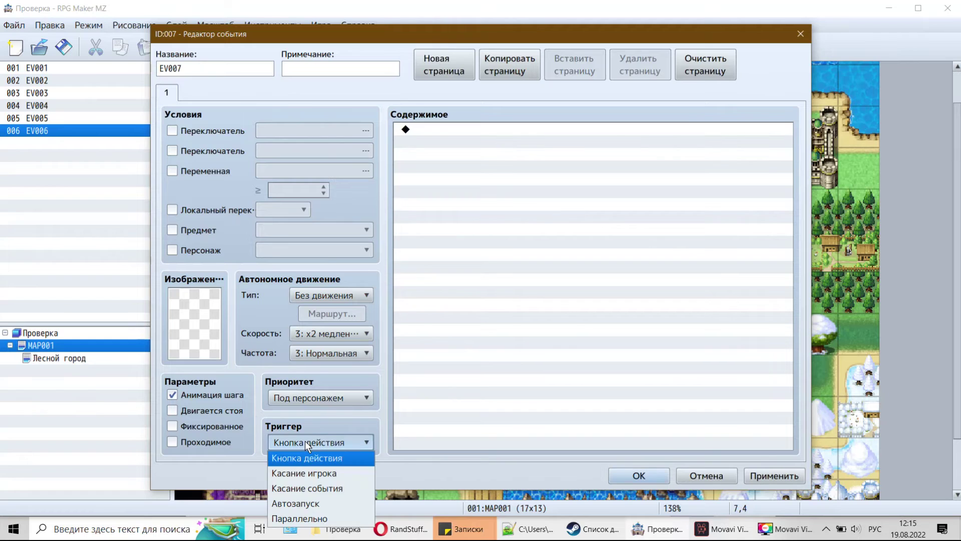
pyautogui.click(304, 503)
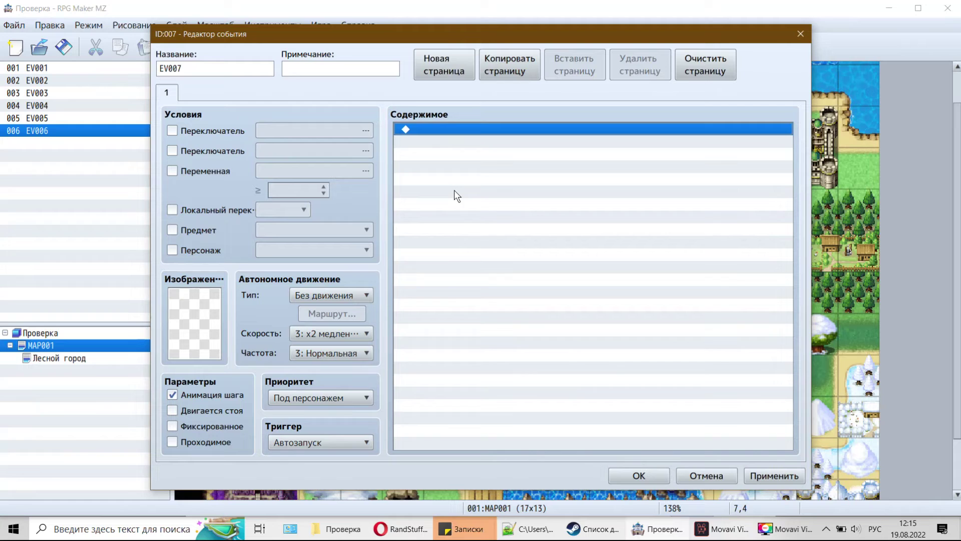
pyautogui.click(634, 476)
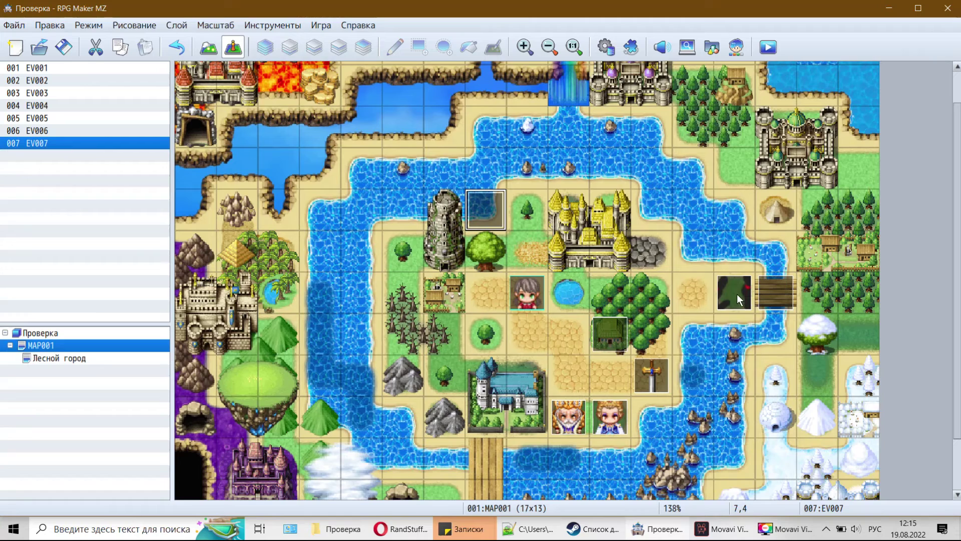
# Step: Add a Show Text command to EV007 reading "В некотором царстве" and "В некотором государстве" on two lines
pyautogui.doubleClick(498, 206)
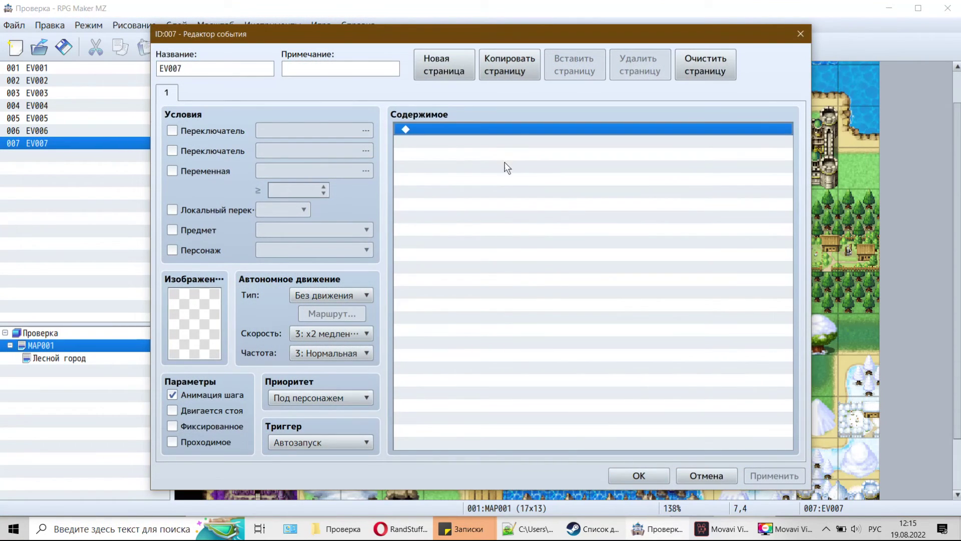
pyautogui.doubleClick(460, 134)
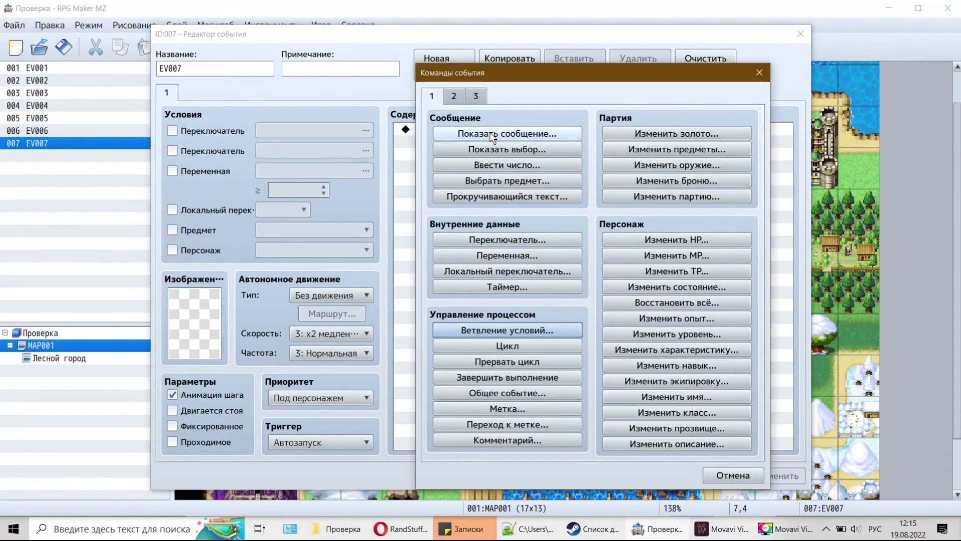
pyautogui.click(490, 133)
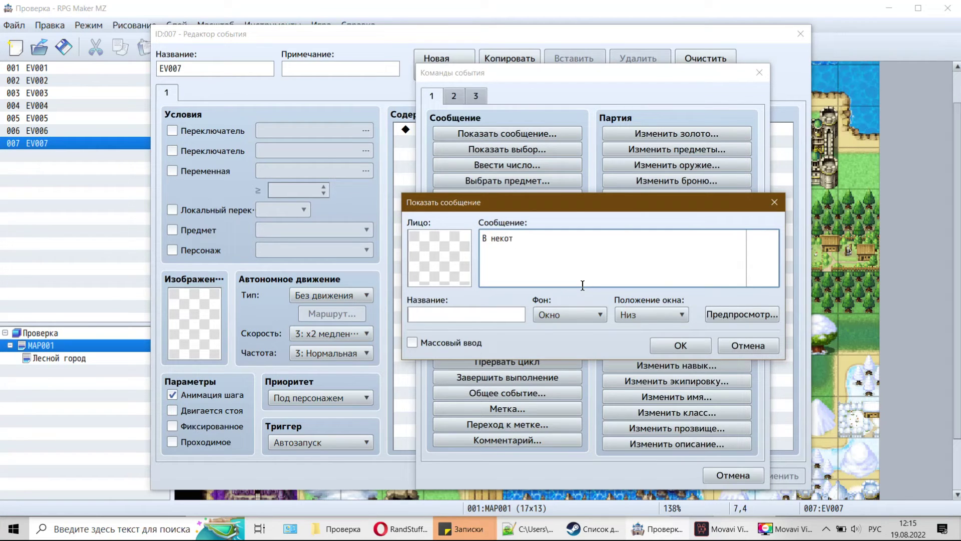
pyautogui.write('В некотором царстве...')
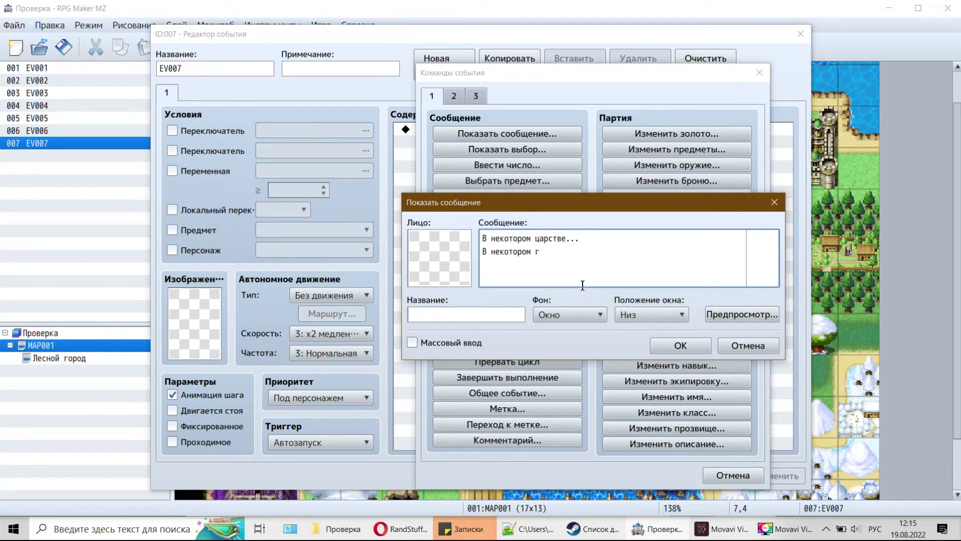
pyautogui.write('удар')
pyautogui.press('Up')
pyautogui.click(680, 345)
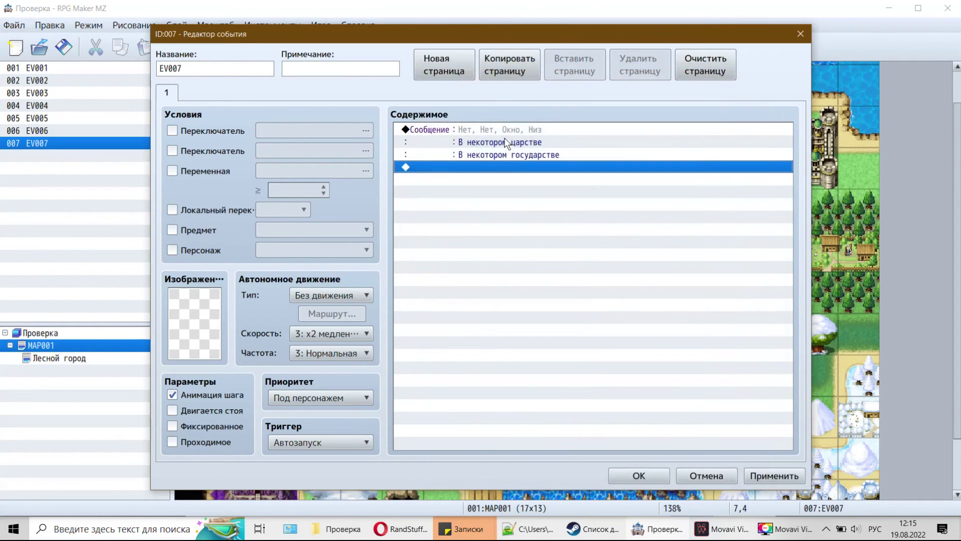
# Step: Duplicate the message below itself and change the copy's text to "Жила была одна девочка," and "и звали её..." on two lines
pyautogui.click(503, 132)
pyautogui.rightClick(503, 132)
pyautogui.click(546, 194)
pyautogui.rightClick(482, 192)
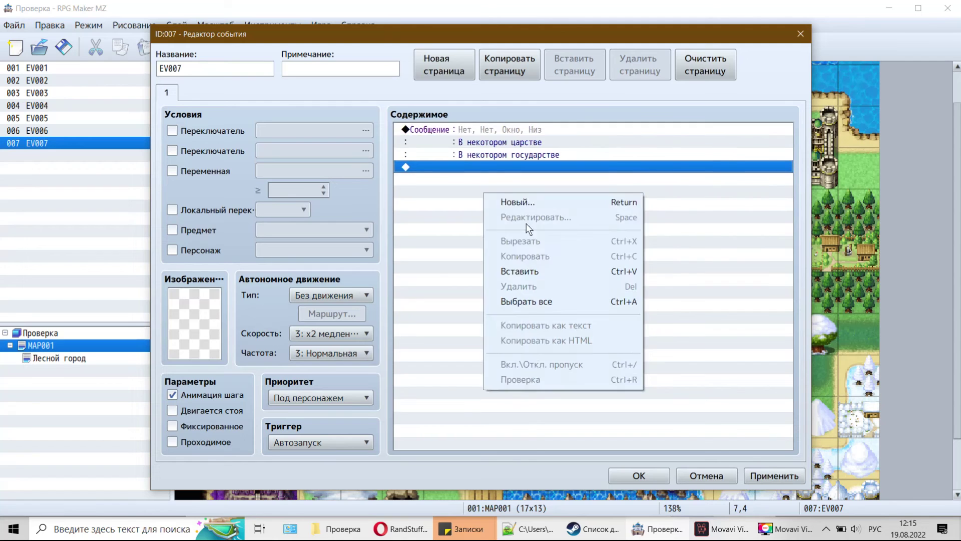
pyautogui.click(526, 270)
pyautogui.rightClick(526, 160)
pyautogui.click(500, 166)
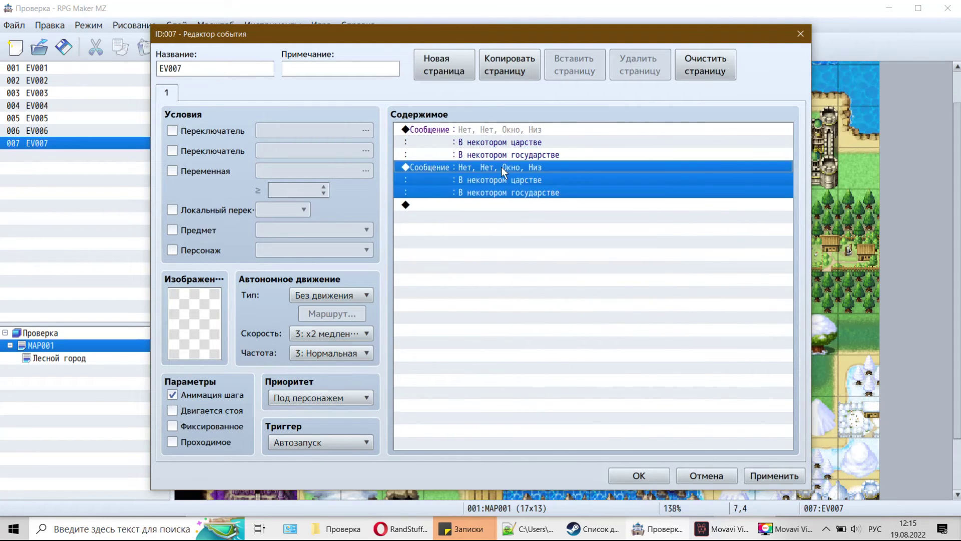
pyautogui.doubleClick(530, 192)
pyautogui.hotkey('ctrl', 'a')
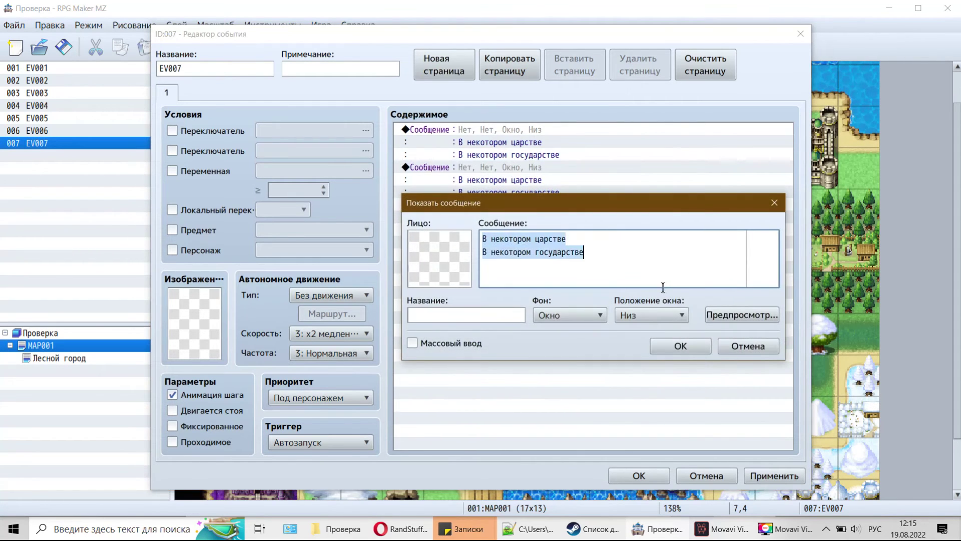
pyautogui.write('Жила была одна де')
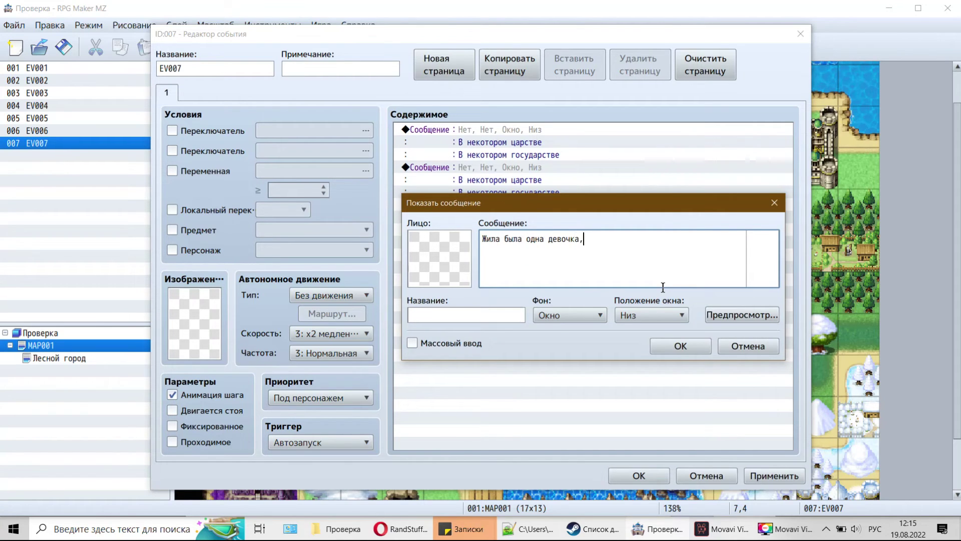
pyautogui.write('вочка,')
pyautogui.press('Return')
pyautogui.write('и звали её...')
pyautogui.click(687, 350)
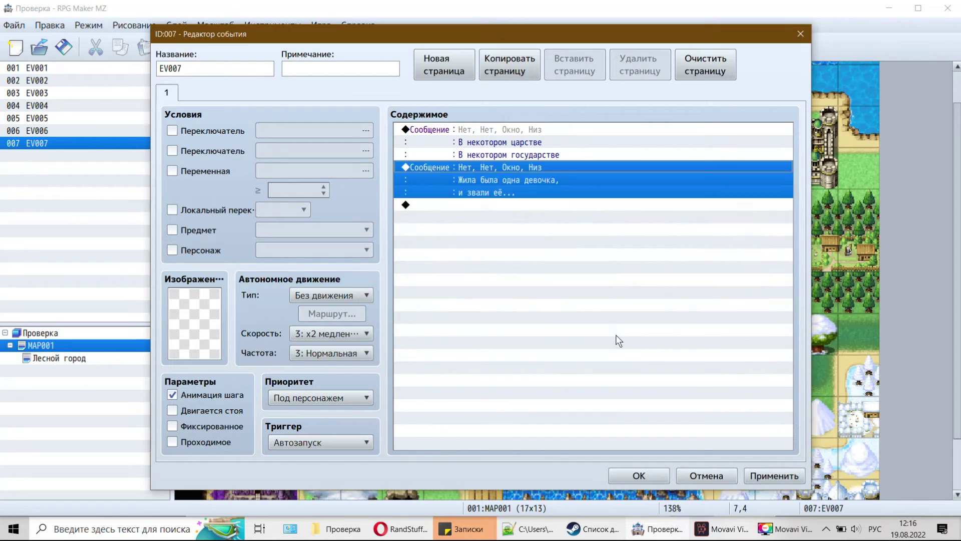
# Step: Add a Name Input Processing command for Рида with a maximum of 8 characters after the messages
pyautogui.doubleClick(546, 293)
pyautogui.click(481, 95)
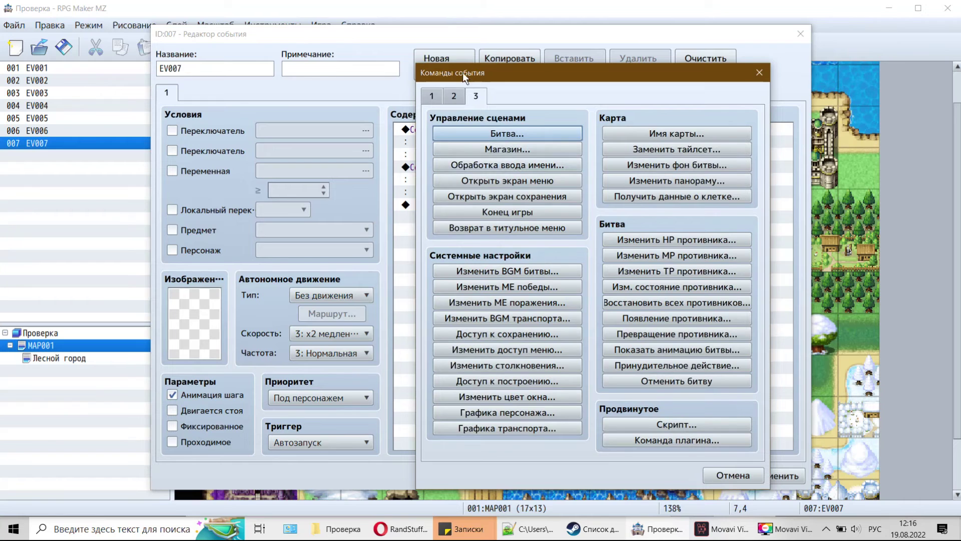
pyautogui.click(514, 166)
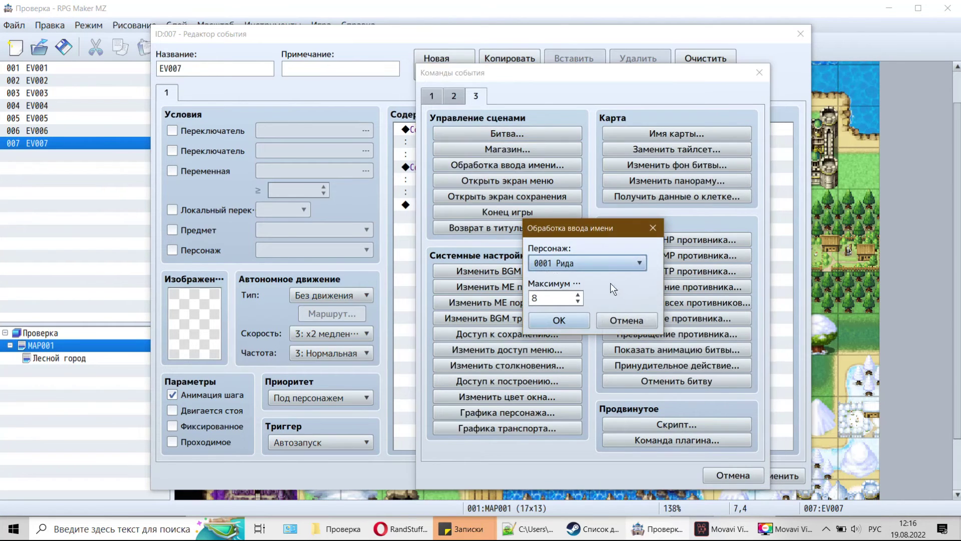
pyautogui.click(561, 322)
pyautogui.click(561, 164)
pyautogui.click(534, 218)
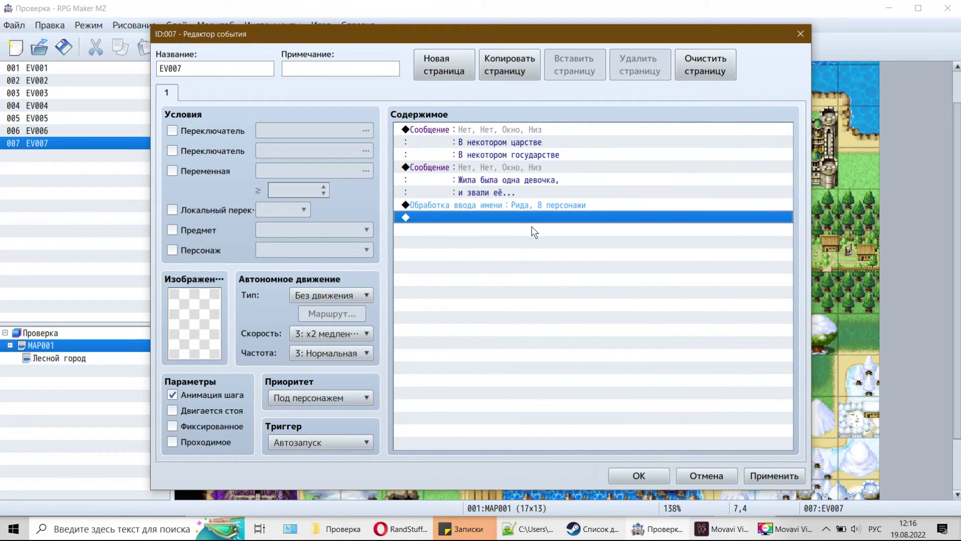
# Step: Review the order of EV007's messages and name input command, along with its page conditions and trigger
pyautogui.click(532, 177)
pyautogui.click(513, 209)
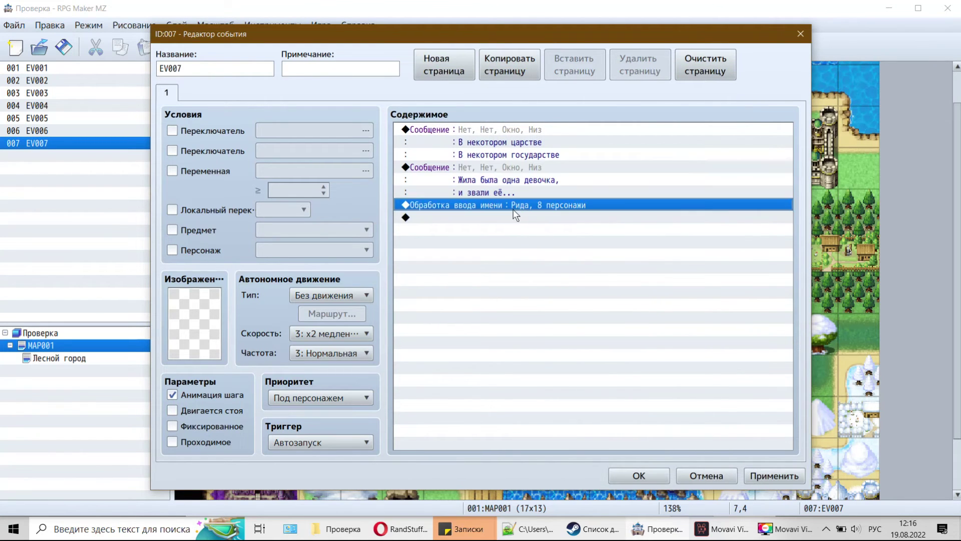
pyautogui.press('Down')
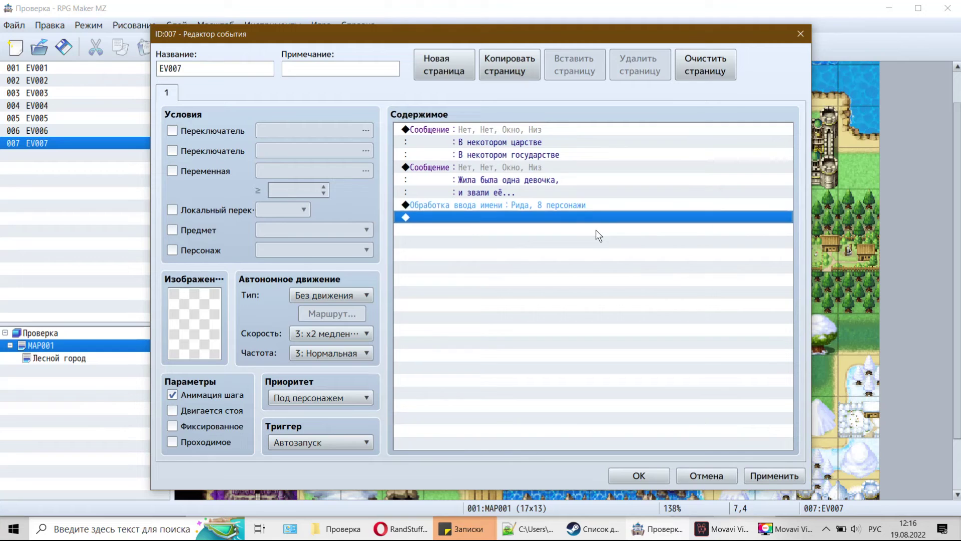
pyautogui.click(503, 135)
pyautogui.click(510, 247)
pyautogui.click(504, 173)
pyautogui.click(517, 220)
pyautogui.moveTo(590, 39); pyautogui.dragTo(618, 34)
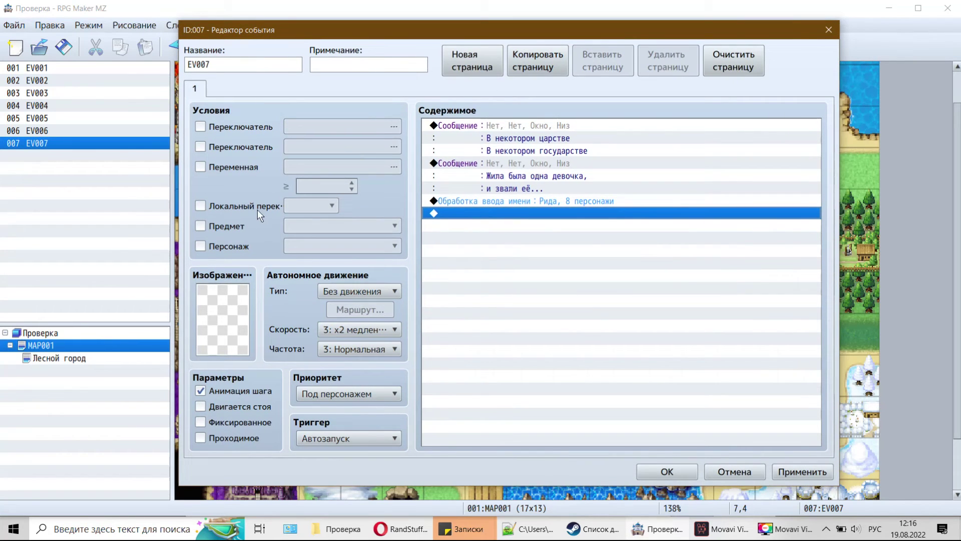
pyautogui.click(541, 146)
pyautogui.click(550, 214)
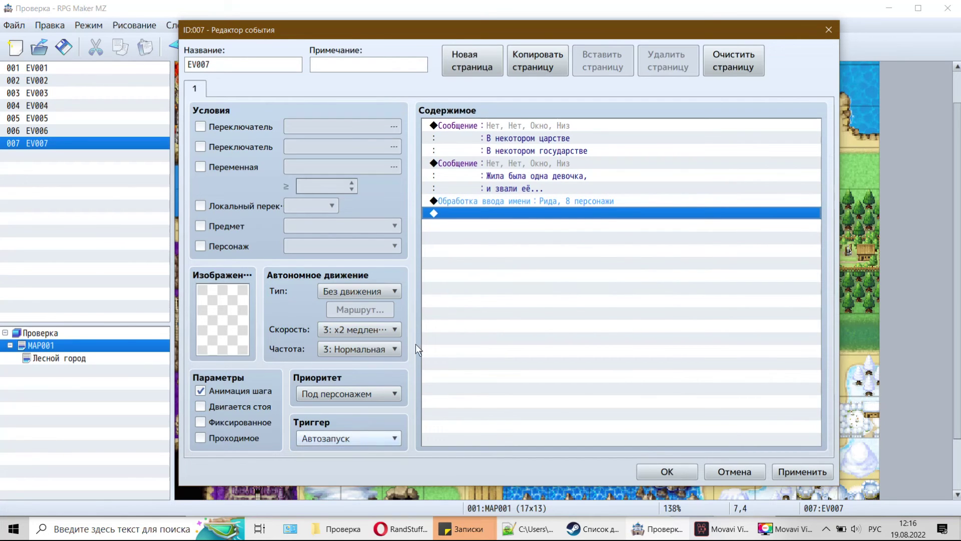
# Step: Add a command after the name input that turns local switch A ON
pyautogui.doubleClick(498, 241)
pyautogui.click(458, 93)
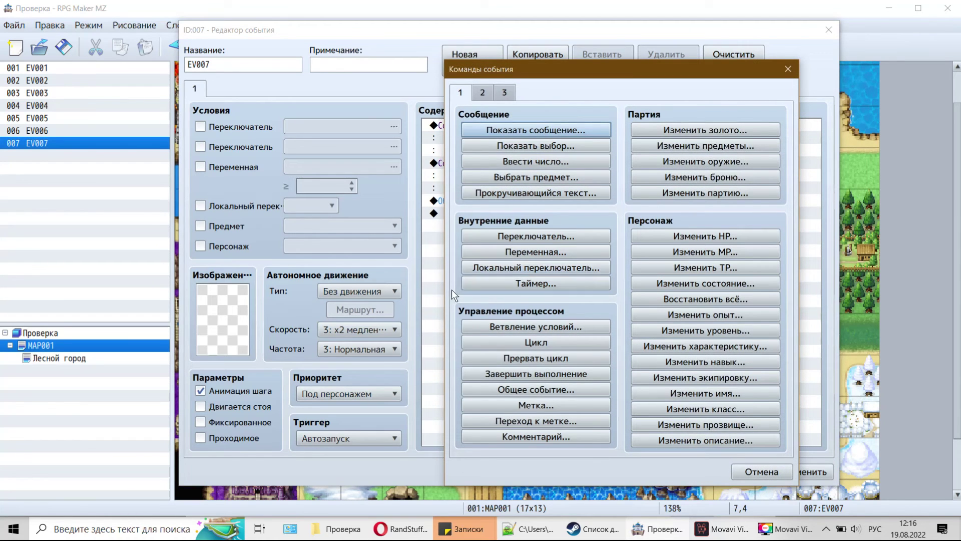
pyautogui.click(546, 268)
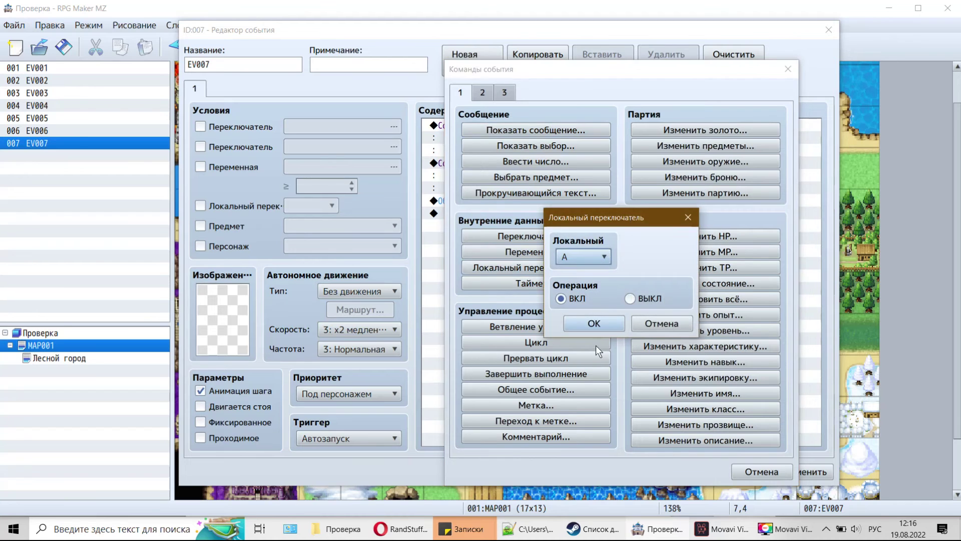
pyautogui.click(601, 323)
# Step: Add a second page to EV007 that requires a local switch, and return to the first page
pyautogui.click(472, 60)
pyautogui.click(227, 206)
pyautogui.click(195, 89)
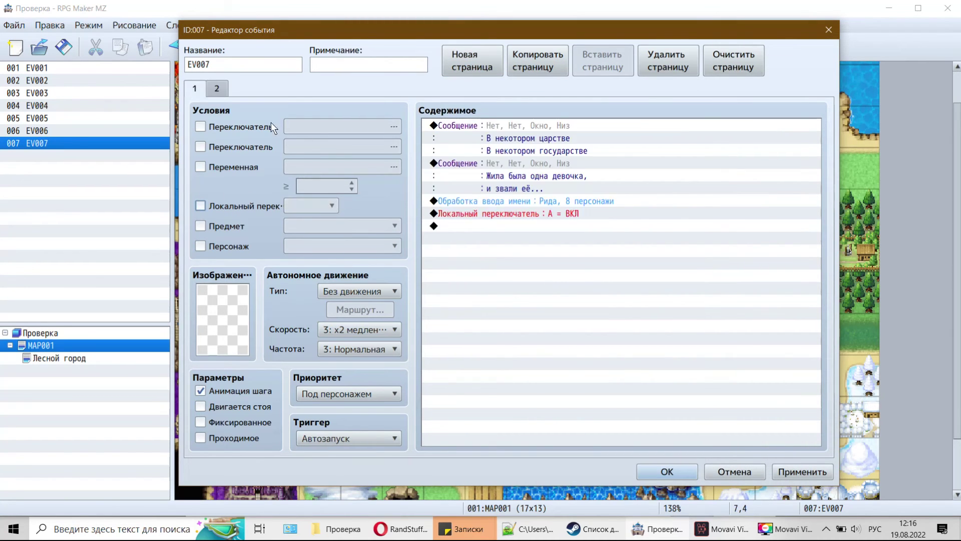
pyautogui.click(559, 226)
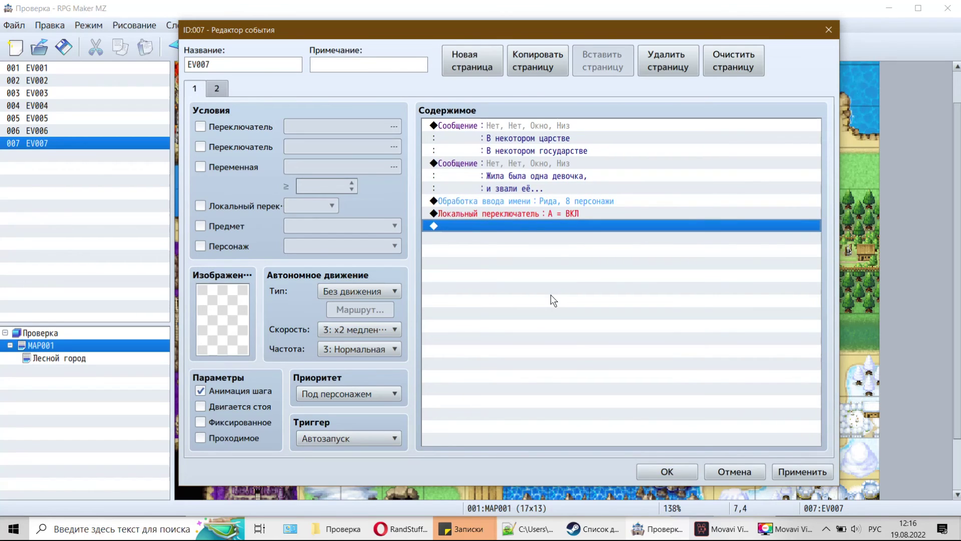
# Step: Confirm EV007's settings and launch a playtest of the game
pyautogui.click(664, 470)
pyautogui.click(768, 47)
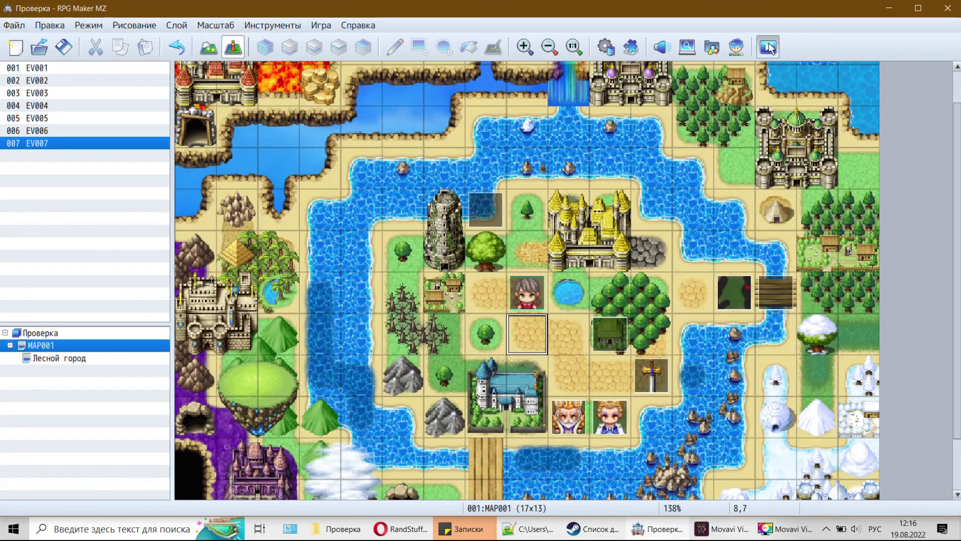
pyautogui.click(439, 282)
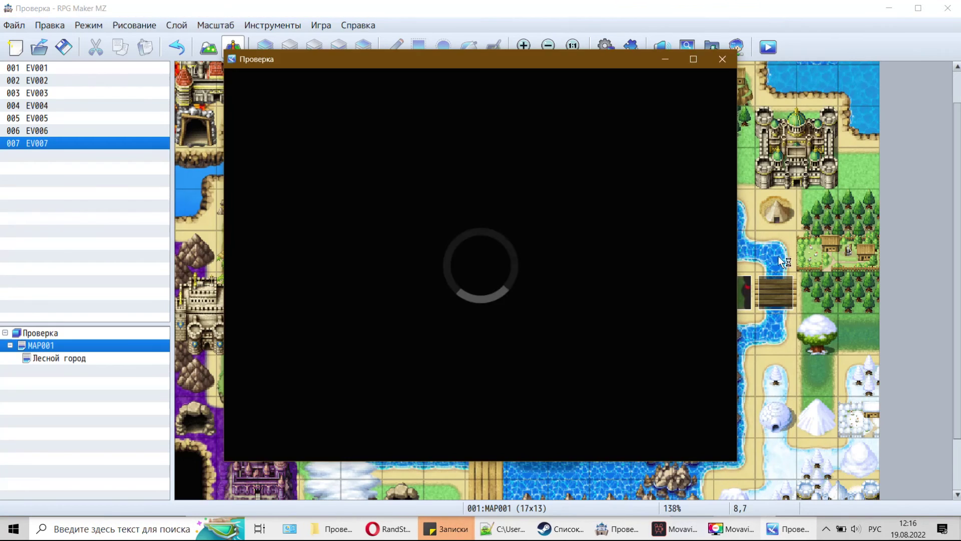
# Step: Move EV007 to the map's upper-left corner tile, 0,0
pyautogui.click(754, 290)
pyautogui.click(485, 209)
pyautogui.scroll(1, 493, 243)
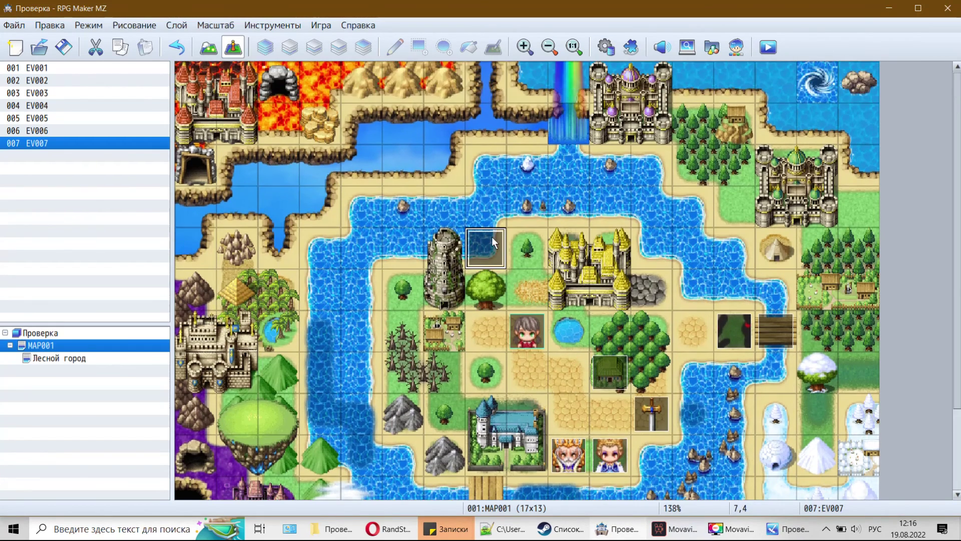
pyautogui.click(196, 82)
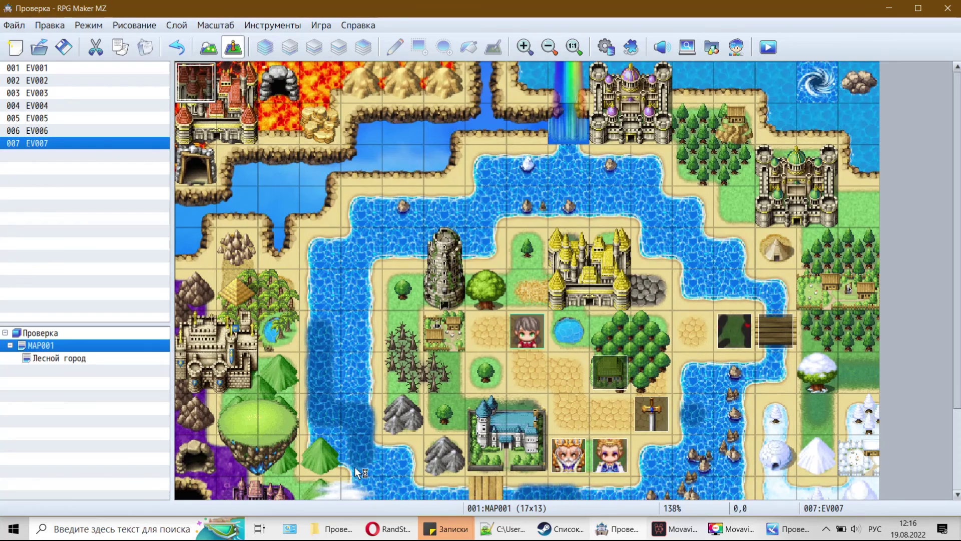
pyautogui.scroll(-1, 342, 283)
pyautogui.scroll(1, 342, 282)
pyautogui.click(284, 112)
pyautogui.click(205, 82)
pyautogui.click(487, 287)
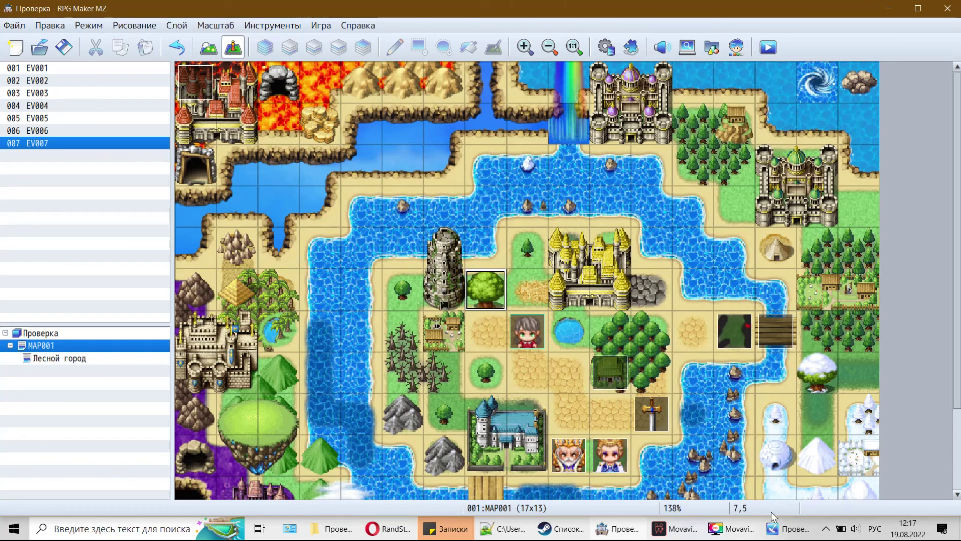
# Step: Switch to the running playtest, start a new game and advance through both intro messages to the name input
pyautogui.click(784, 528)
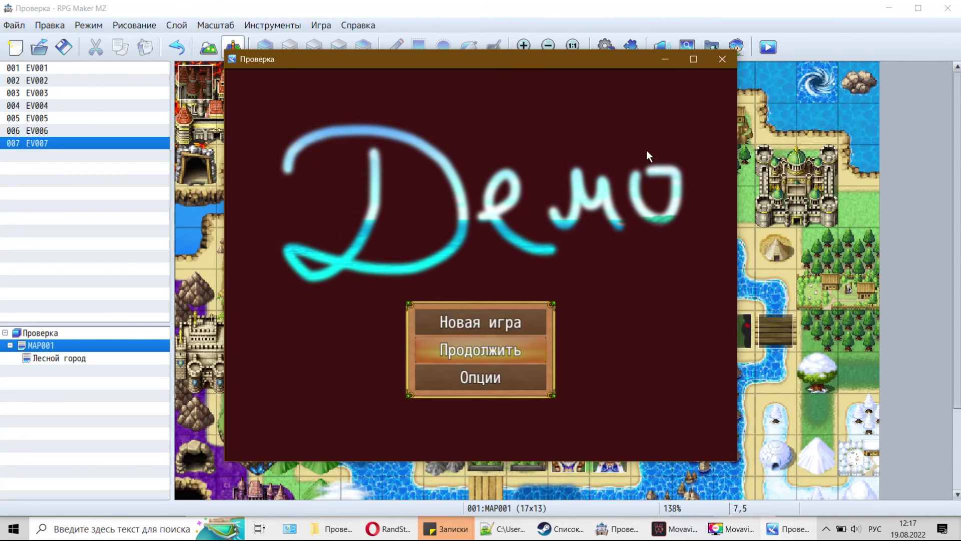
pyautogui.press('Up')
pyautogui.press('Return')
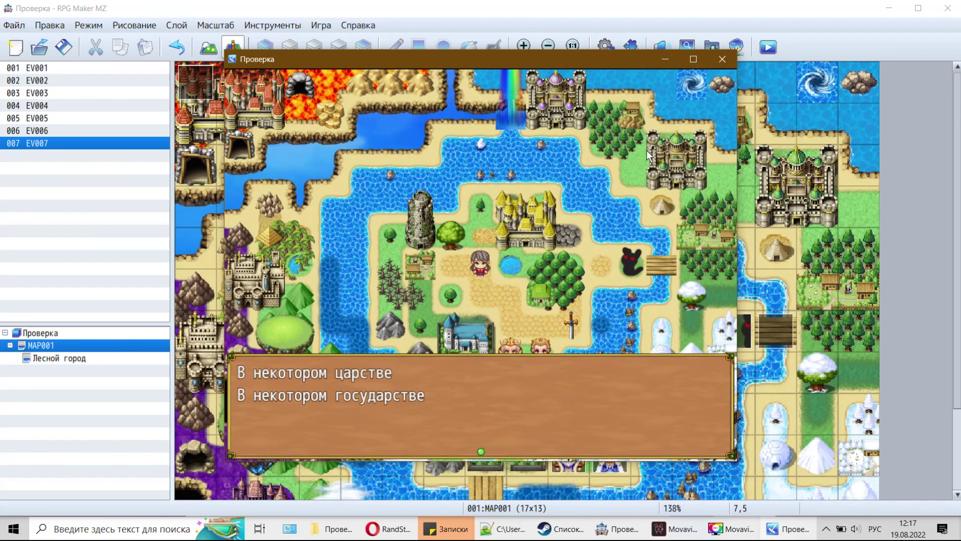
pyautogui.press('Return')
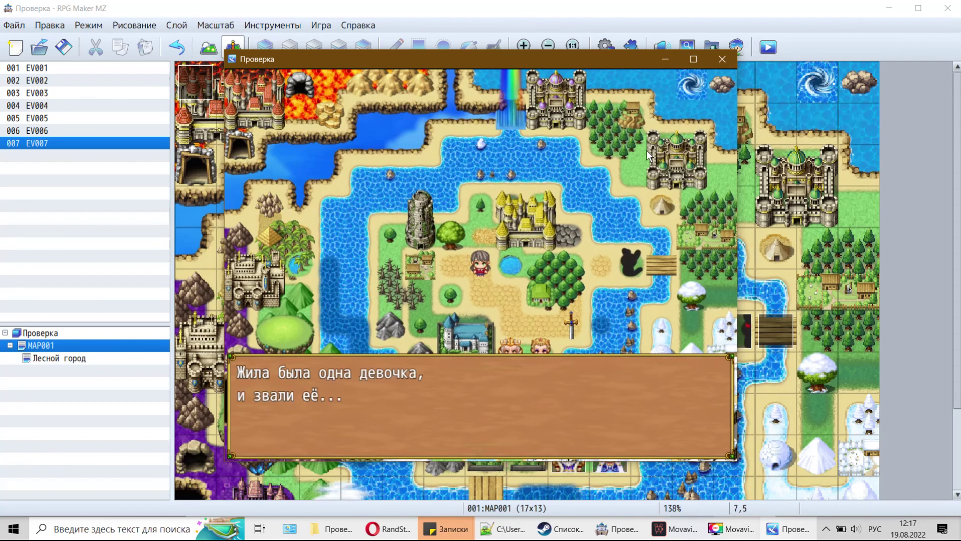
pyautogui.press('Return')
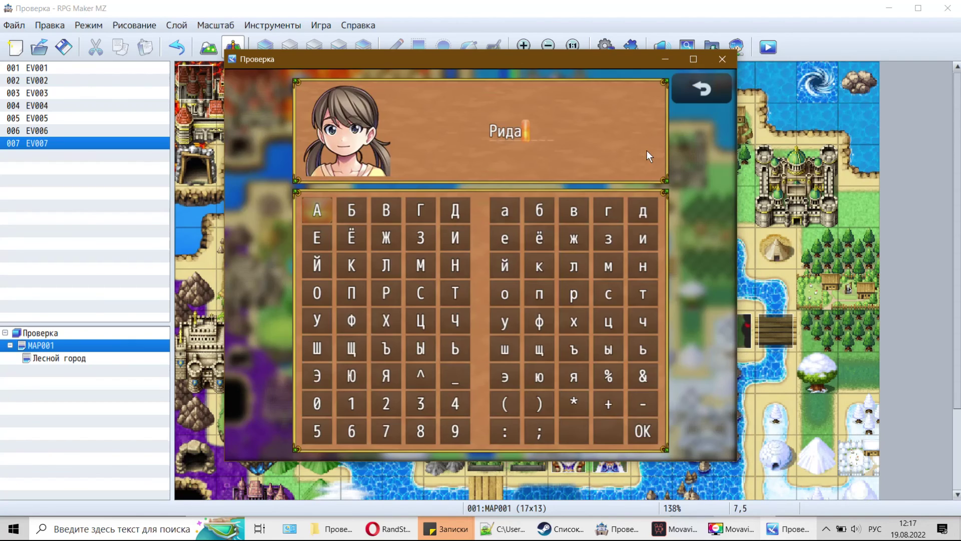
# Step: Rename the heroine "Рита" on the name input screen, confirm it, and check the name in the game menu
pyautogui.press('BackSpace')
pyautogui.press('BackSpace')
pyautogui.press('BackSpace')
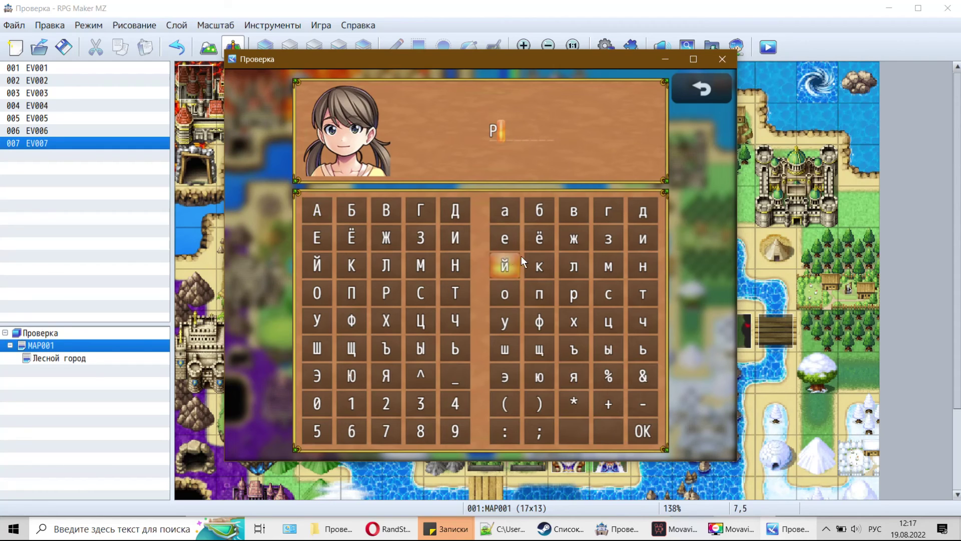
pyautogui.click(644, 240)
pyautogui.click(643, 294)
pyautogui.click(505, 219)
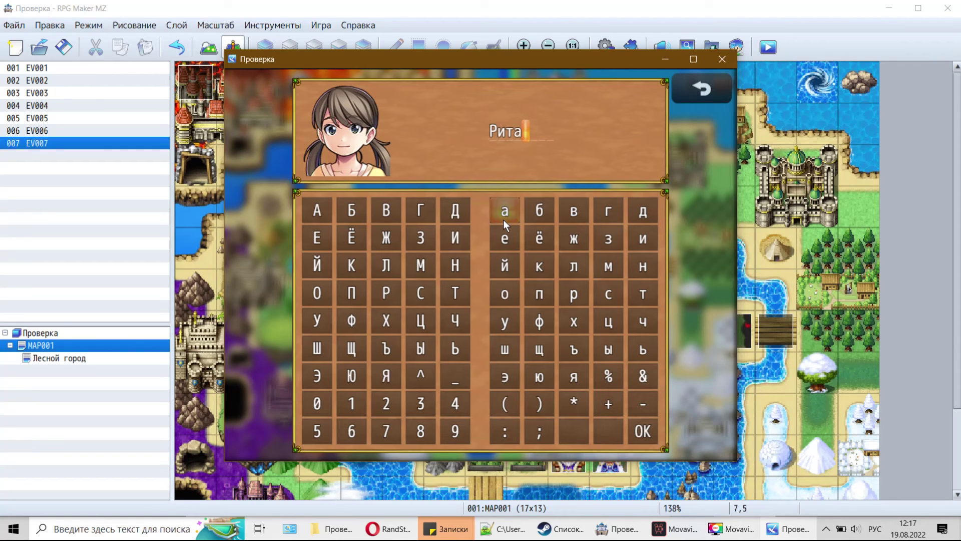
pyautogui.click(643, 431)
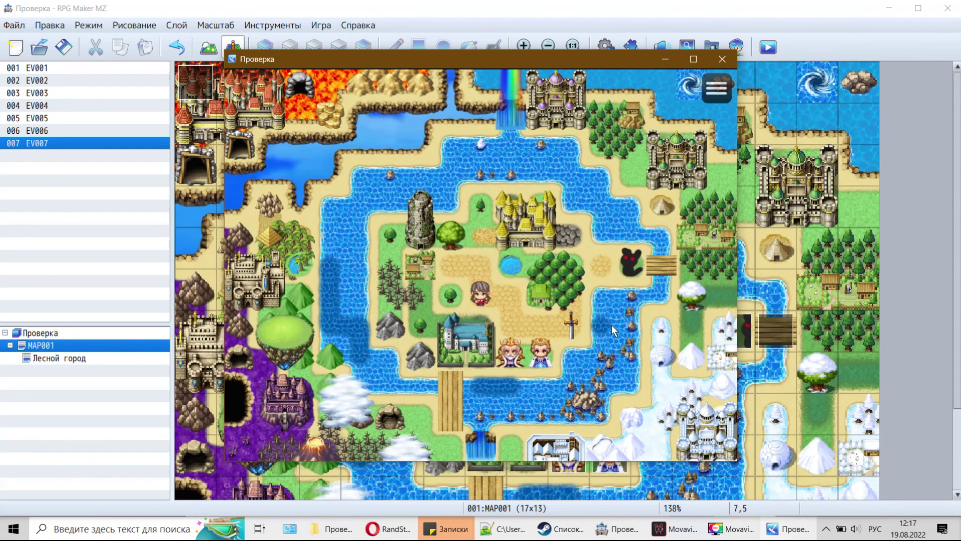
pyautogui.press('Escape')
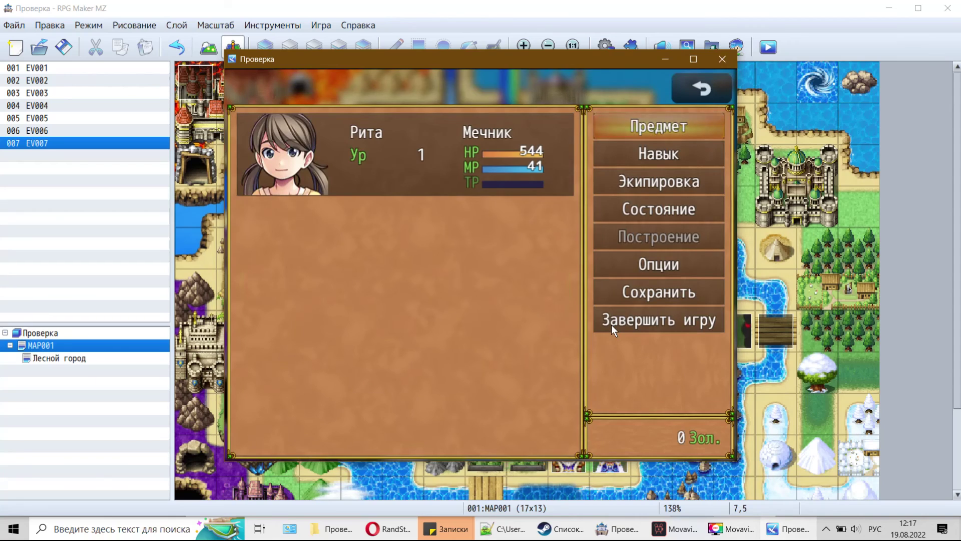
pyautogui.press('Escape')
# Step: Walk the heroine into the forest town beside the trees and back out to the world map
pyautogui.press('Up')
pyautogui.press('Left')
pyautogui.press('Right')
pyautogui.press('Down')
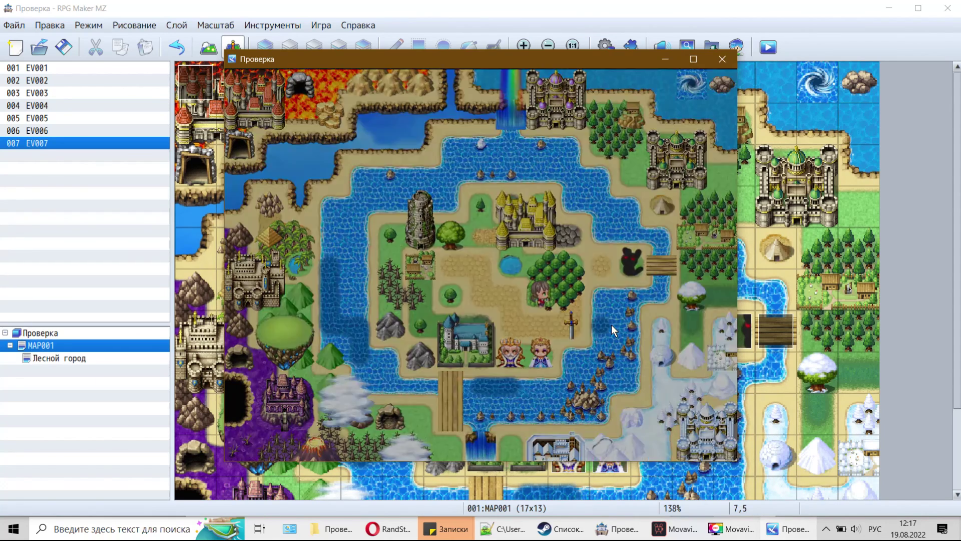
pyautogui.press('Left')
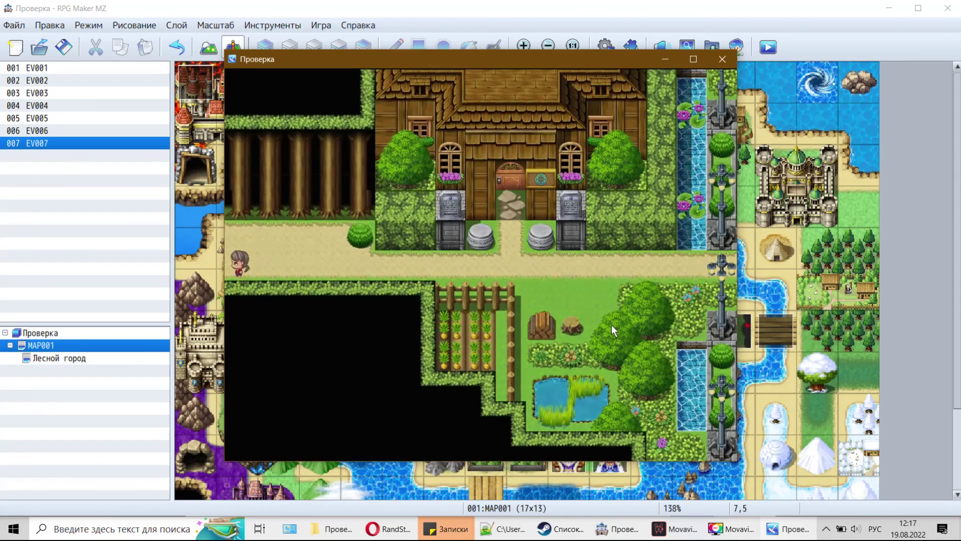
pyautogui.press('Left')
pyautogui.press('Up')
pyautogui.press('Up')
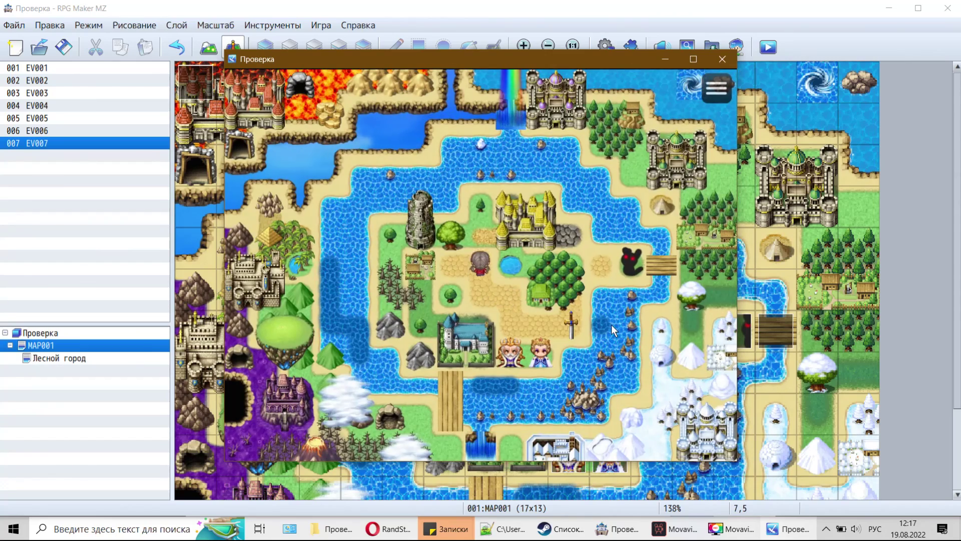
# Step: Move the heroine around the world map to check whether the intro repeats, and close the playtest
pyautogui.press('Down')
pyautogui.press('Down')
pyautogui.press('Right')
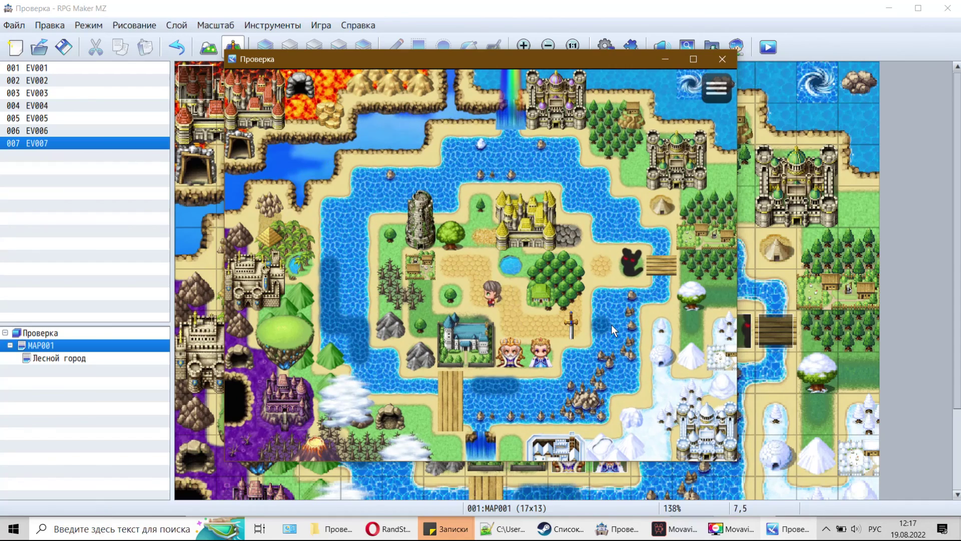
pyautogui.press('Left')
pyautogui.click(729, 60)
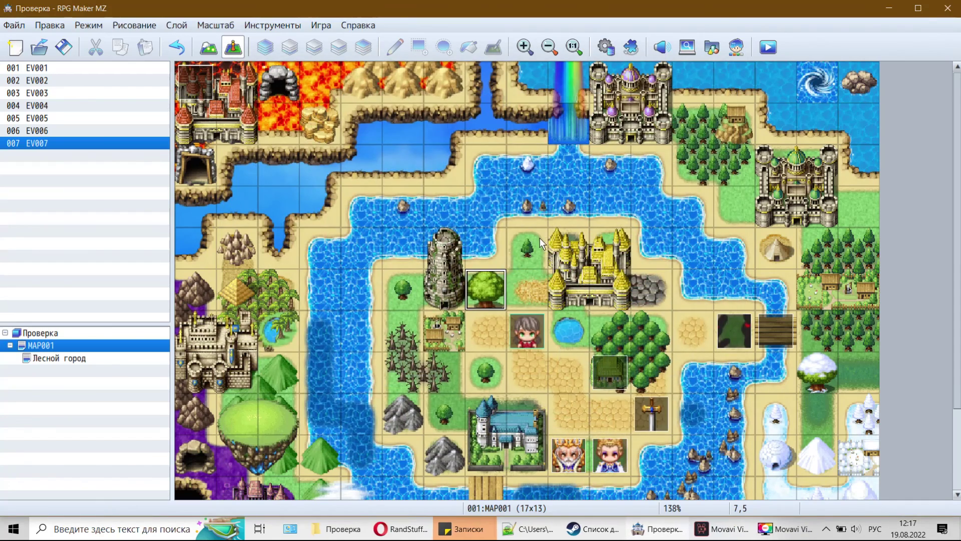